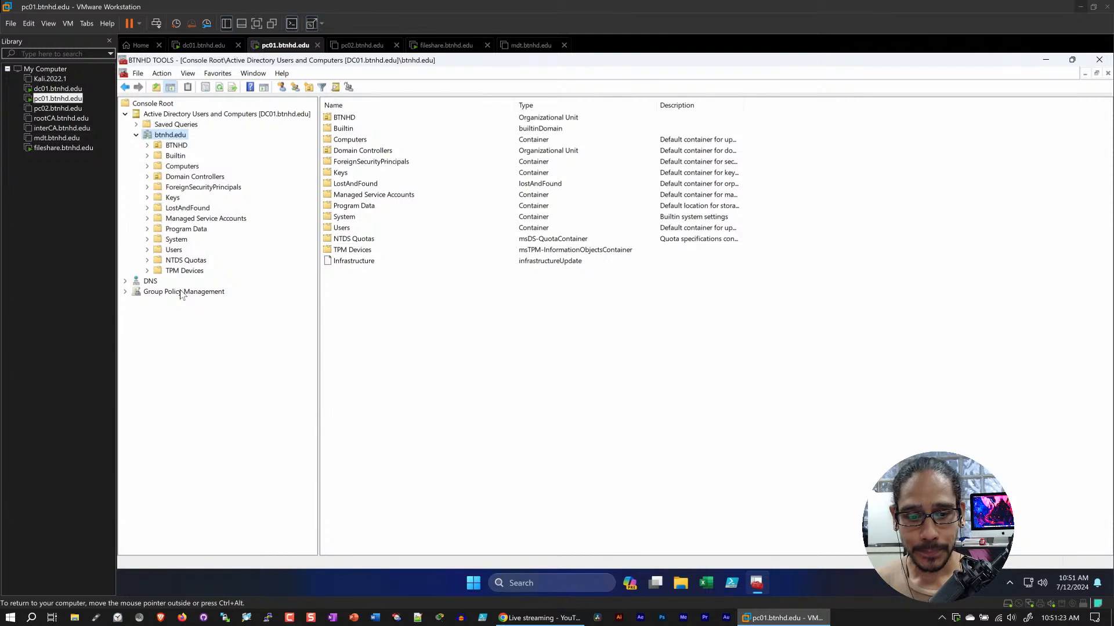
Switch to the fileshare.btnhd.edu virtual machine and show the shares under File and Storage Services in Server Manager
left_click(446, 45)
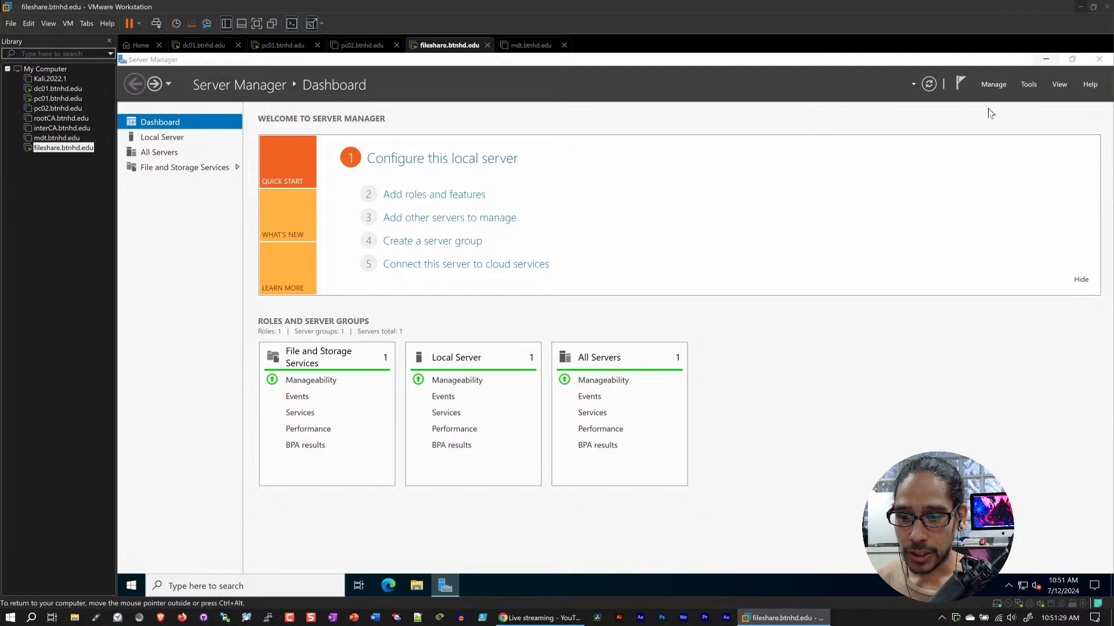
left_click(1046, 59)
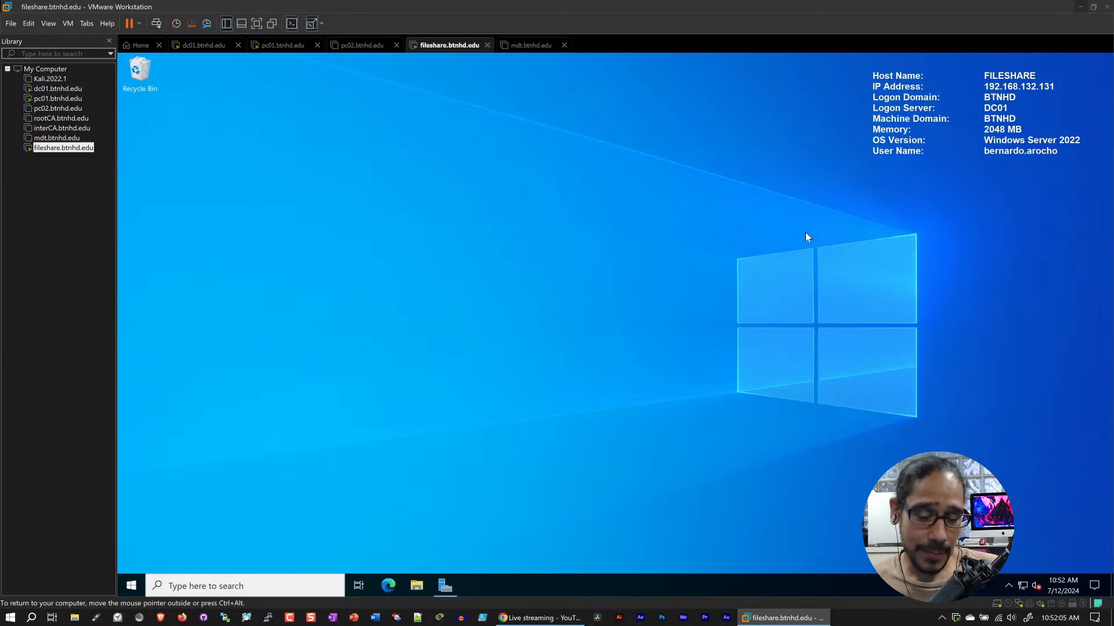
left_click(445, 587)
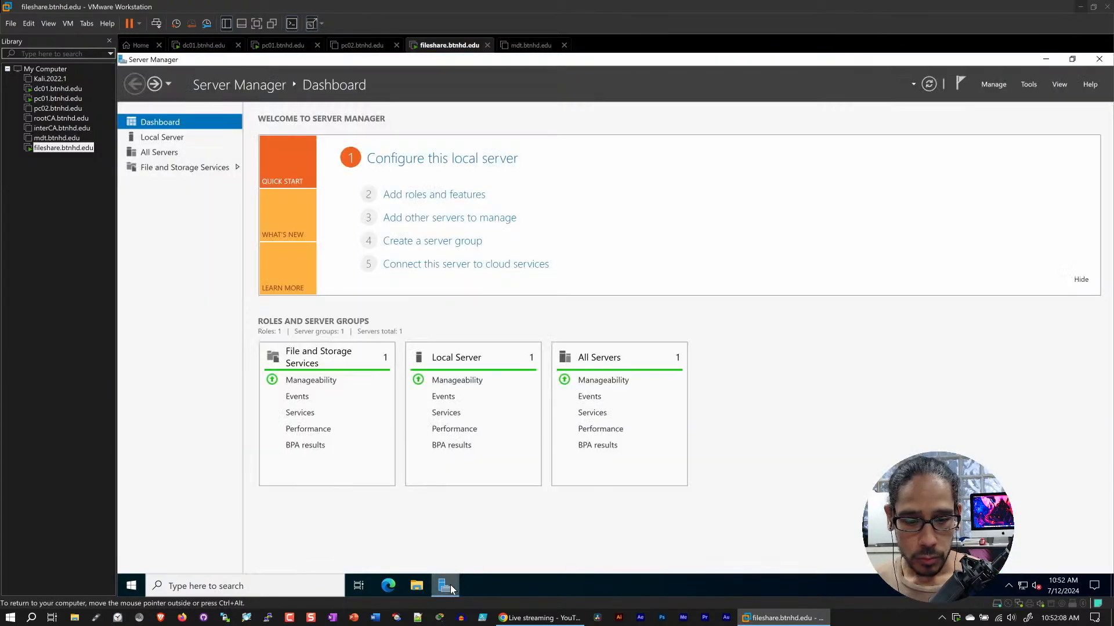
left_click(184, 168)
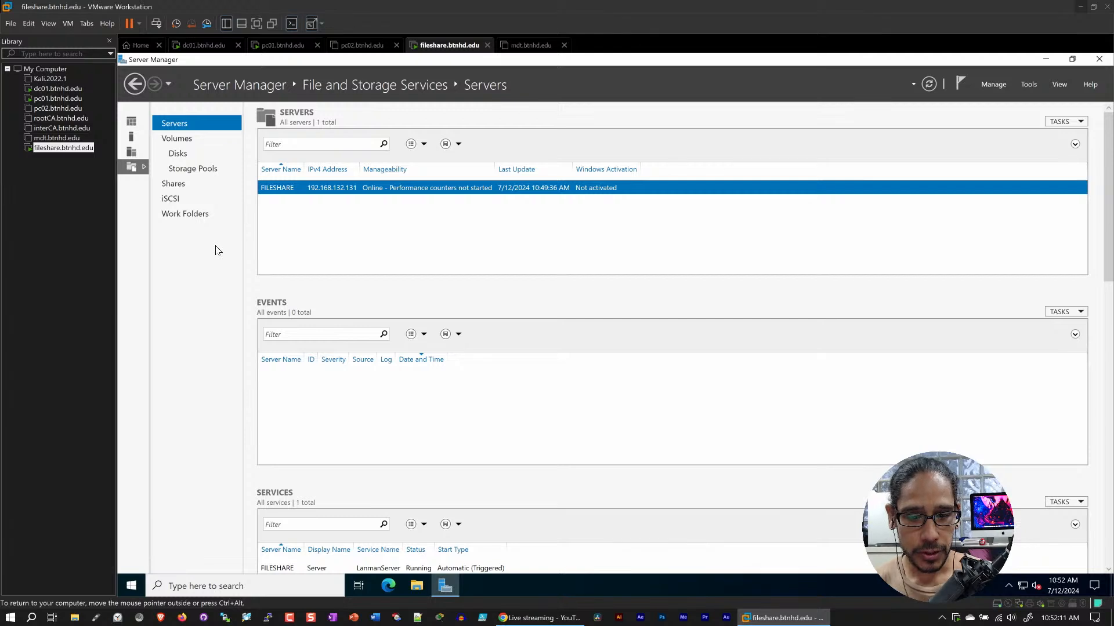
left_click(180, 169)
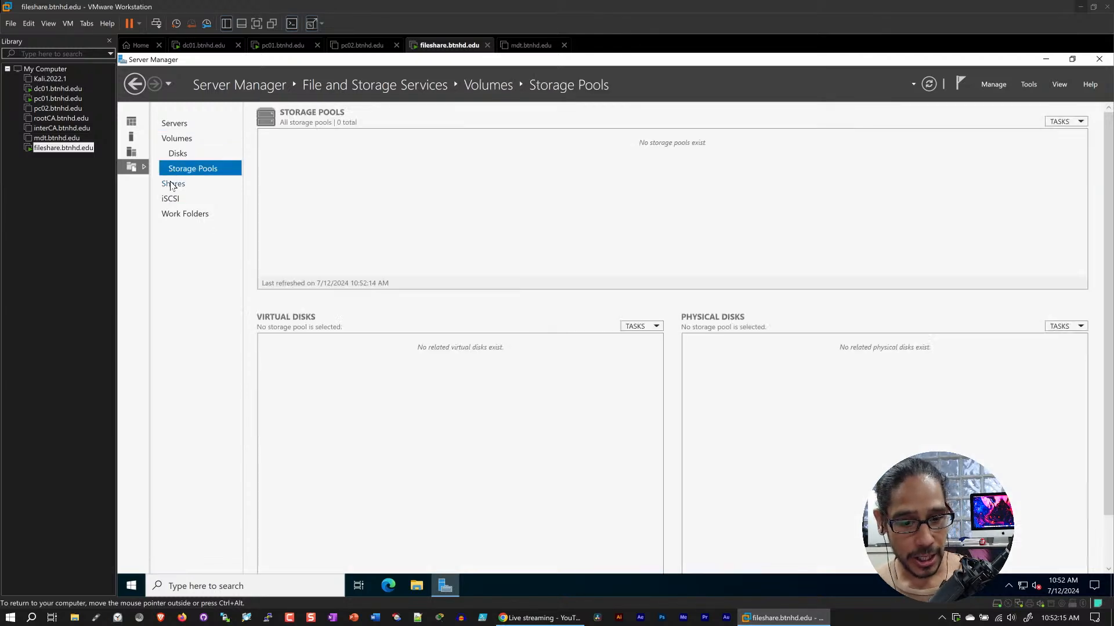
left_click(173, 185)
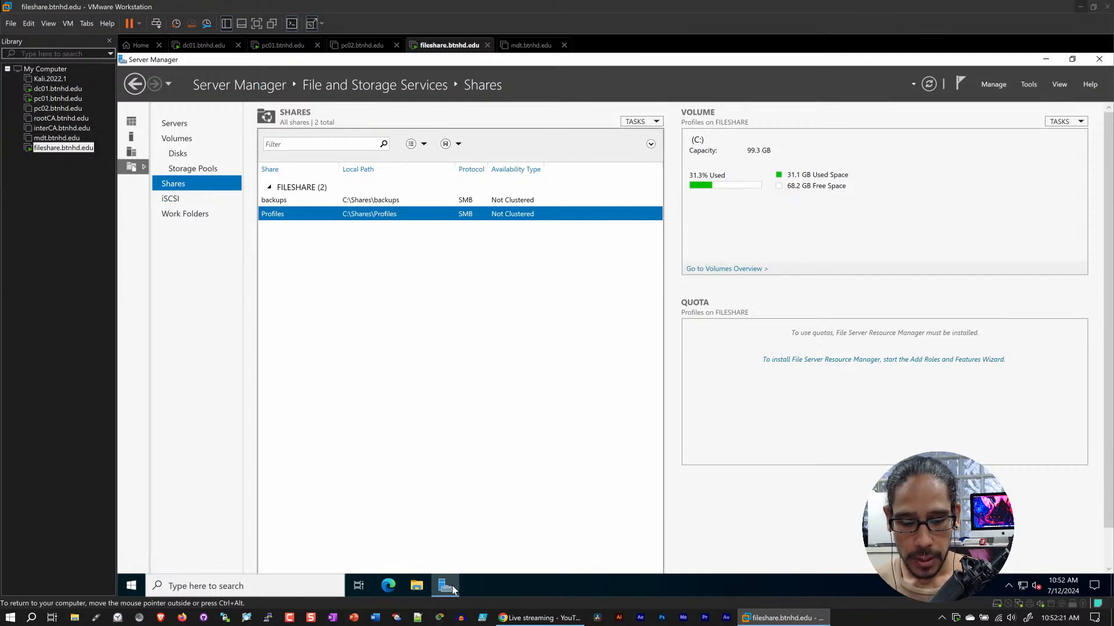
Delete the TEST folder from C:\Shares, granting administrator permission for the deletion
left_click(420, 587)
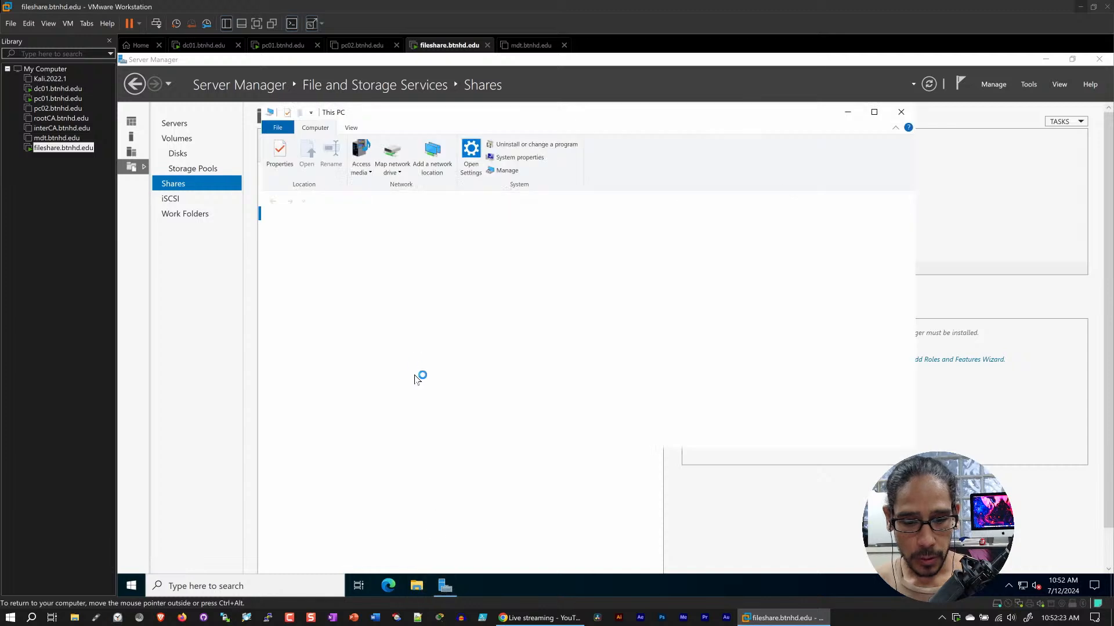
double_click(433, 364)
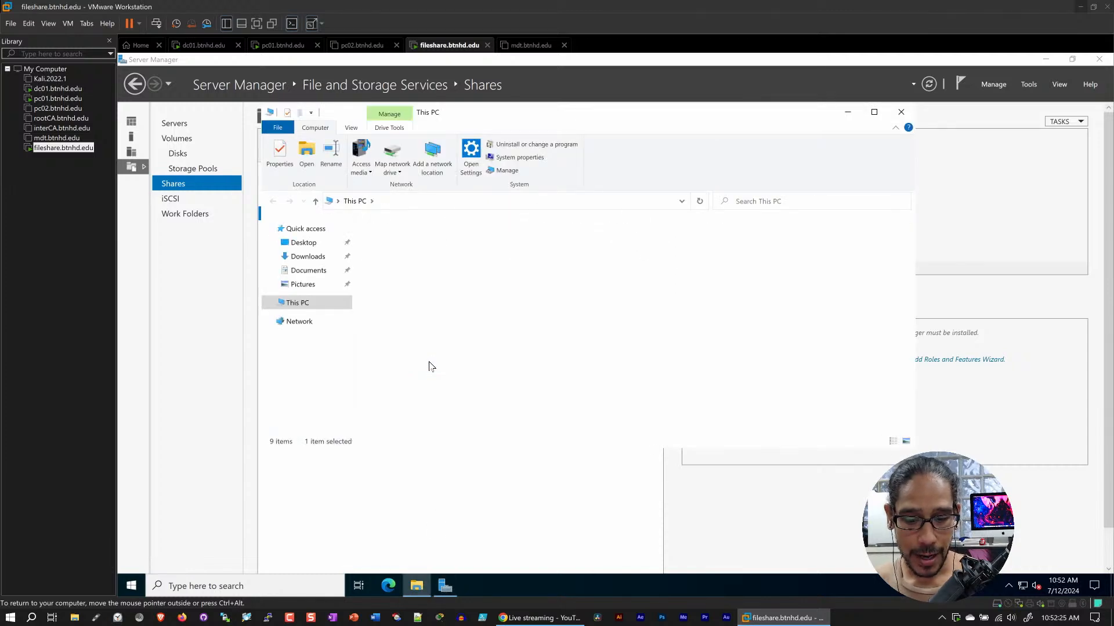
double_click(384, 299)
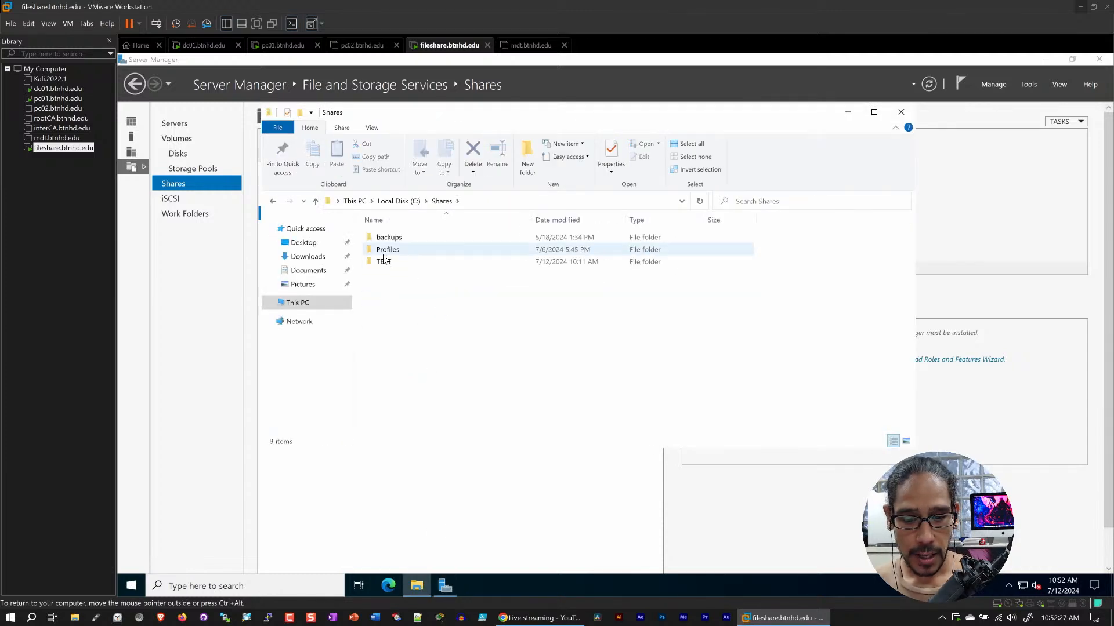
left_click(387, 265)
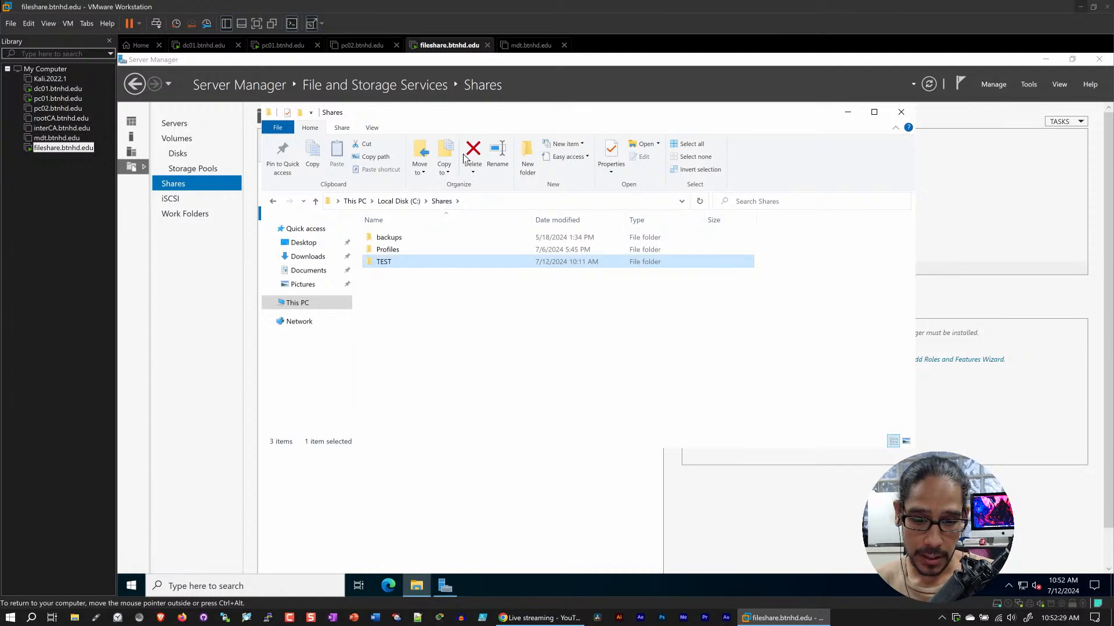
key("Delete")
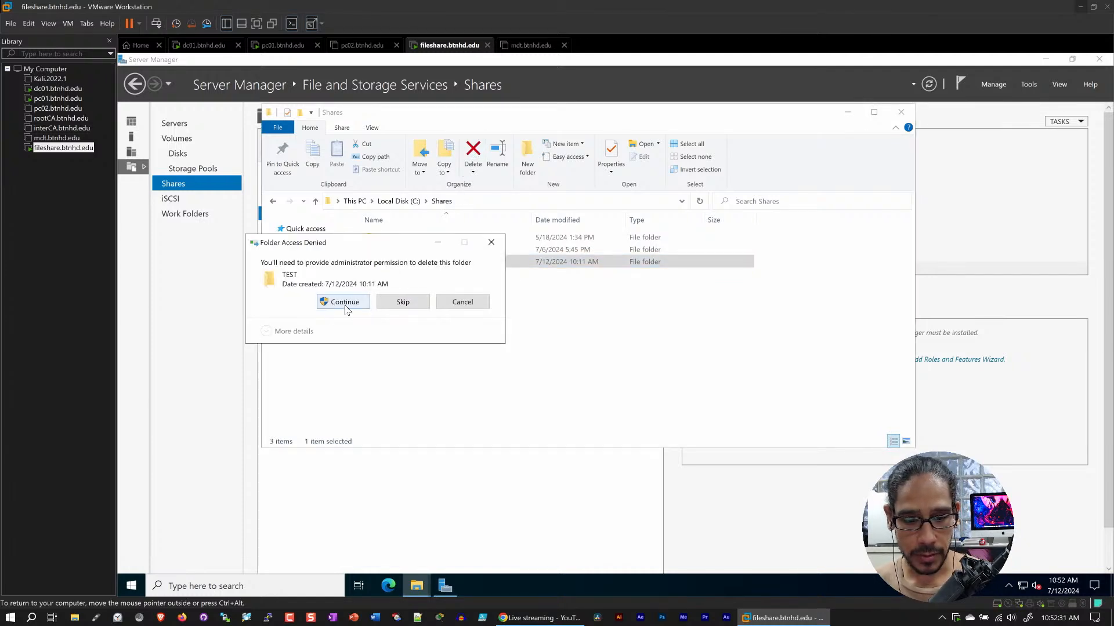
left_click(345, 305)
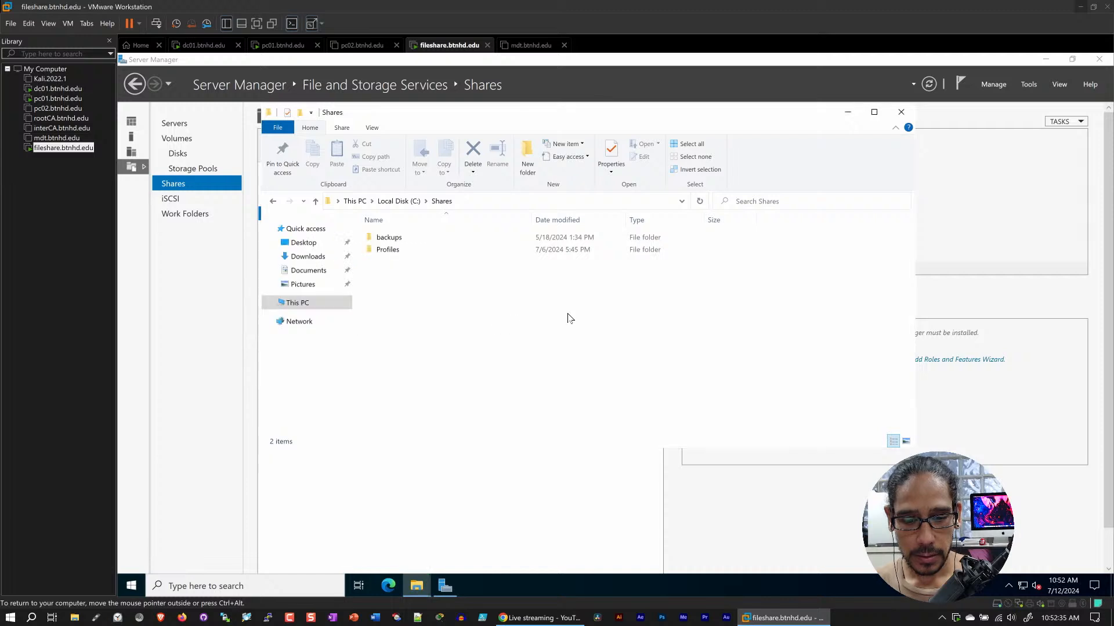
Examine the Profiles folder in C:\Shares and the contents of the user's profile folder, and close the file window
left_click(390, 251)
double_click(390, 251)
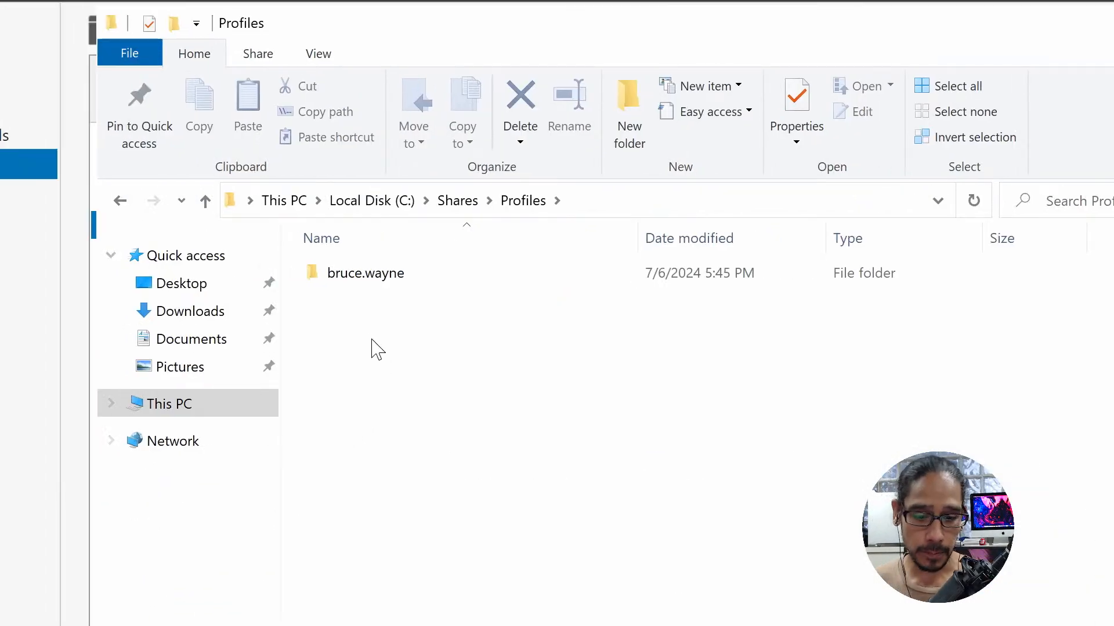
double_click(362, 276)
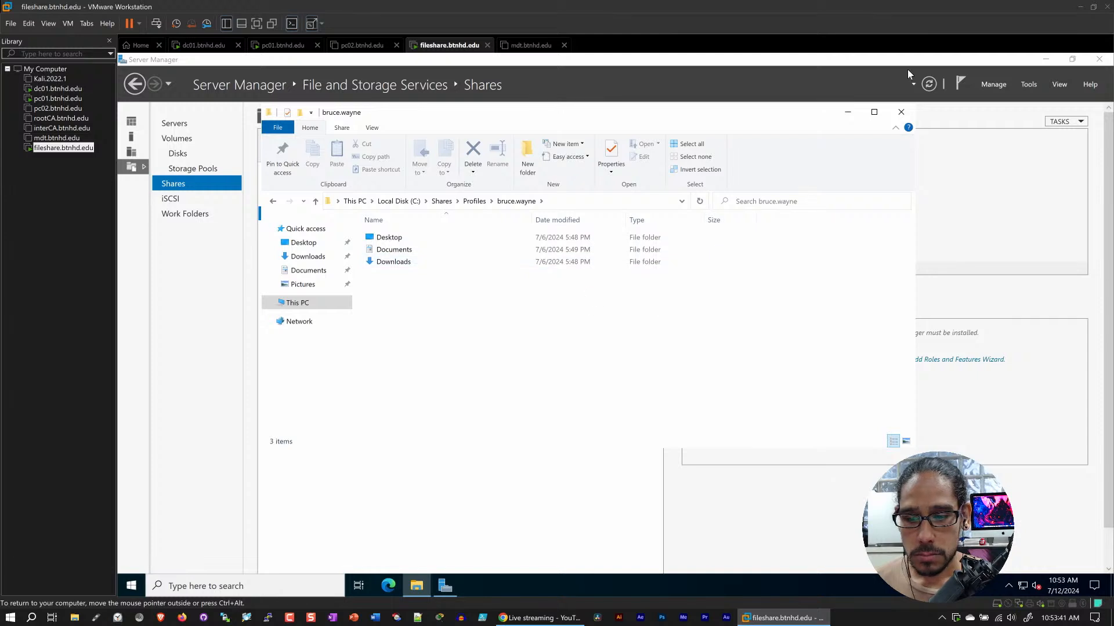
left_click(474, 201)
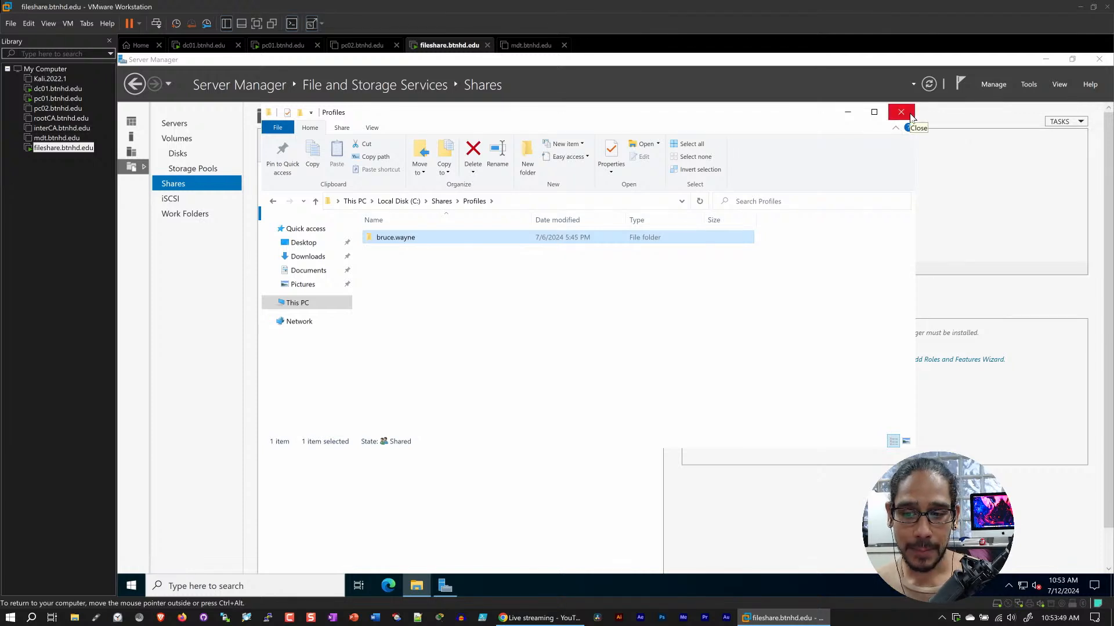
left_click(447, 295)
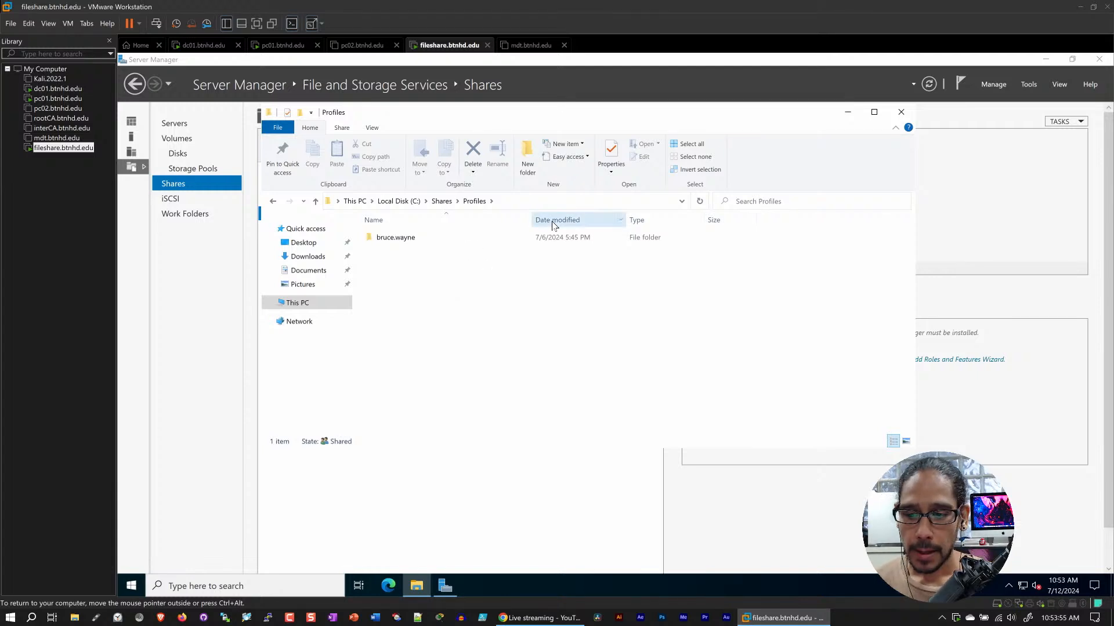
left_click(901, 112)
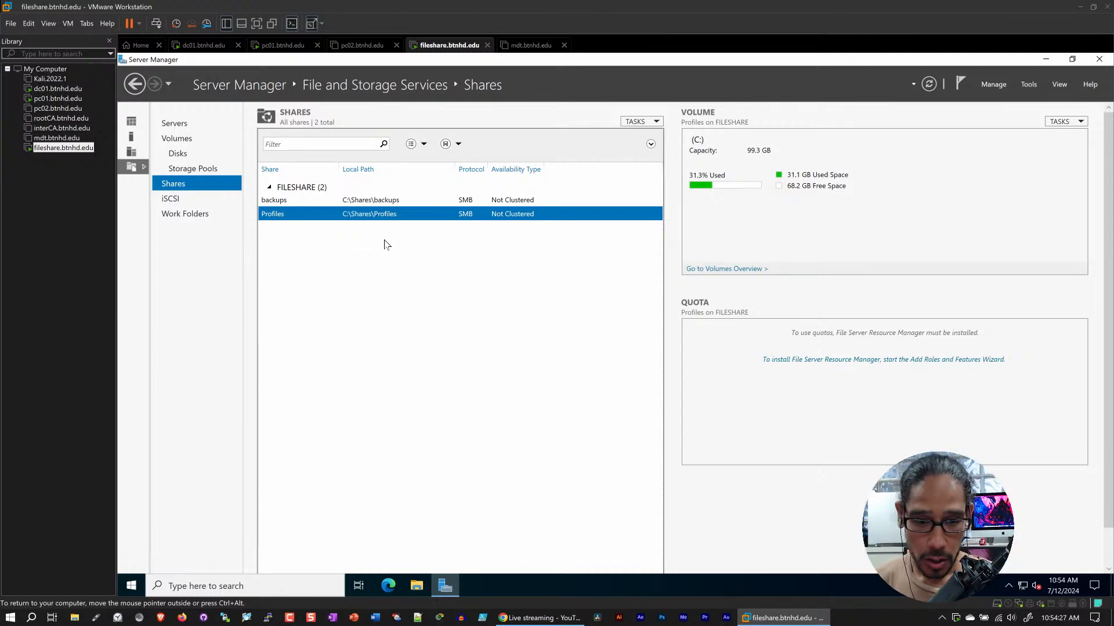
Start a new share with the SMB Share - Quick profile on volume C: of FILESHARE and name it TEST
left_click(656, 123)
left_click(660, 136)
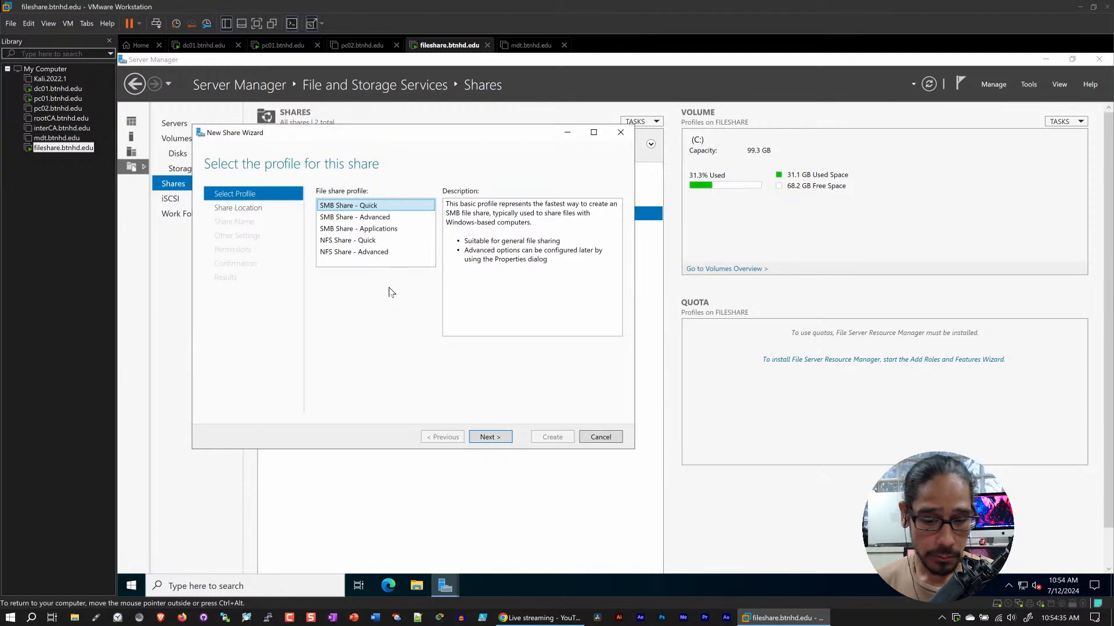
left_click(492, 440)
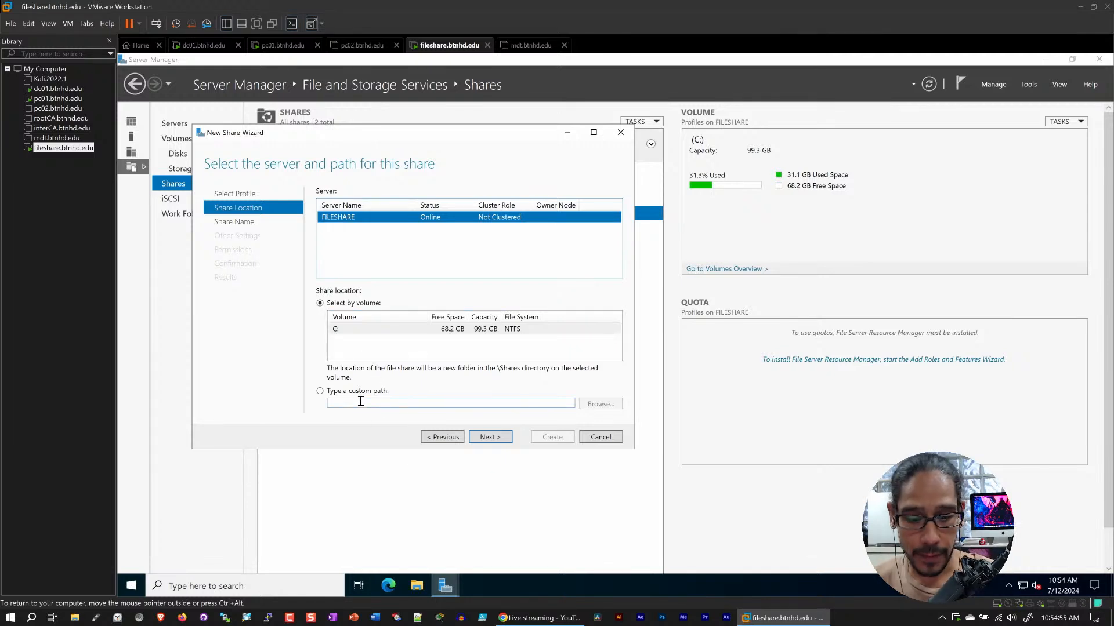
left_click(490, 437)
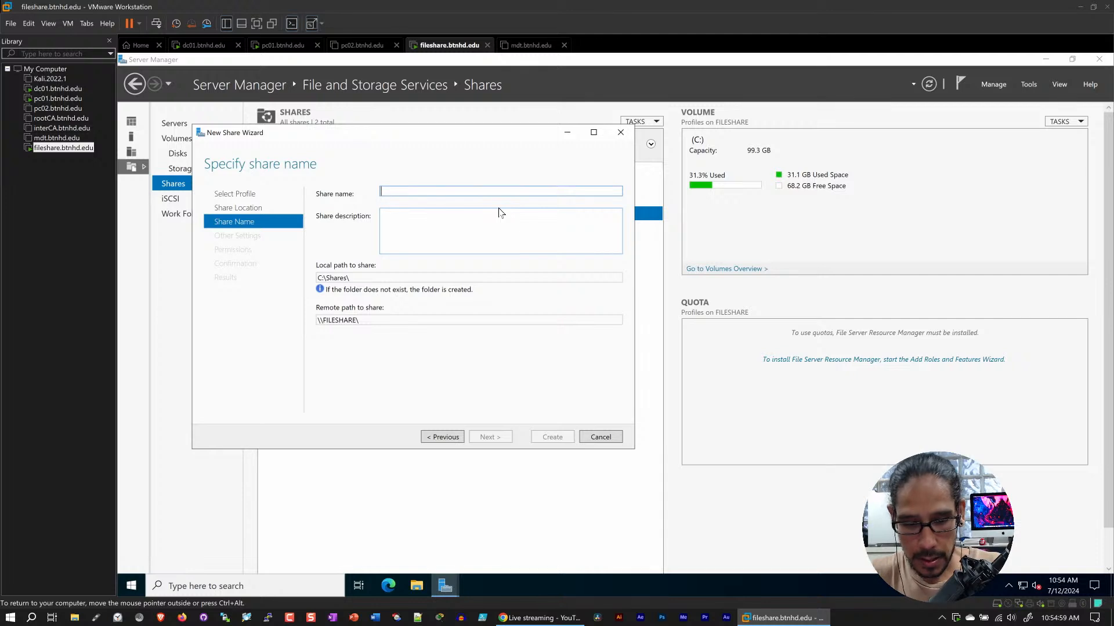
type("TEST")
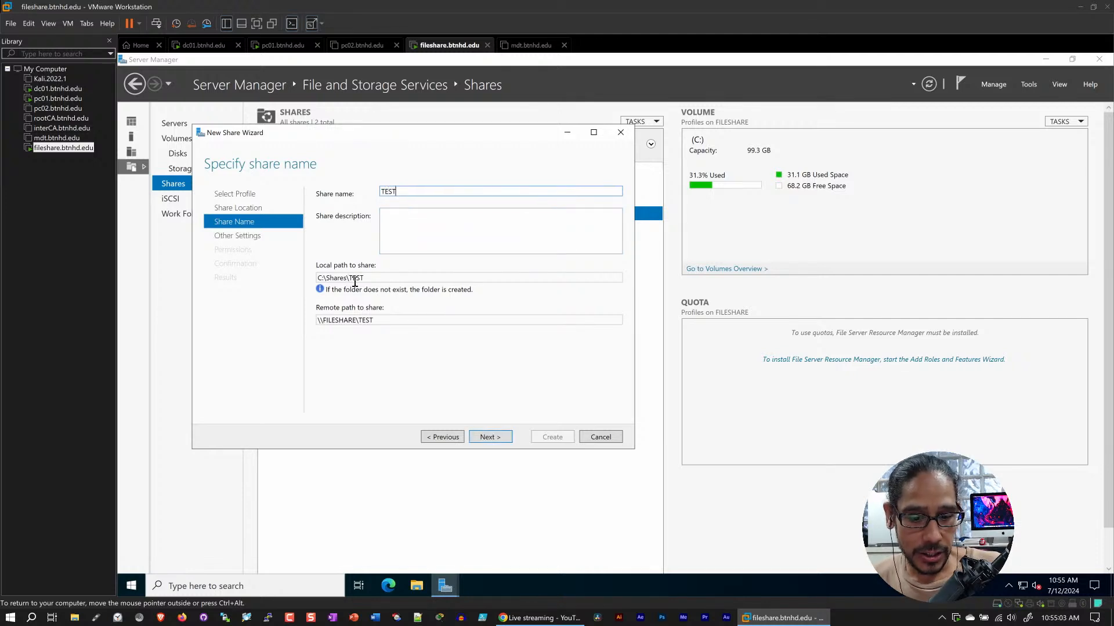
Review the TEST share's local path, location, other settings and permissions, and cancel the share creation
left_click_drag(362, 278, 298, 279)
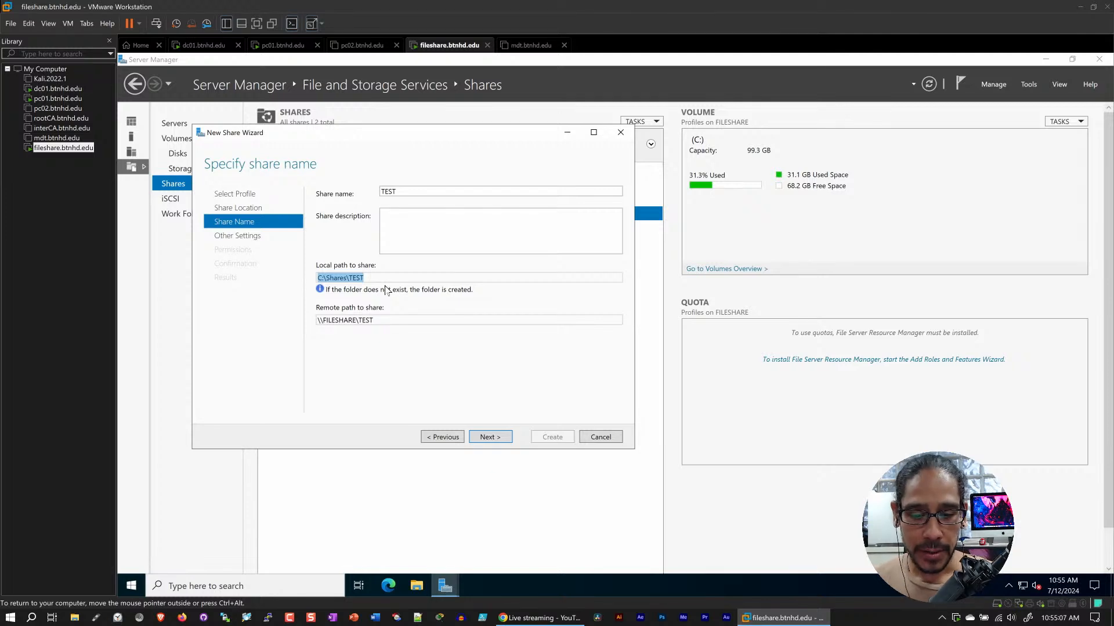
left_click(442, 437)
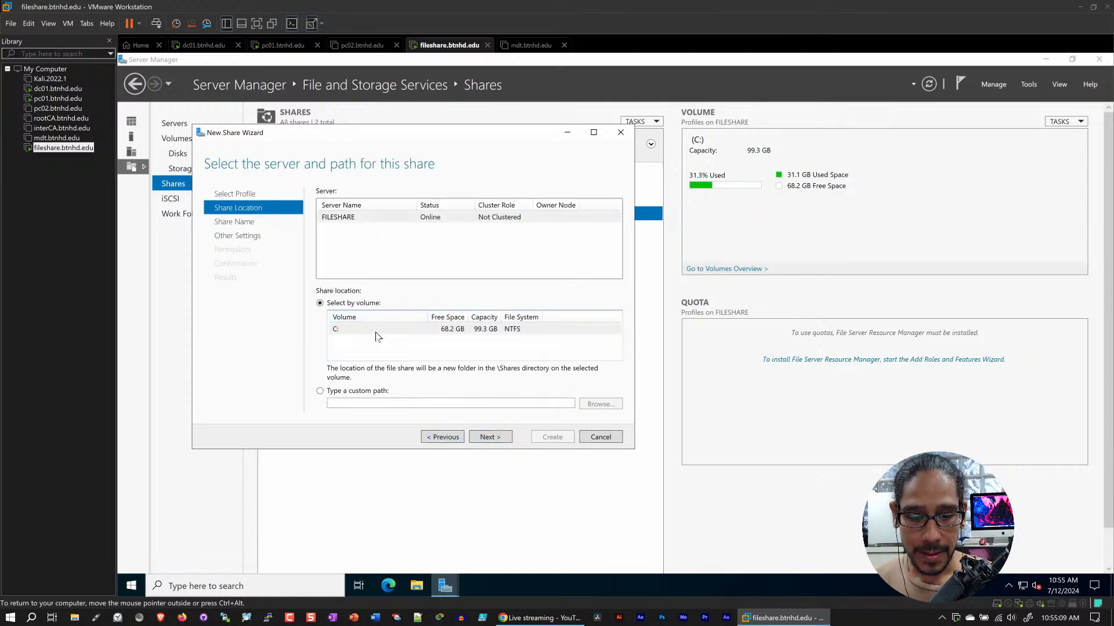
left_click(491, 437)
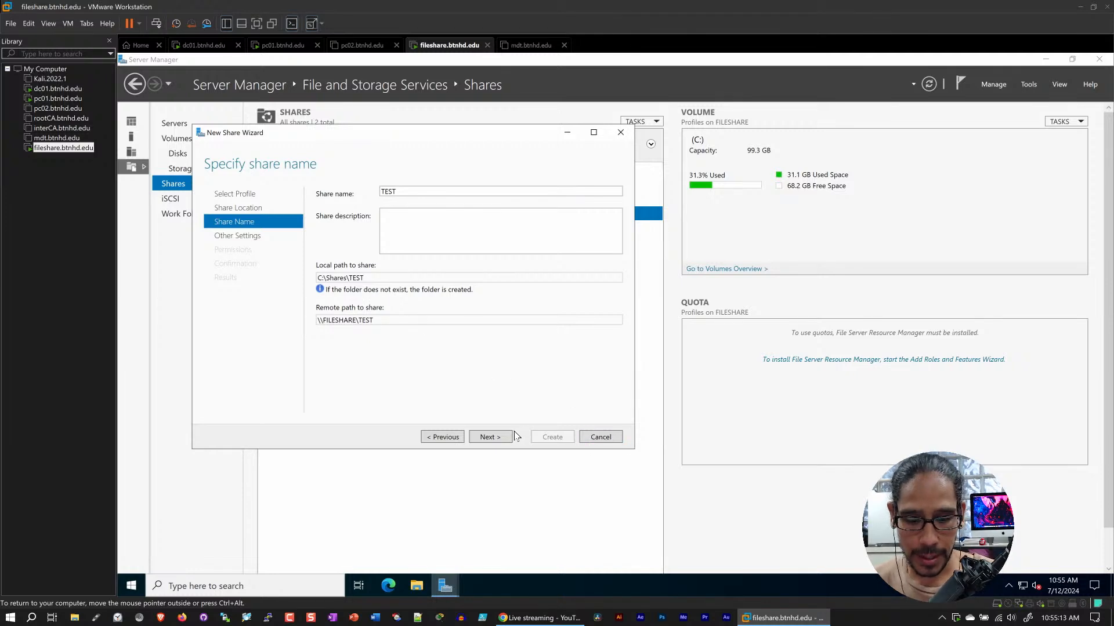
left_click(490, 437)
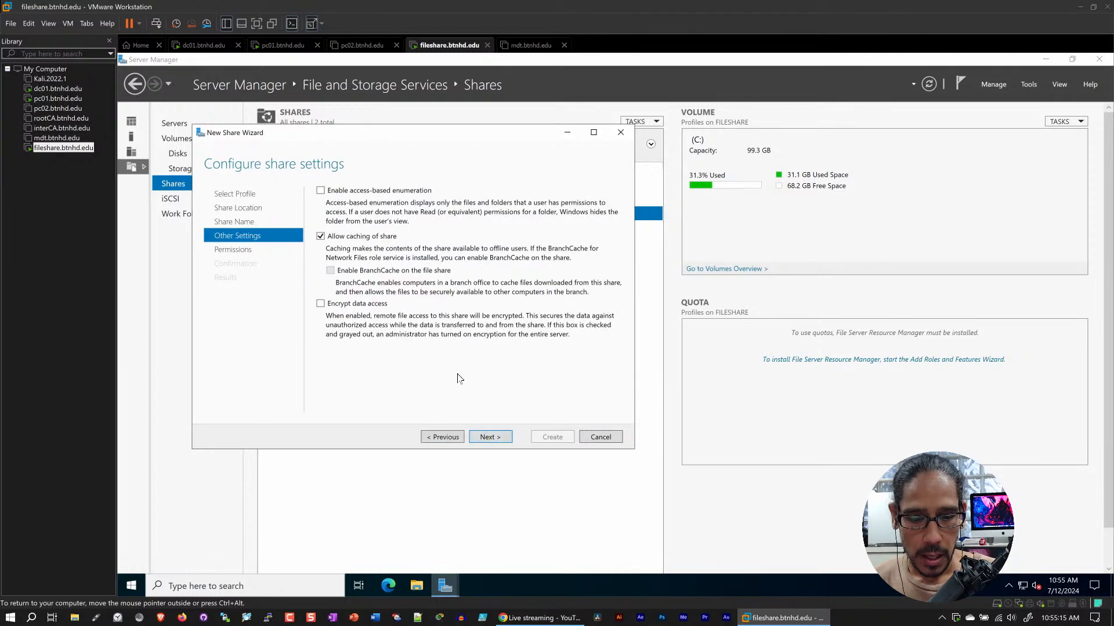
left_click(497, 439)
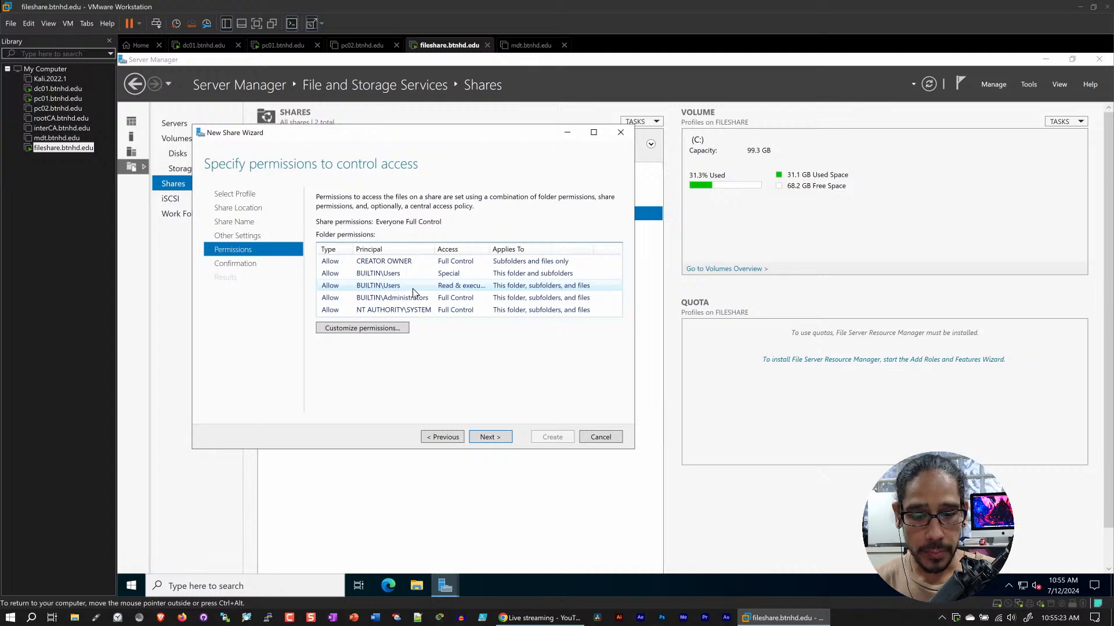
left_click(602, 437)
left_click(624, 357)
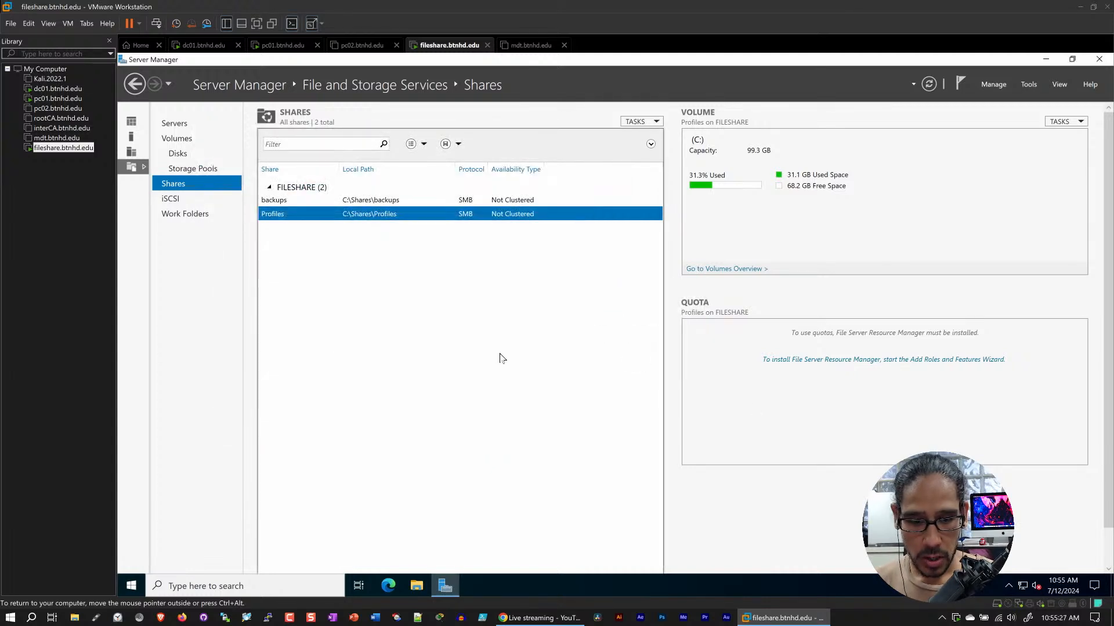
Refresh the shares list and delete the leftover TEST folder from C:\Shares with administrator permission
right_click(344, 325)
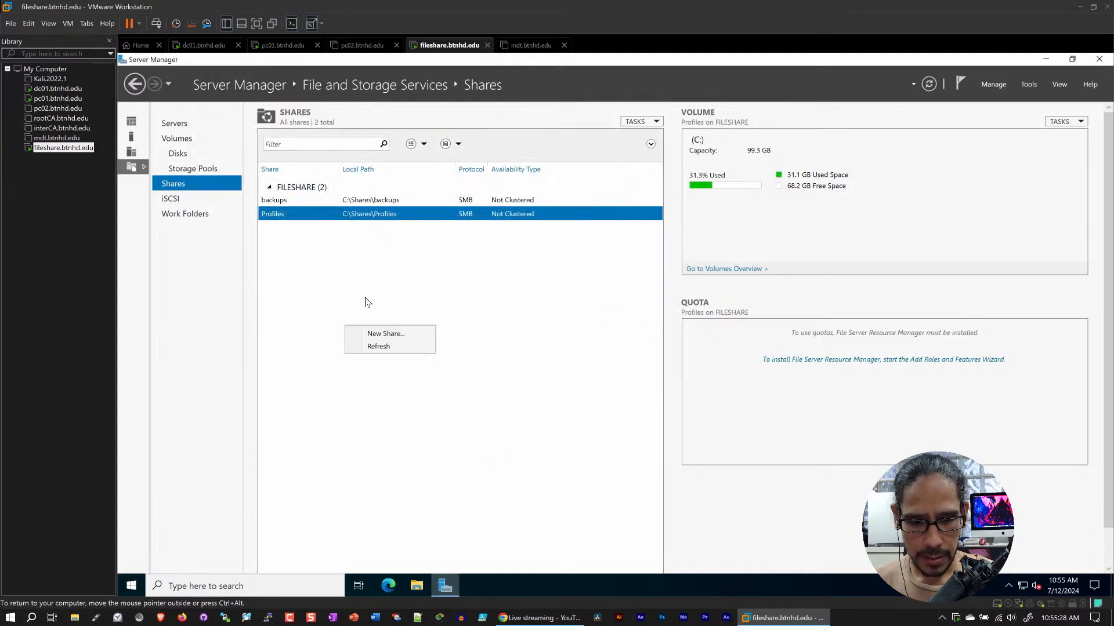
left_click(383, 348)
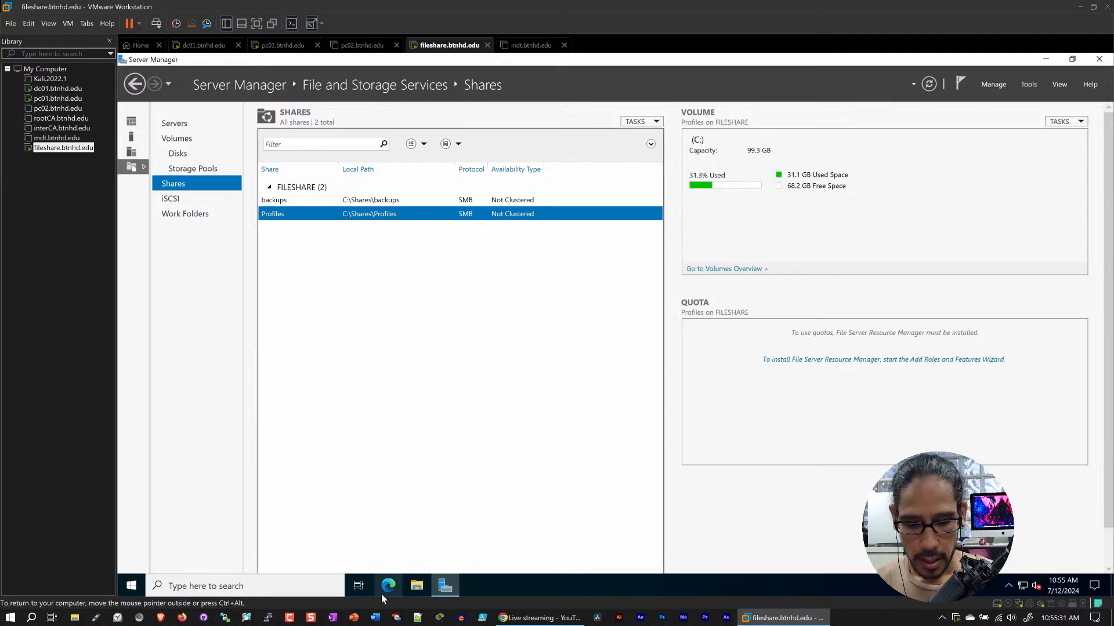
left_click(416, 586)
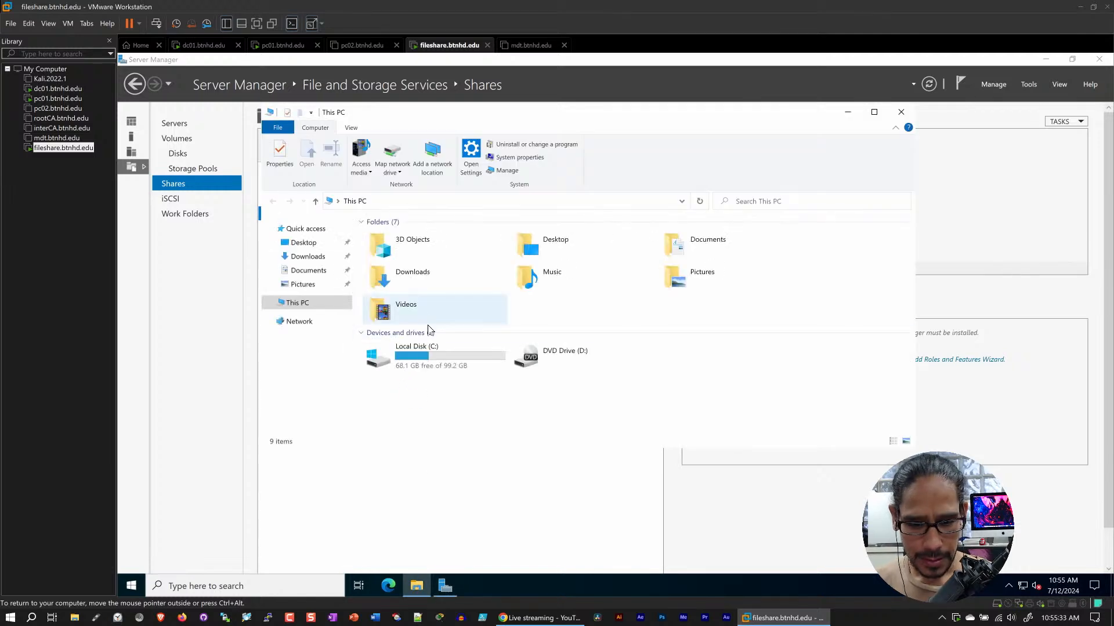
double_click(426, 349)
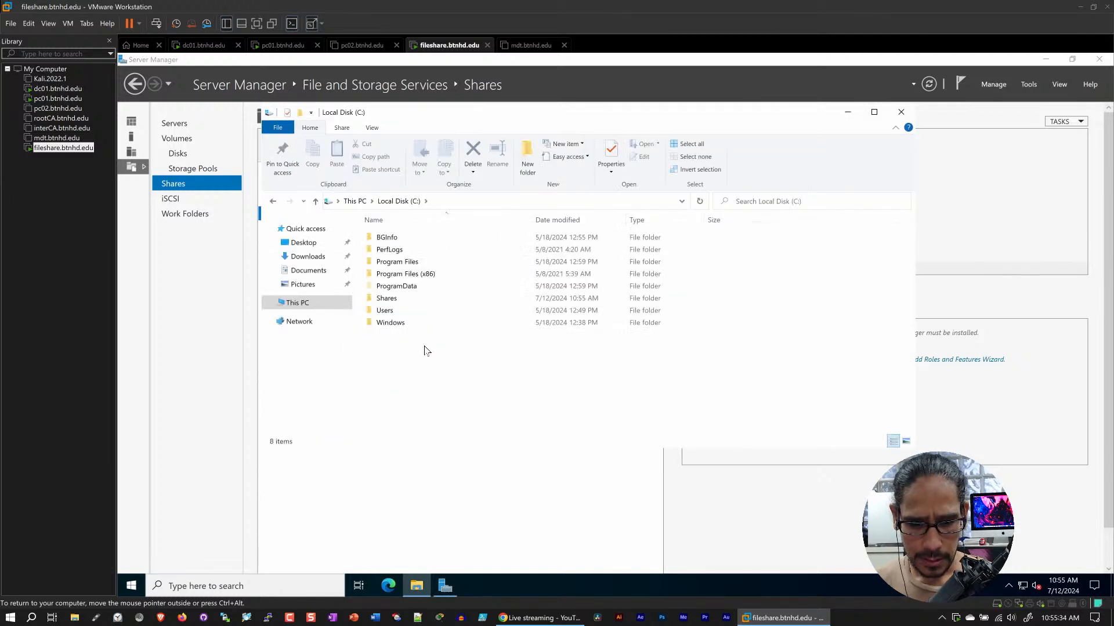
double_click(391, 298)
left_click(384, 262)
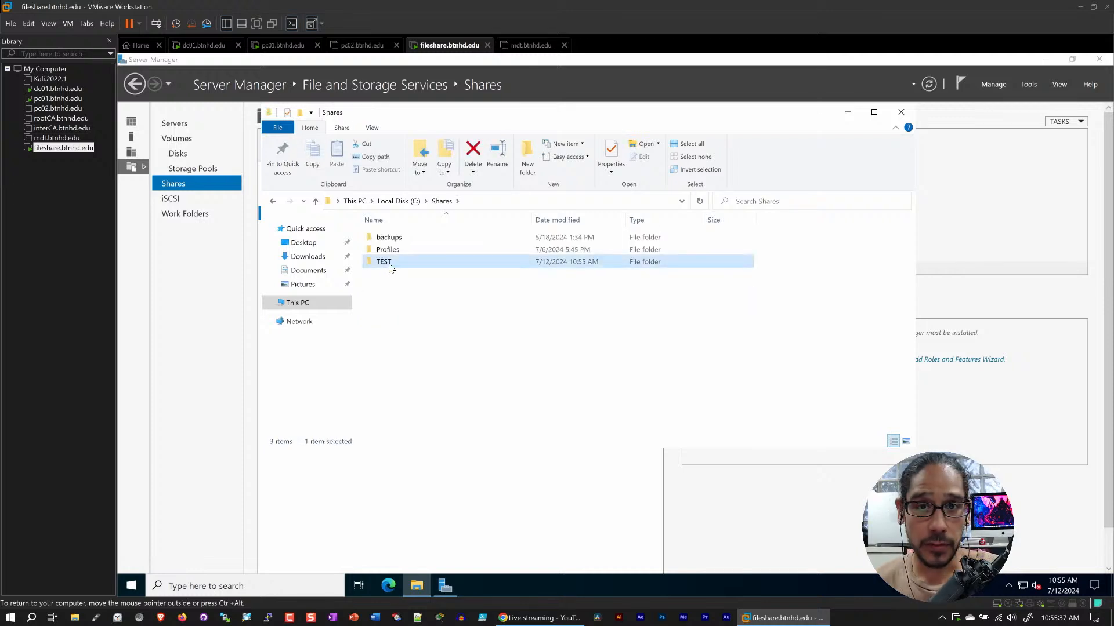
left_click(479, 153)
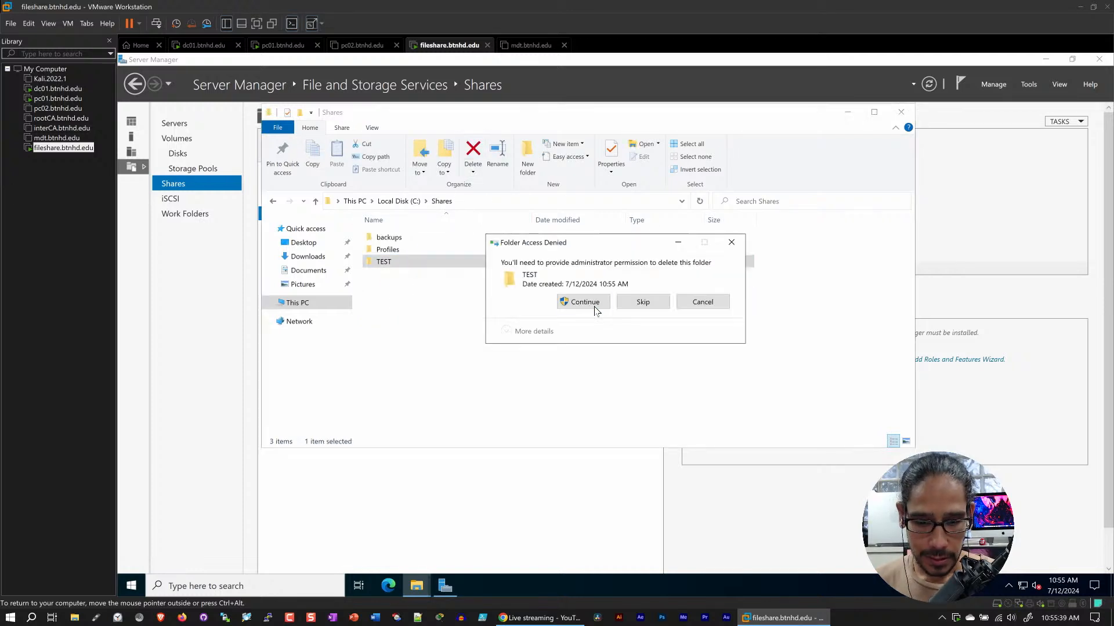
left_click(575, 310)
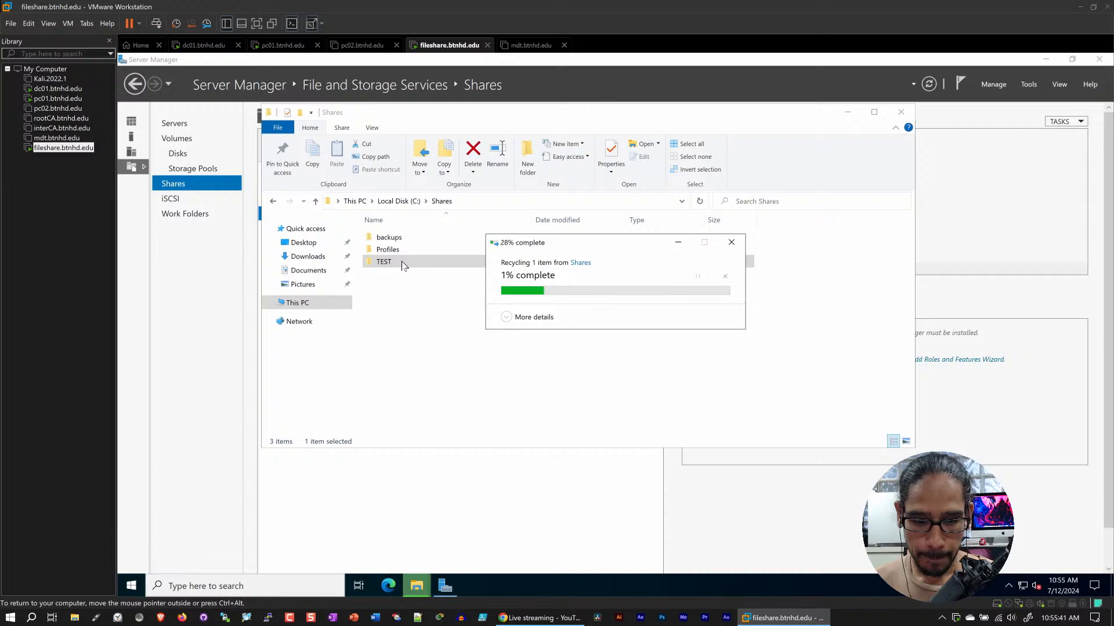
Open the Profiles folder in C:\Shares
double_click(388, 250)
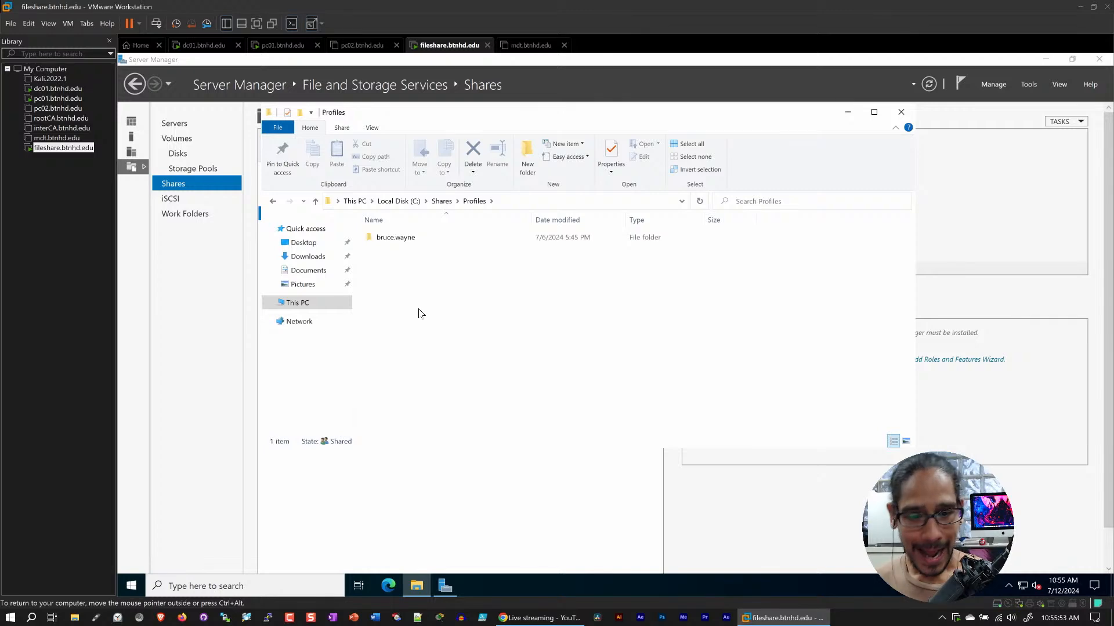
Switch to the pc01 virtual machine and open the GROUPS organizational unit under BTNHD in Active Directory Users and Computers
left_click(289, 46)
left_click(203, 49)
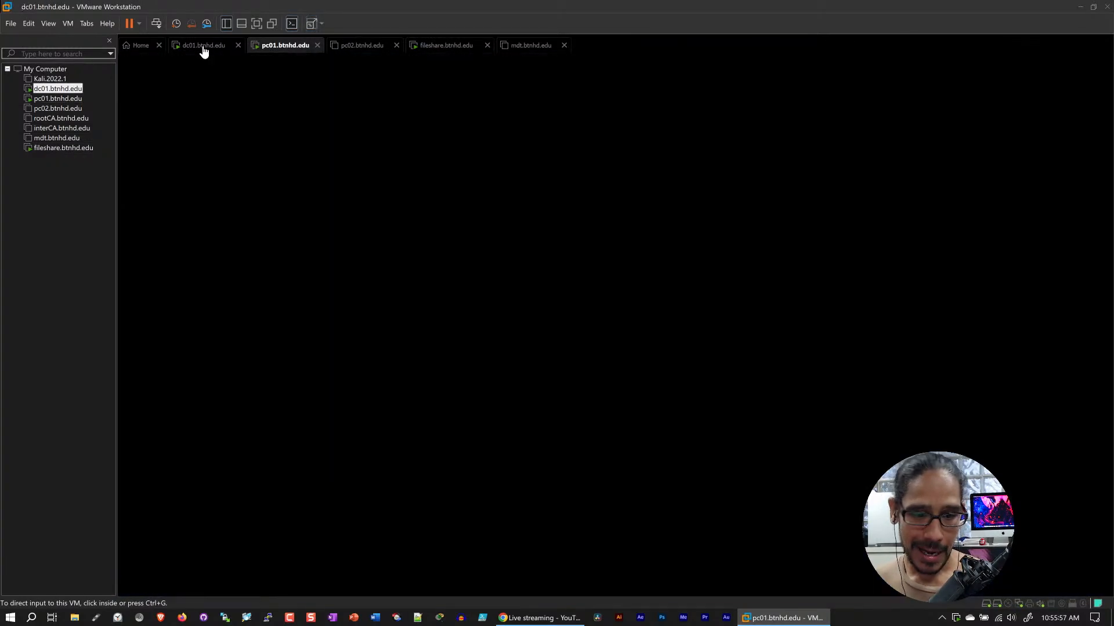
left_click(280, 49)
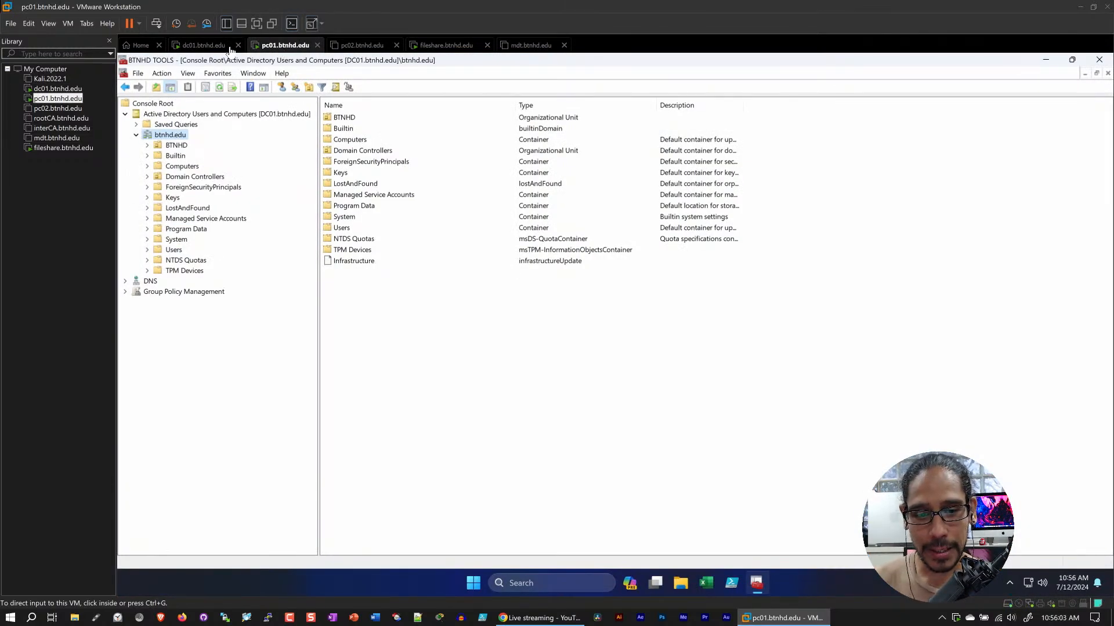
left_click(193, 52)
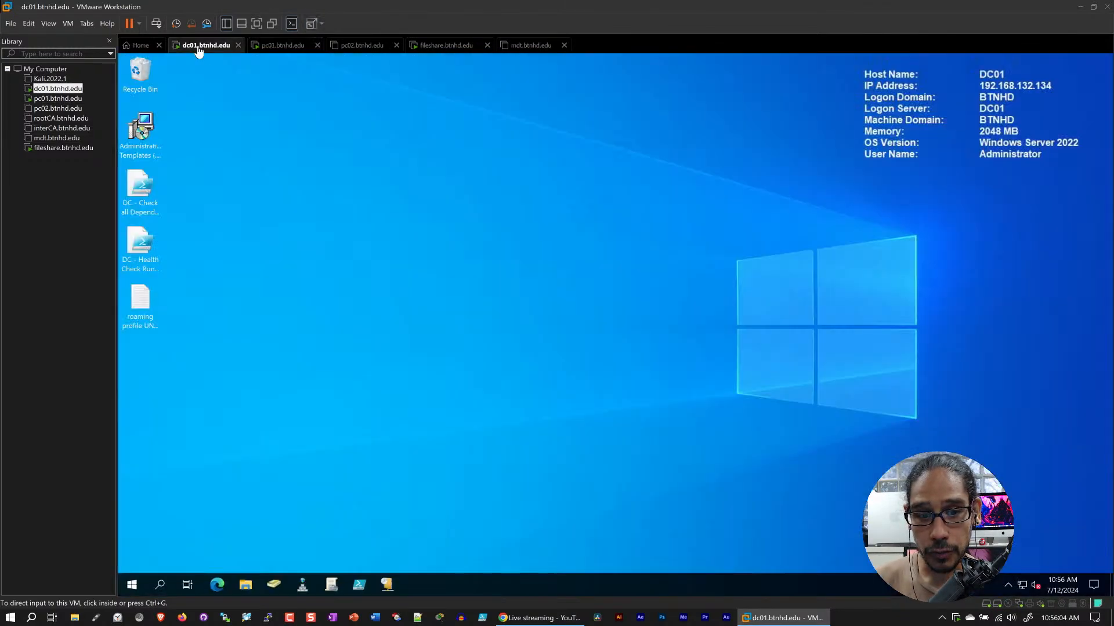
left_click(283, 46)
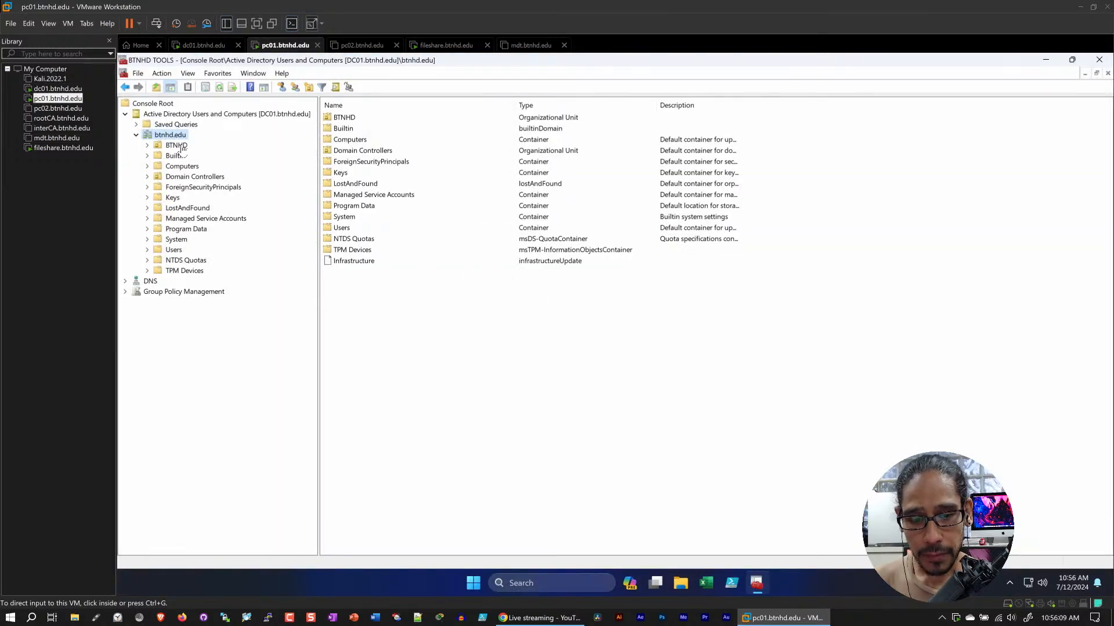
left_click(147, 146)
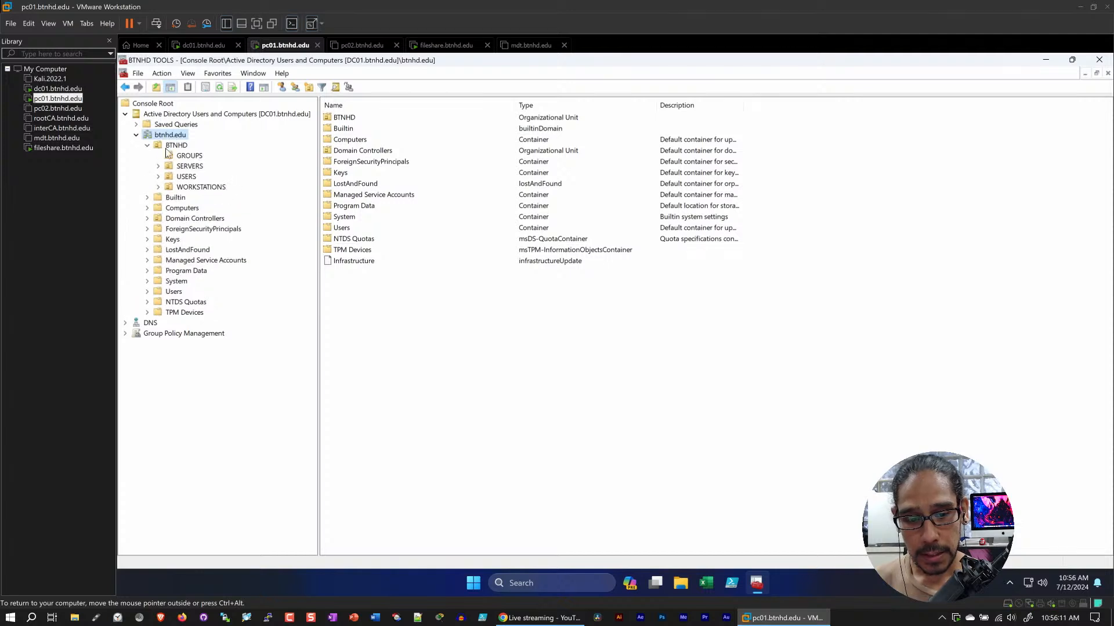
left_click(188, 156)
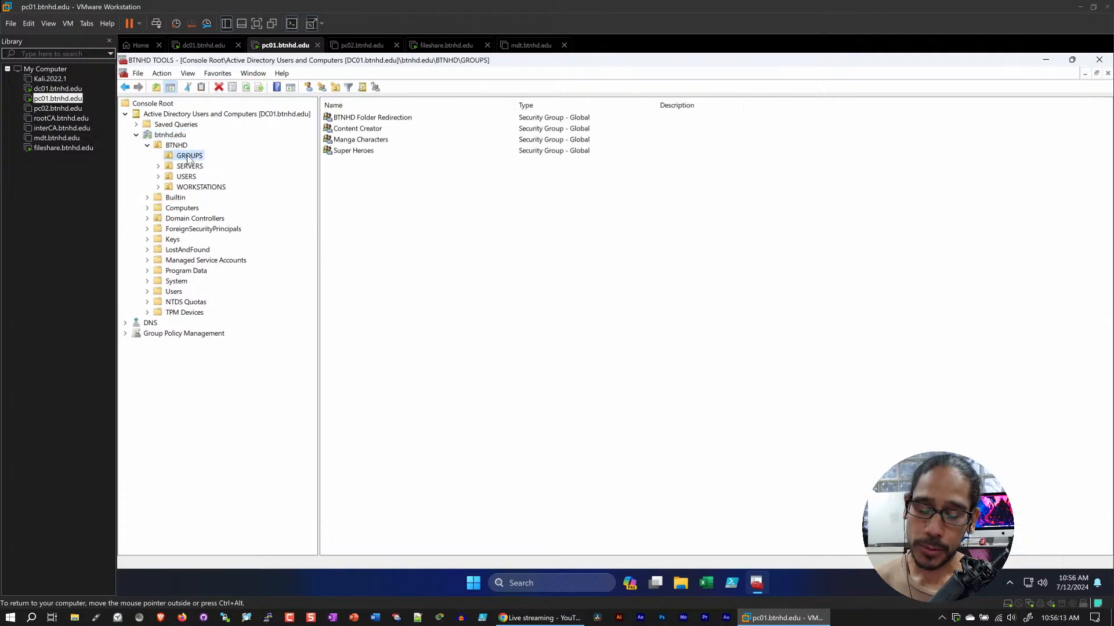
Review the members of the BTNHD Folder Redirection security group and close its properties without changes
left_click(390, 118)
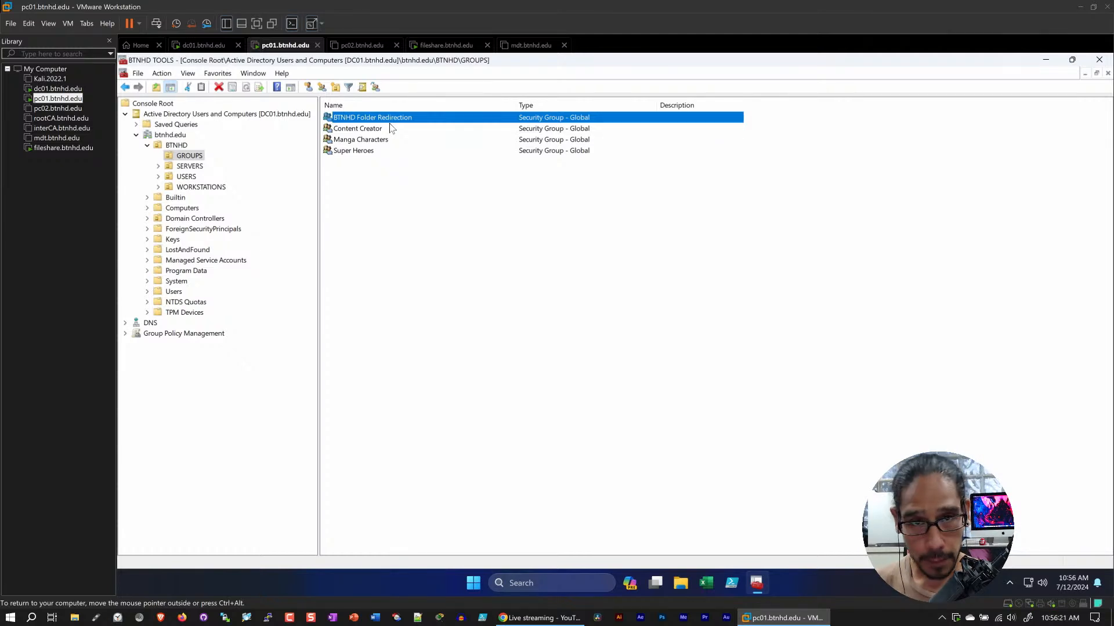
double_click(371, 117)
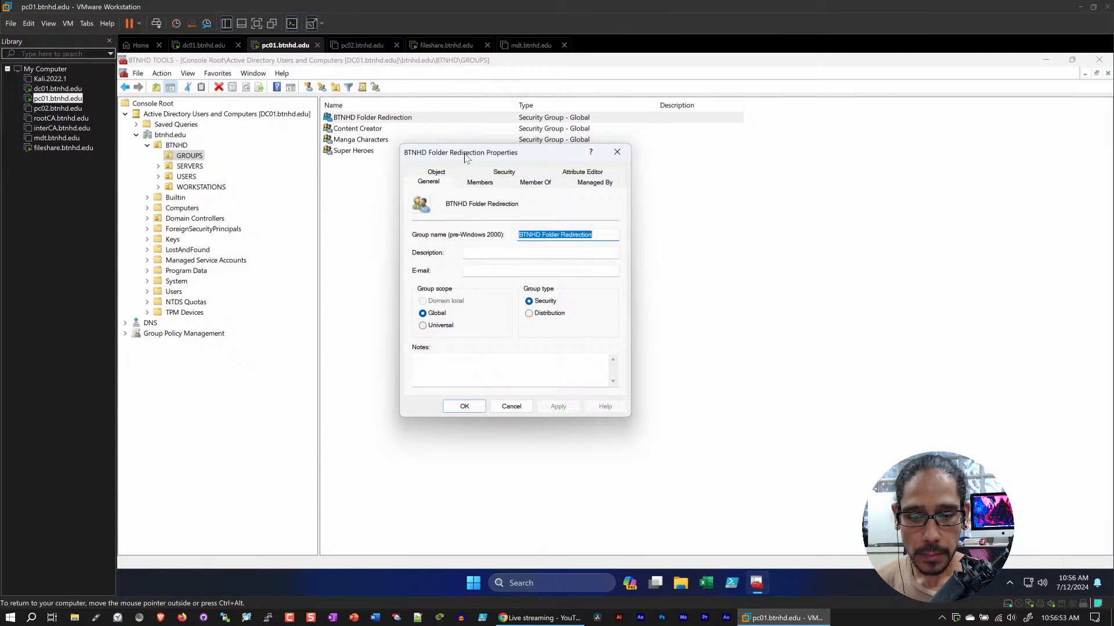
left_click(480, 181)
left_click(503, 225)
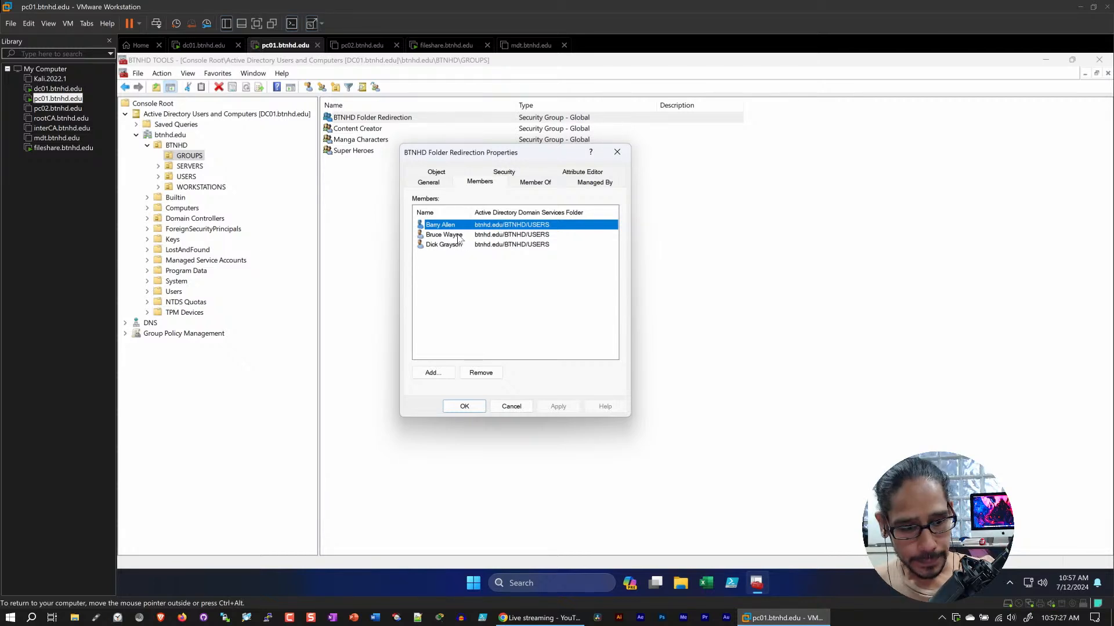
left_click(515, 406)
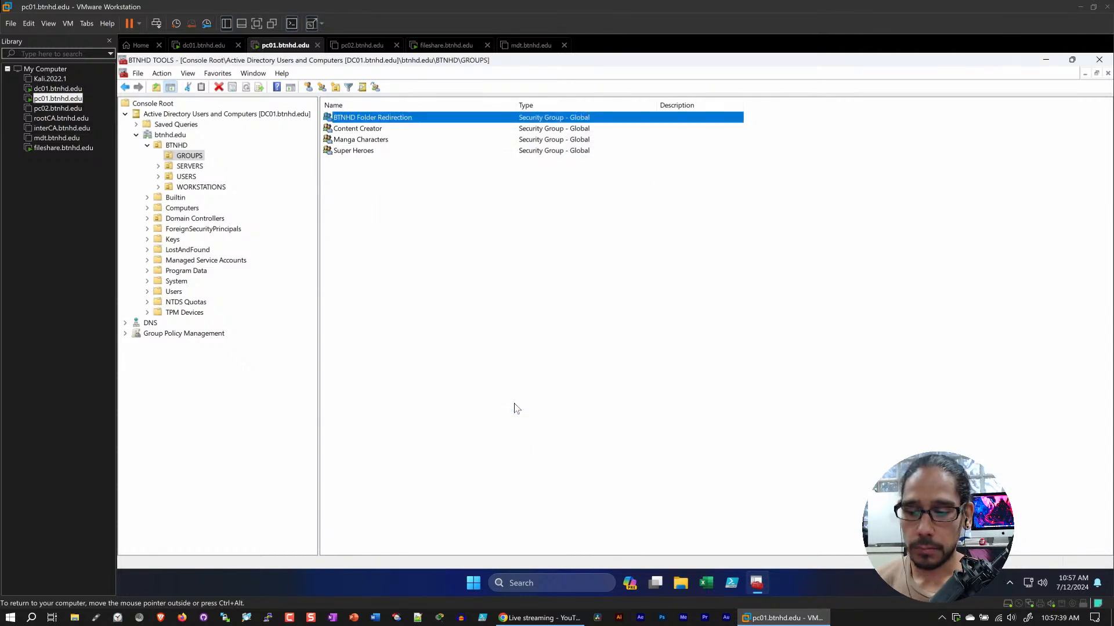
Minimize the management console, switch to the dc01 virtual machine and open the roaming profile UNC path text file from its desktop
left_click(1045, 59)
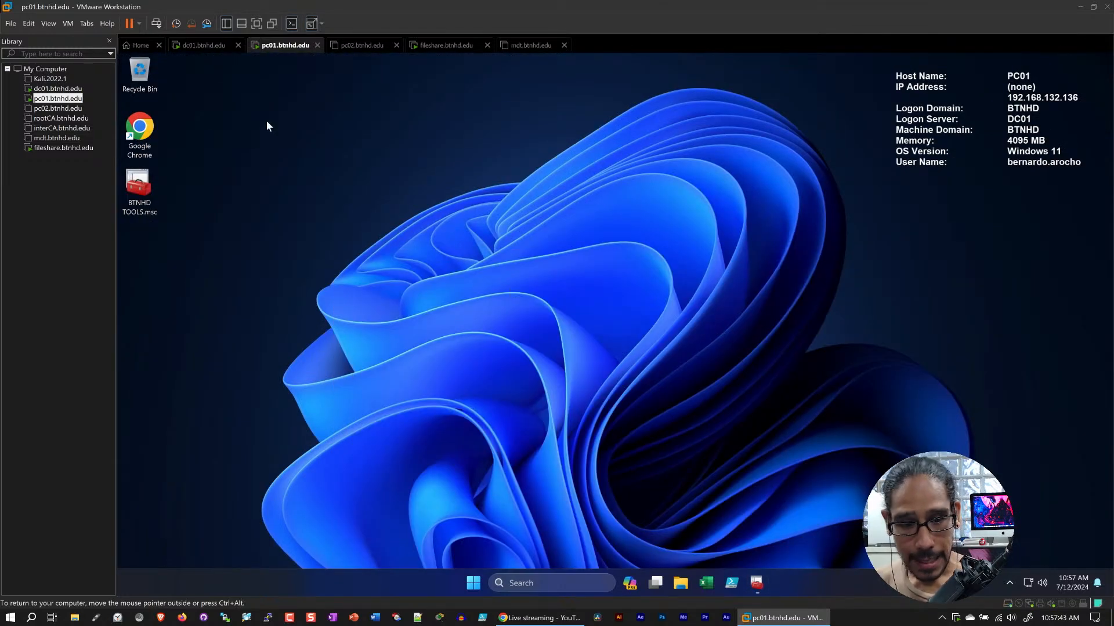
left_click(219, 46)
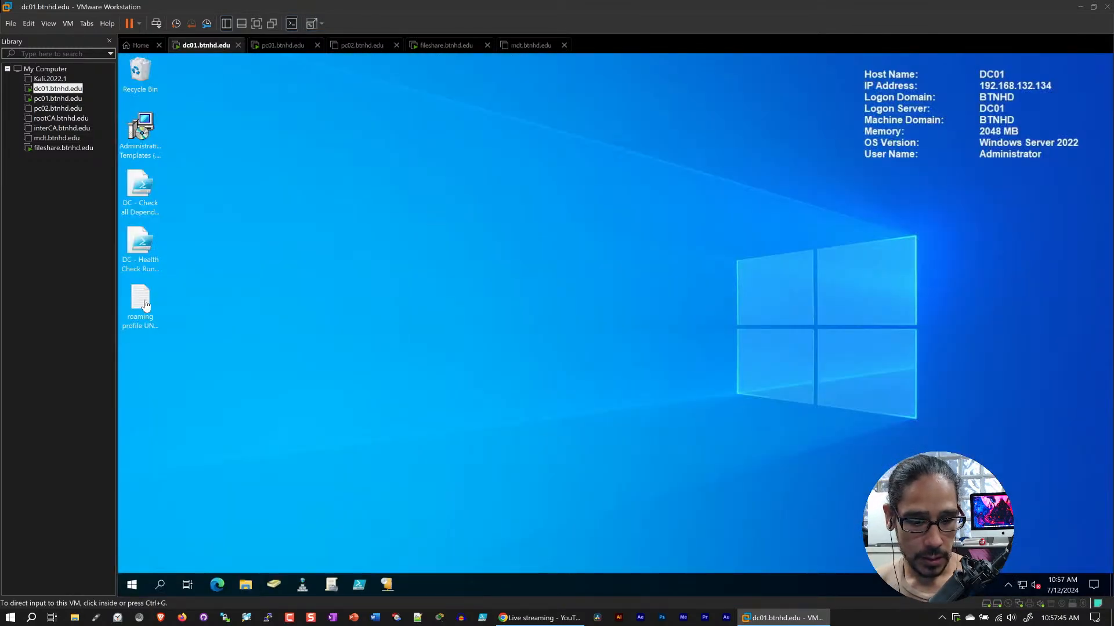
double_click(144, 301)
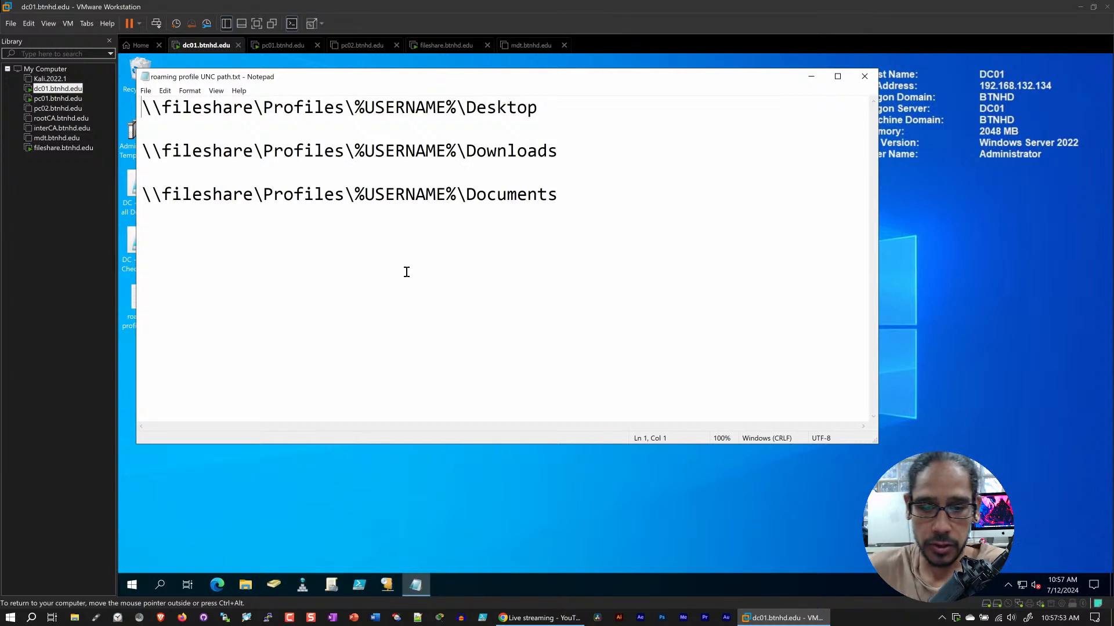
Examine the \\fileshare\Profiles share, %USERNAME% variable and folder name parts of the Desktop, Downloads and Documents paths
left_click_drag(558, 110, 145, 108)
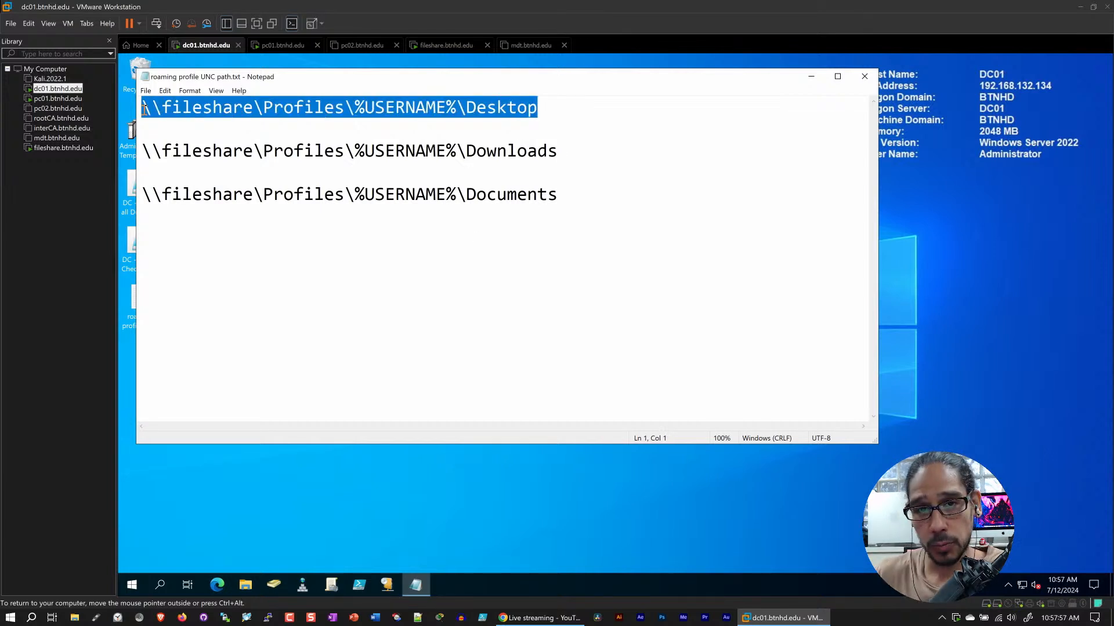
left_click(320, 107)
left_click_drag(345, 109, 130, 110)
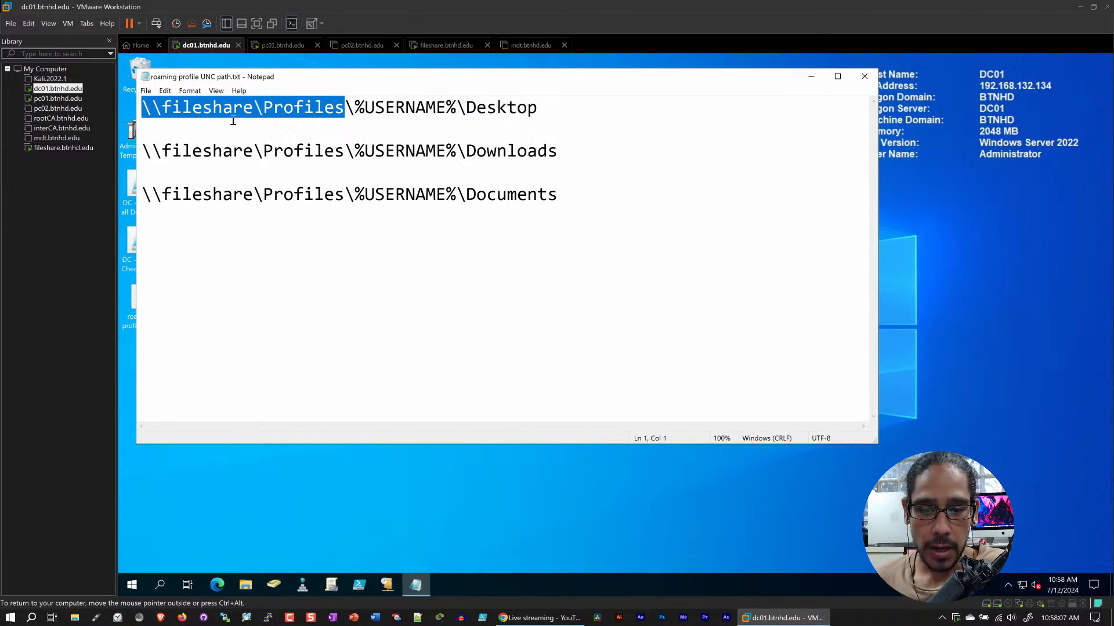
left_click_drag(456, 105, 359, 105)
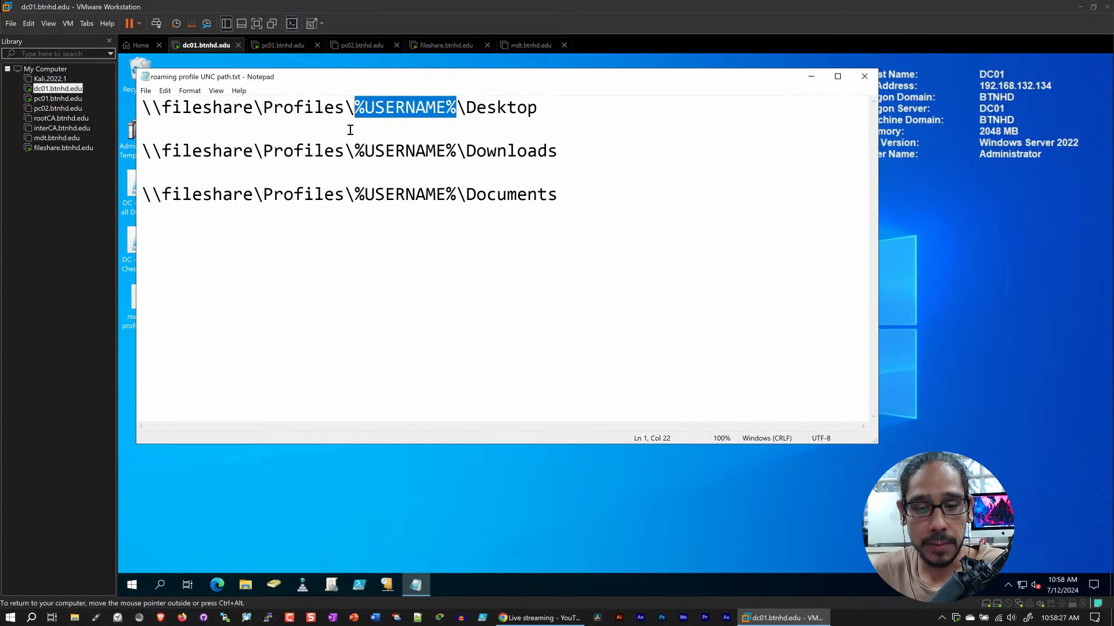
left_click(509, 108)
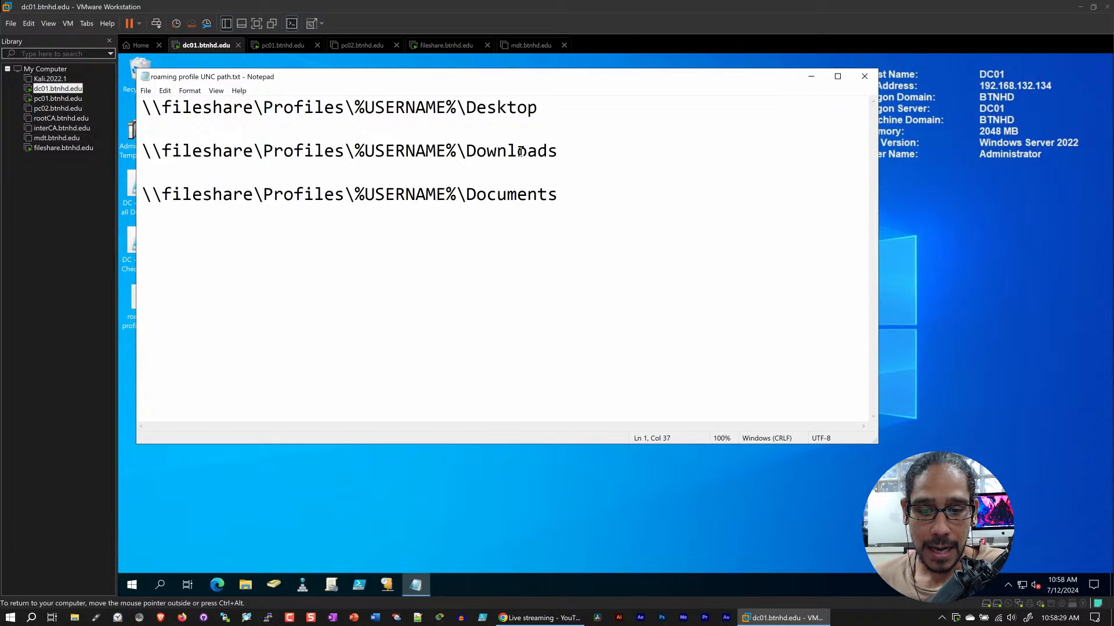
left_click(520, 152)
left_click_drag(574, 195, 119, 184)
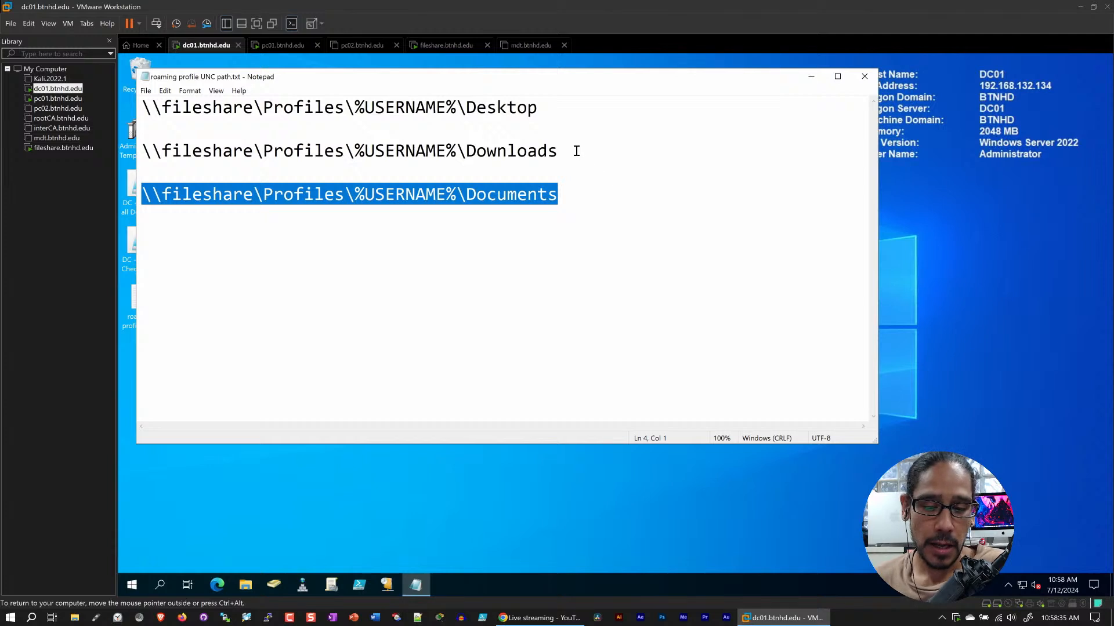
Copy the \\fileshare\Profiles\%USERNAME%\Downloads path from the text file
left_click_drag(577, 151, 118, 161)
right_click(168, 144)
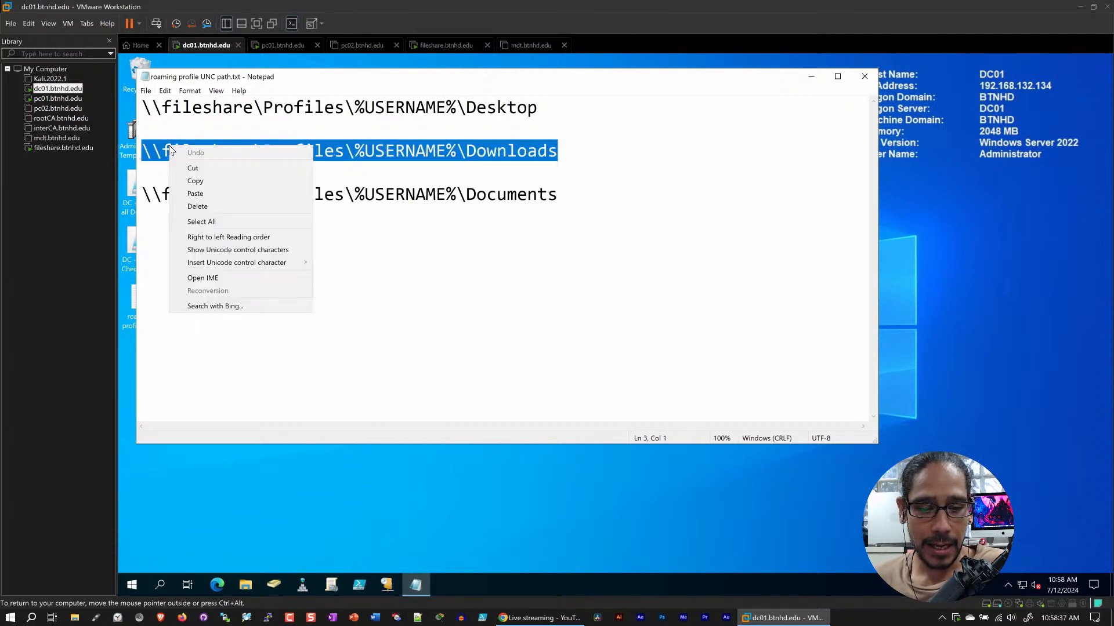
left_click(207, 179)
left_click(355, 239)
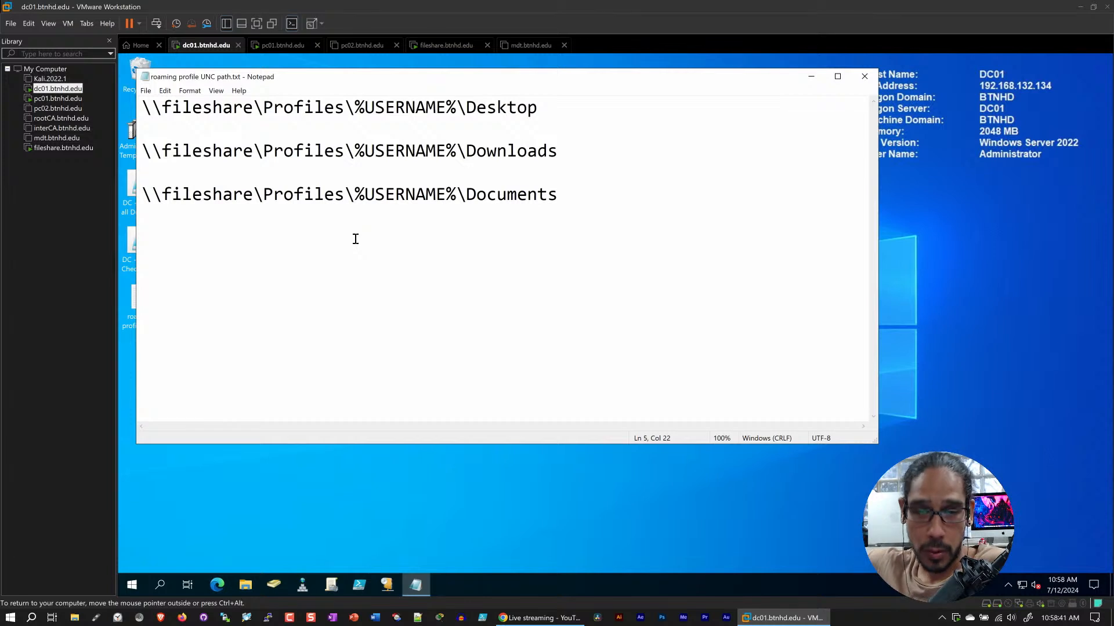
Duplicate the \\fileshare\Profiles\%USERNAME%\Documents path below the original, leaving one blank line between them
left_click(593, 196)
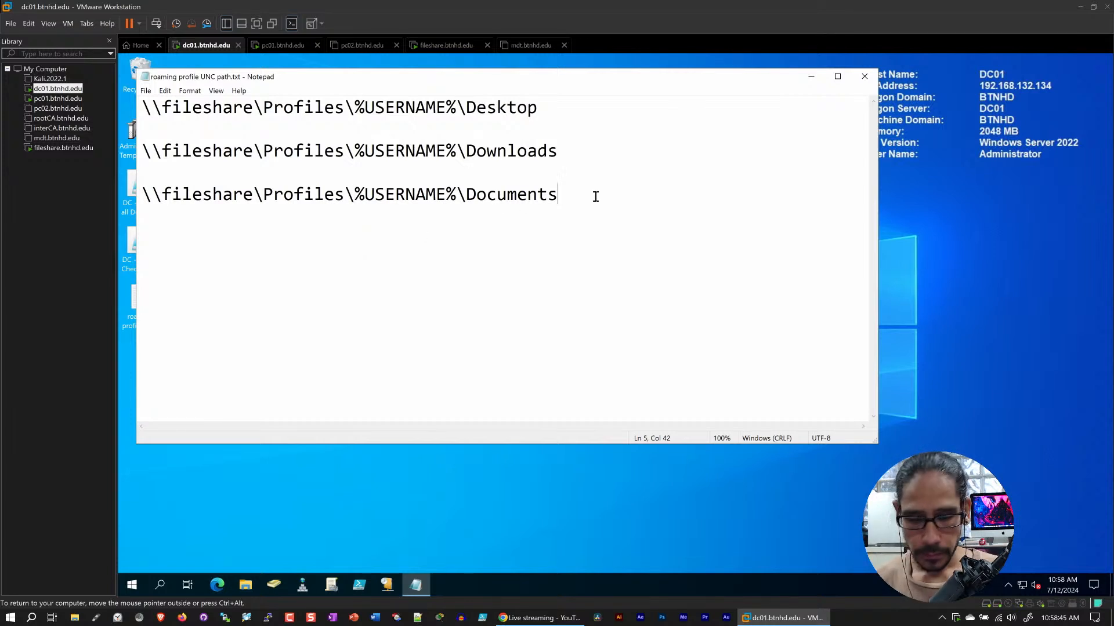
left_click_drag(594, 196, 139, 195)
right_click(193, 199)
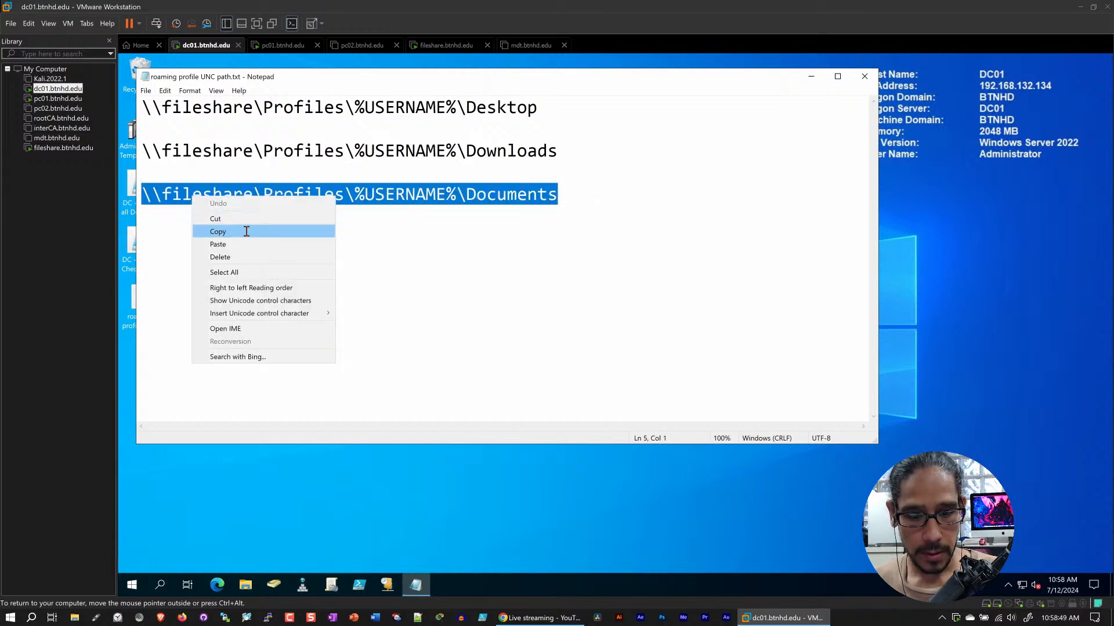
left_click(247, 230)
left_click(596, 195)
key("Return")
key("Return")
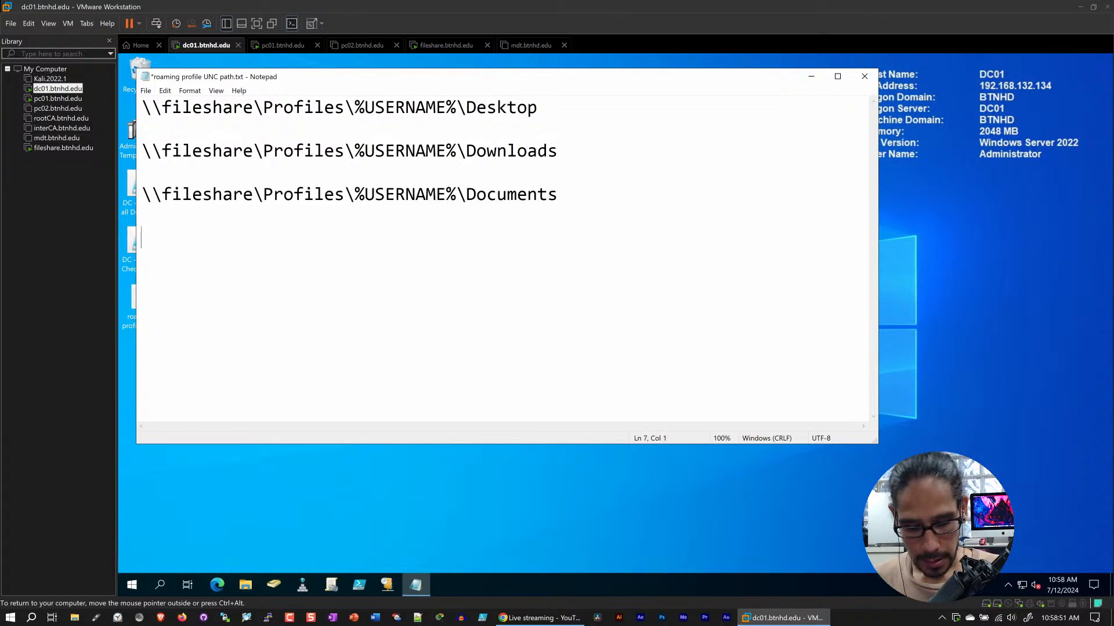
key("ctrl+v")
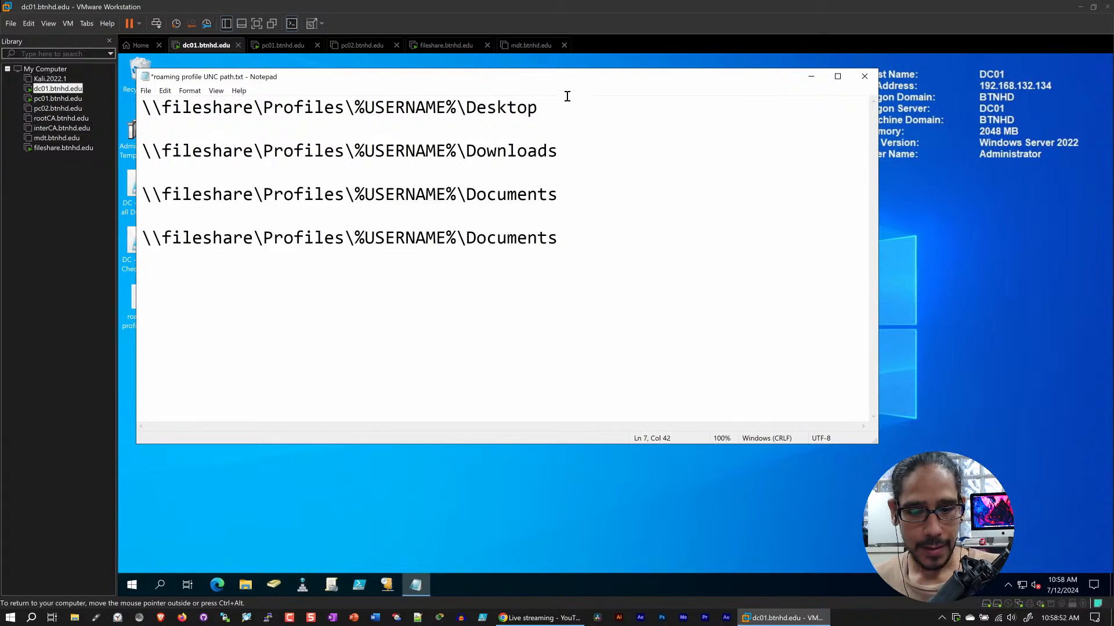
Switch to the pc01 virtual machine, open the Pictures folder in File Explorer and check its path
left_click(282, 44)
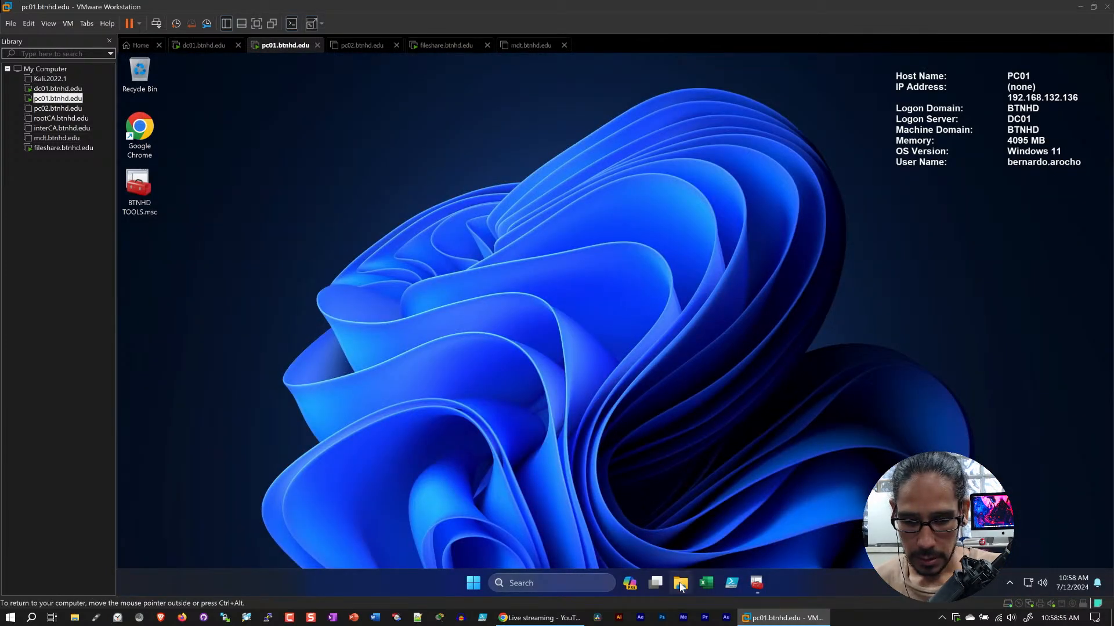
key("super+e")
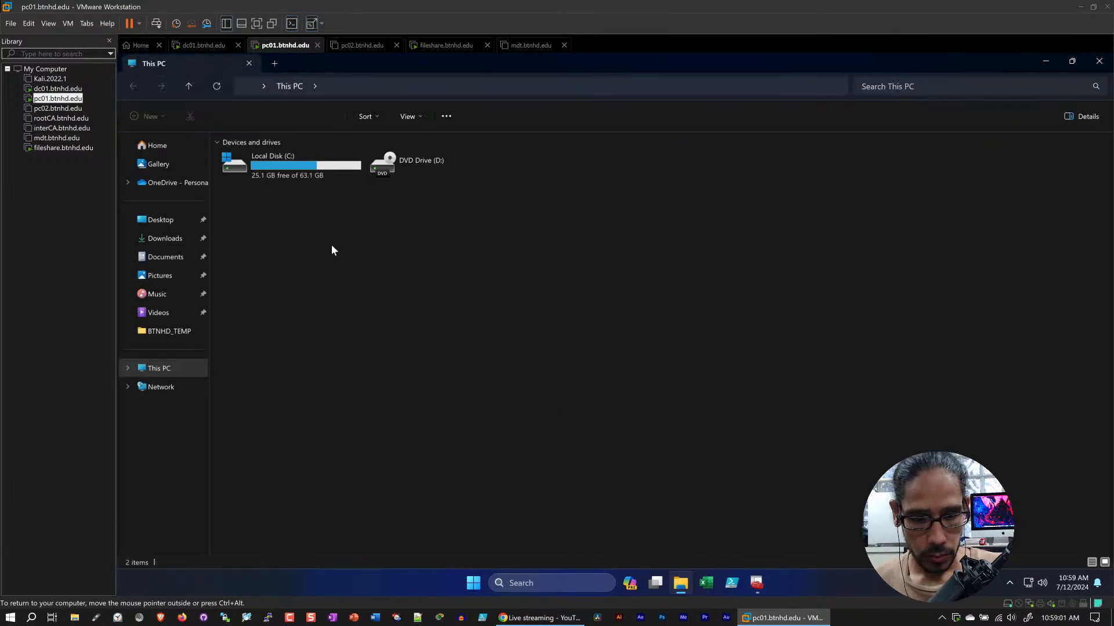
left_click(165, 278)
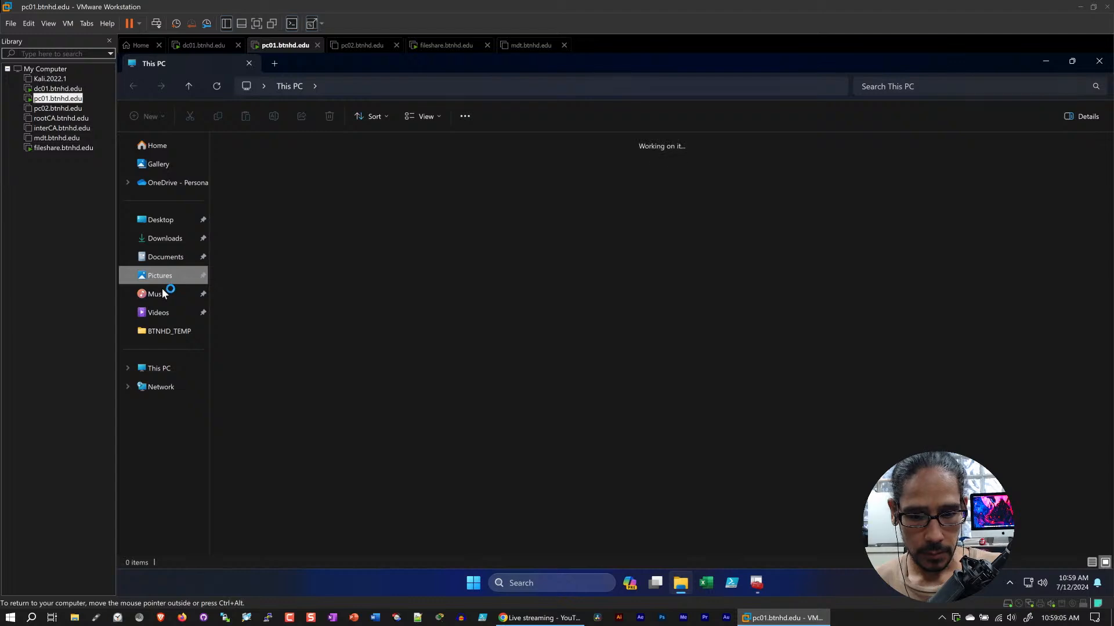
left_click(359, 87)
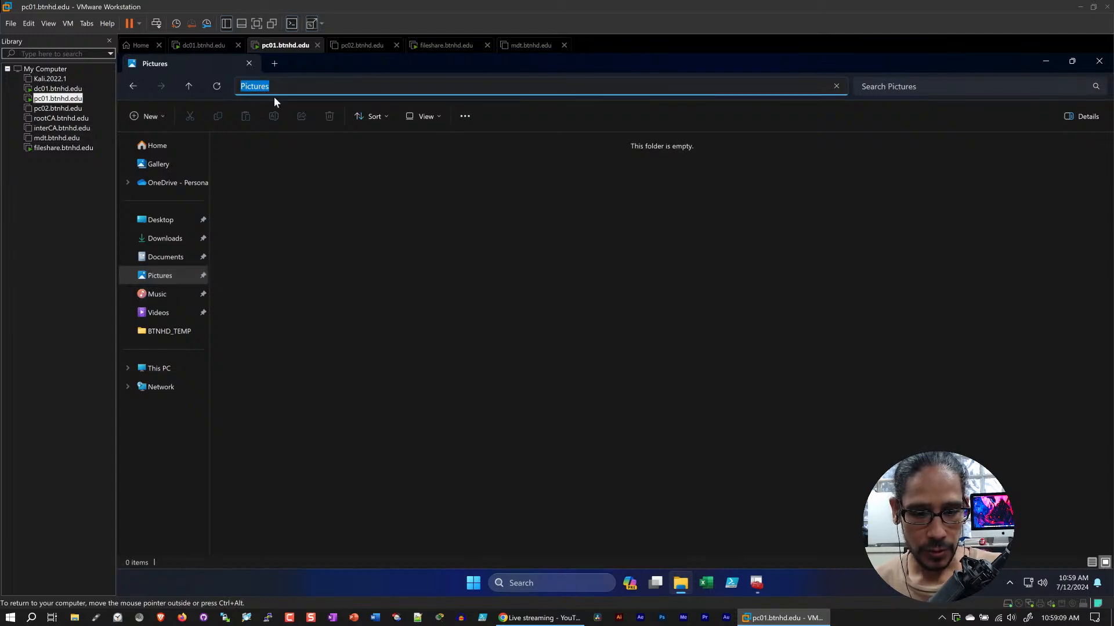
right_click(269, 96)
left_click(300, 119)
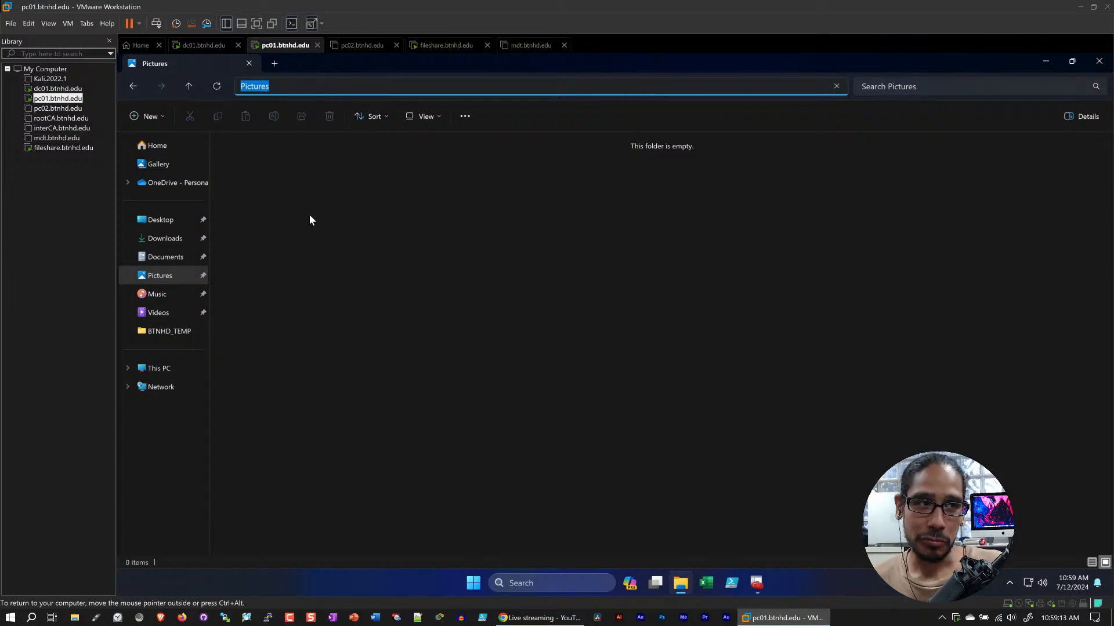
Return to the text file on dc01 and change the last path's folder from Documents to Pictures
left_click(200, 45)
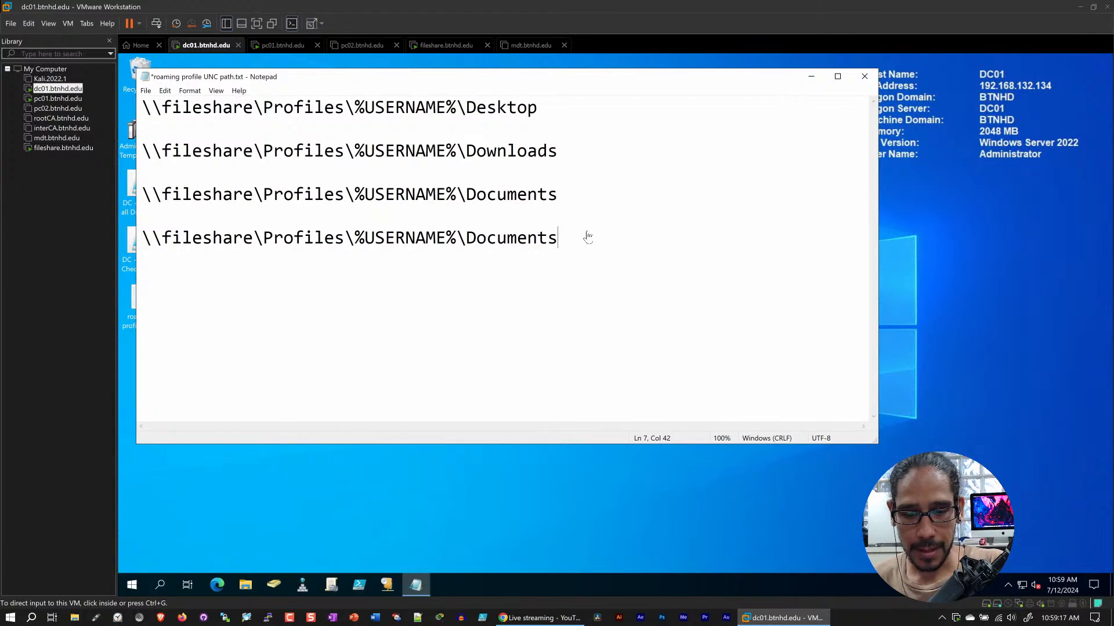
left_click(529, 238)
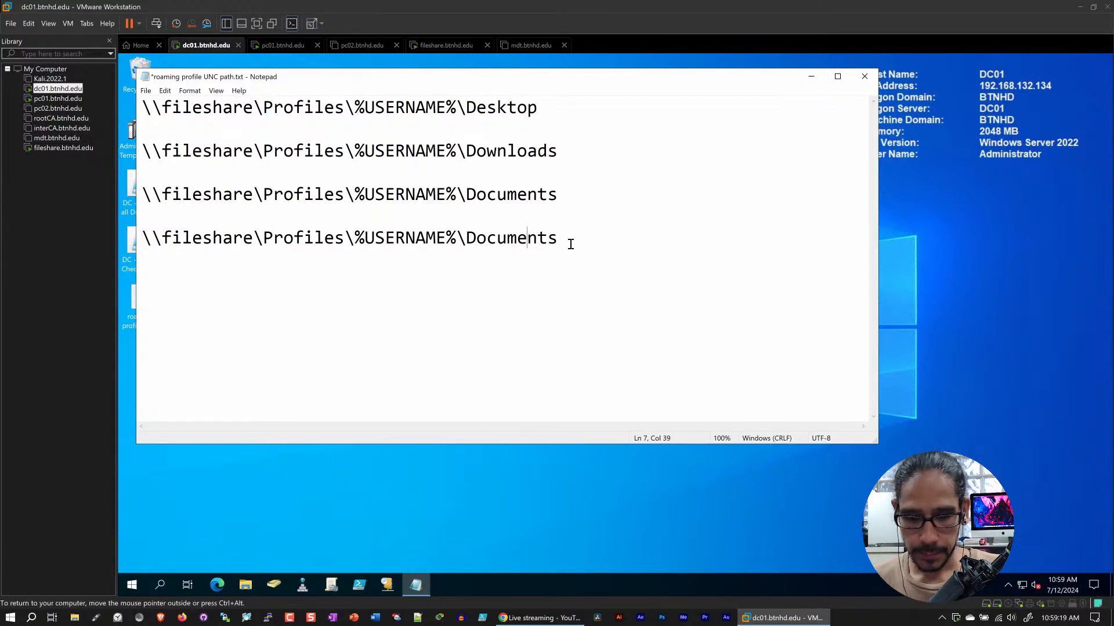
left_click(571, 244)
key("BackSpace")
key("BackSpace")
key("BackSpace")
key("BackSpace")
key("BackSpace")
key("BackSpace")
key("BackSpace")
key("BackSpace")
key("BackSpace")
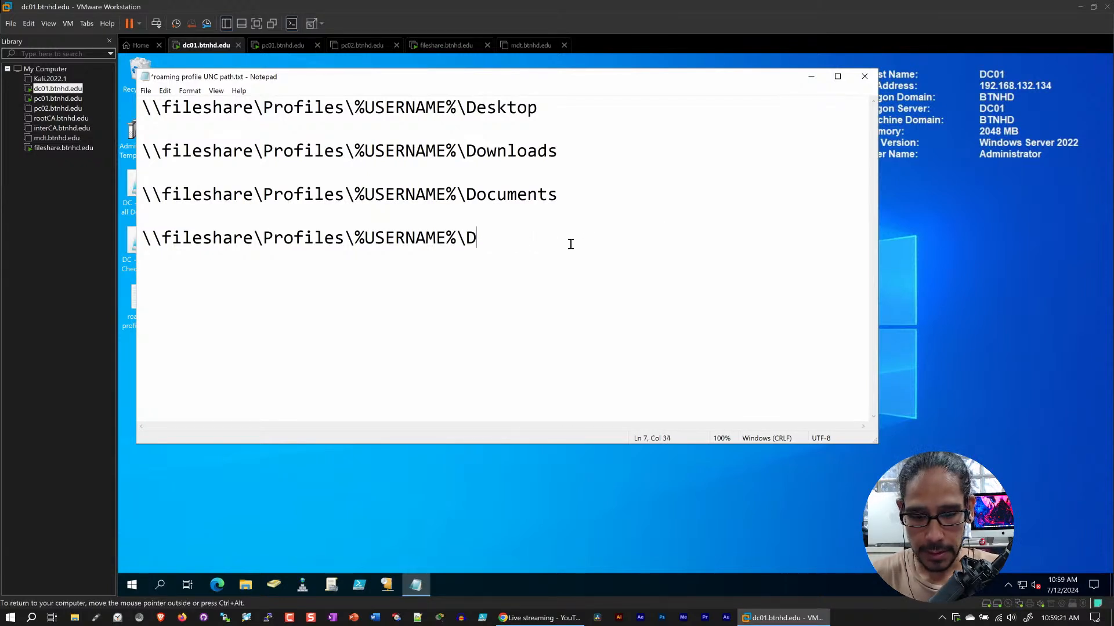
type("Pictures")
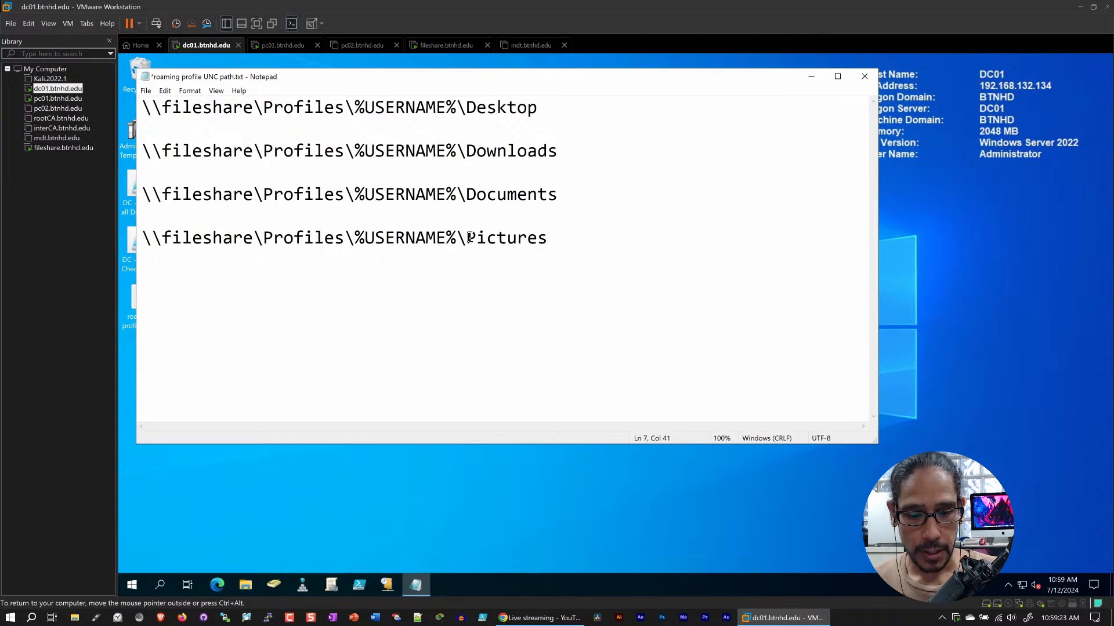
Copy the complete \\fileshare\Profiles\%USERNAME%\Pictures path to the clipboard
left_click_drag(565, 239, 145, 235)
right_click(178, 241)
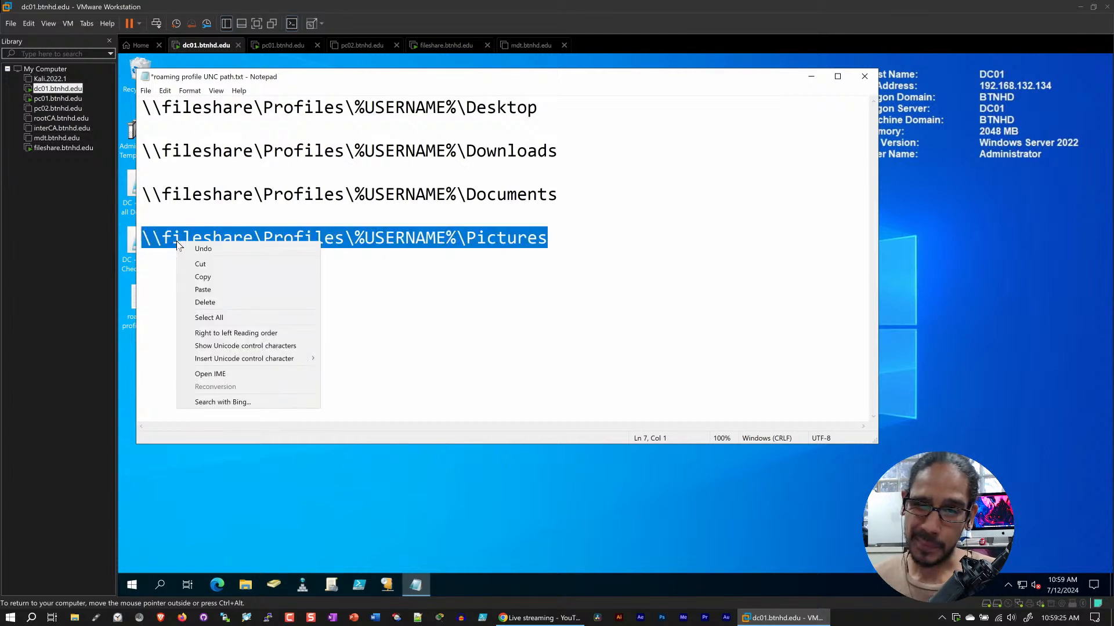
left_click(206, 278)
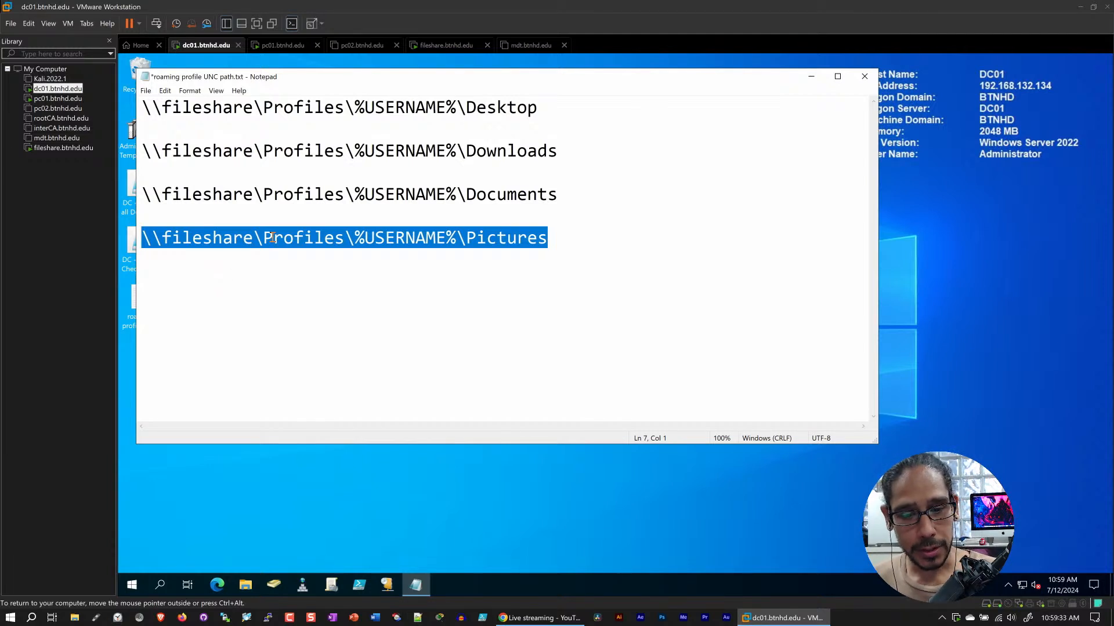
Close the Pictures window on pc01 and check the contents of the Profiles folder on the fileshare virtual machine
left_click(283, 45)
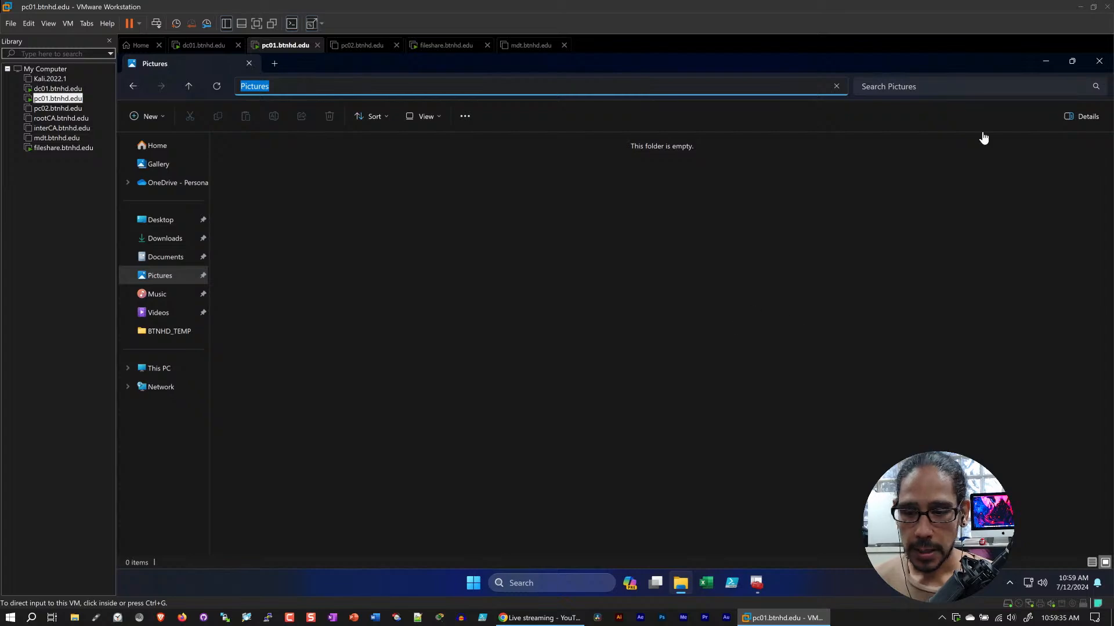
left_click(480, 355)
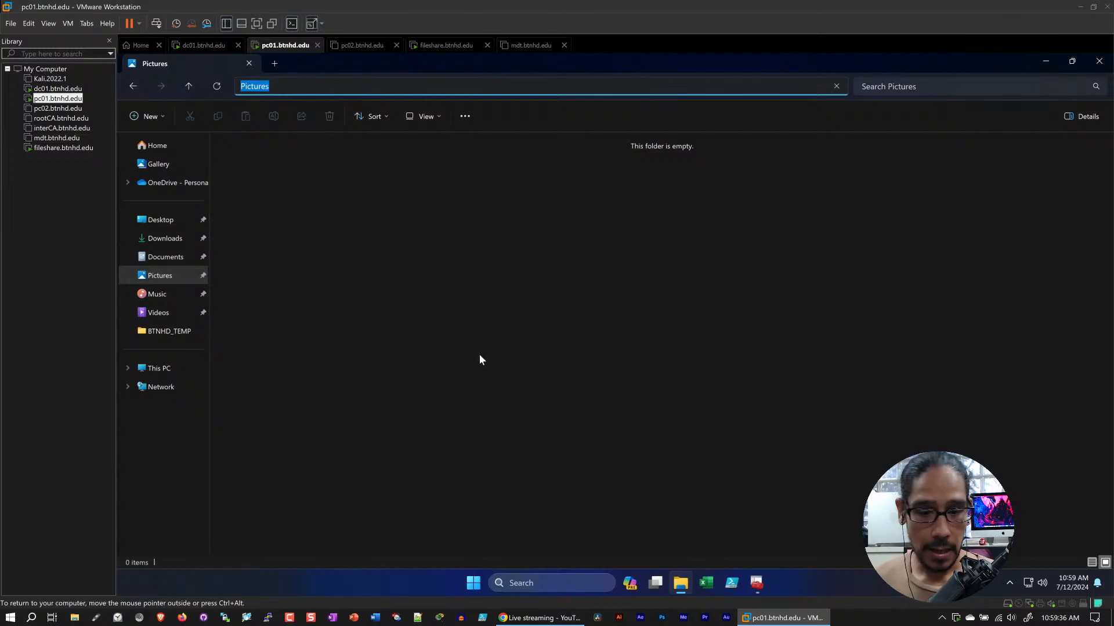
left_click(1099, 61)
left_click(446, 45)
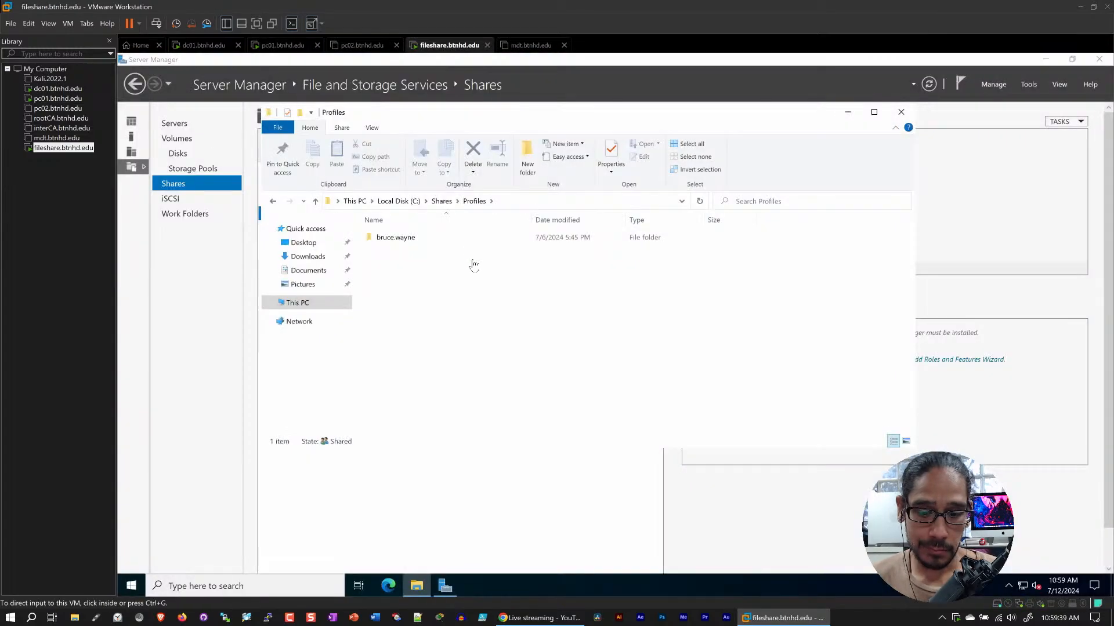
left_click(449, 297)
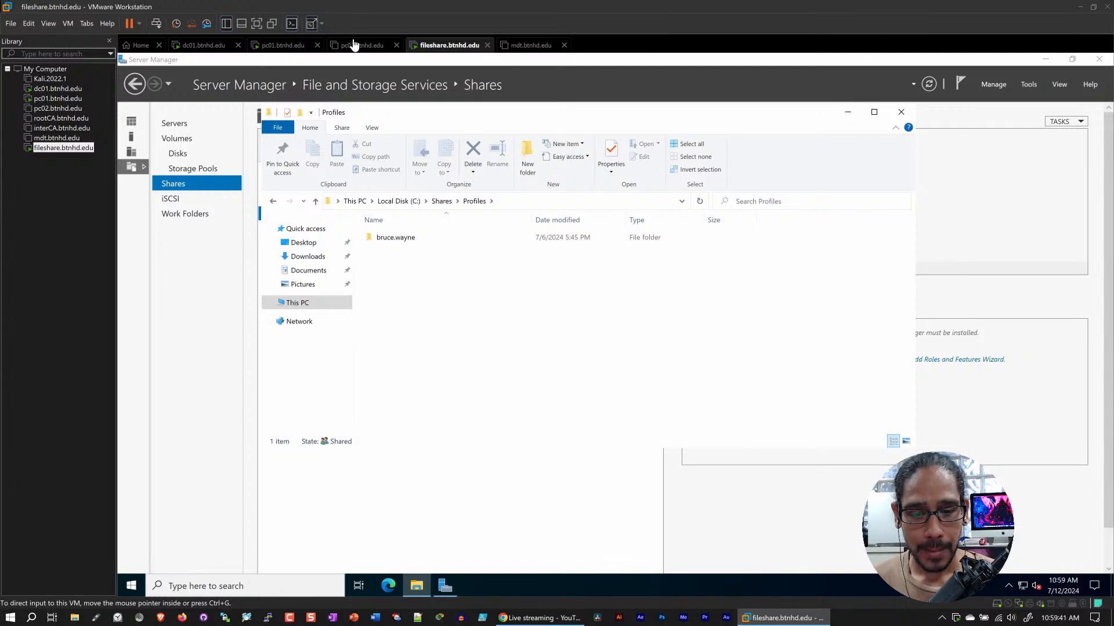
Return to pc01 and close the BTNHD TOOLS console without saving its settings
left_click(285, 47)
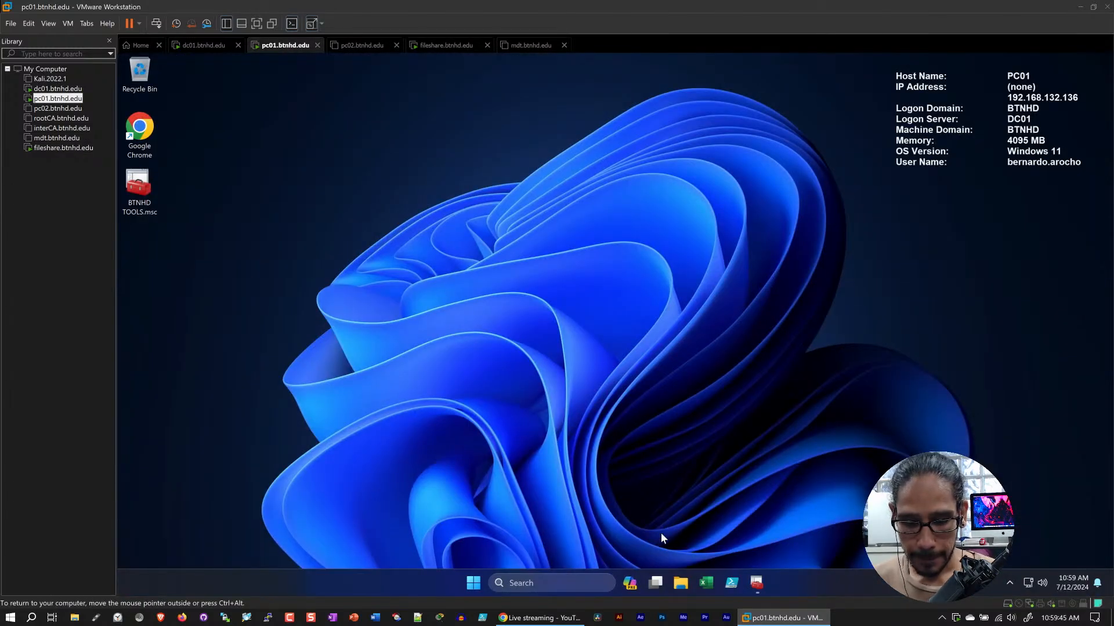
left_click(757, 583)
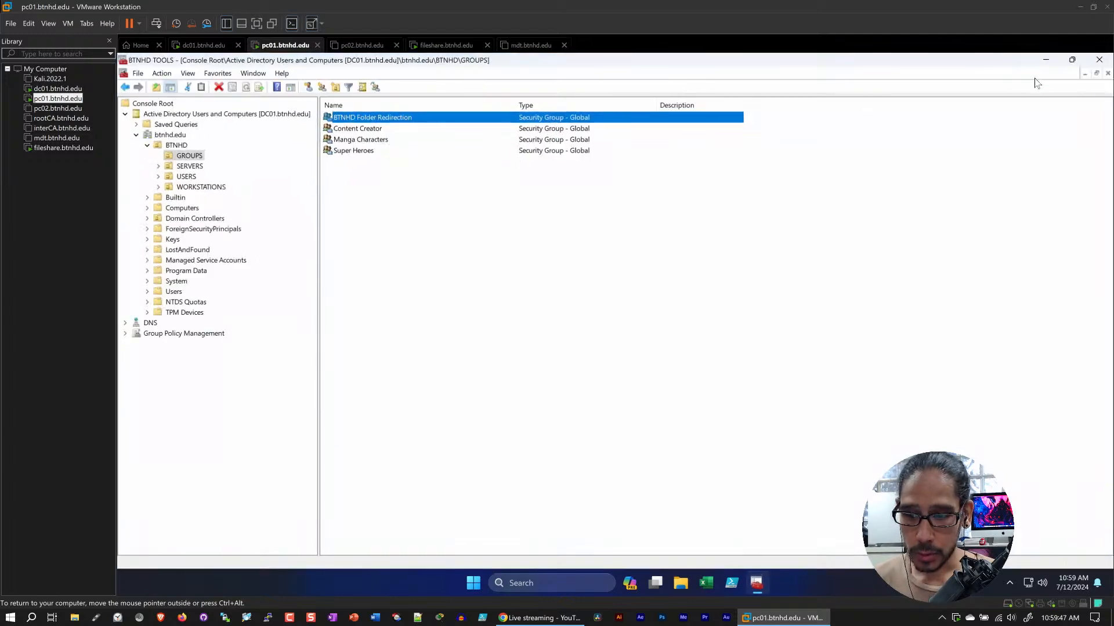
left_click(1099, 60)
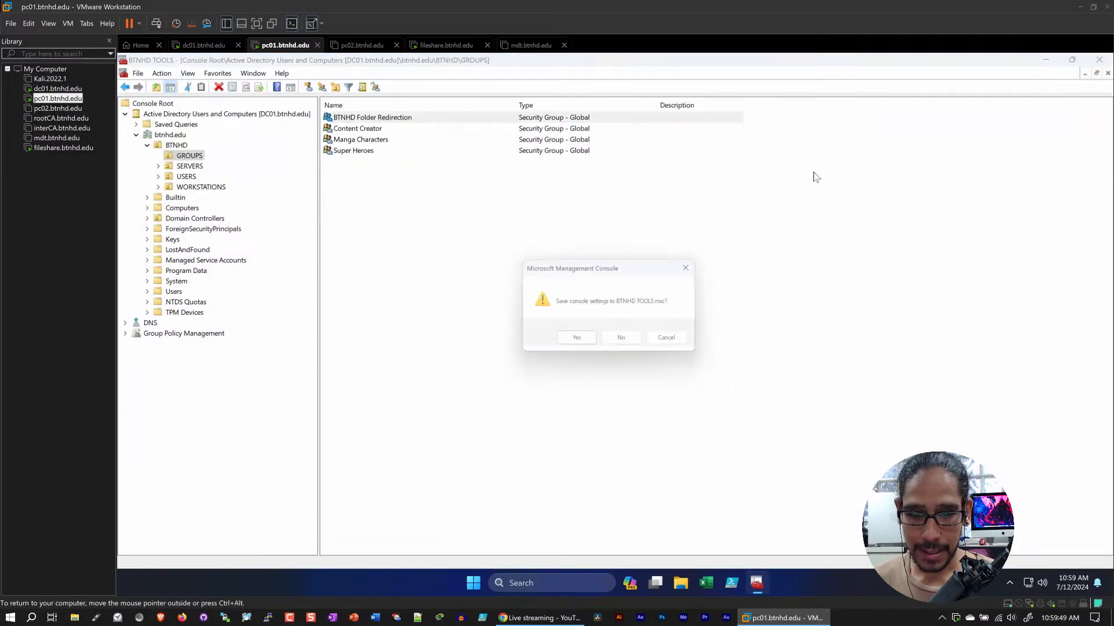
left_click(626, 345)
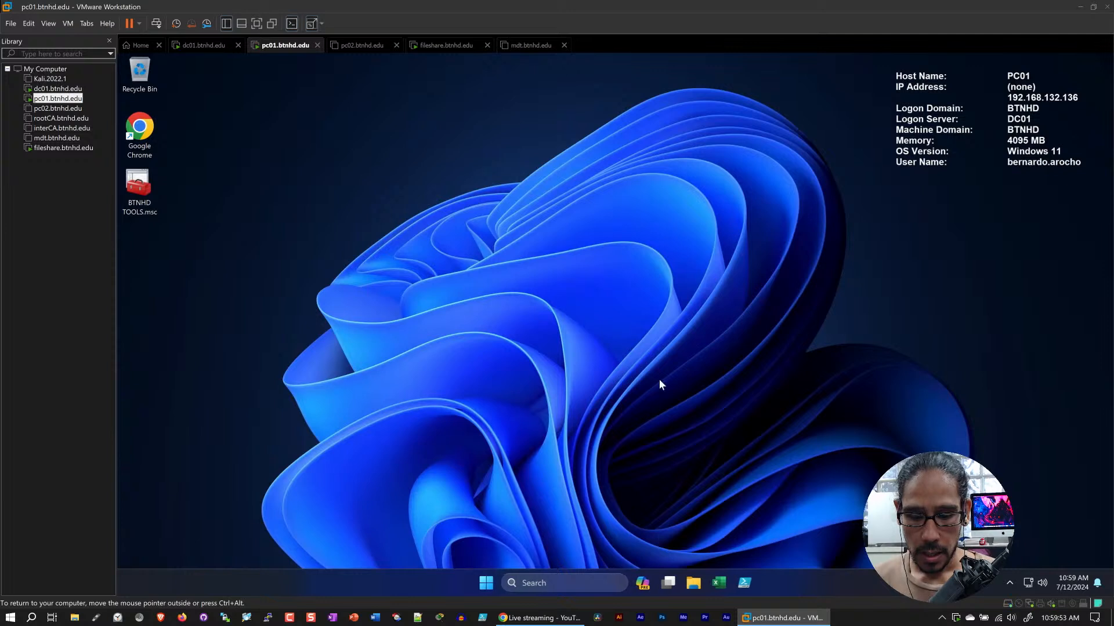
Open C:\Users in File Explorer on pc01 and review which user profile folders exist locally
left_click(690, 582)
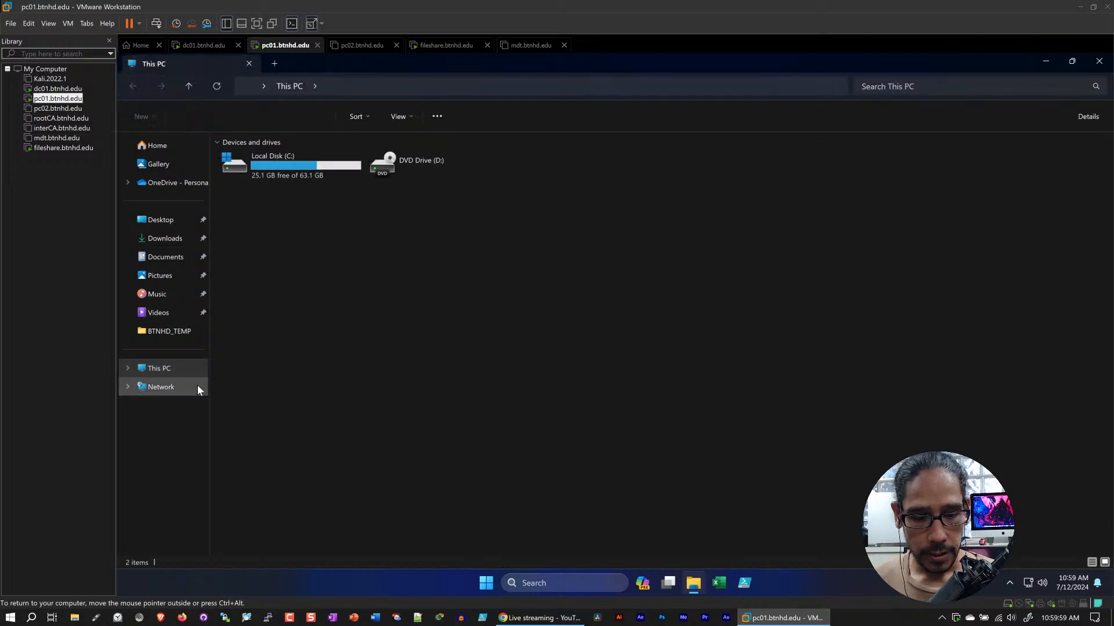
double_click(276, 155)
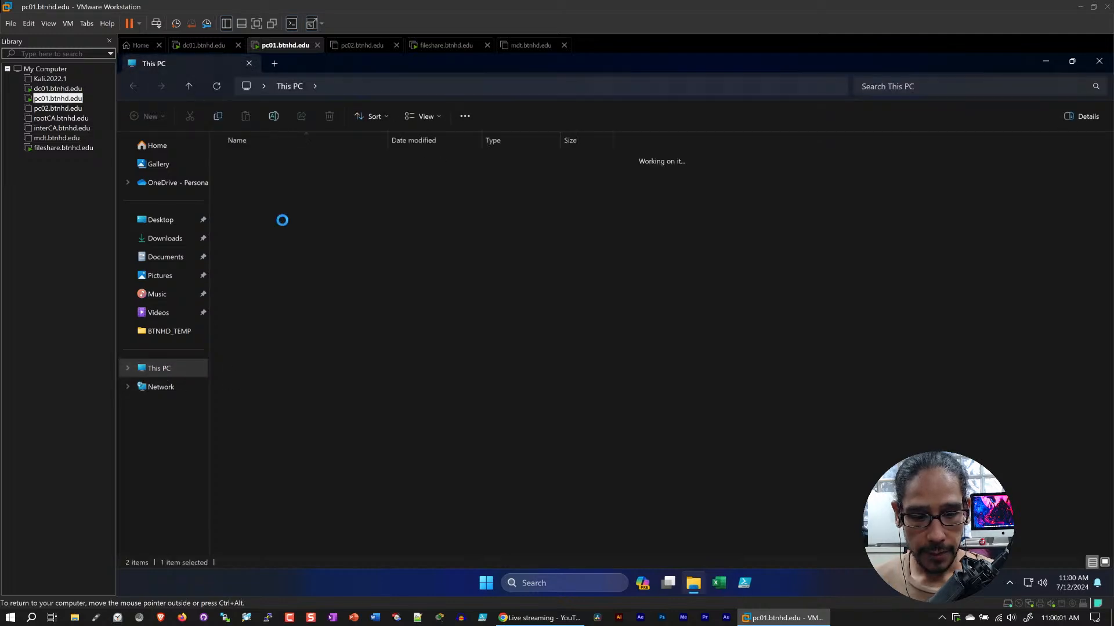
double_click(242, 338)
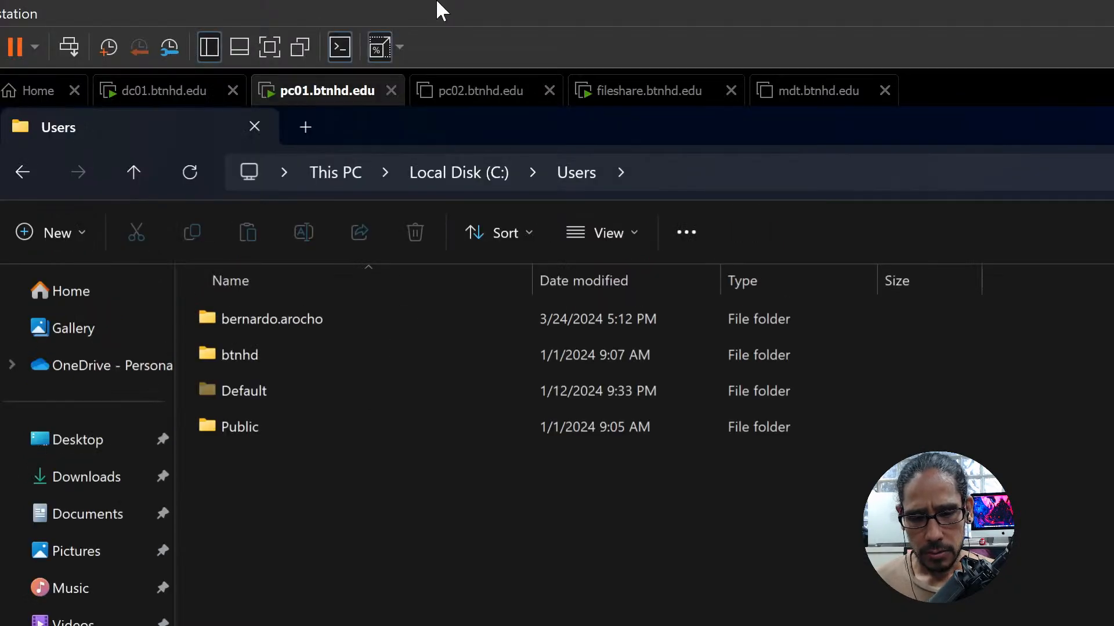
Check the pc02 virtual machine, then return to pc01 and minimize the Users folder window
left_click(461, 98)
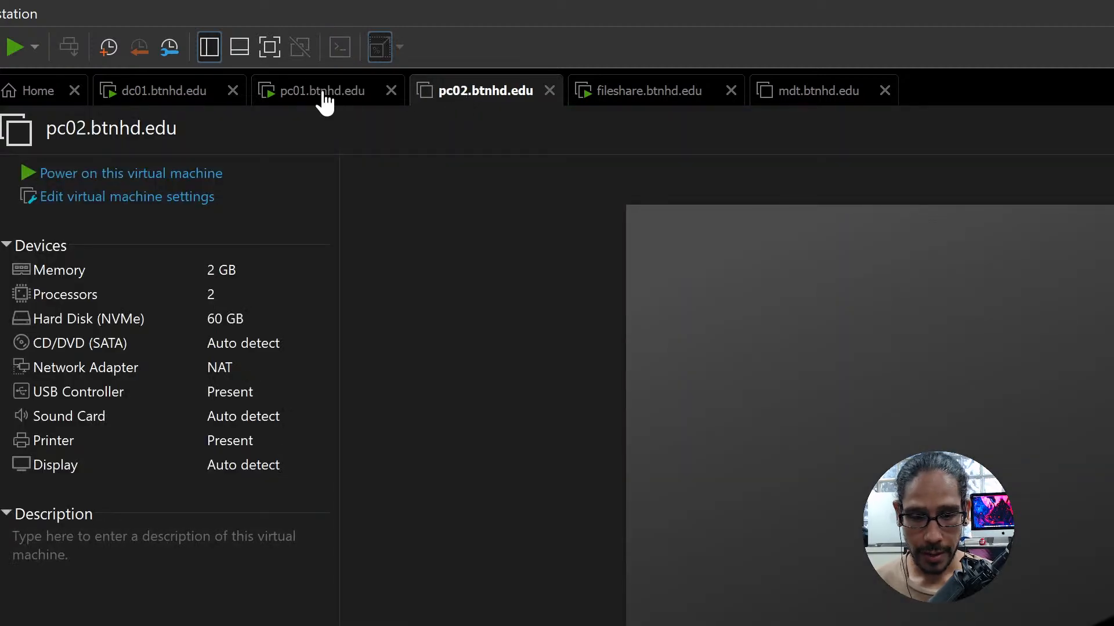
left_click(301, 97)
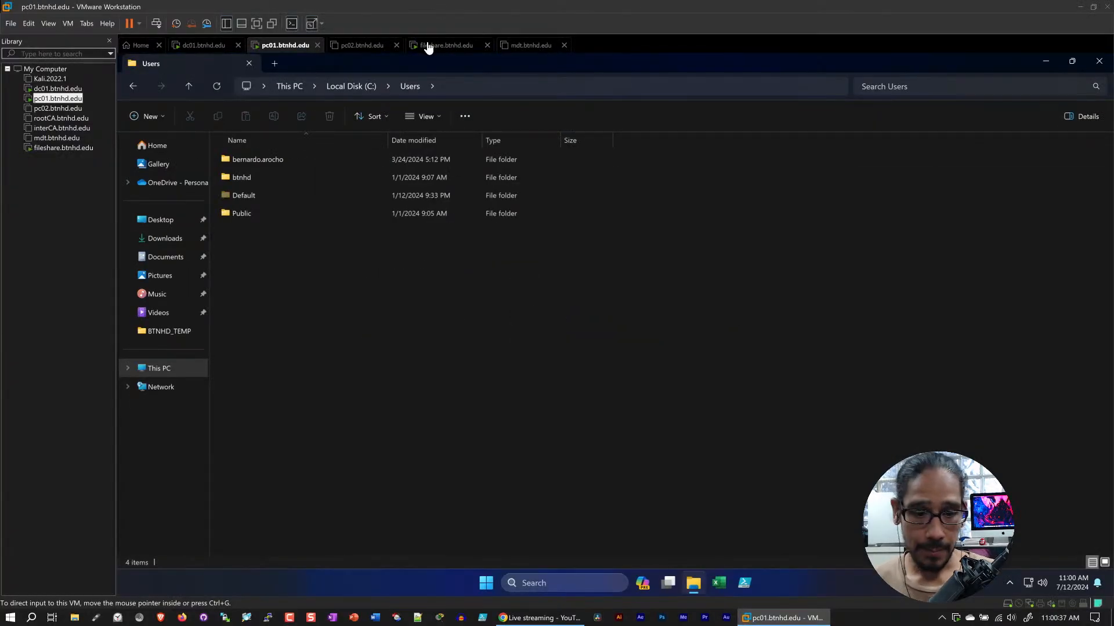
left_click(1043, 60)
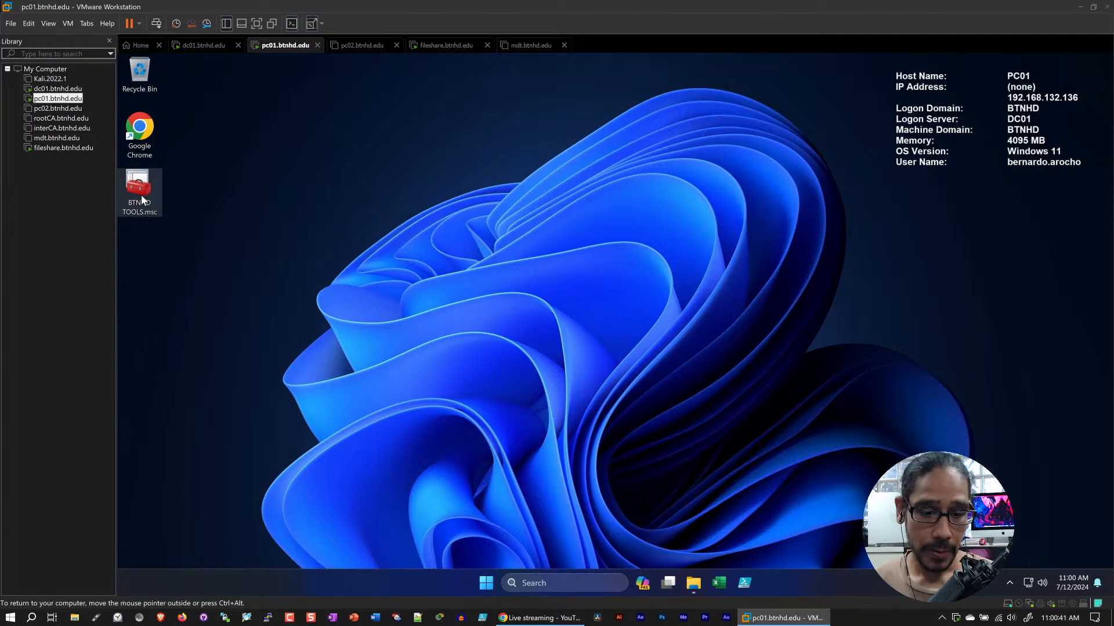
Launch the BTNHD TOOLS console with elevated permission and expand Group Policy Management down to the btnhd.edu domain
double_click(139, 192)
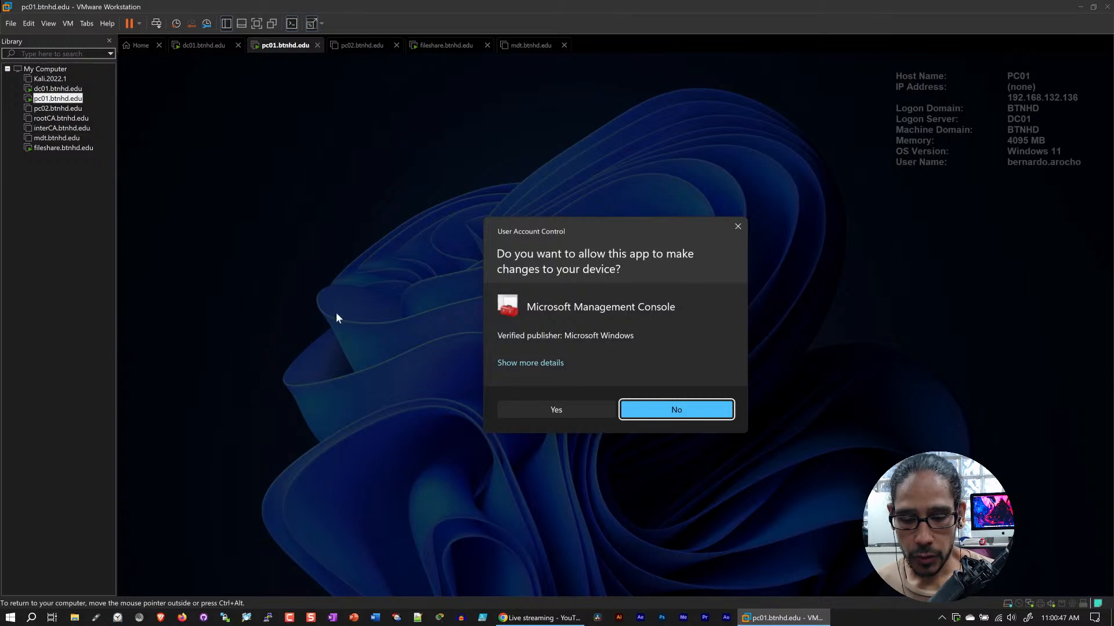
left_click(556, 402)
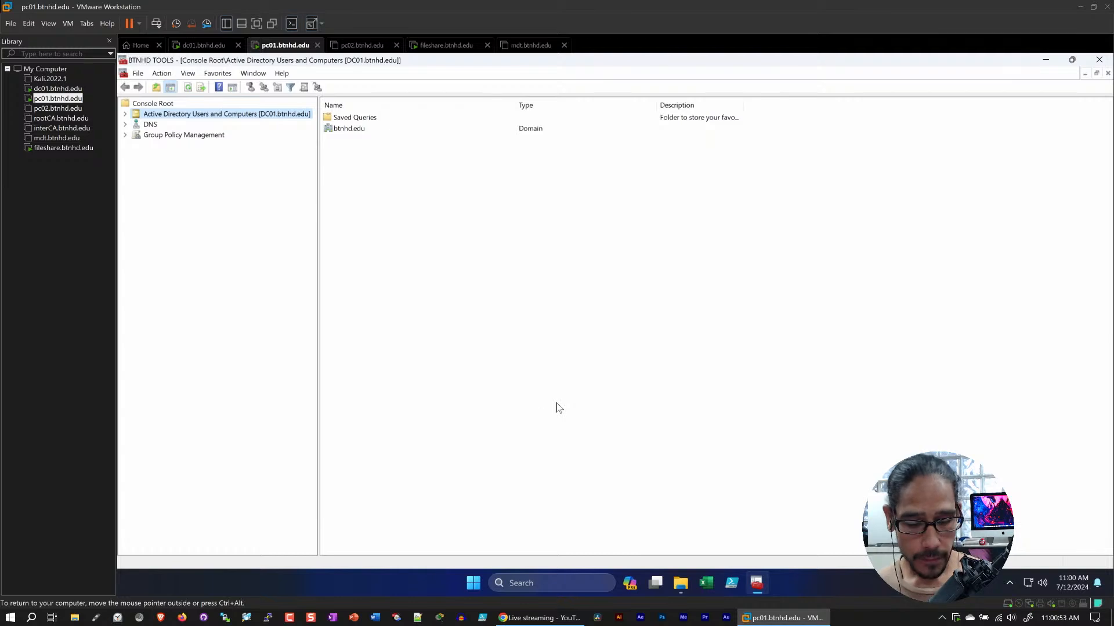
left_click(126, 135)
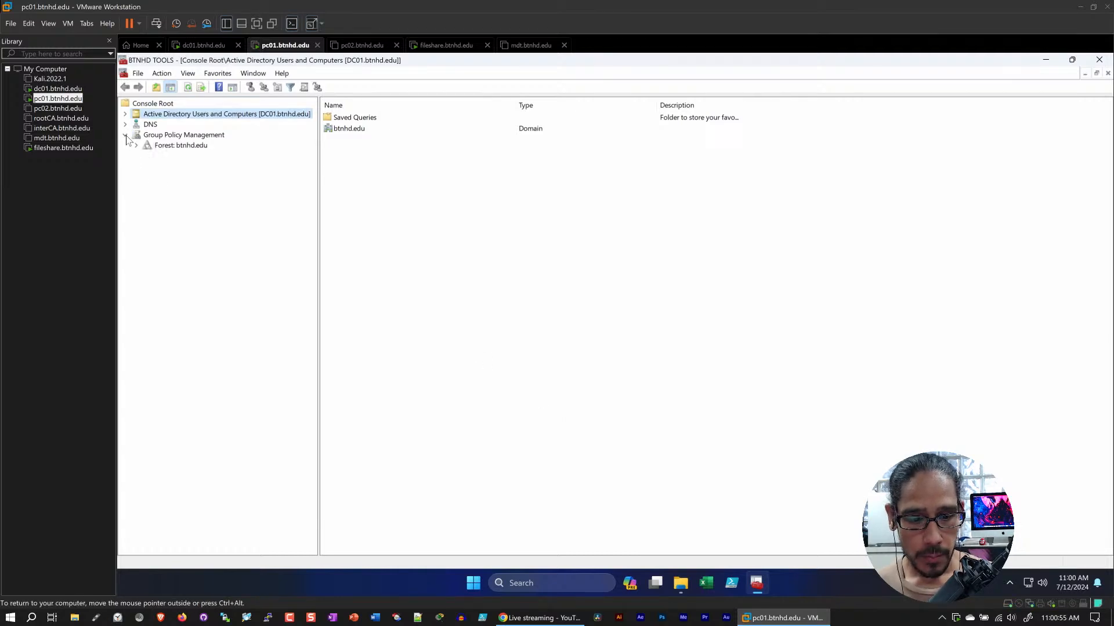
left_click(165, 146)
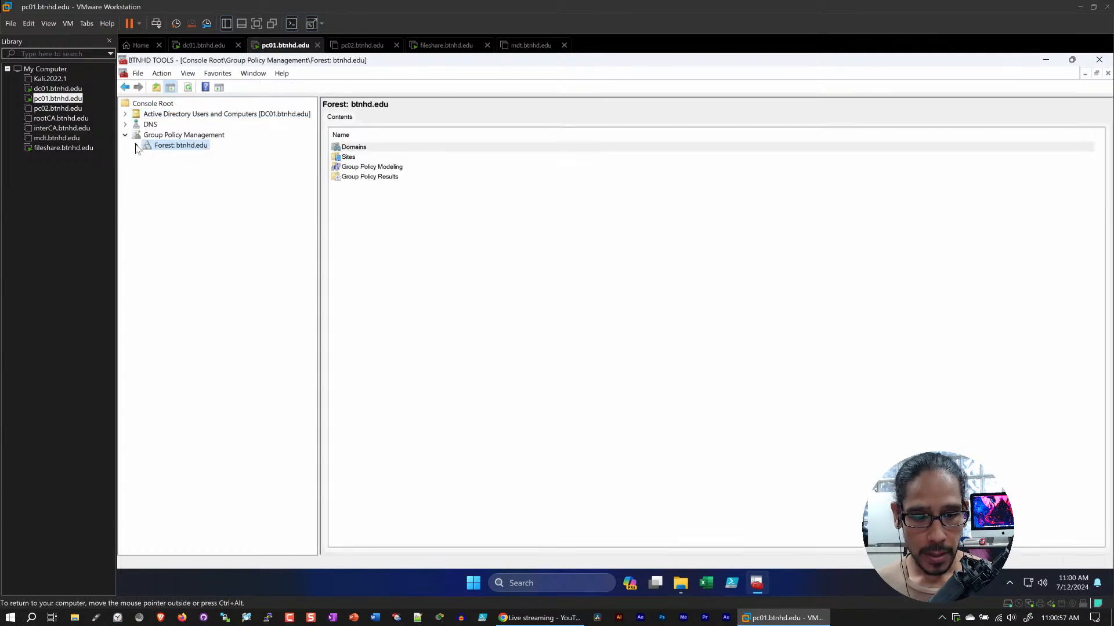
left_click(136, 146)
left_click(147, 156)
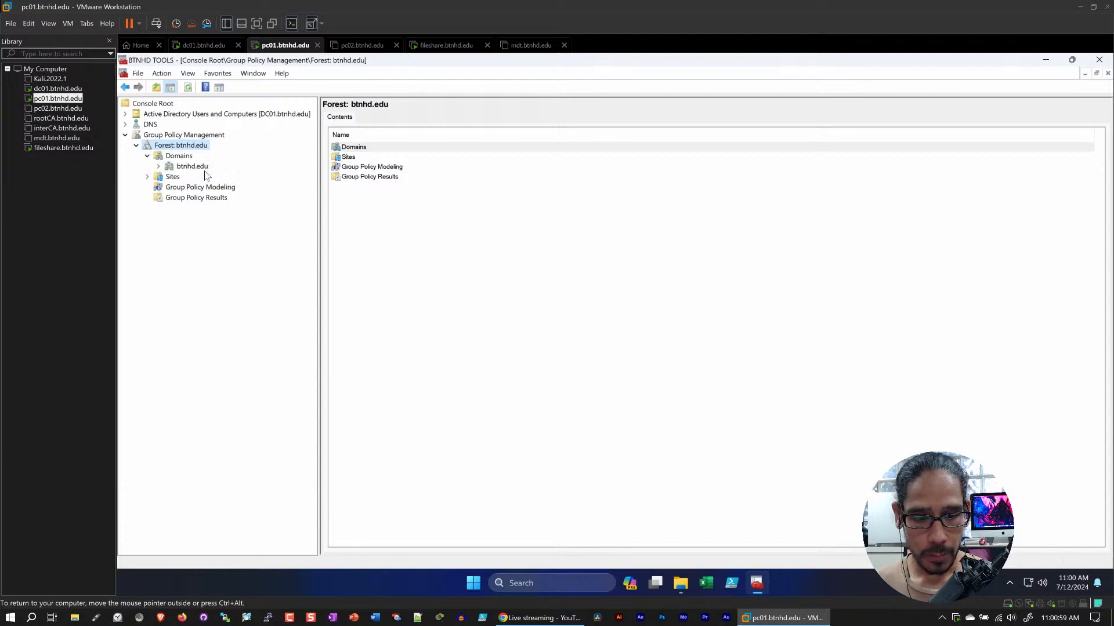
left_click(159, 167)
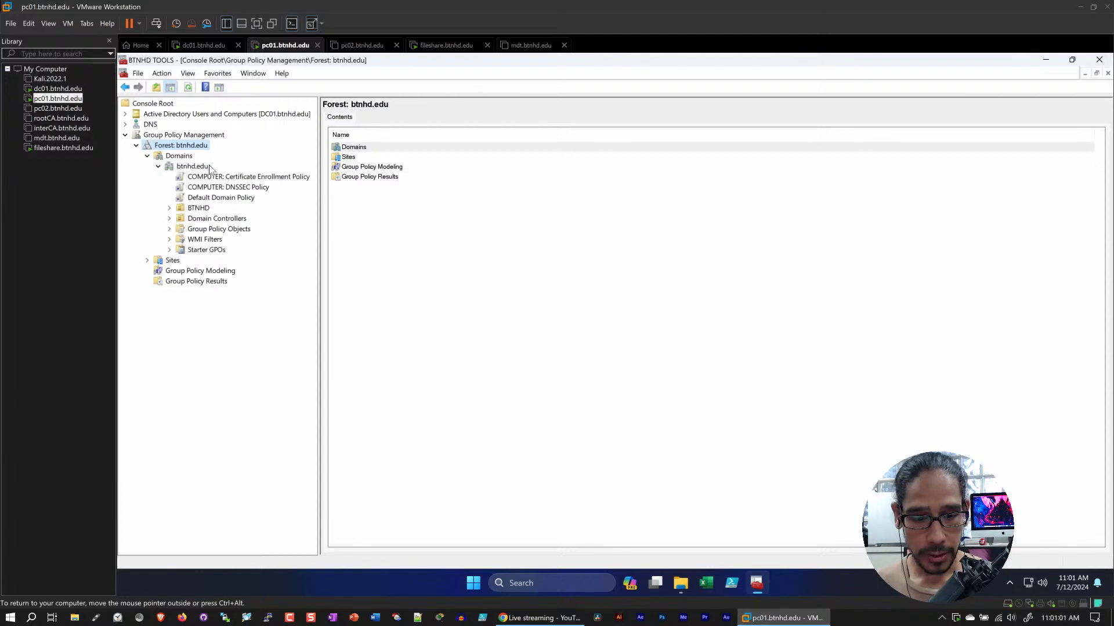
Widen the console tree and expand Group Policy Objects under btnhd.edu to list the existing policies
left_click_drag(318, 242, 348, 241)
left_click(219, 229)
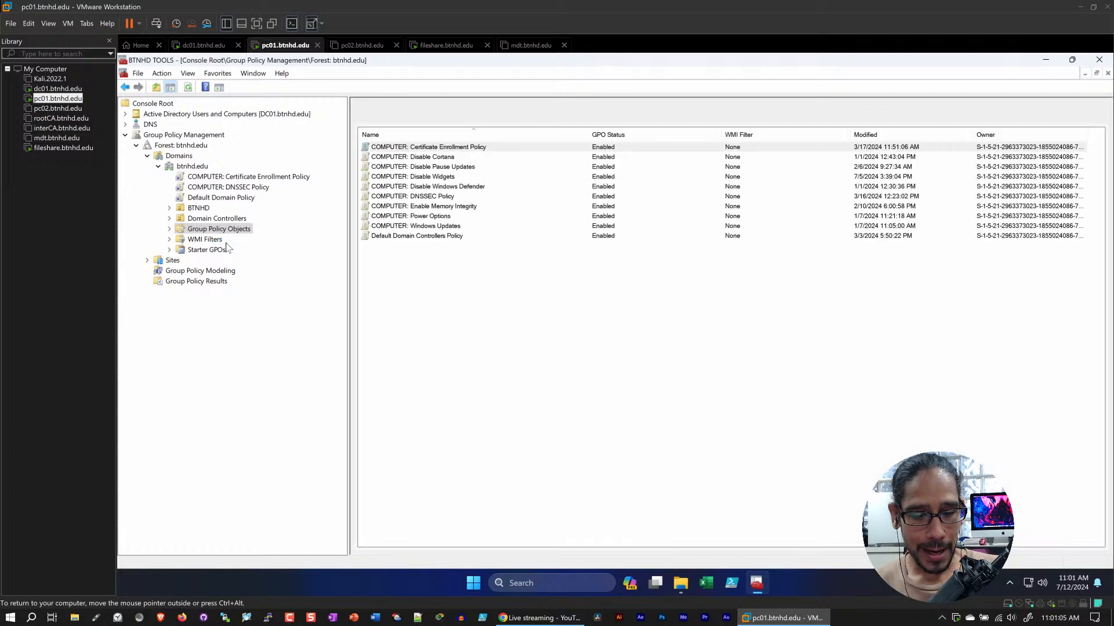
left_click(169, 230)
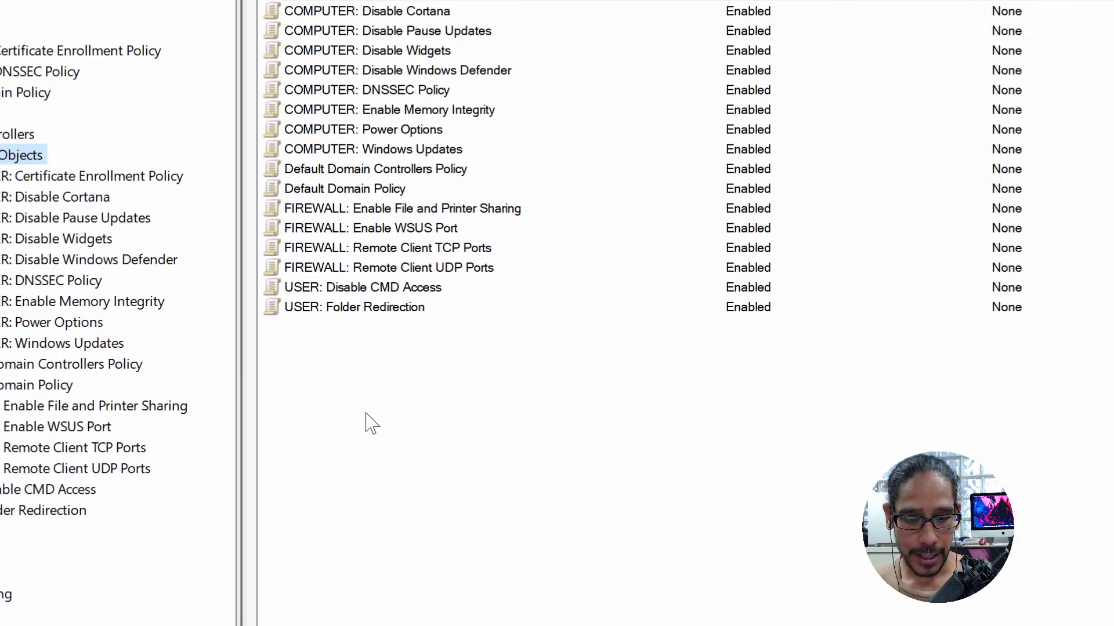
Open the USER: Folder Redirection policy for editing, maximize its editor and widen the tree to show full names
left_click(323, 313)
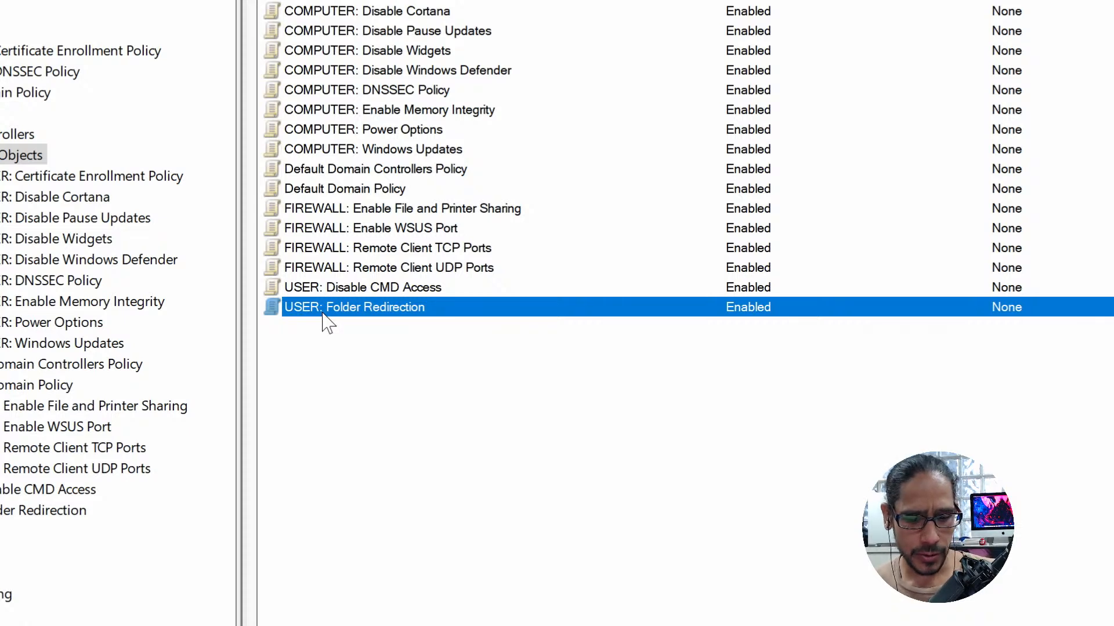
right_click(323, 314)
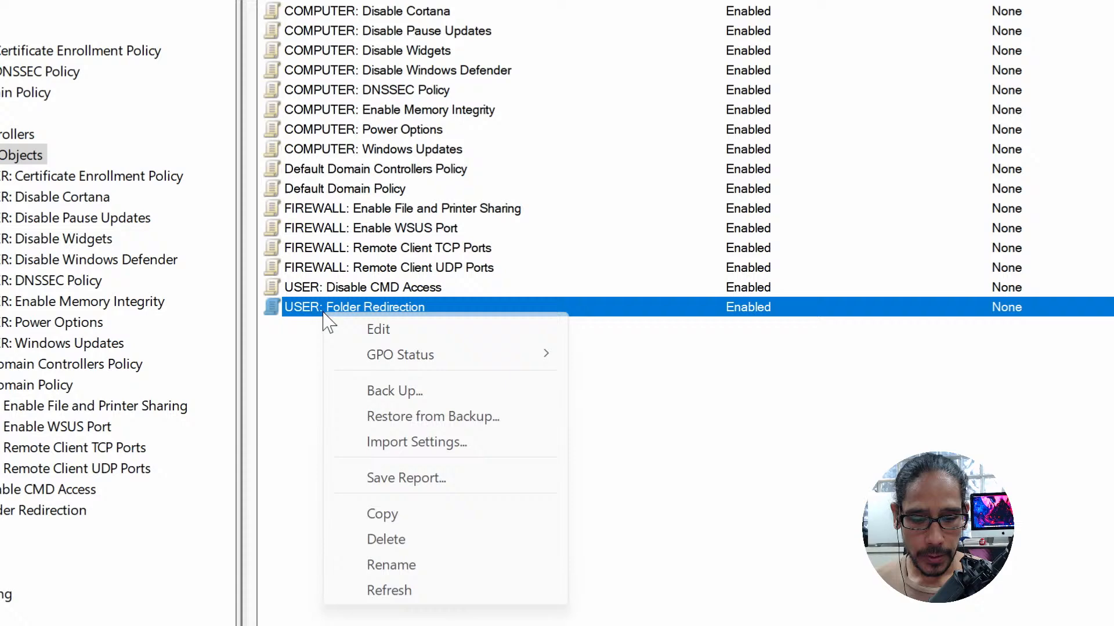
left_click(408, 332)
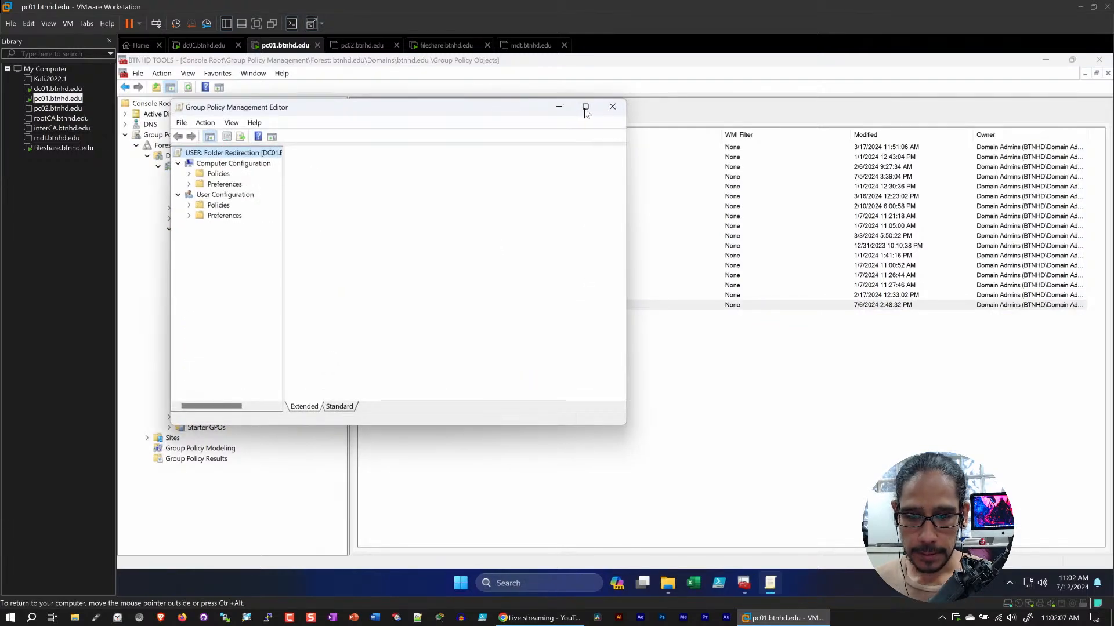
left_click(586, 107)
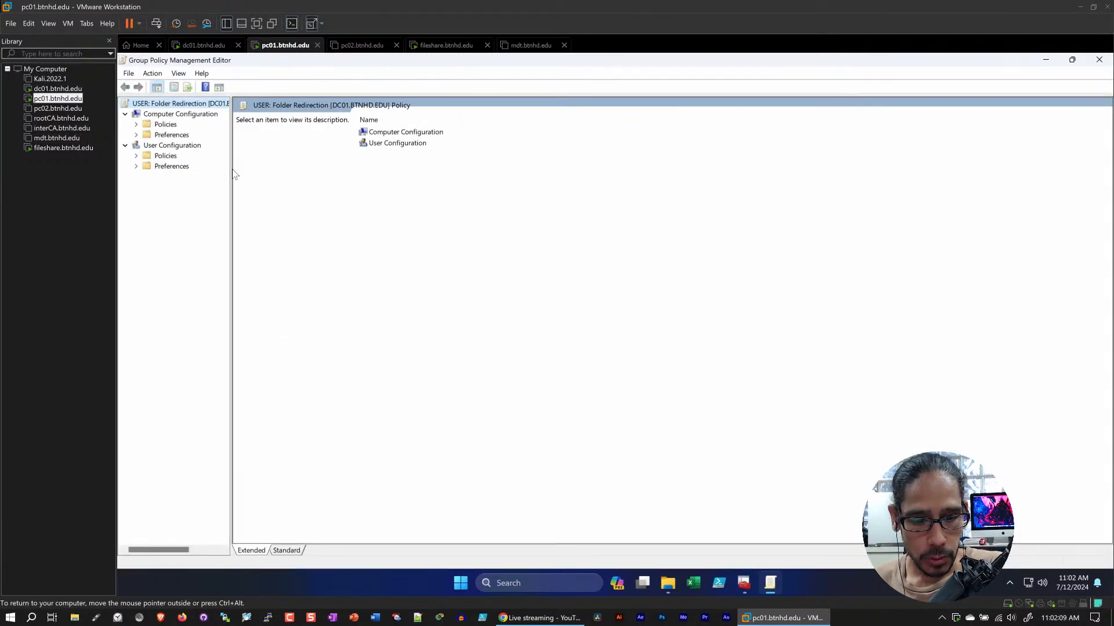
left_click_drag(231, 169, 290, 165)
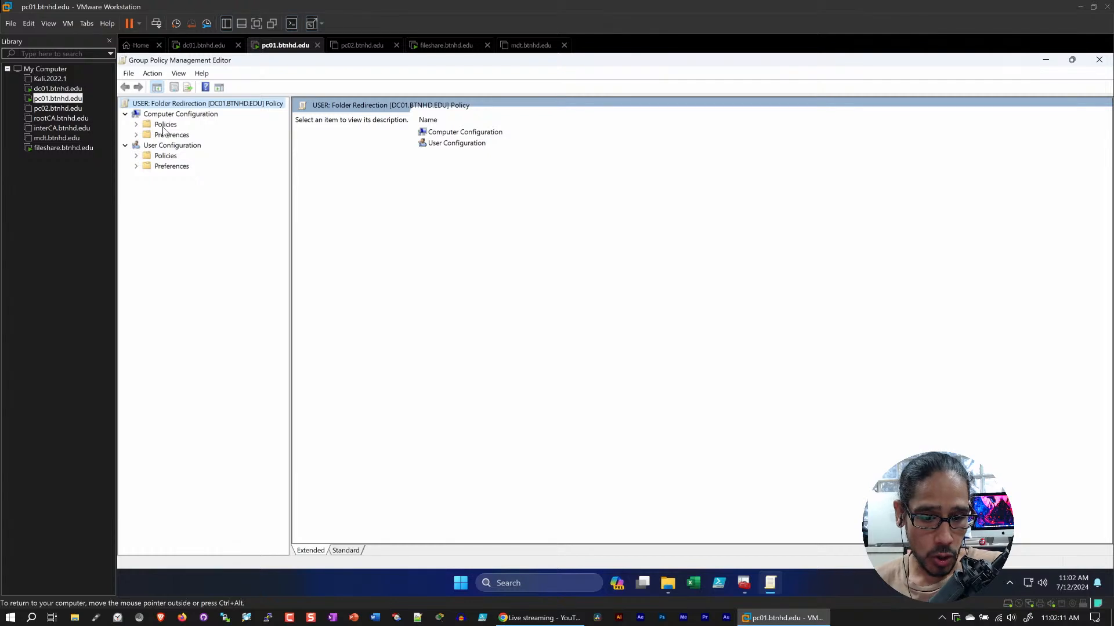
Collapse Computer Configuration and expand Policies, Windows Settings and Folder Redirection under User Configuration
left_click(125, 115)
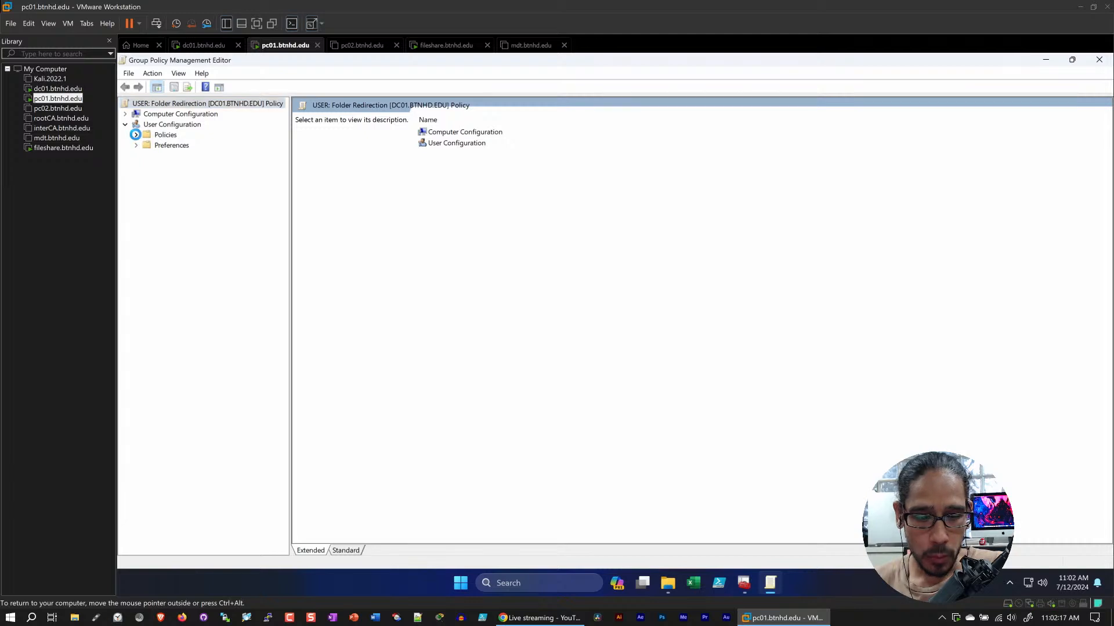
left_click(136, 135)
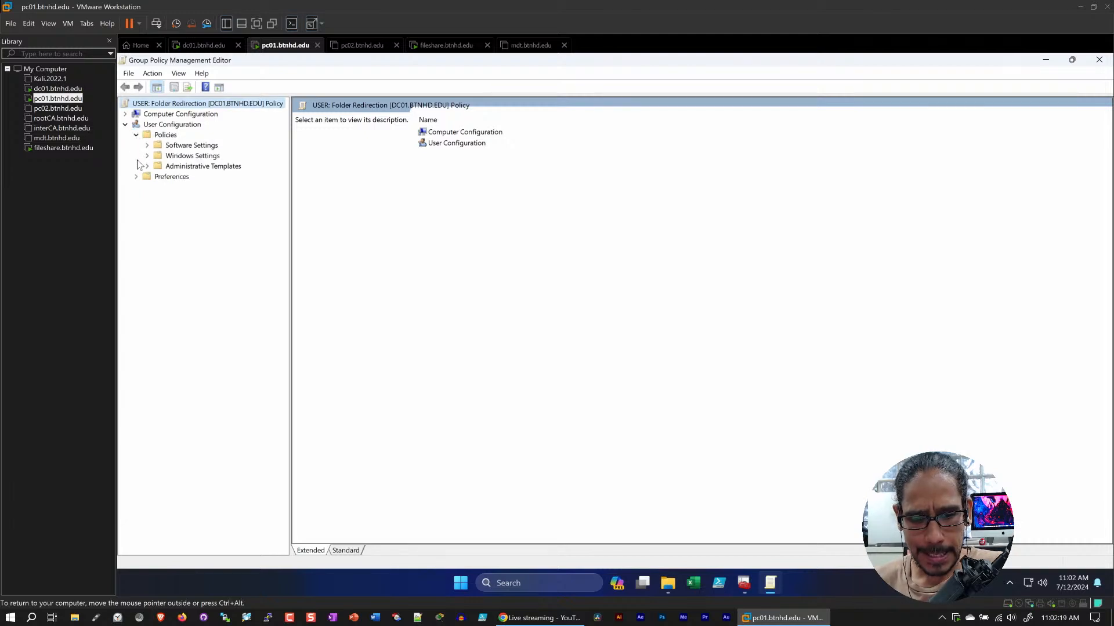
left_click(148, 156)
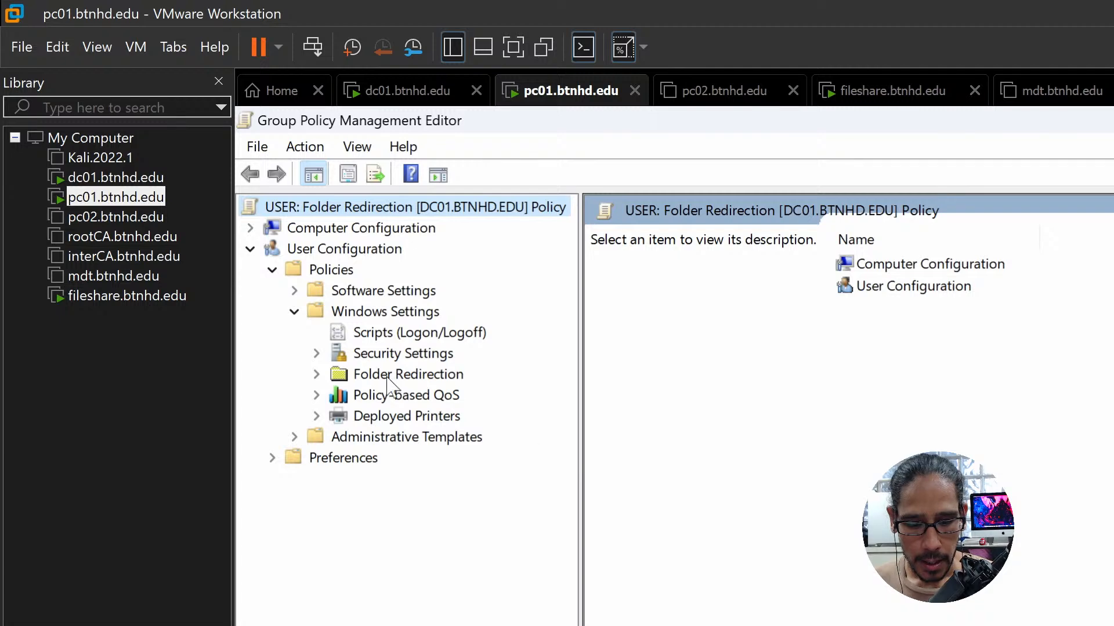
left_click(317, 375)
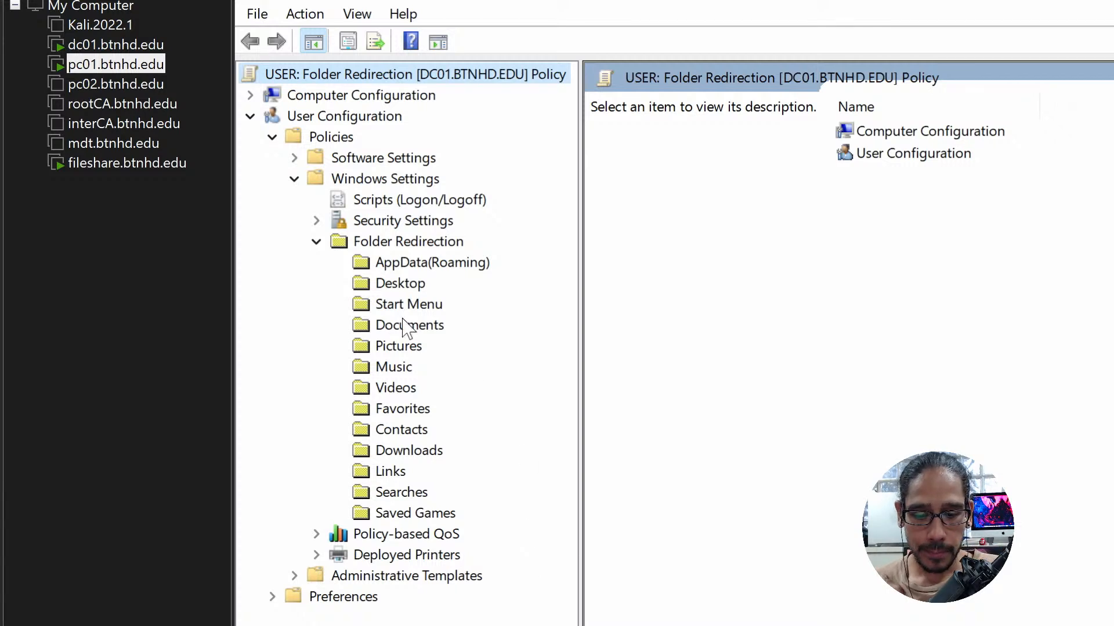
Go through the Desktop, Documents and Downloads redirection entries, finishing with Desktop selected
left_click(383, 283)
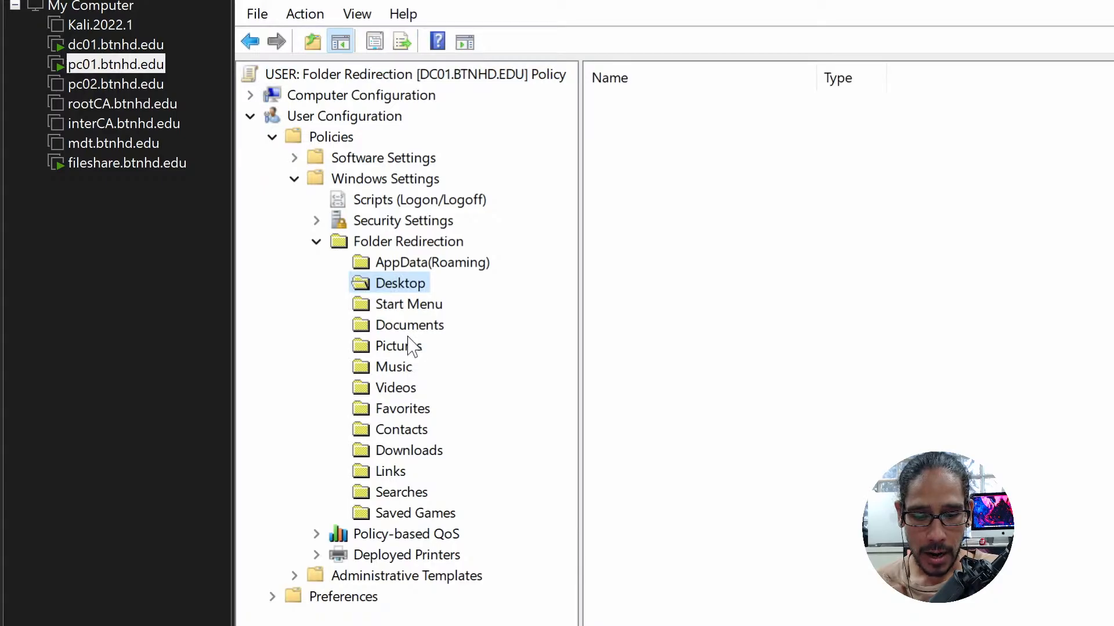
left_click(409, 328)
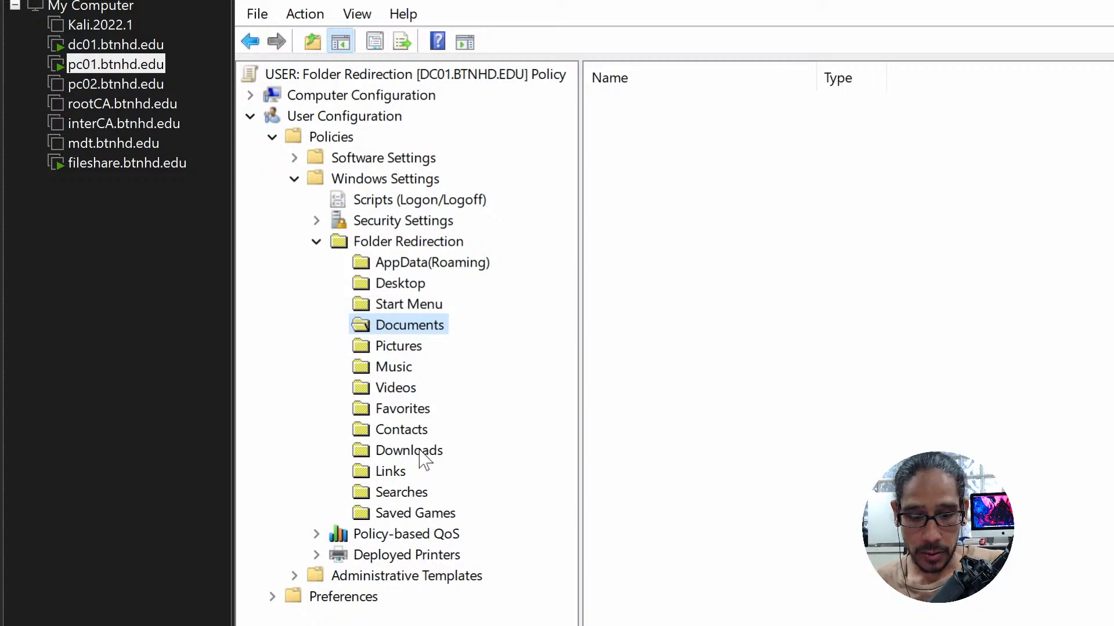
left_click(419, 453)
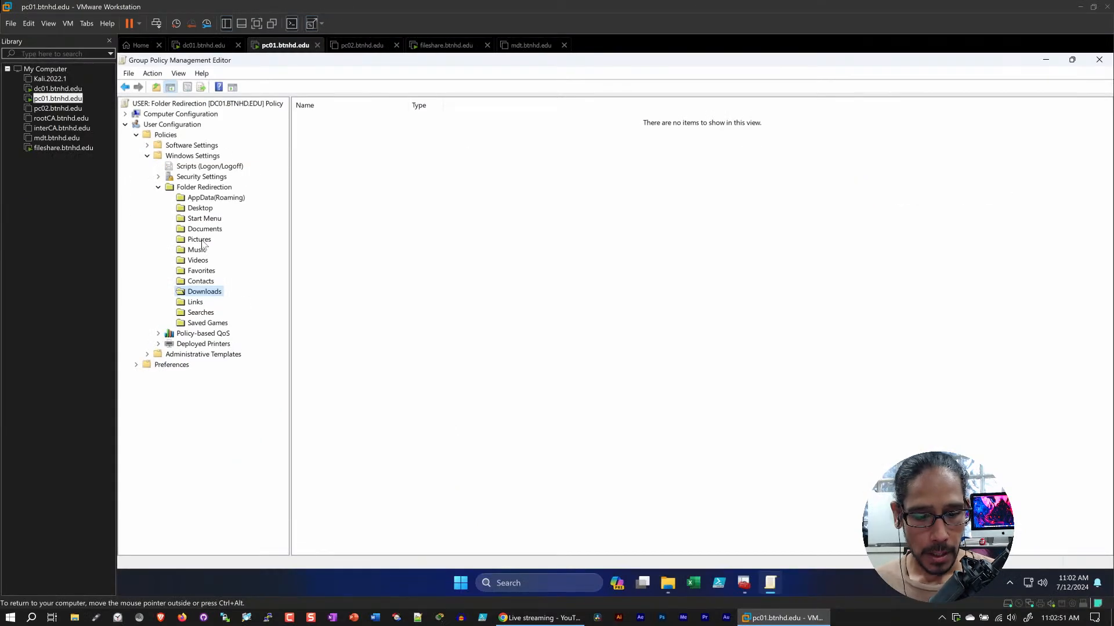
left_click(204, 210)
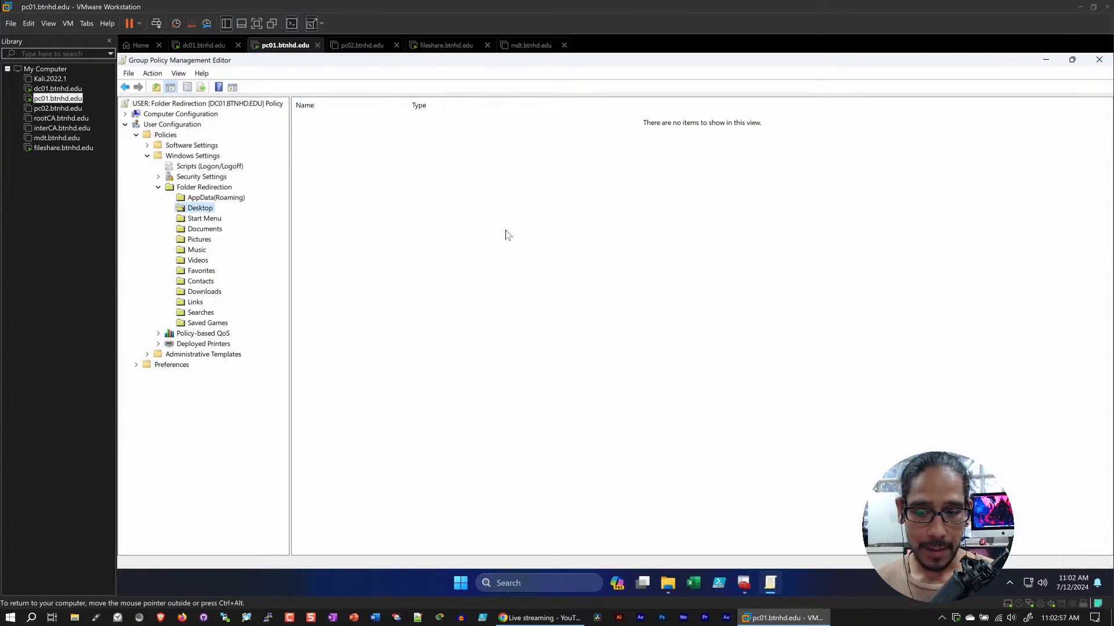
Open the Desktop redirection properties and widen the Group column to read the full security group identifier
right_click(202, 214)
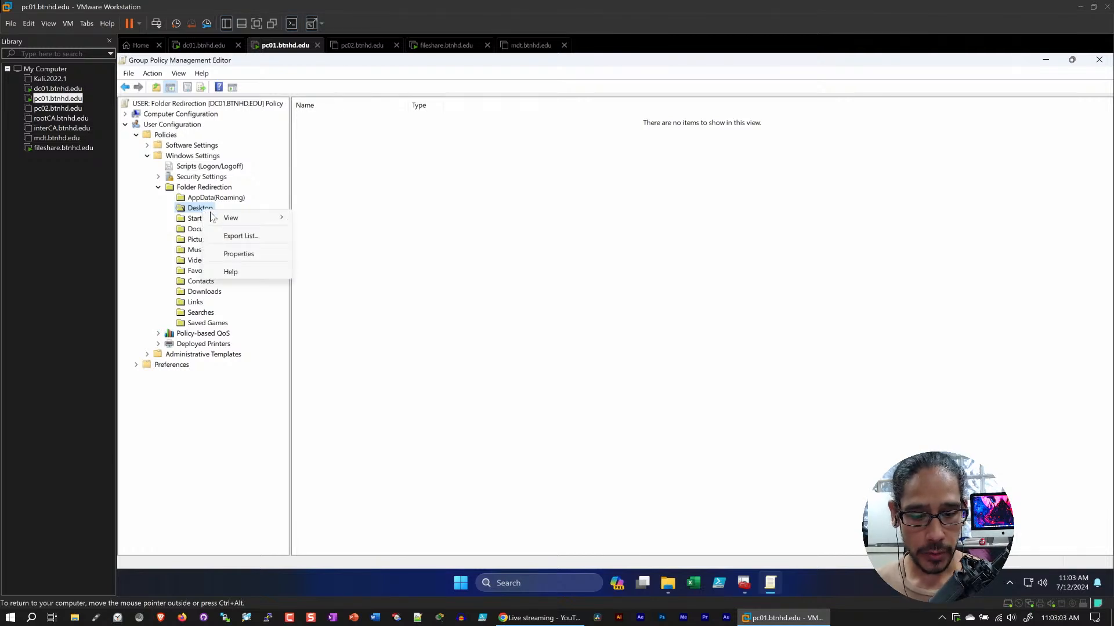
left_click(240, 252)
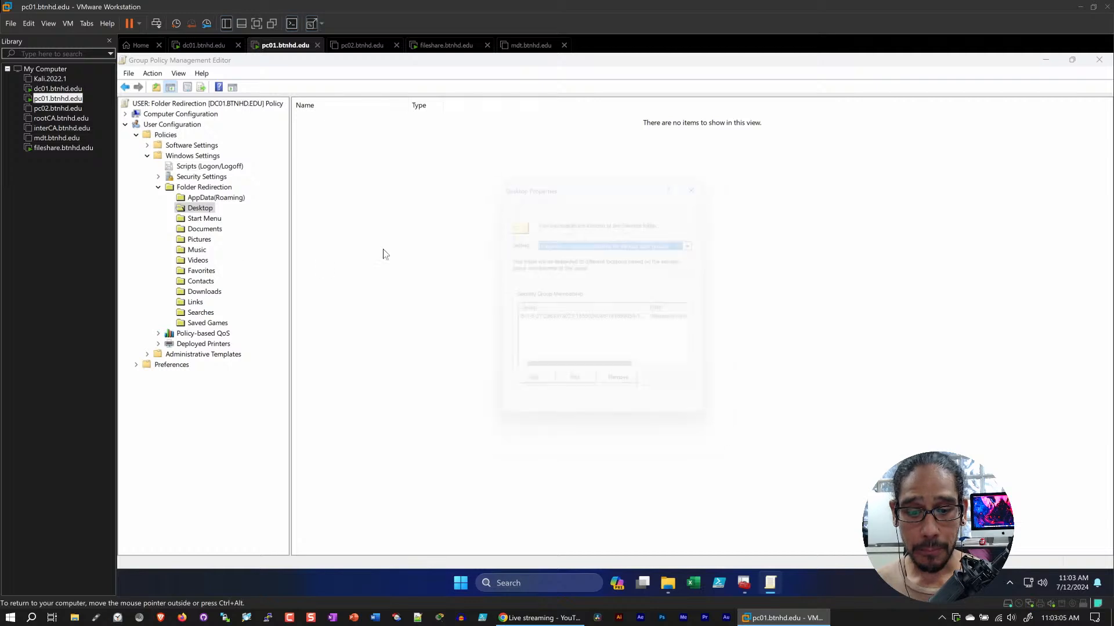
left_click_drag(637, 191, 621, 177)
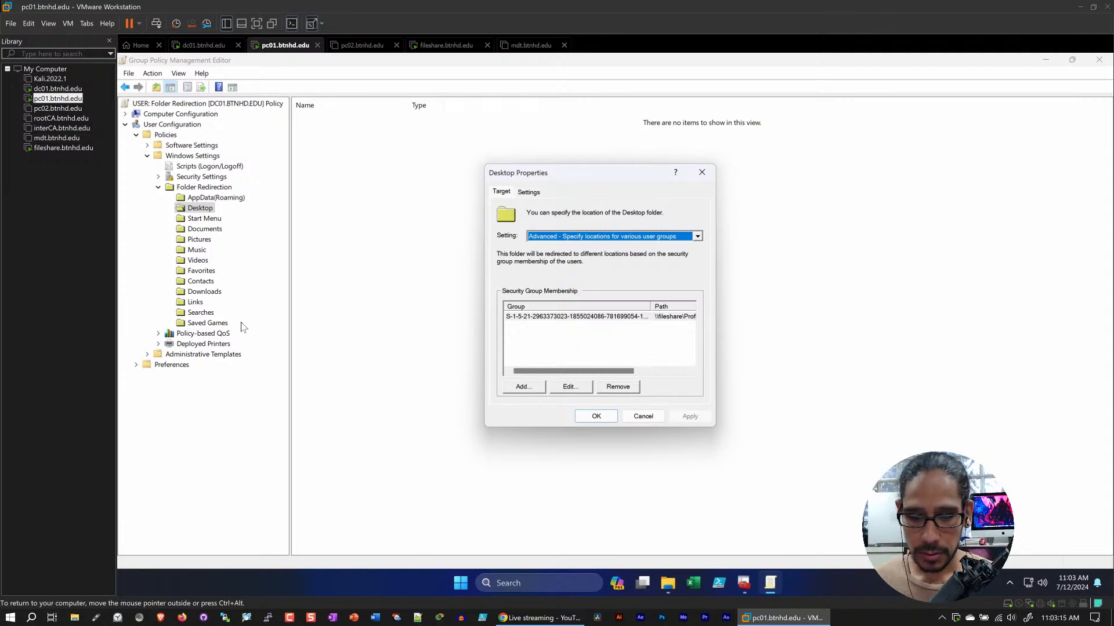
left_click_drag(653, 303, 681, 302)
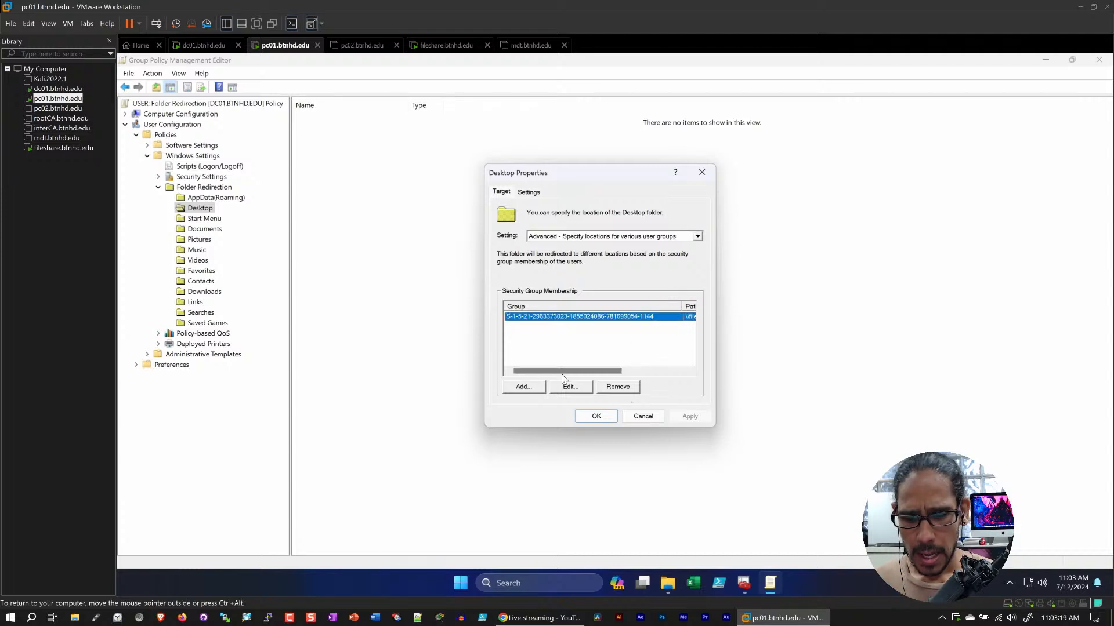
Inspect the Desktop redirection's group and target location, including its group picker, and cancel out without changes
left_click(570, 386)
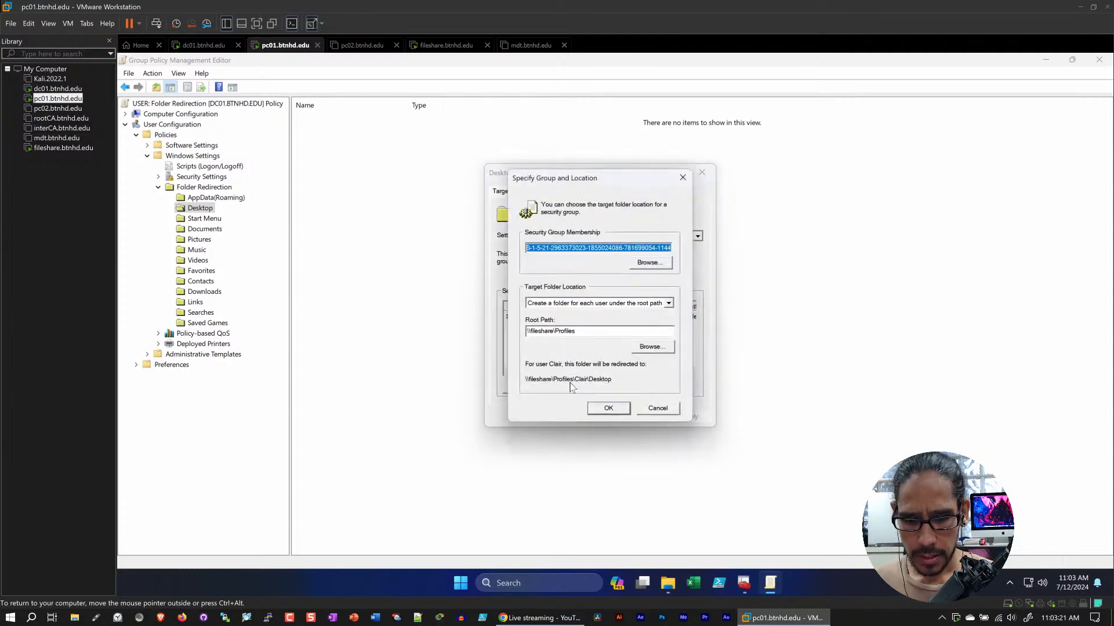
left_click(645, 265)
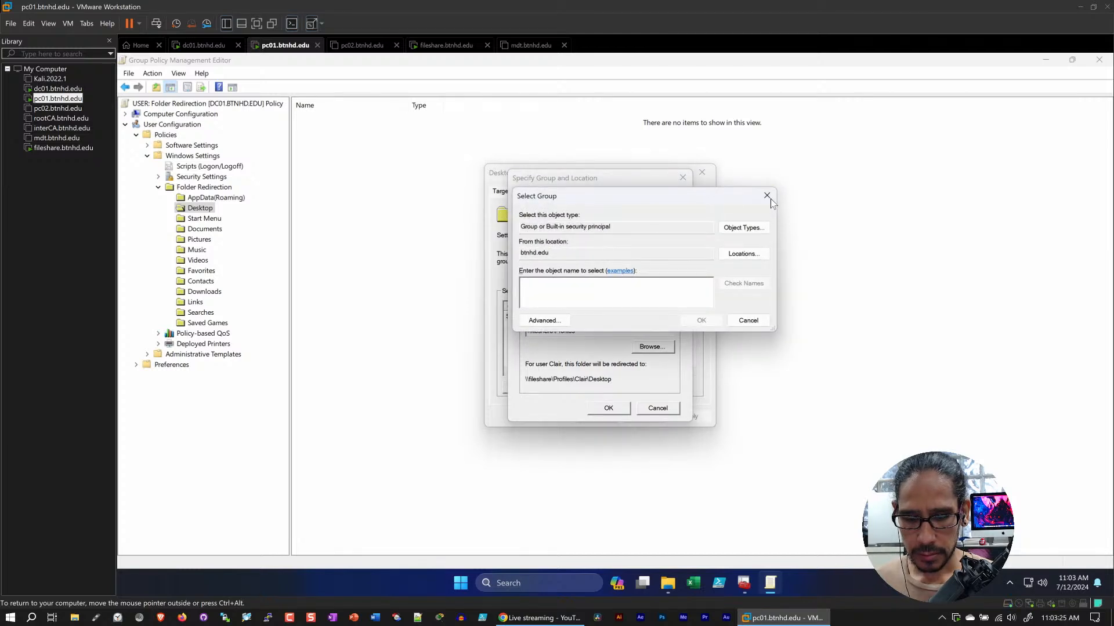
left_click(767, 196)
left_click_drag(588, 248, 493, 246)
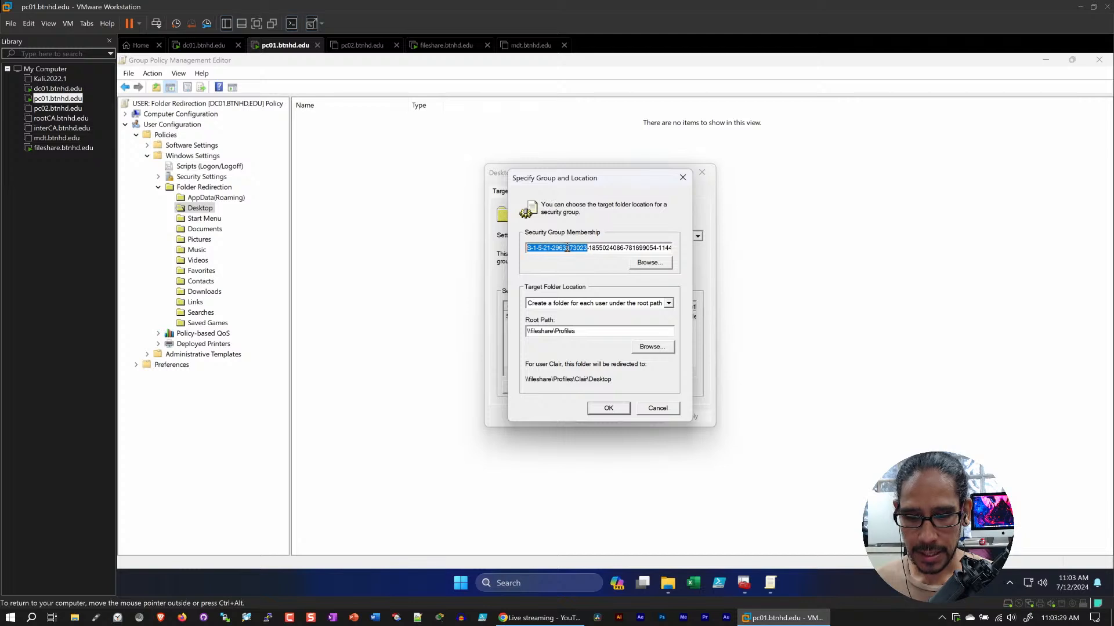
left_click(646, 409)
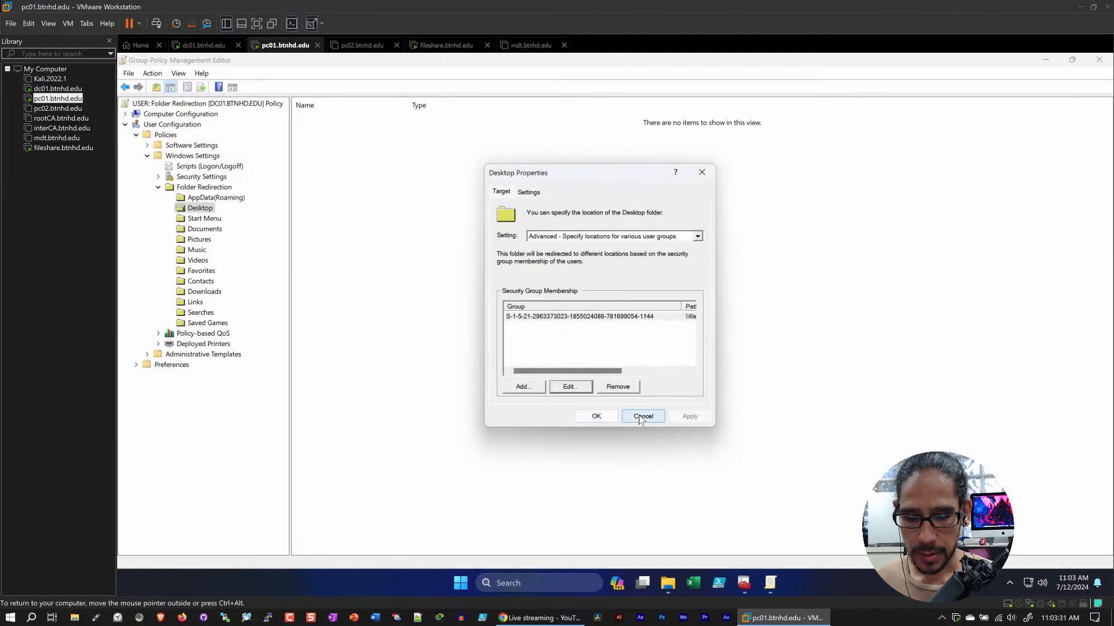
left_click(643, 417)
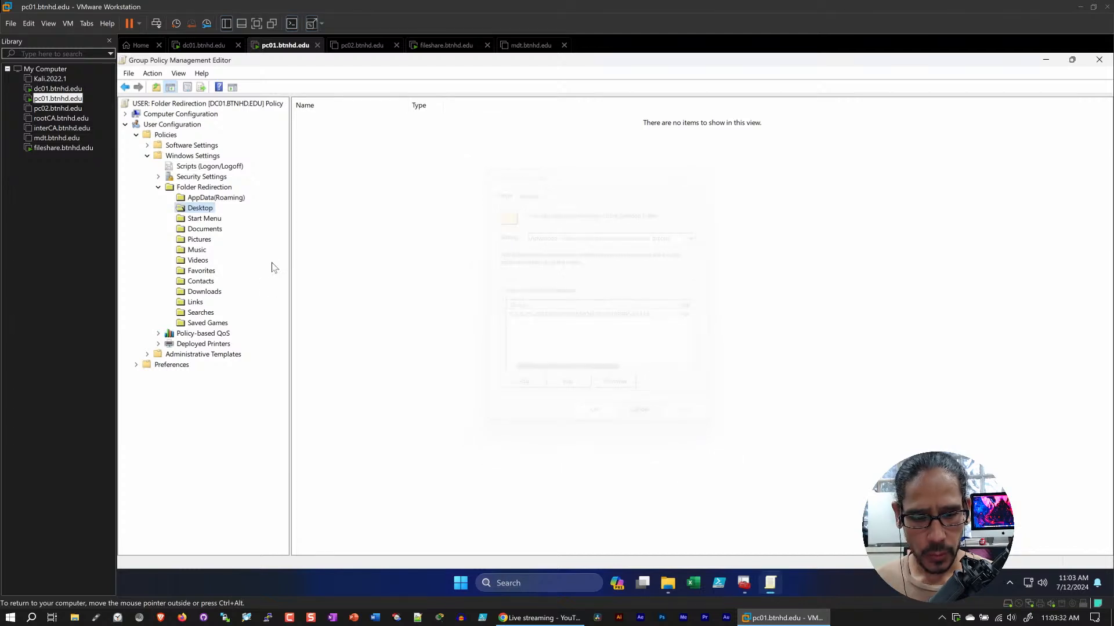
Open the Documents redirection properties and select its security group entry to check the group
left_click(206, 229)
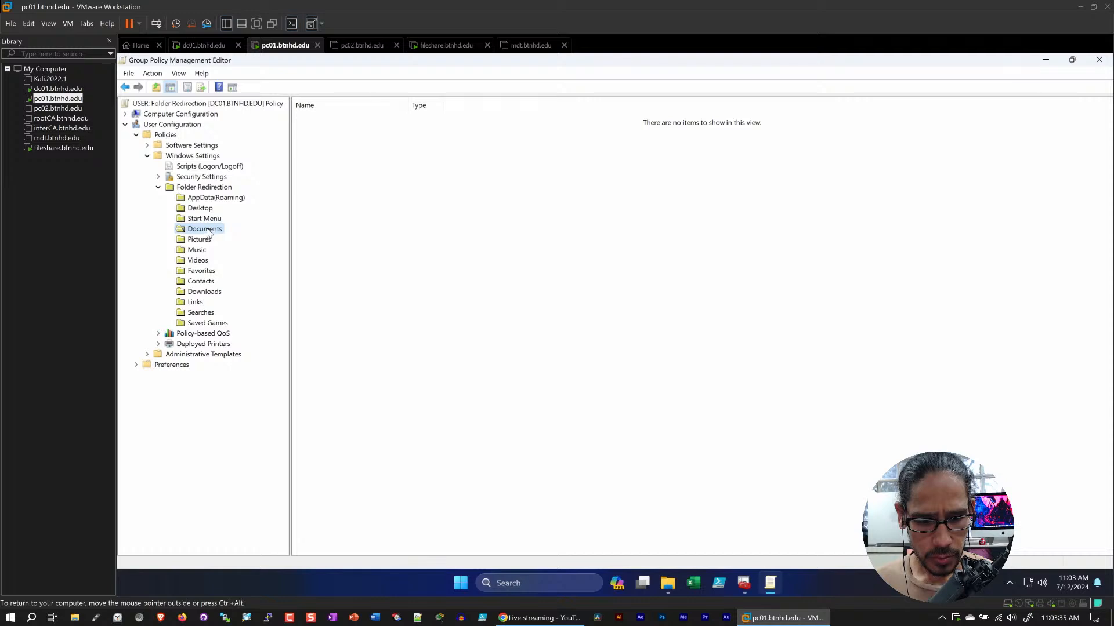
right_click(206, 231)
left_click(249, 271)
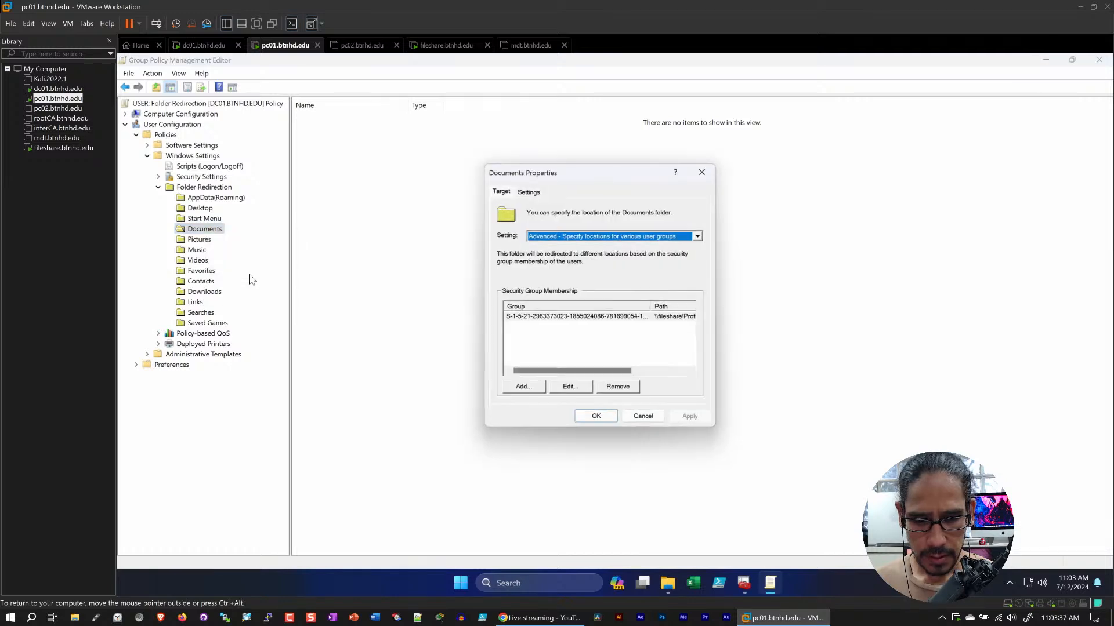
left_click(552, 319)
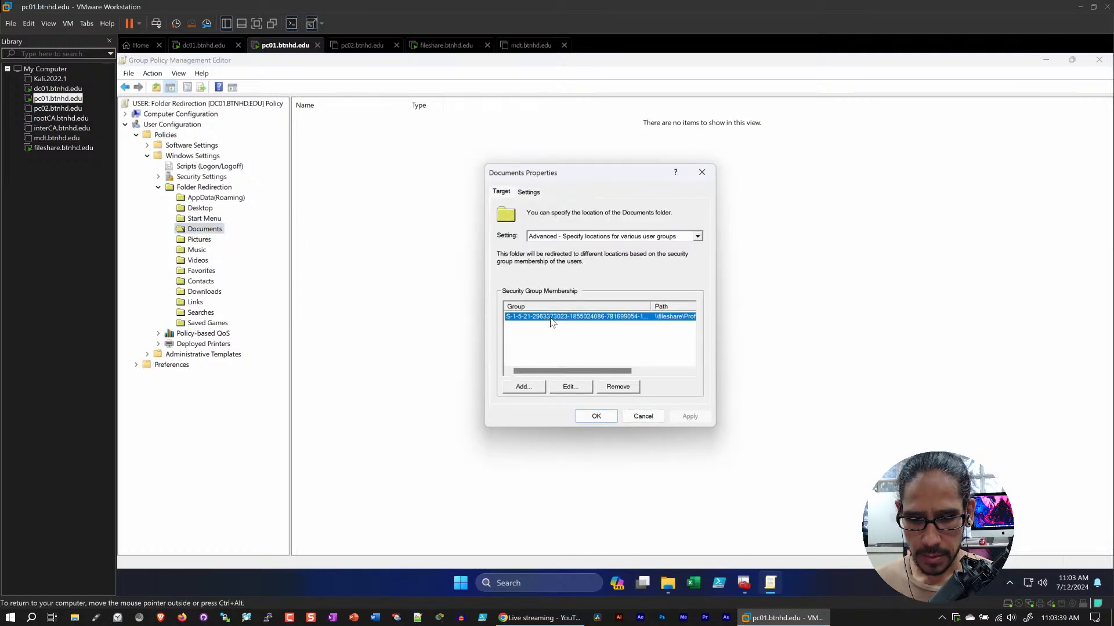
left_click_drag(580, 370, 341, 241)
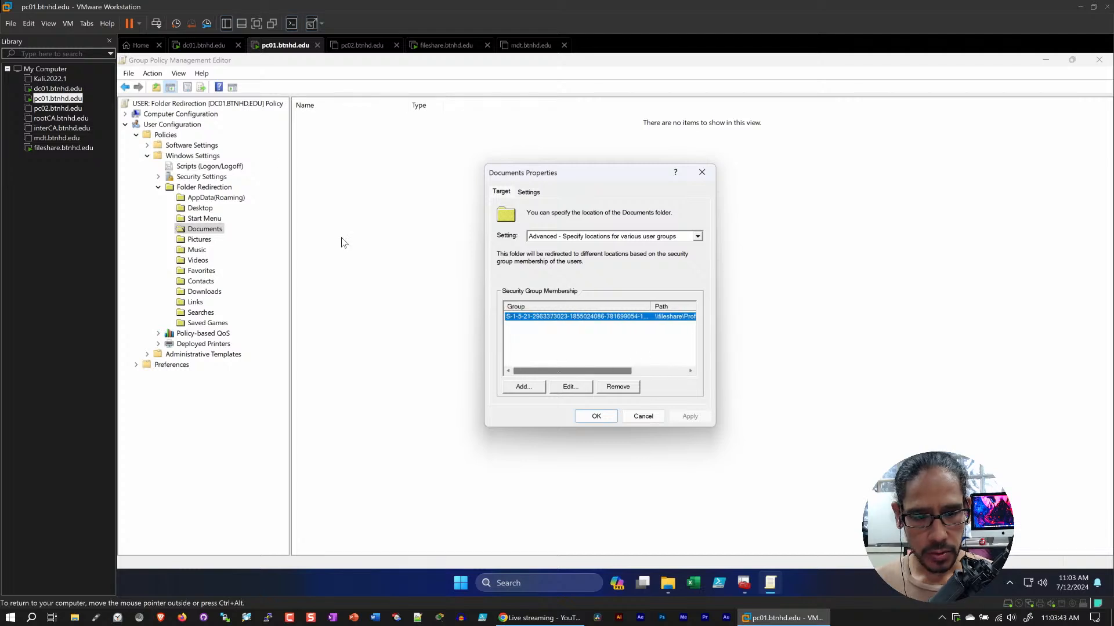
Switch to the dc01.btnhd.edu machine, copy all four fileshare UNC paths from the Notepad file and minimize Notepad
left_click(182, 45)
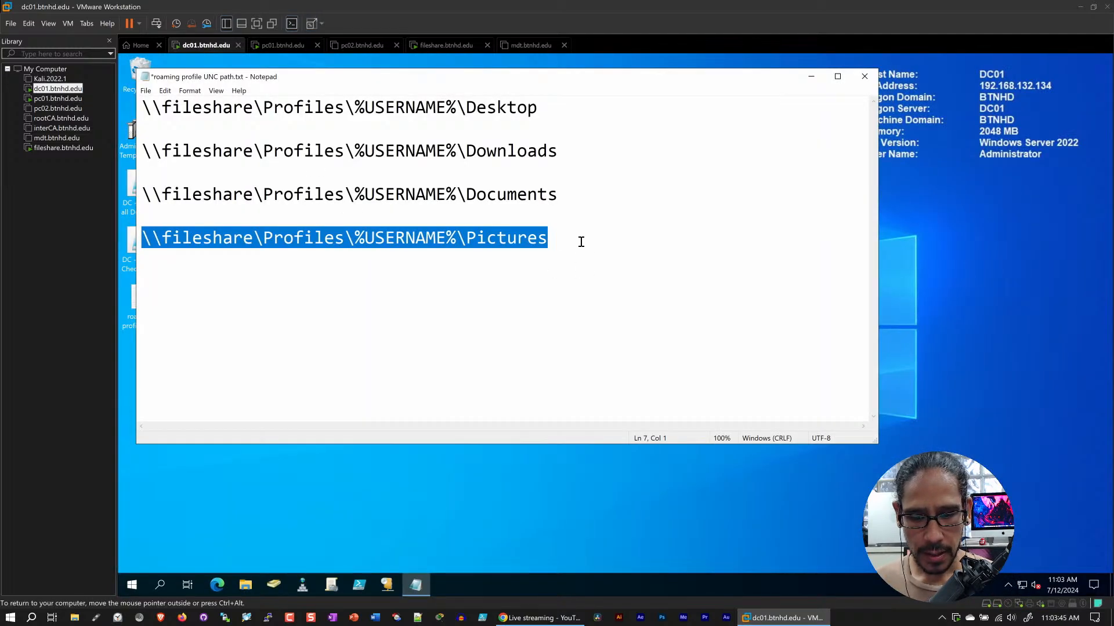
left_click(143, 107, "shift")
right_click(222, 108)
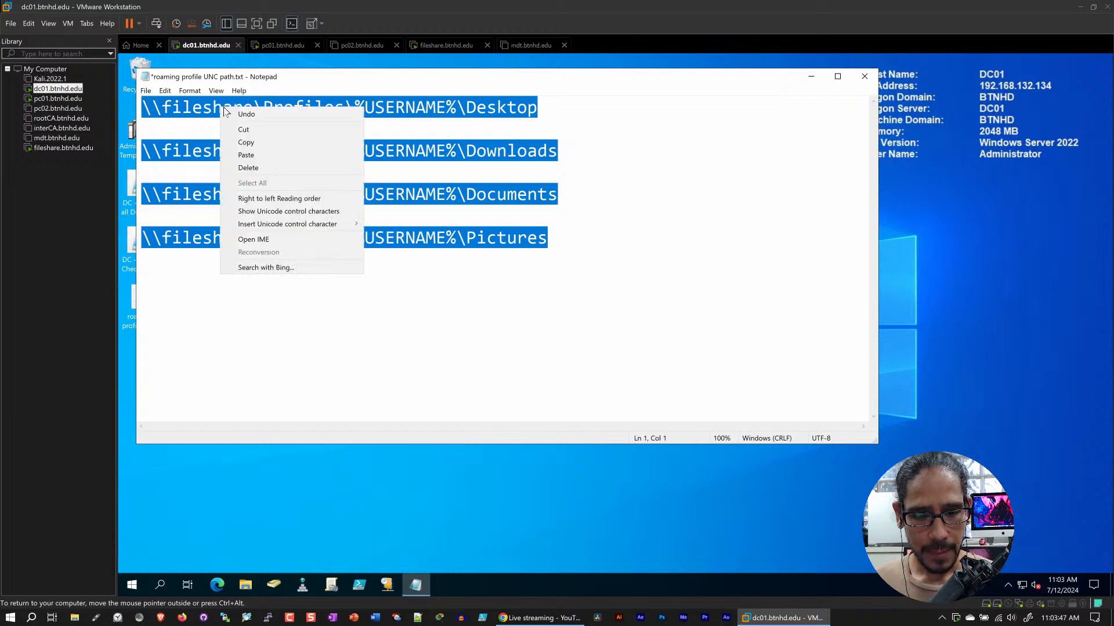
left_click(253, 141)
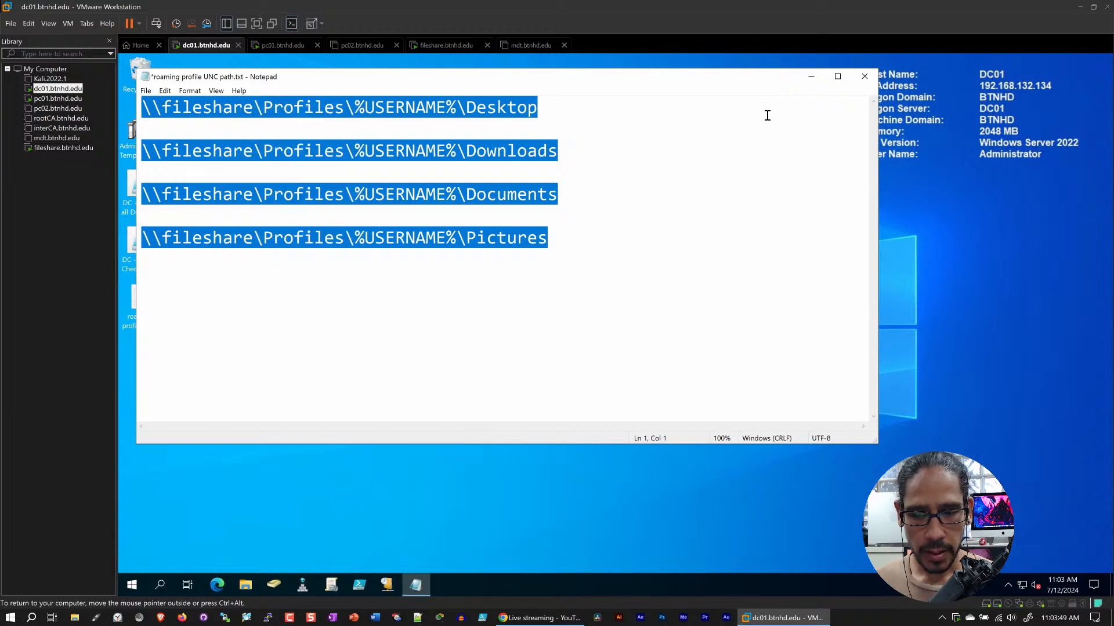
left_click(810, 76)
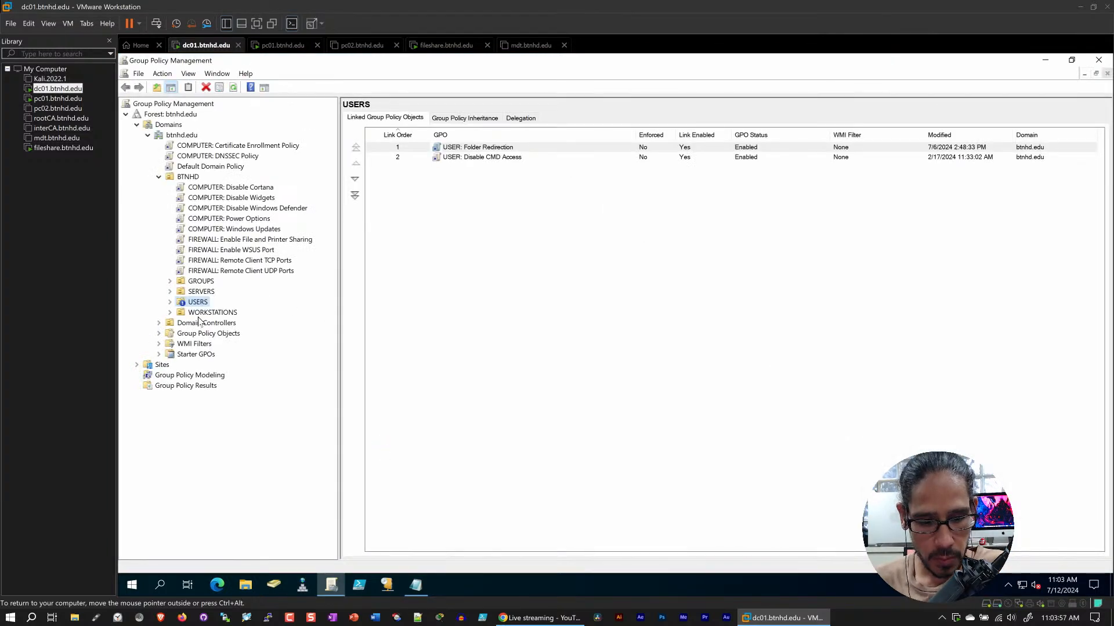
Open the USER: Folder Redirection policy from Group Policy Objects for editing on dc01 and maximize its editor
left_click(159, 334)
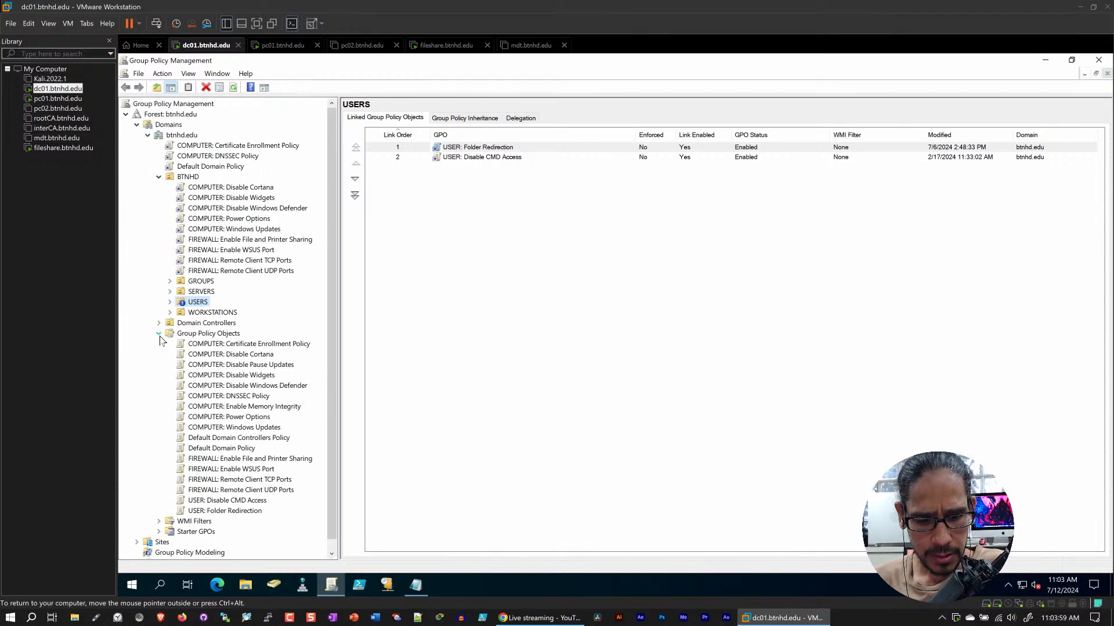
left_click(244, 510)
right_click(243, 510)
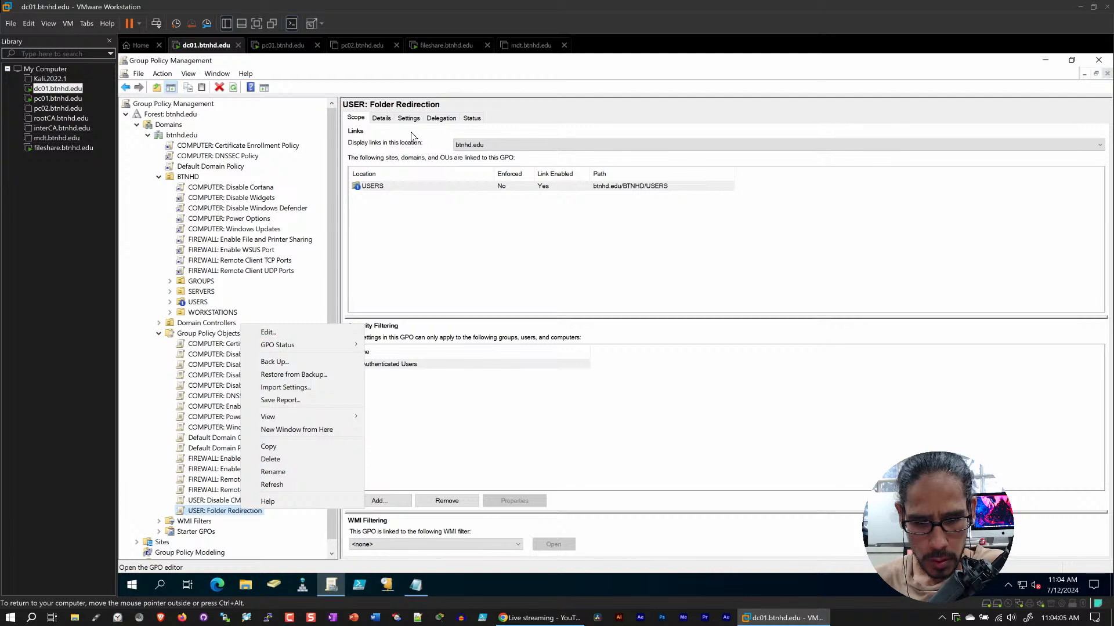
left_click(273, 332)
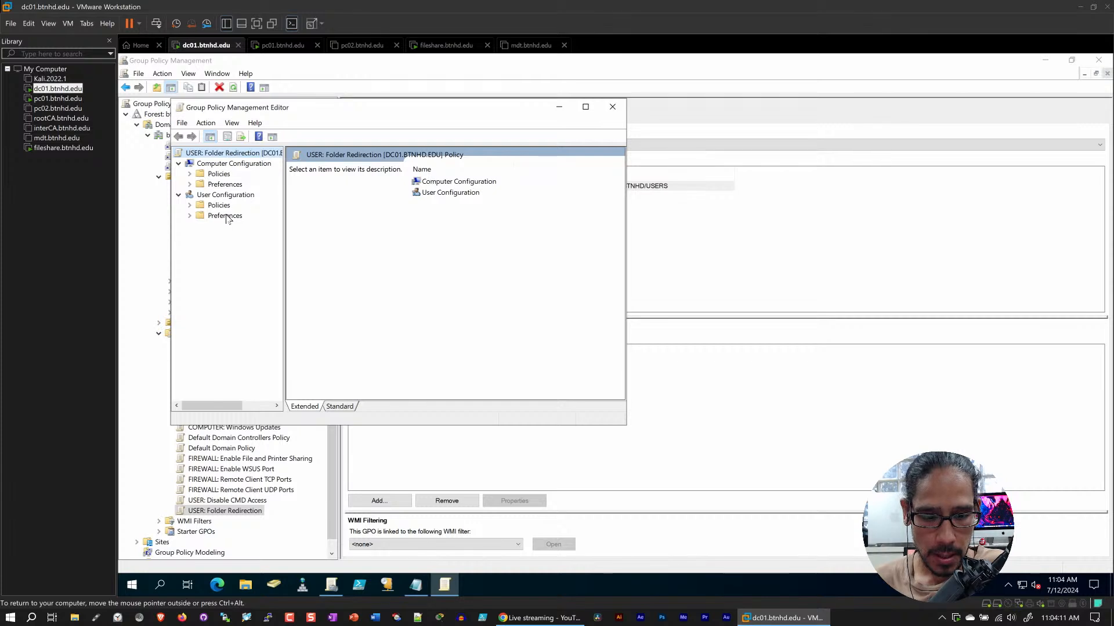
left_click(587, 108)
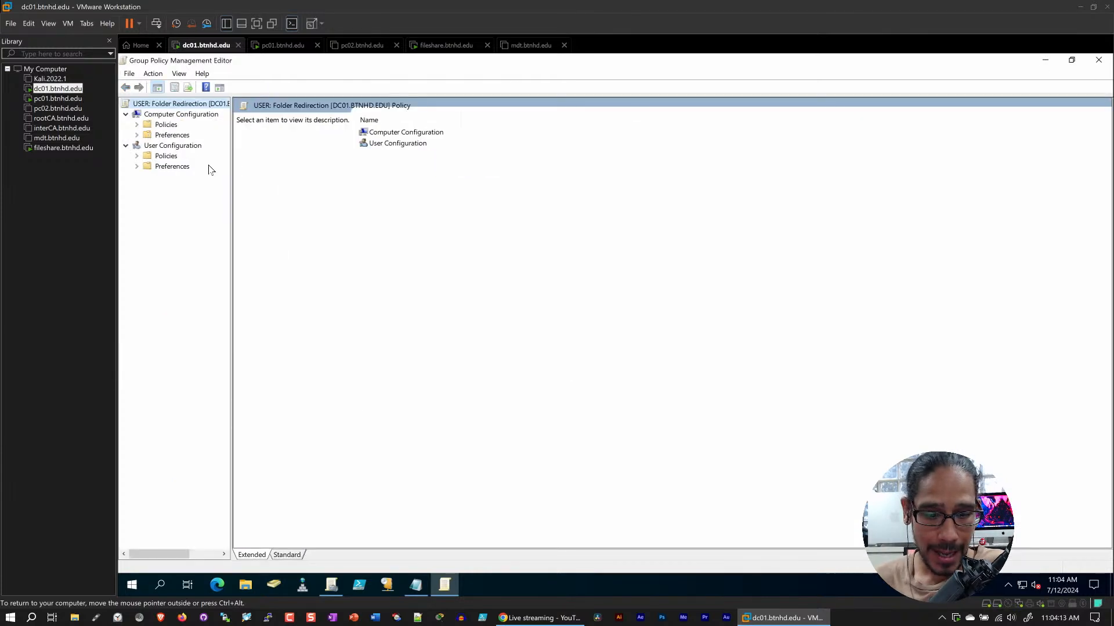
Expand Policies, Windows Settings and Folder Redirection under User Configuration in the dc01 policy editor
double_click(172, 157)
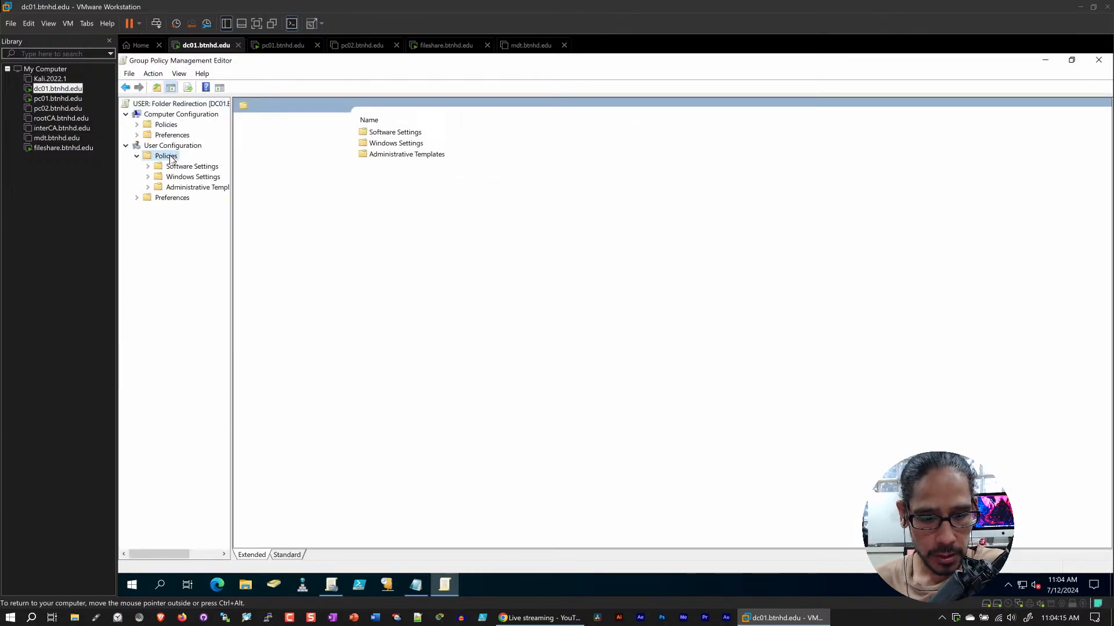
double_click(193, 177)
double_click(201, 209)
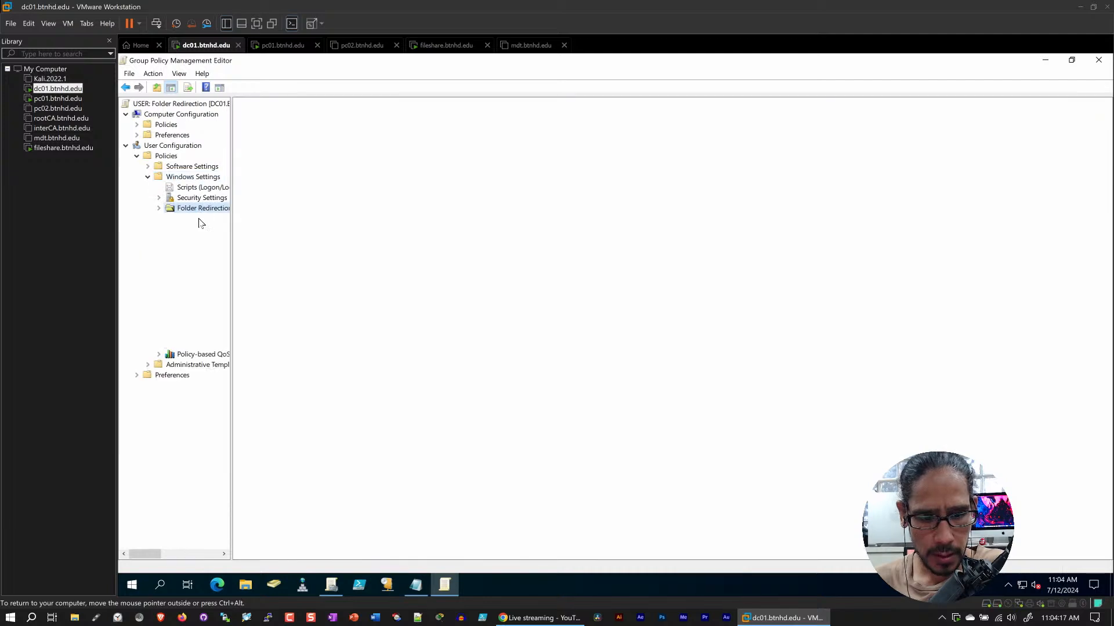
Check the group name in the Desktop redirection properties on dc01 with the Group column widened, and cancel the dialog
right_click(199, 231)
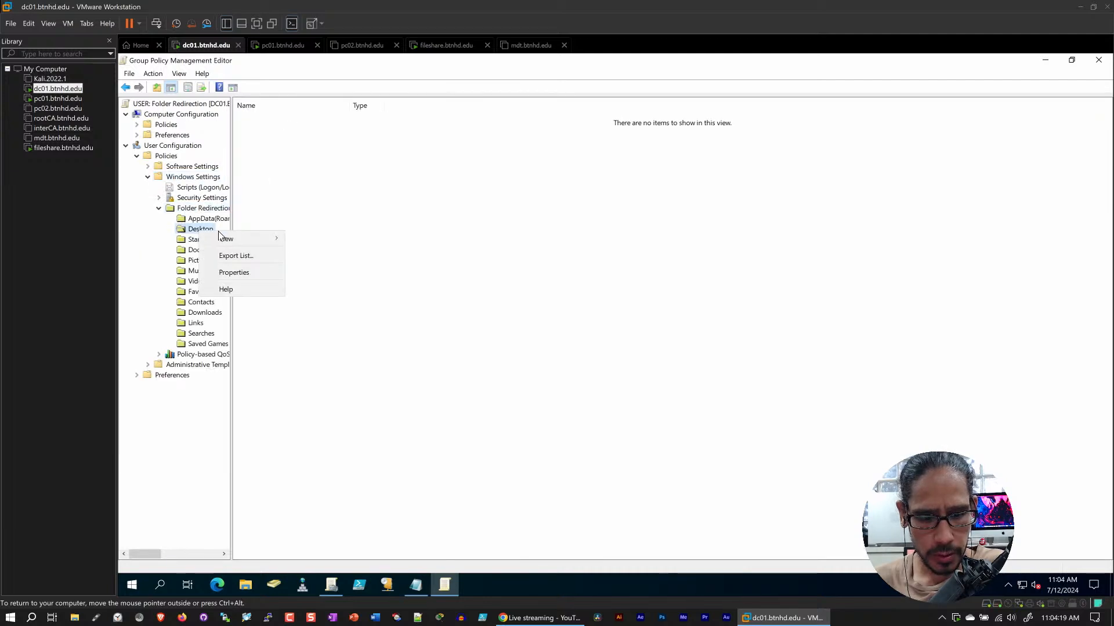
left_click(247, 268)
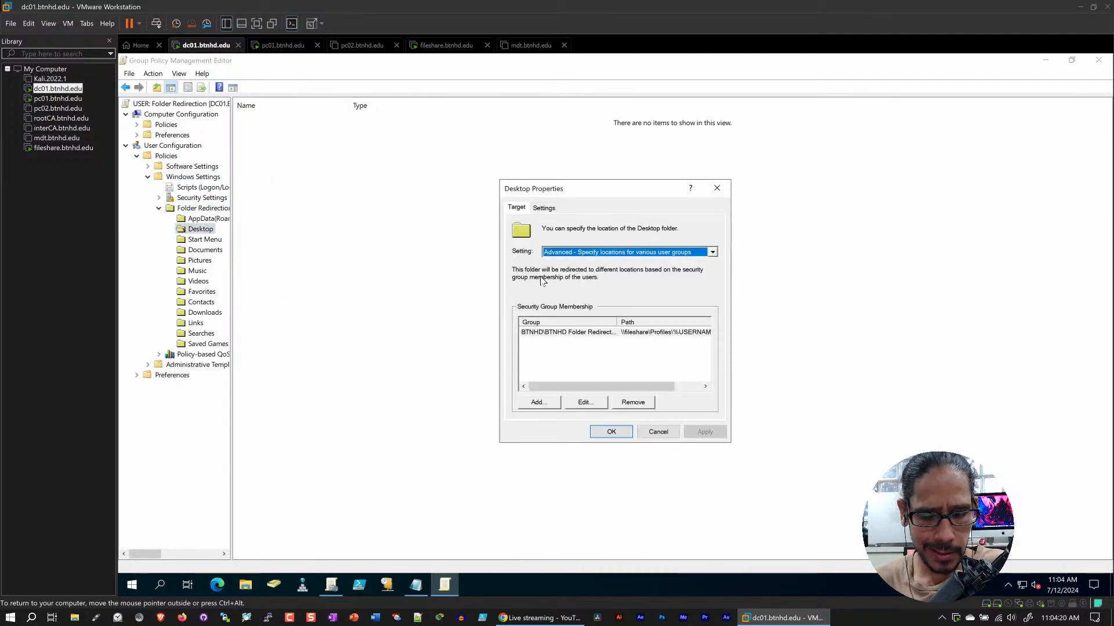
left_click(563, 334)
left_click_drag(639, 322, 674, 323)
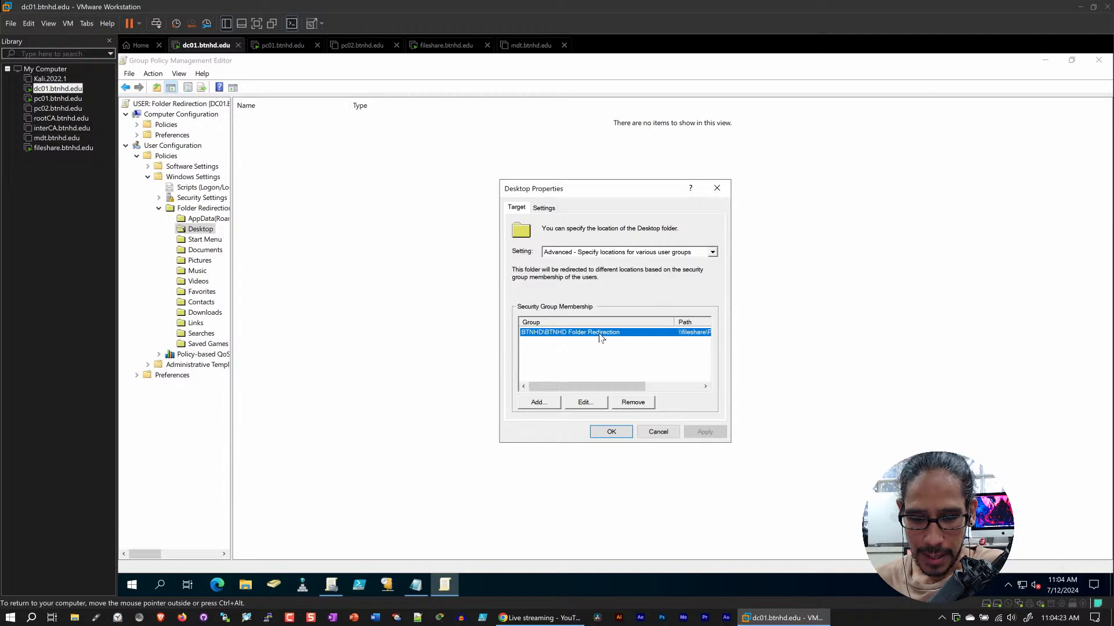
left_click(660, 433)
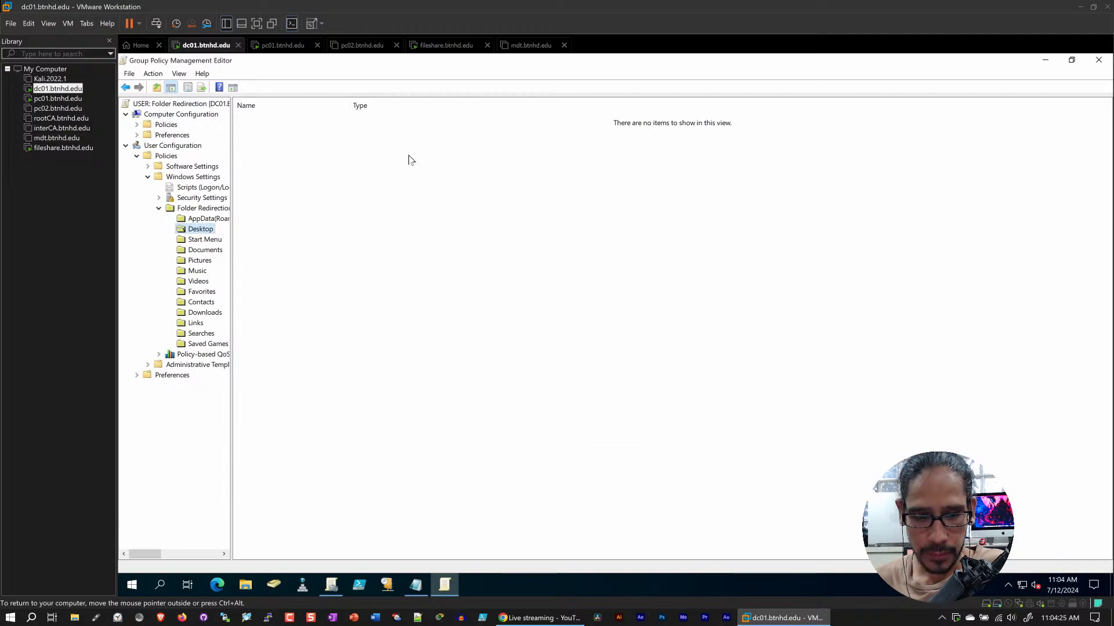
Return to pc01.btnhd.edu, cancel the Documents properties, and close the policy editor and the BTNHD TOOLS console
left_click(282, 45)
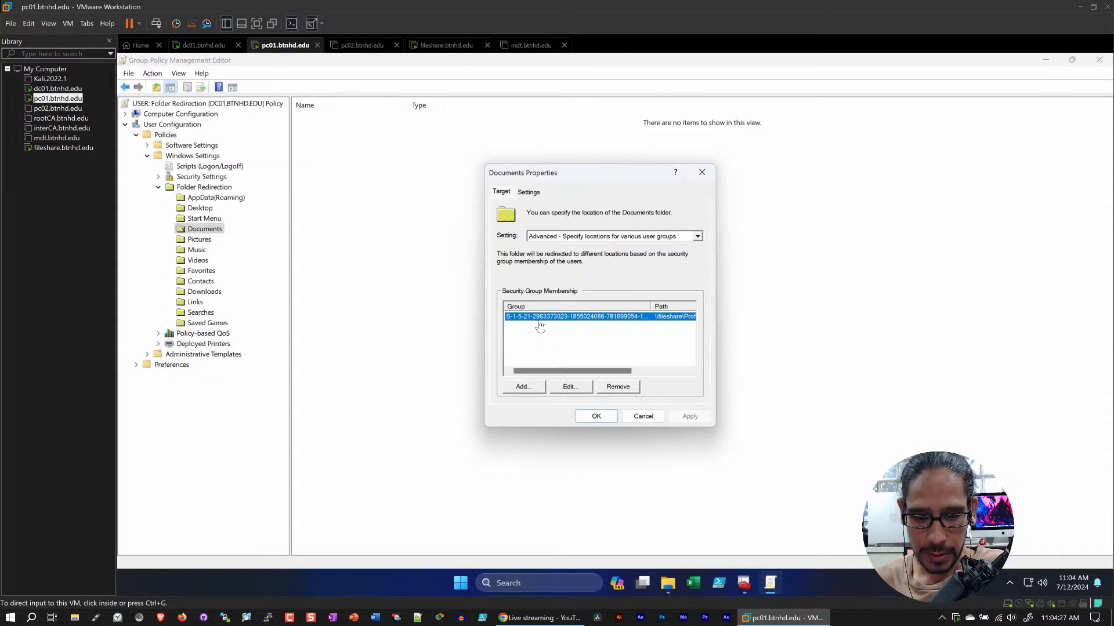
left_click(645, 417)
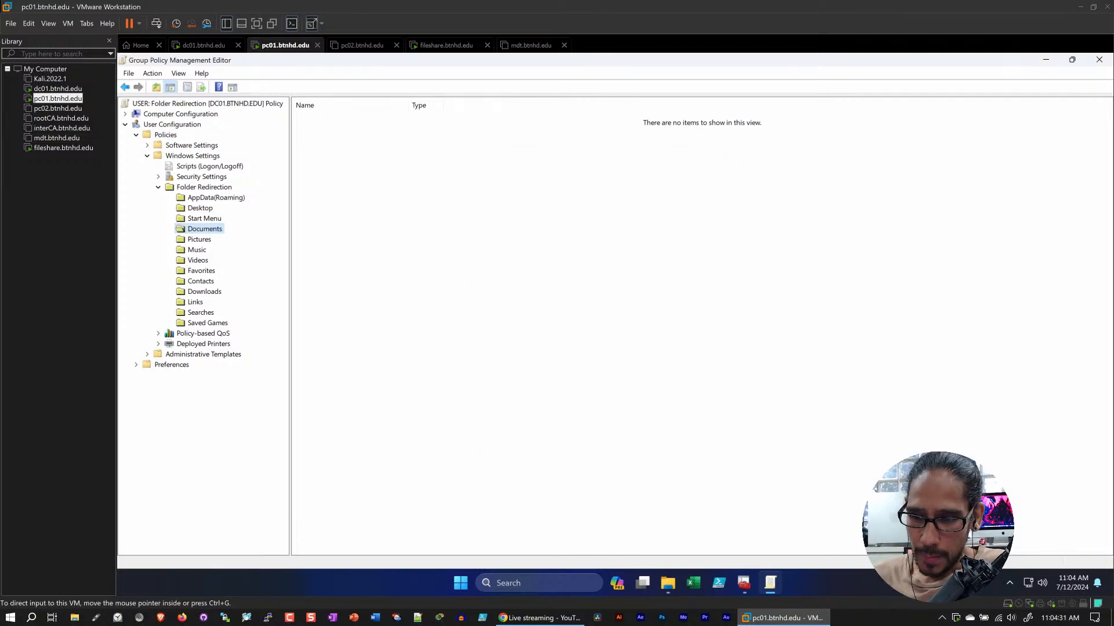
left_click(1099, 59)
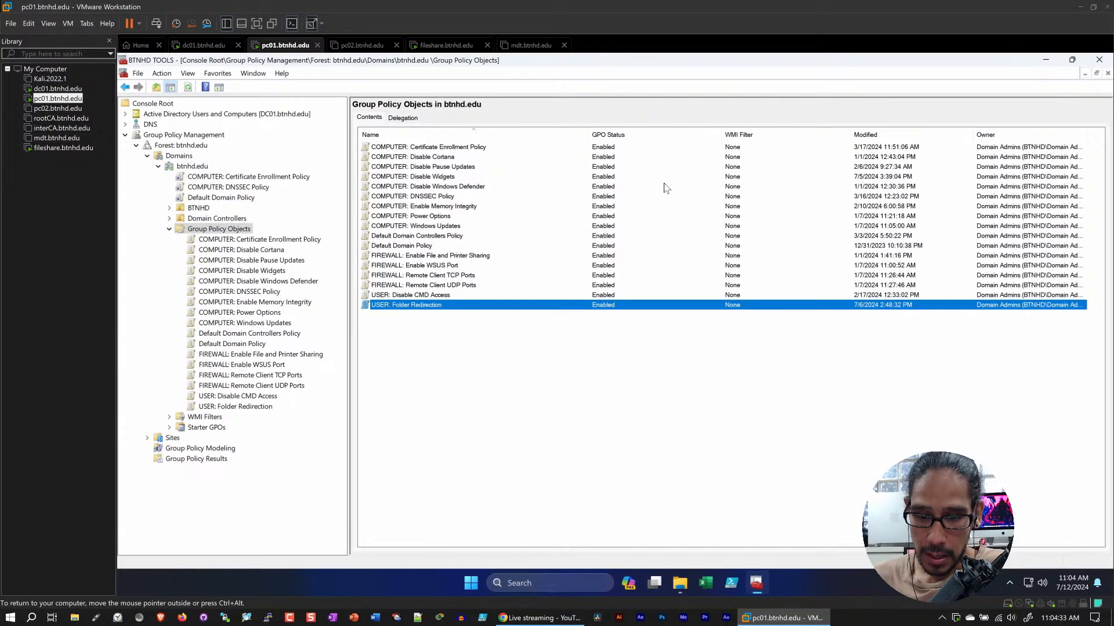
left_click(1099, 59)
left_click(627, 345)
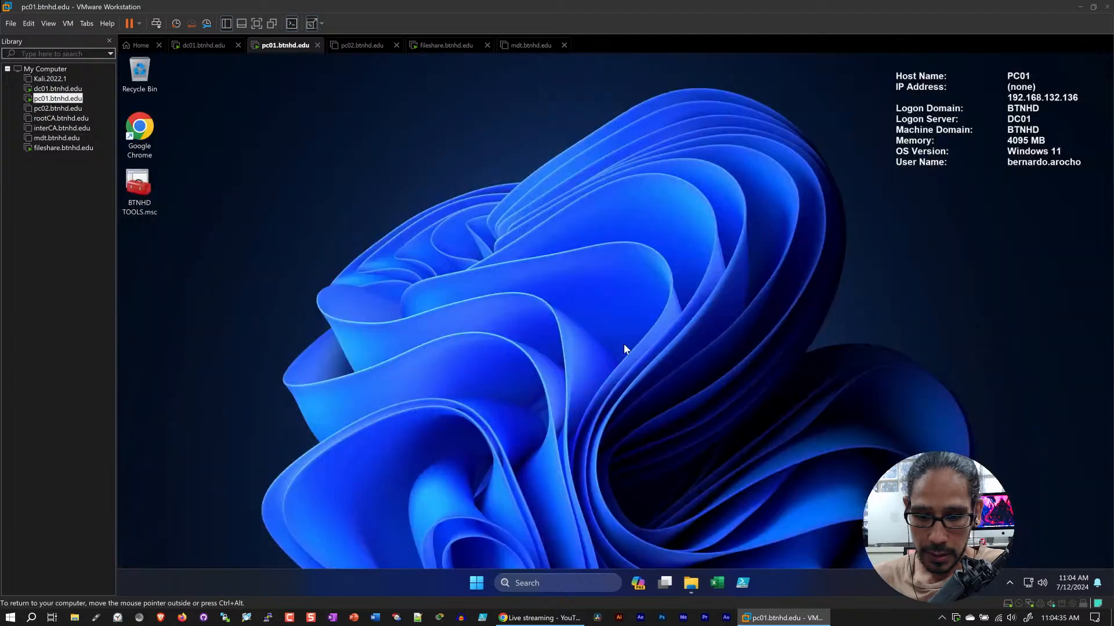
Switch to dc01.btnhd.edu and widen the policy editor's tree so the full folder names can be read
left_click(200, 45)
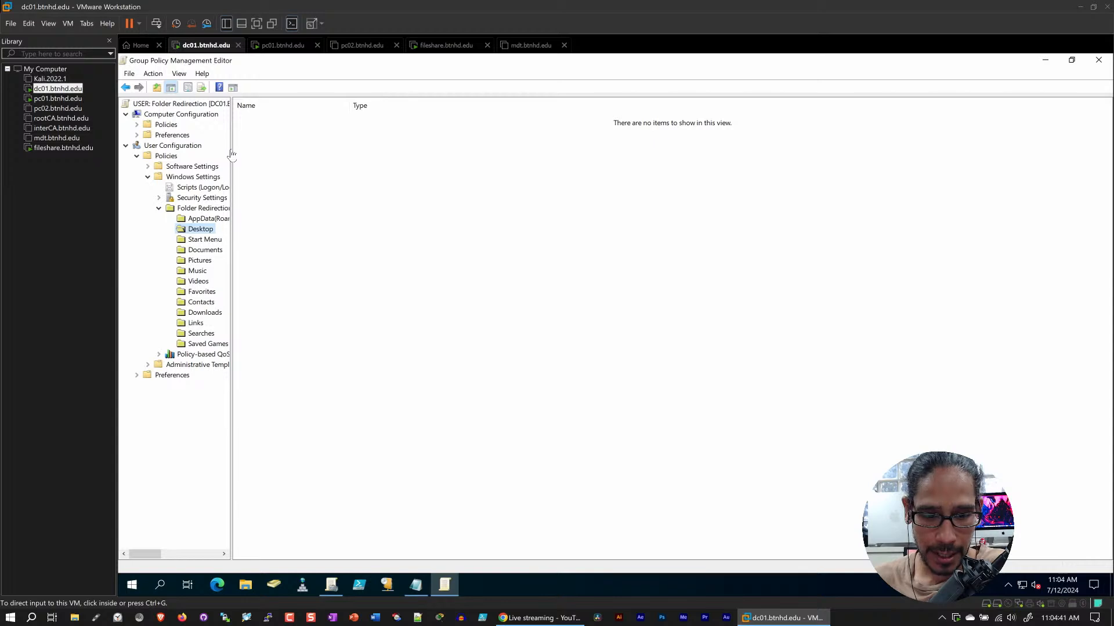
left_click_drag(235, 154, 318, 154)
right_click(198, 227)
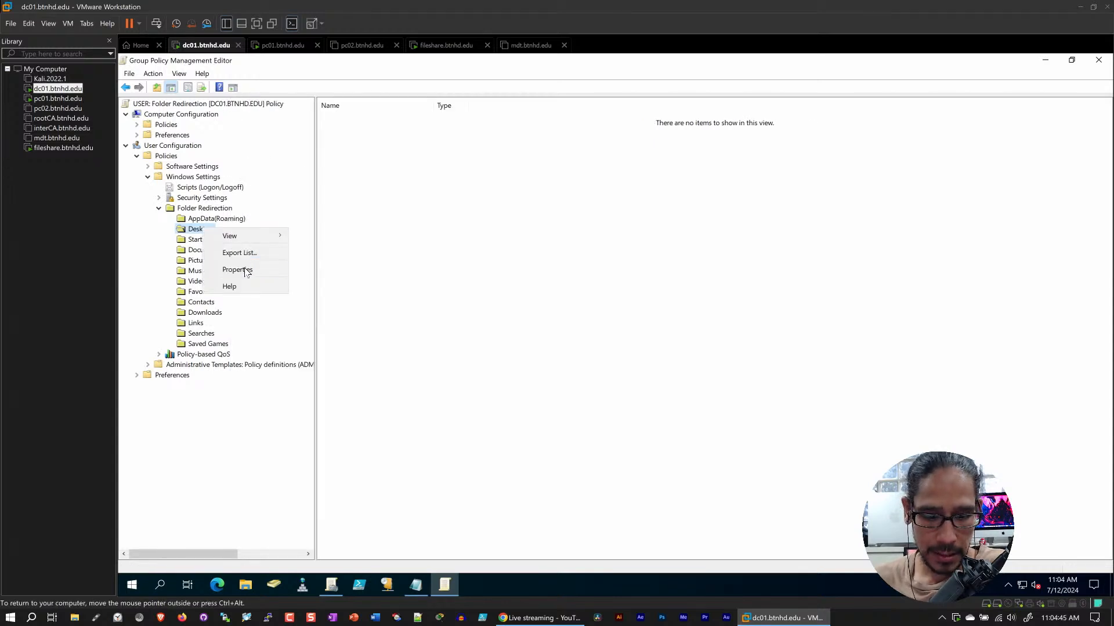
left_click(598, 186)
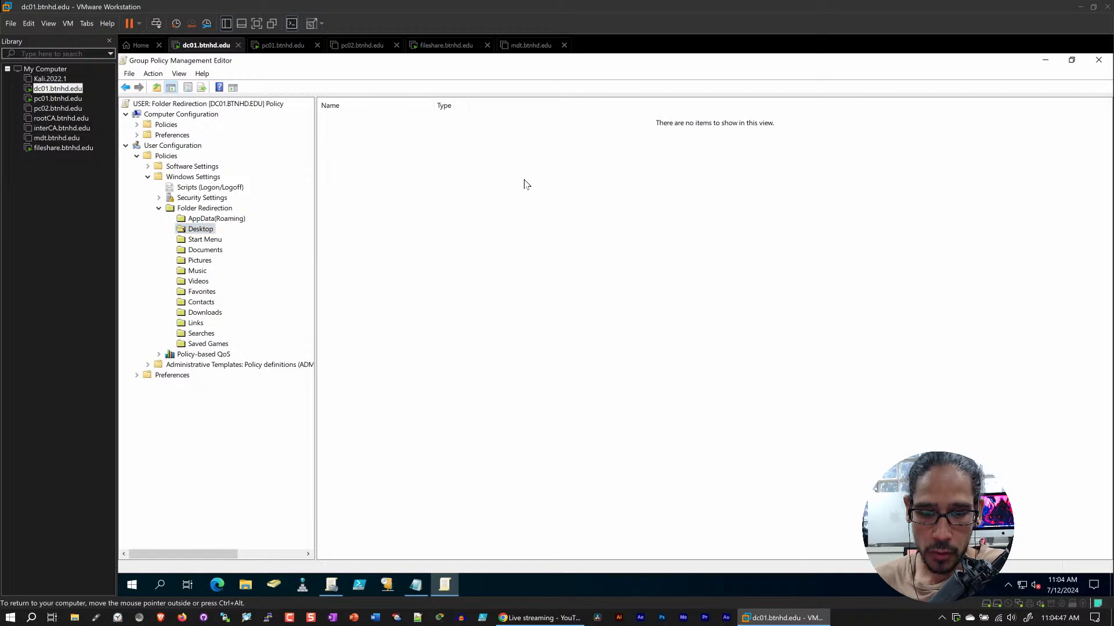
Check the group and path in the Desktop redirection properties with both columns widened, and cancel the dialog
right_click(195, 230)
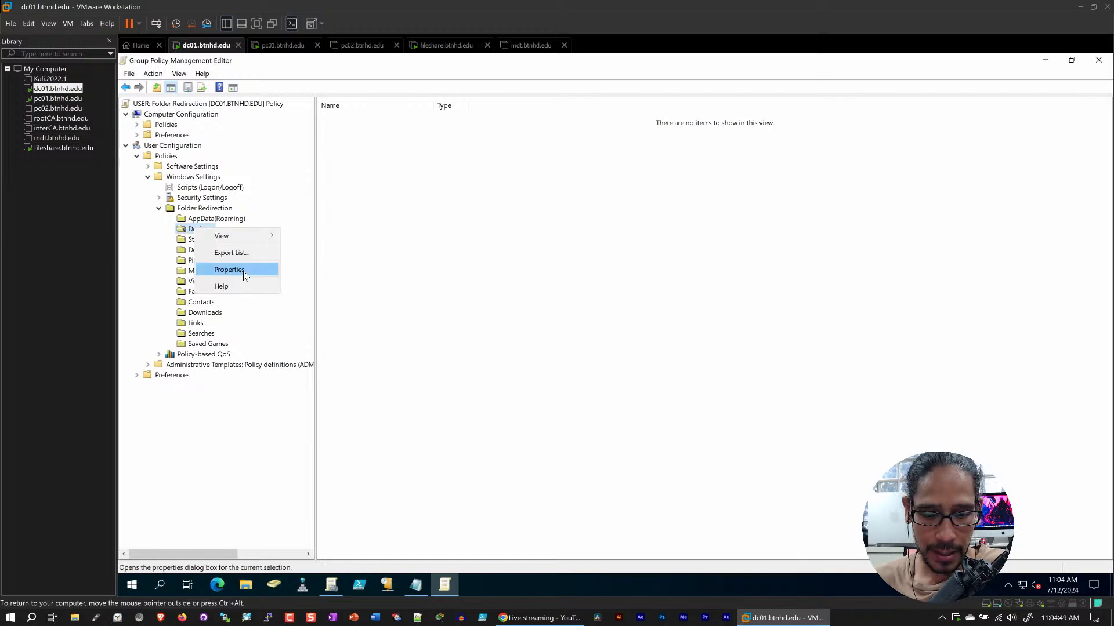
left_click(244, 271)
left_click_drag(617, 322, 651, 322)
left_click(602, 334)
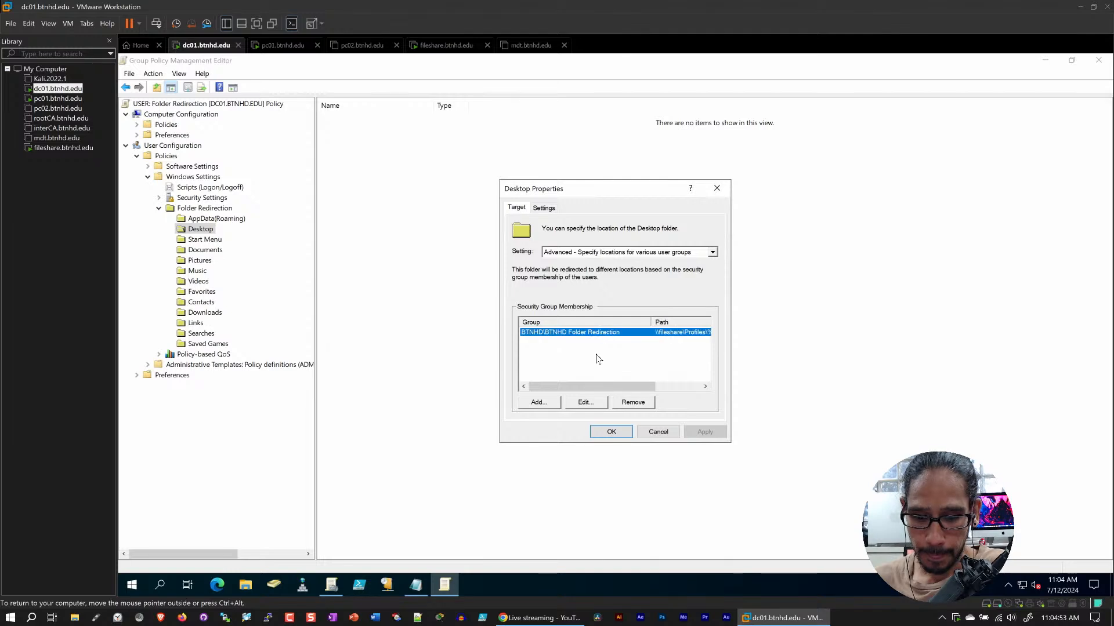
left_click_drag(606, 387, 664, 384)
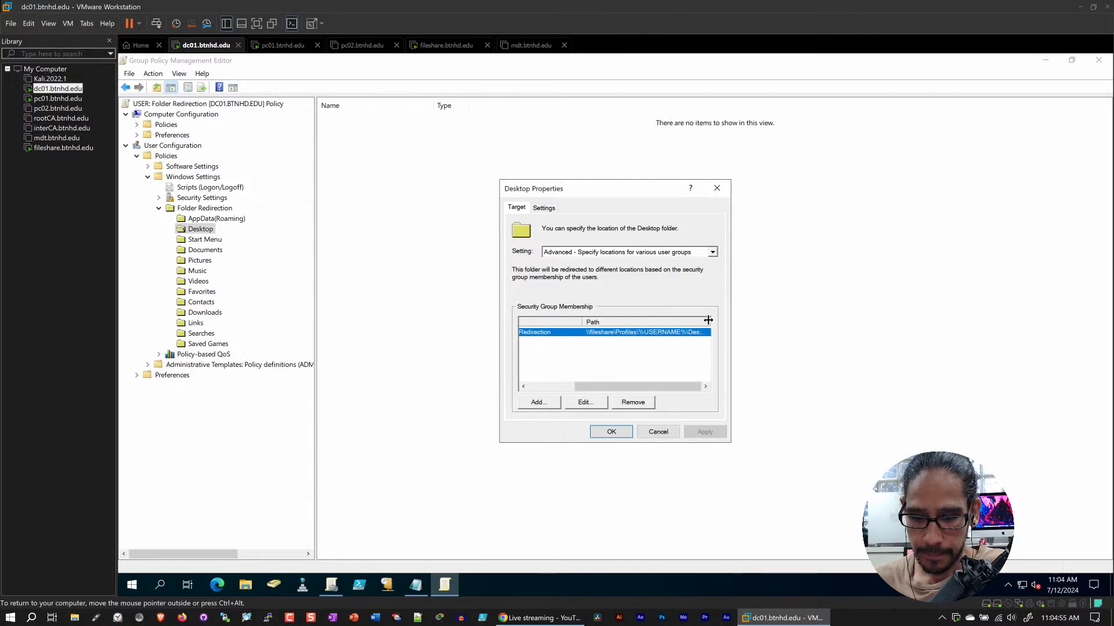
left_click_drag(709, 321, 744, 319)
left_click(642, 432)
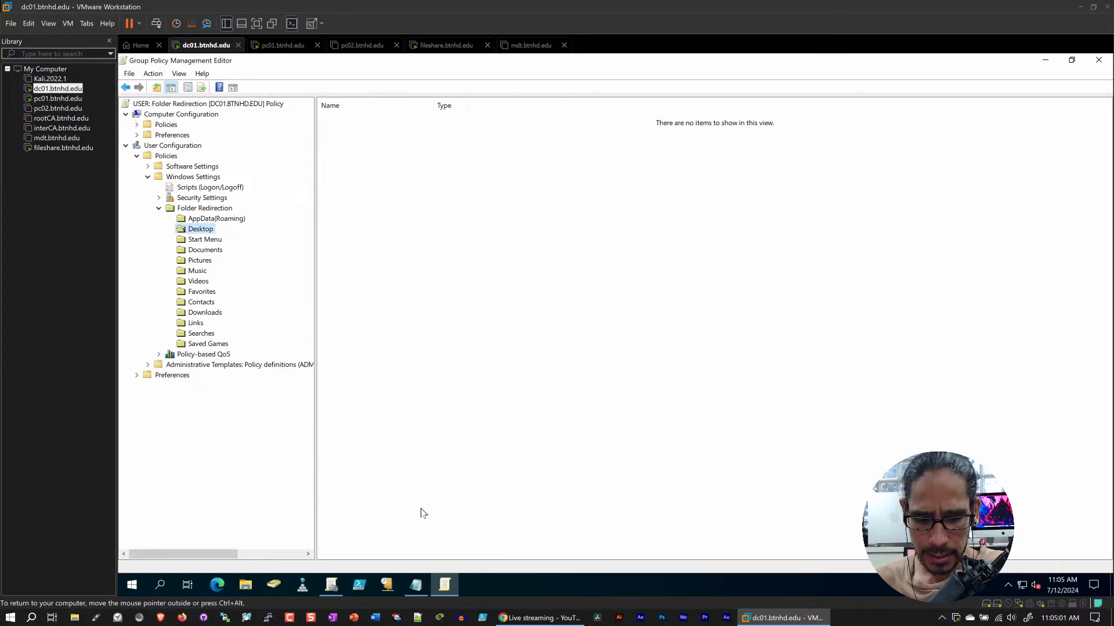
Copy the path \\fileshare\Profiles\%USERNAME%\Pictures from the roaming profile UNC path note in Notepad and minimize it
left_click(415, 585)
key("ctrl+a")
left_click_drag(641, 231, 127, 247)
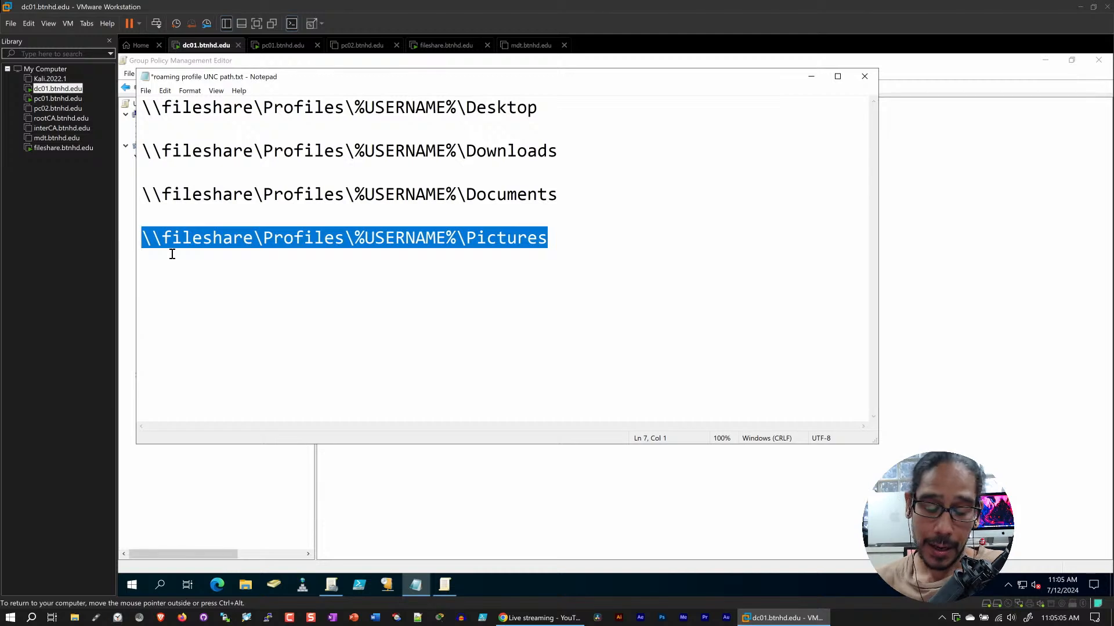
right_click(224, 241)
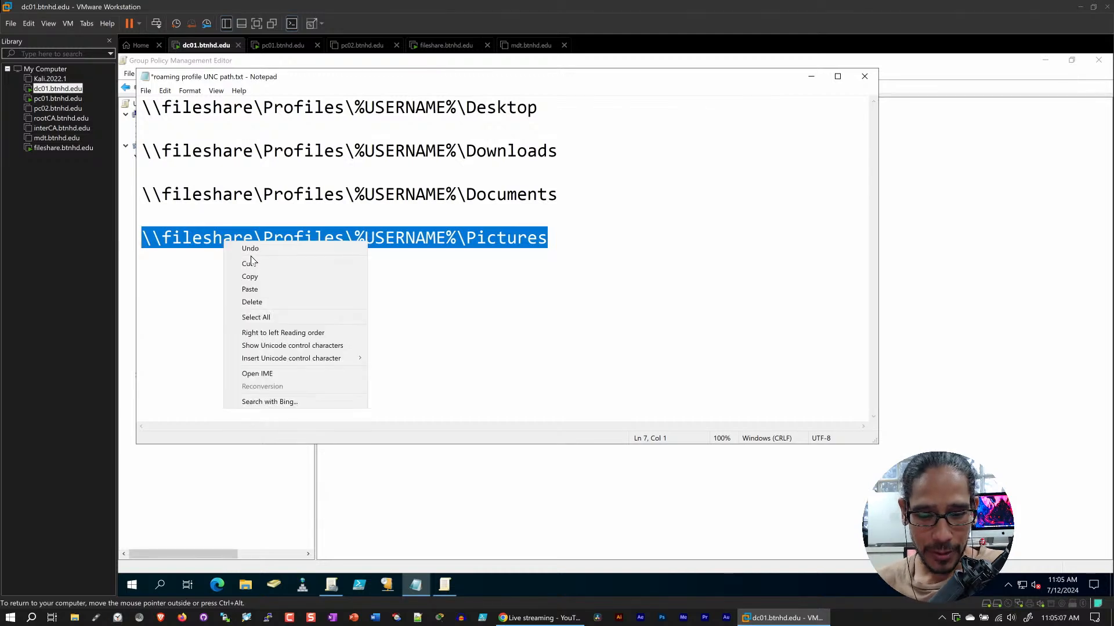
left_click(255, 273)
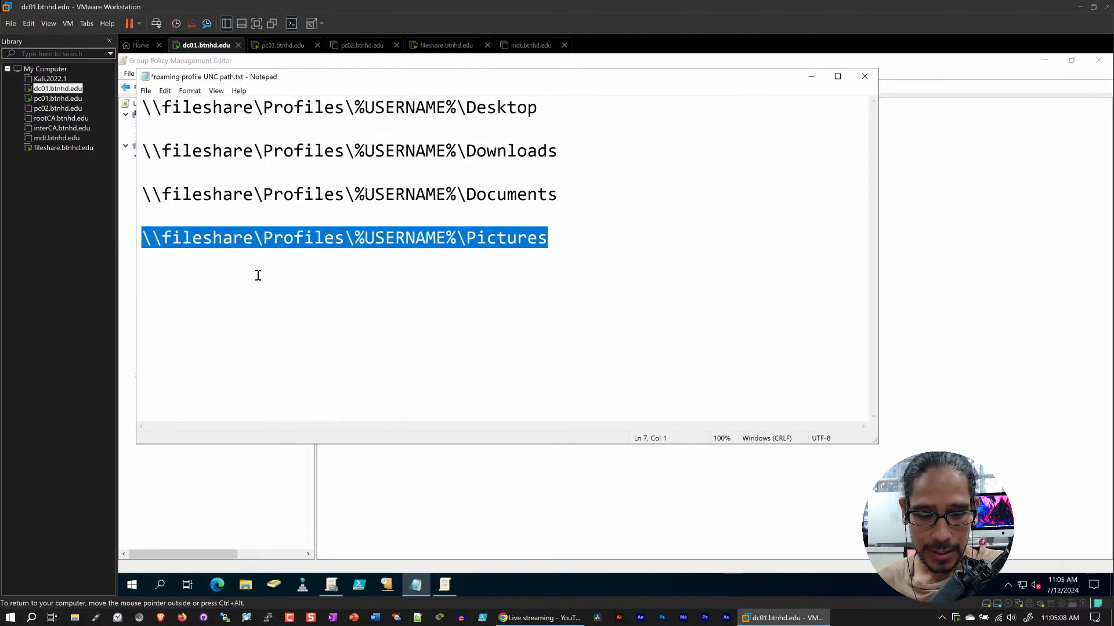
left_click(811, 77)
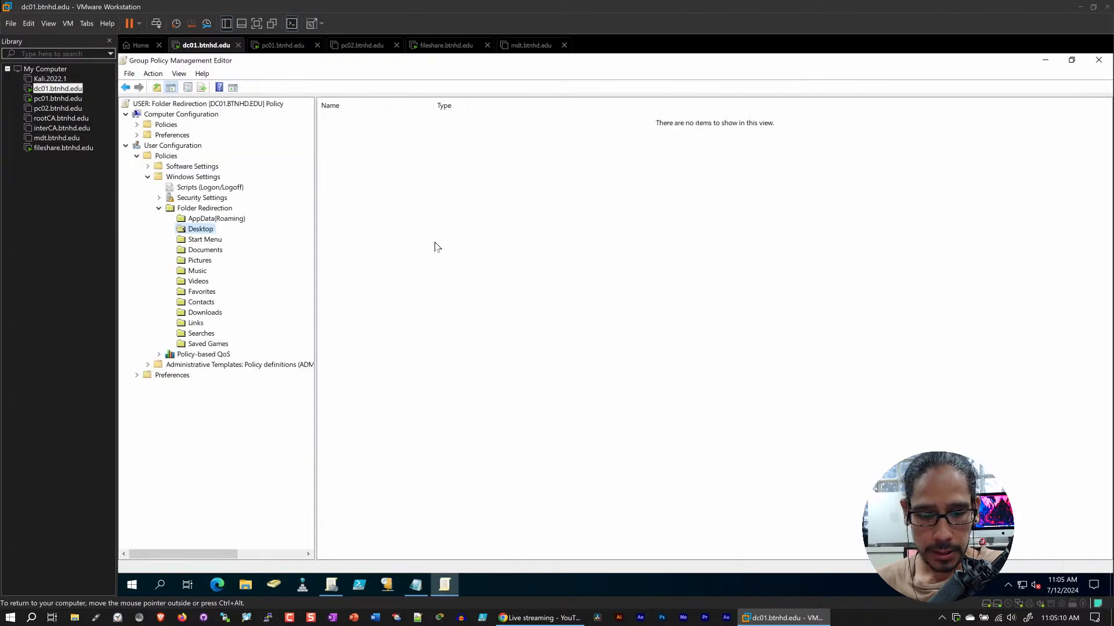
Set the Pictures folder's redirection to Advanced - Specify locations for various user groups
left_click(203, 262)
right_click(203, 262)
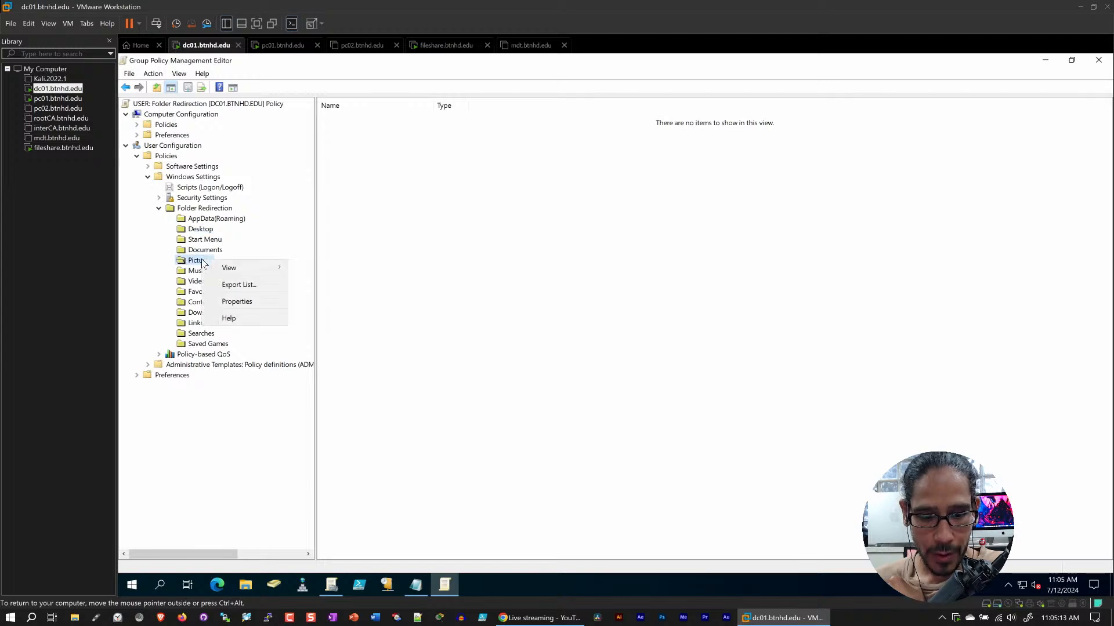
left_click(265, 306)
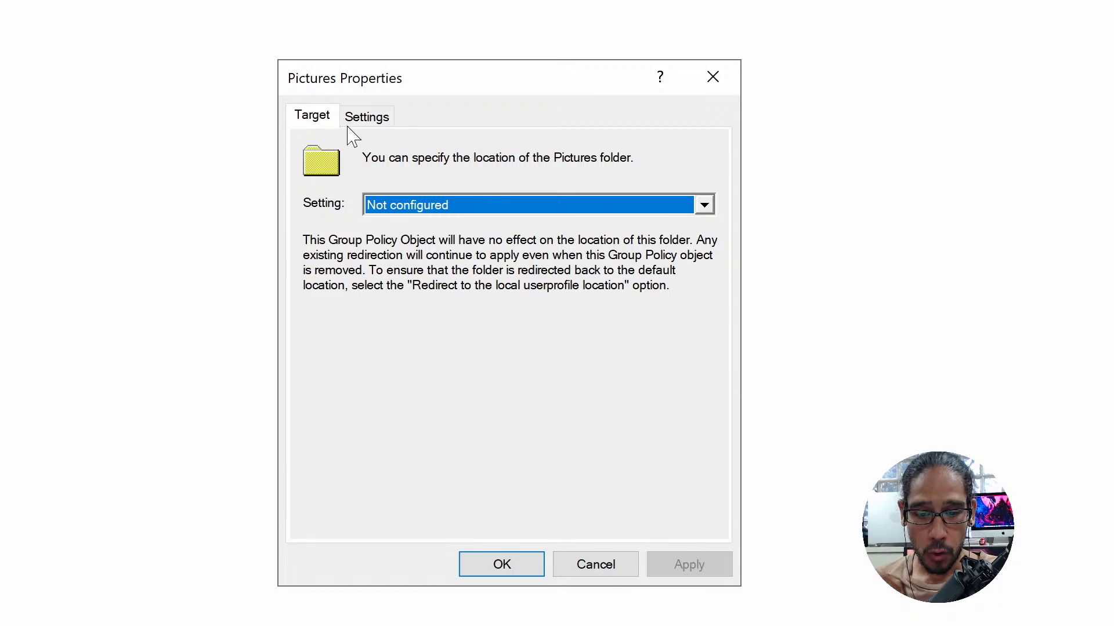
left_click(704, 205)
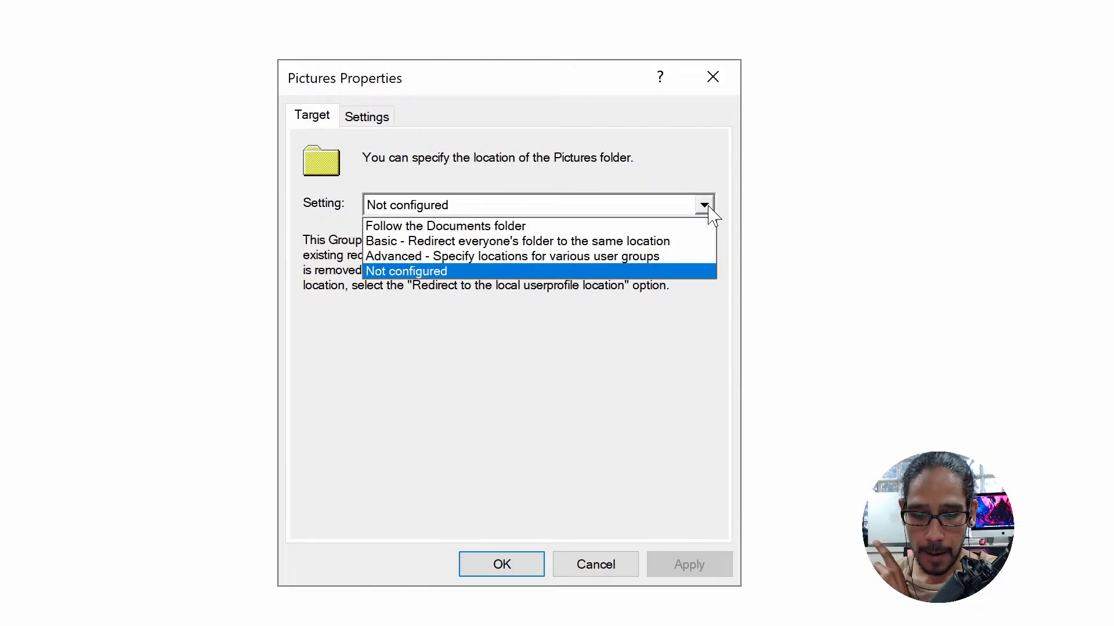
left_click(611, 265)
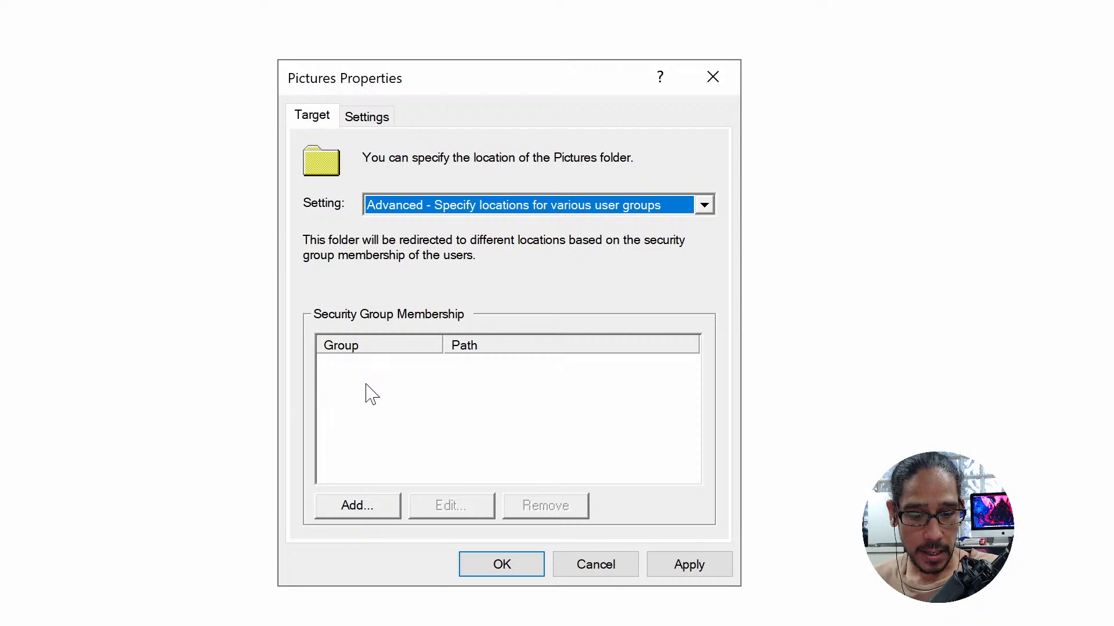
Add a security group entry for Pictures and choose the BTNHD Folder Redirection group from btnhd.edu
left_click(370, 515)
left_click(485, 227)
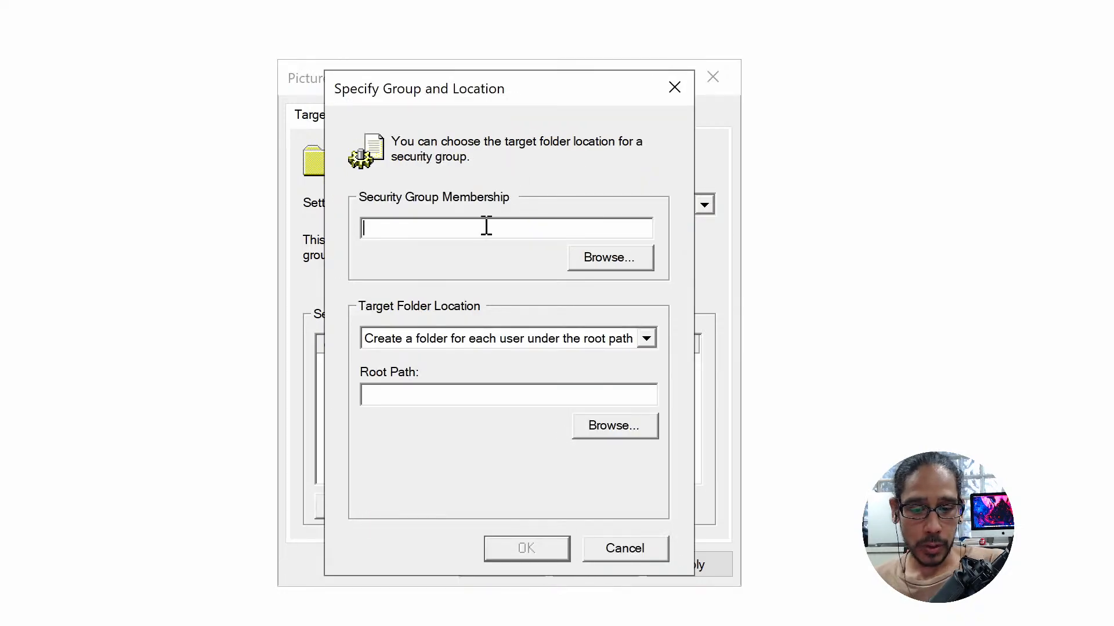
left_click(609, 258)
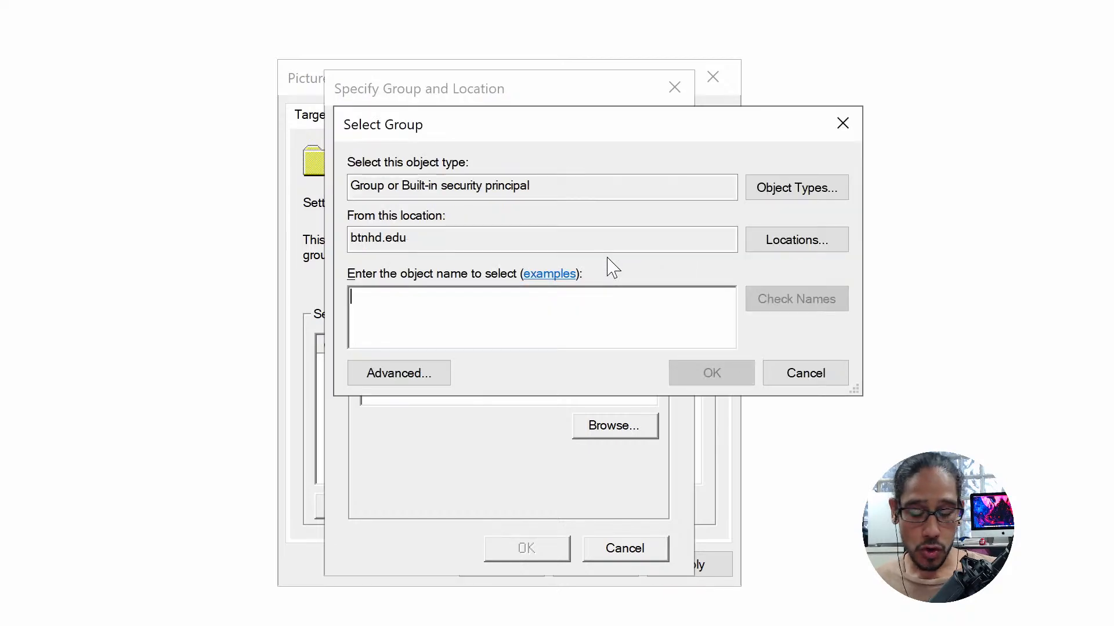
type("btnhd ")
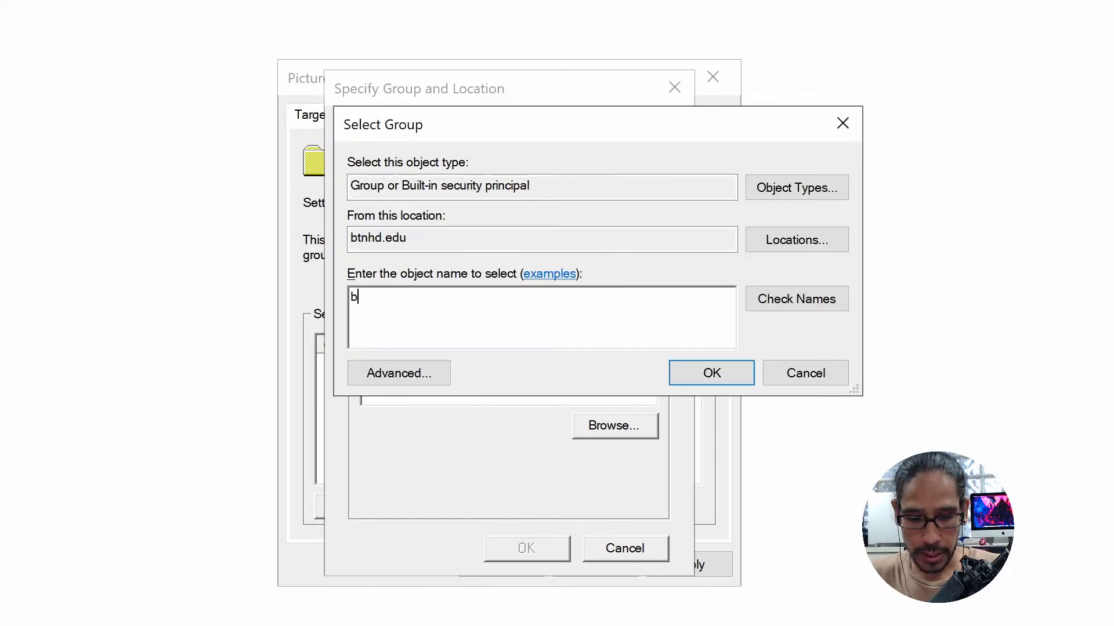
type("folder re")
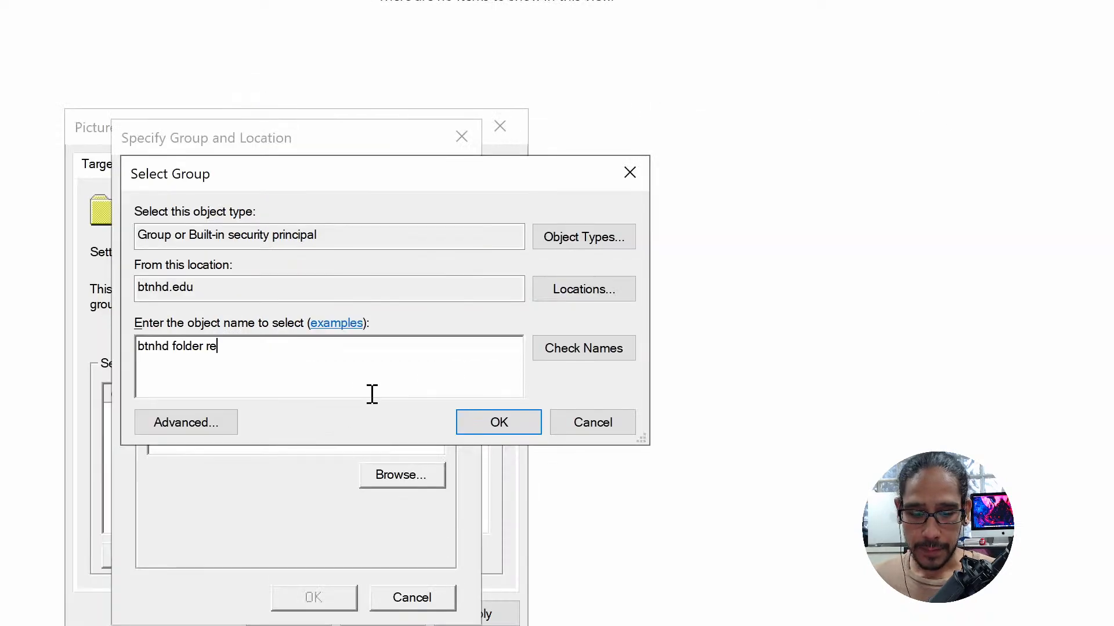
left_click(571, 358)
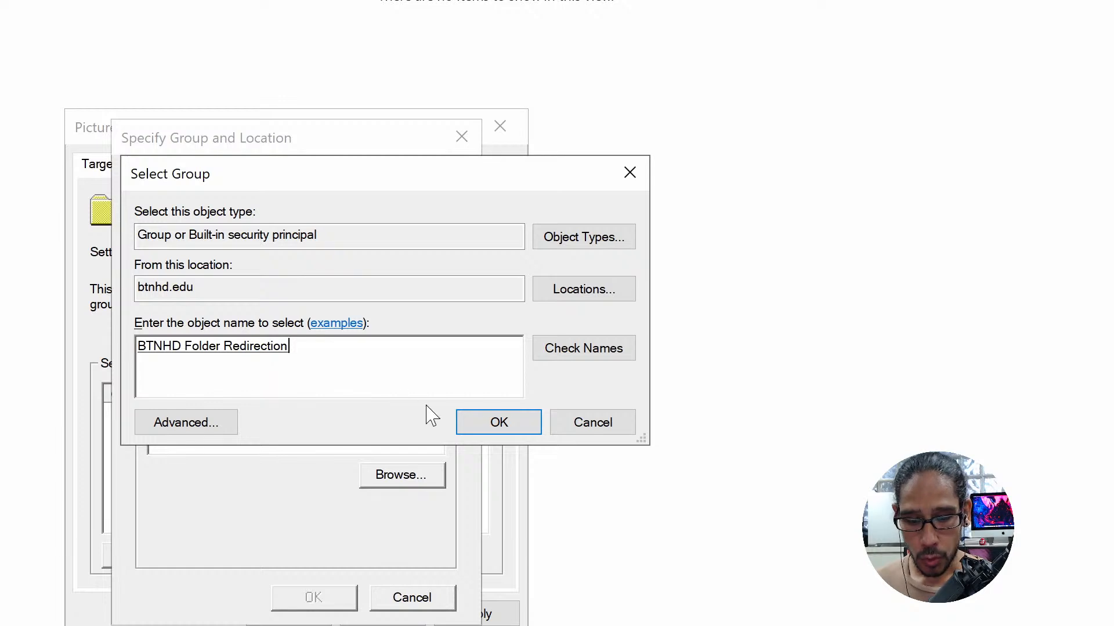
left_click(497, 427)
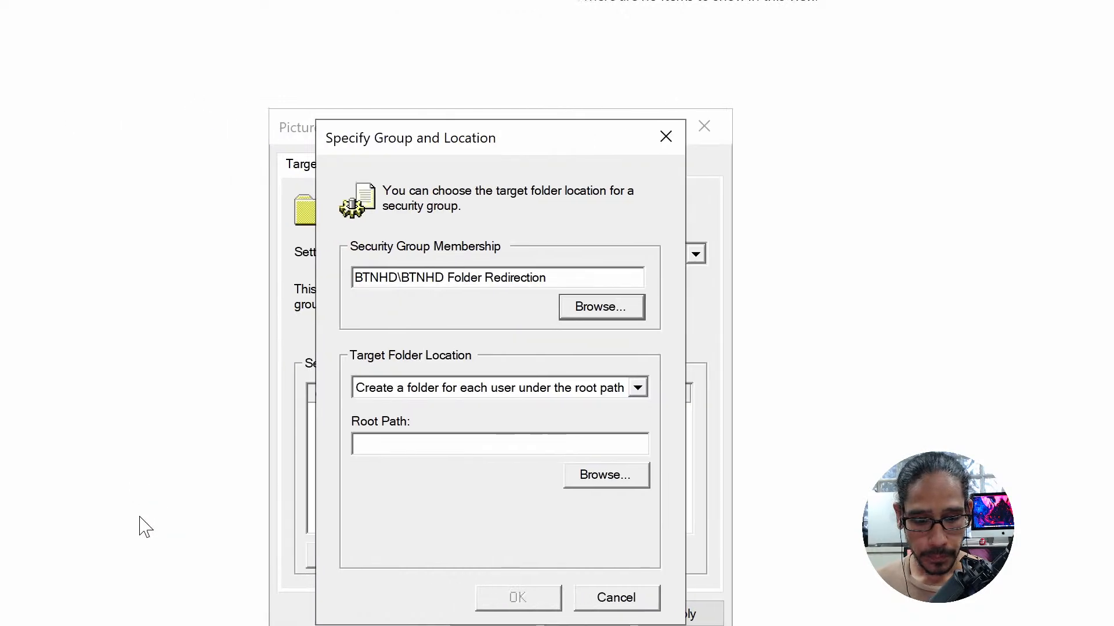
Redirect the group's Pictures to the following location, with the copied root path \\fileshare\Profiles\%USERNAME%\Pictures, and confirm the entry
left_click(457, 404)
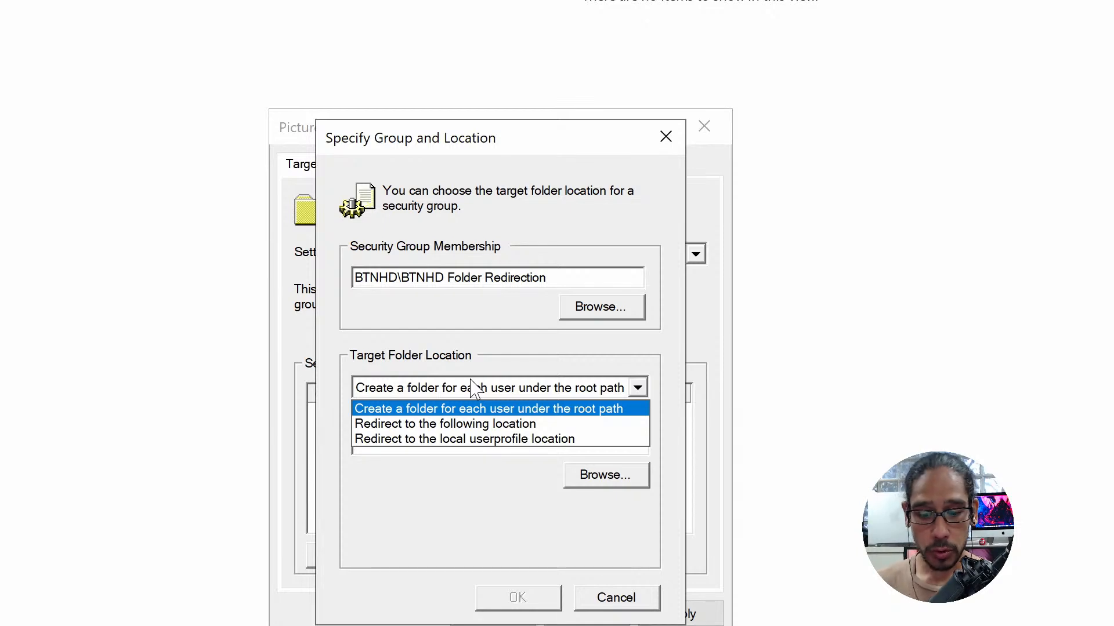
left_click(458, 425)
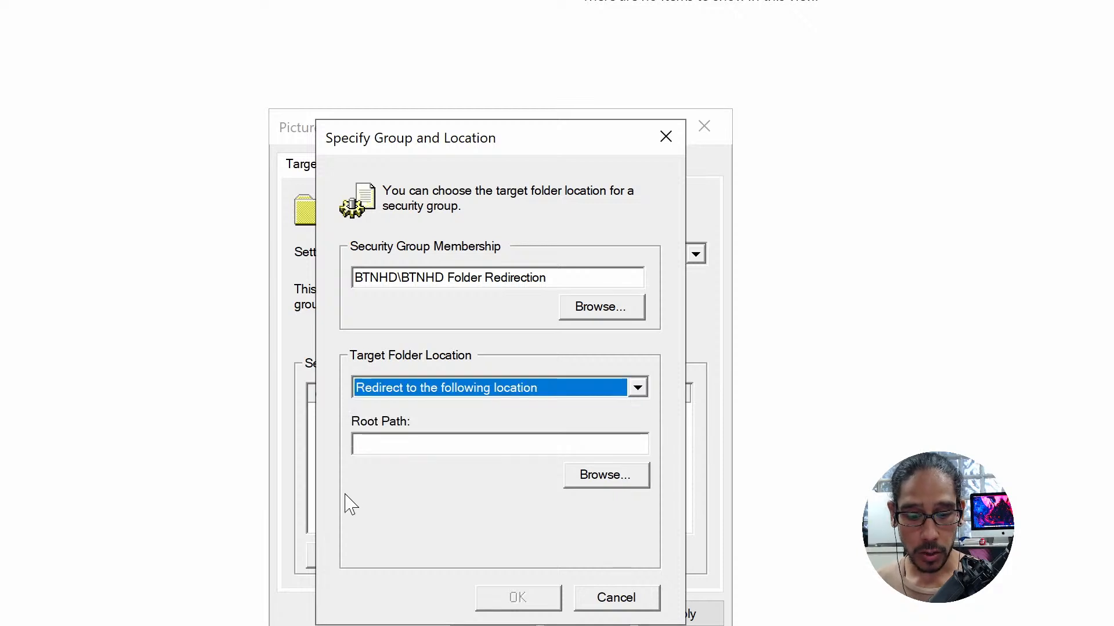
left_click(430, 444)
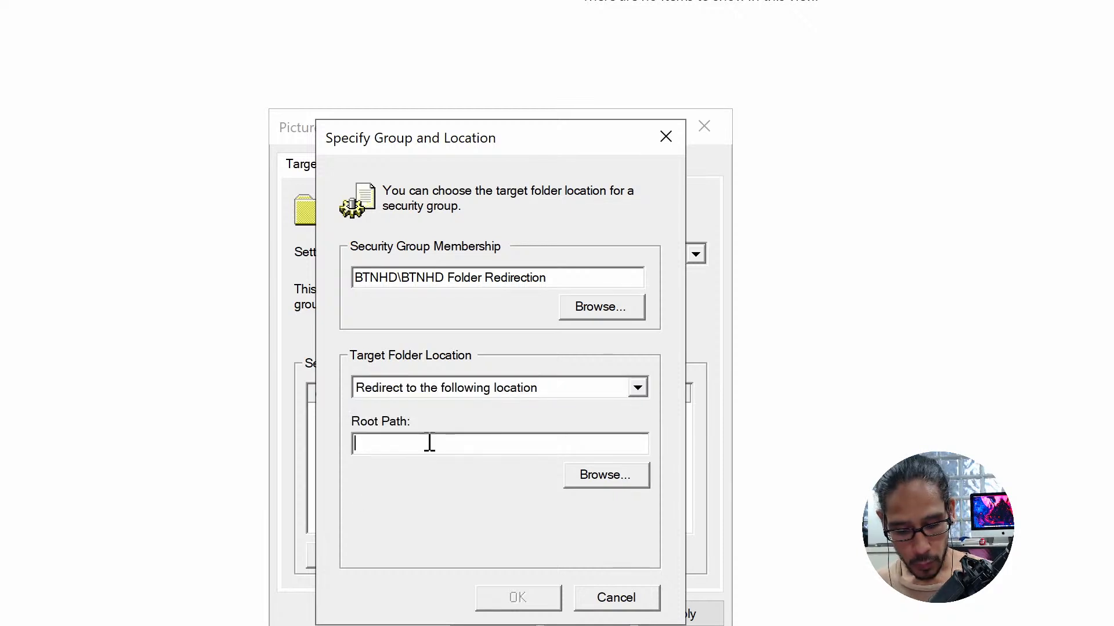
key("ctrl+v")
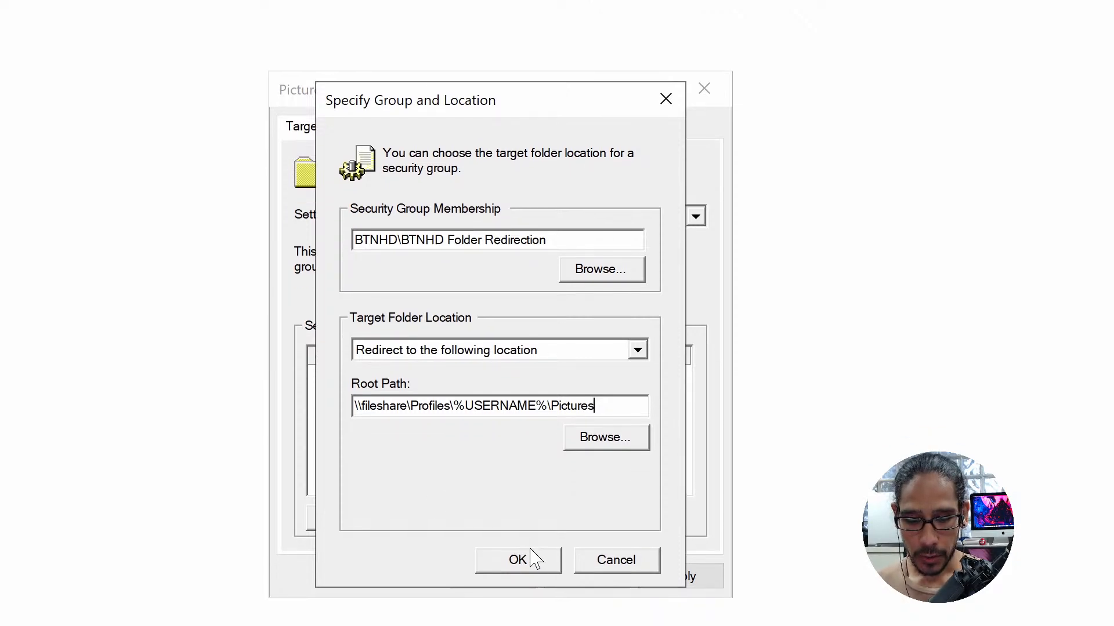
left_click(525, 599)
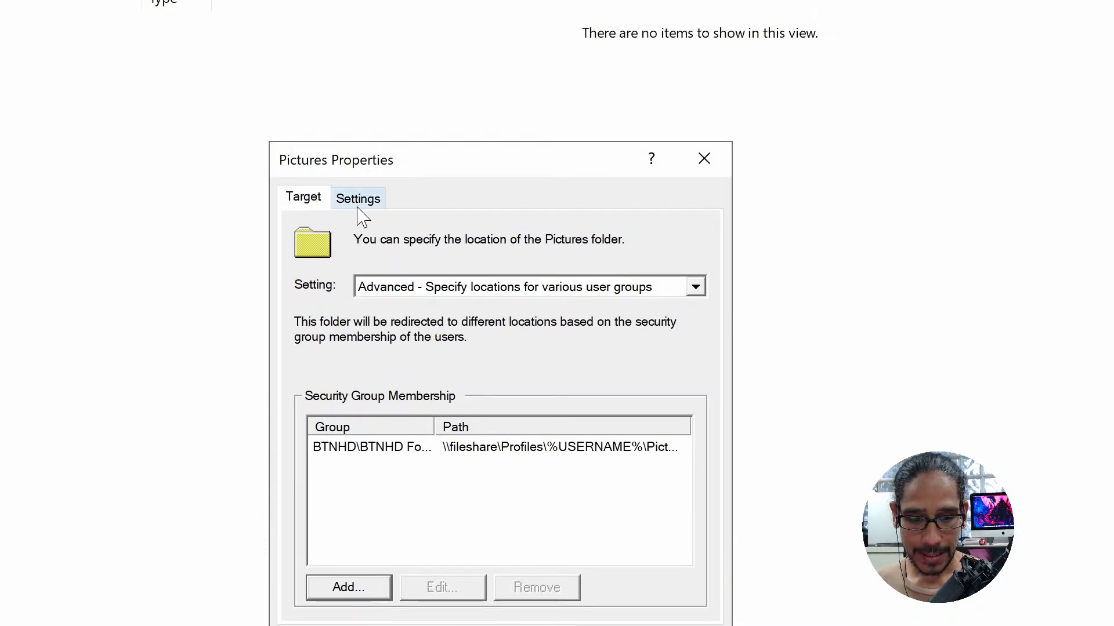
Turn off the user's exclusive rights to Pictures, apply the redirection settings, accept the warning and close the properties
left_click(358, 208)
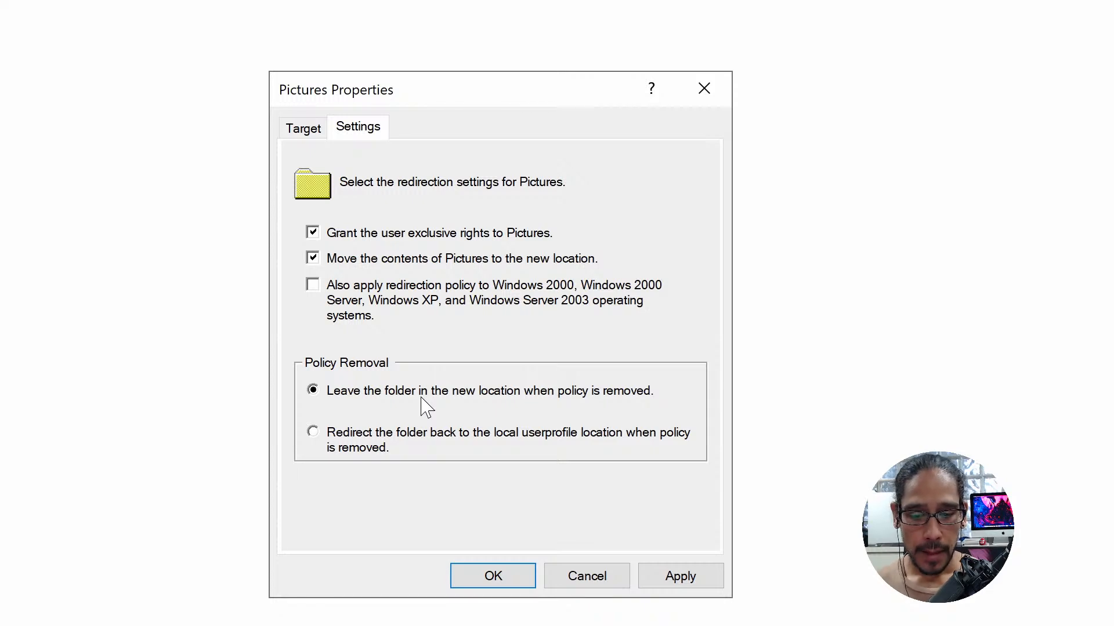
left_click(342, 235)
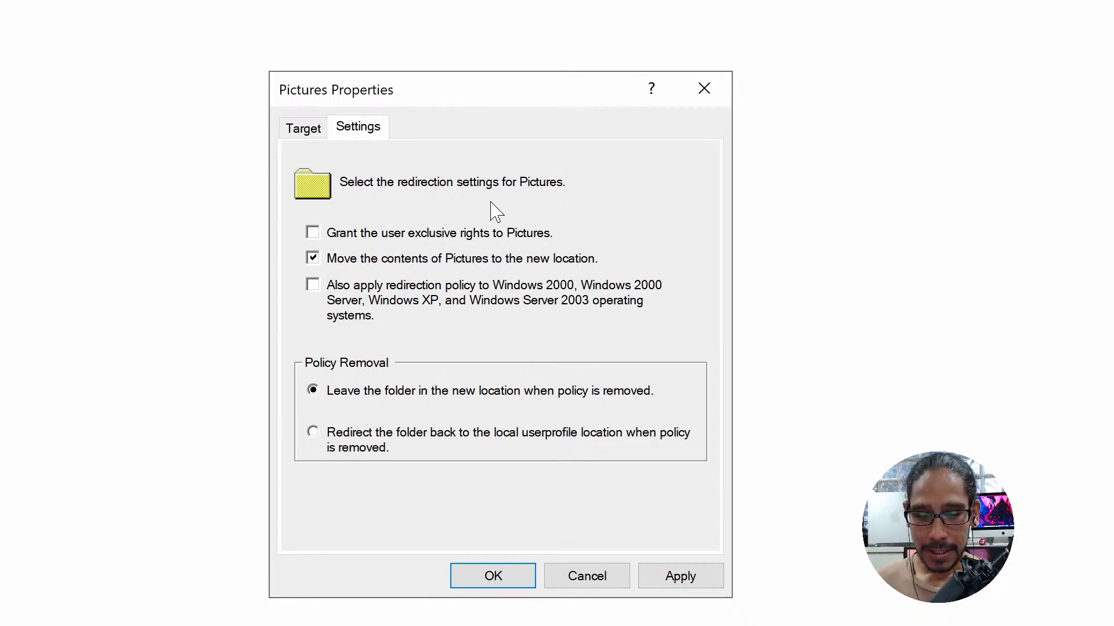
left_click(399, 237)
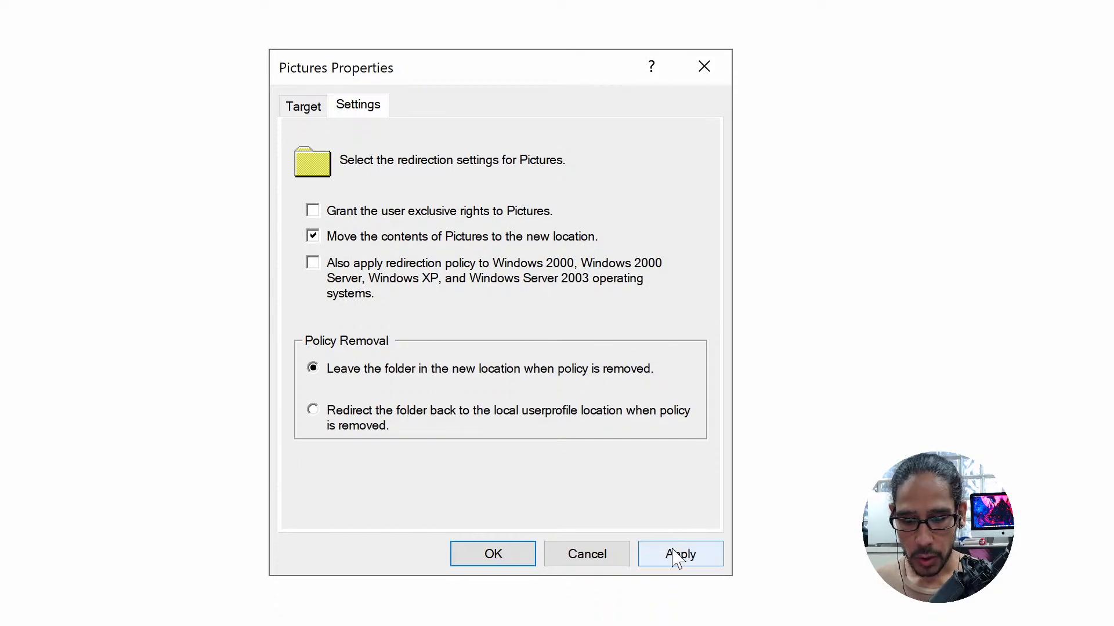
left_click(675, 556)
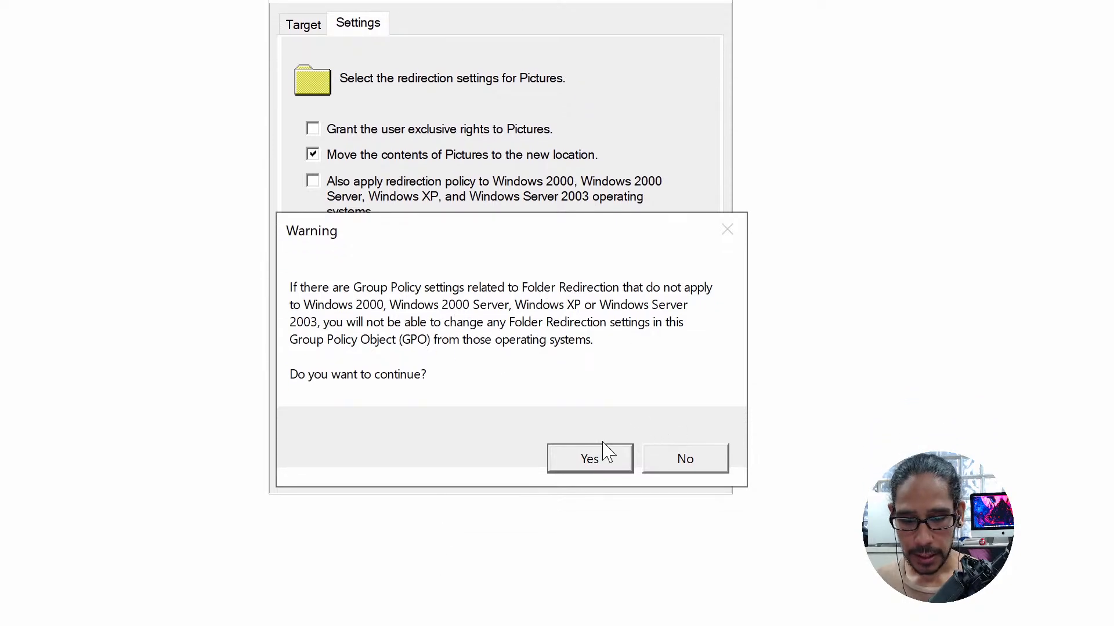
left_click(589, 460)
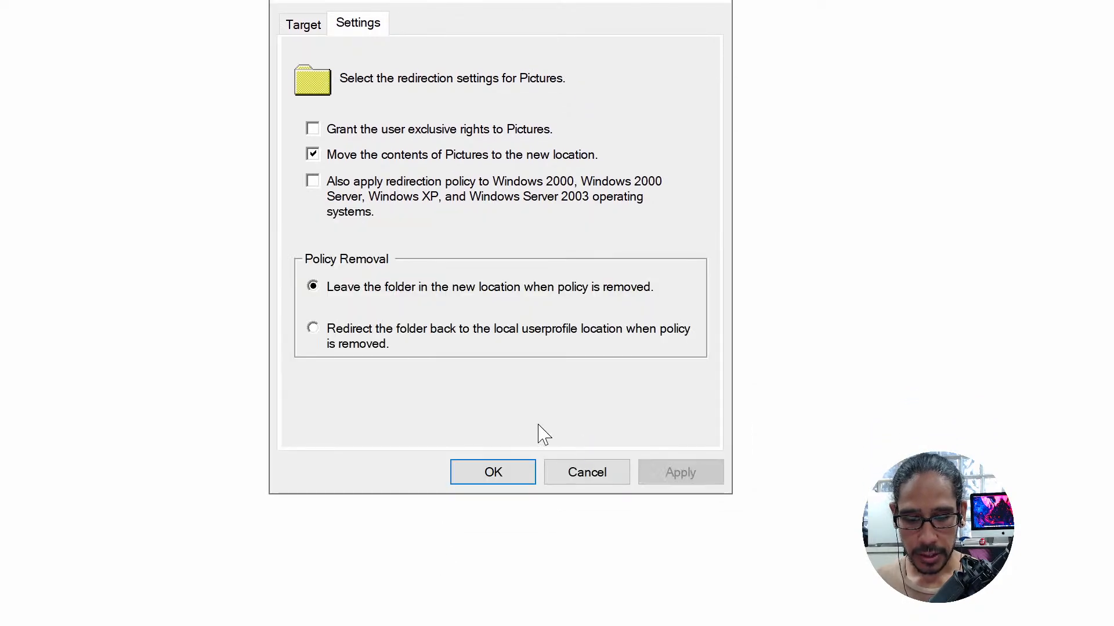
left_click(487, 472)
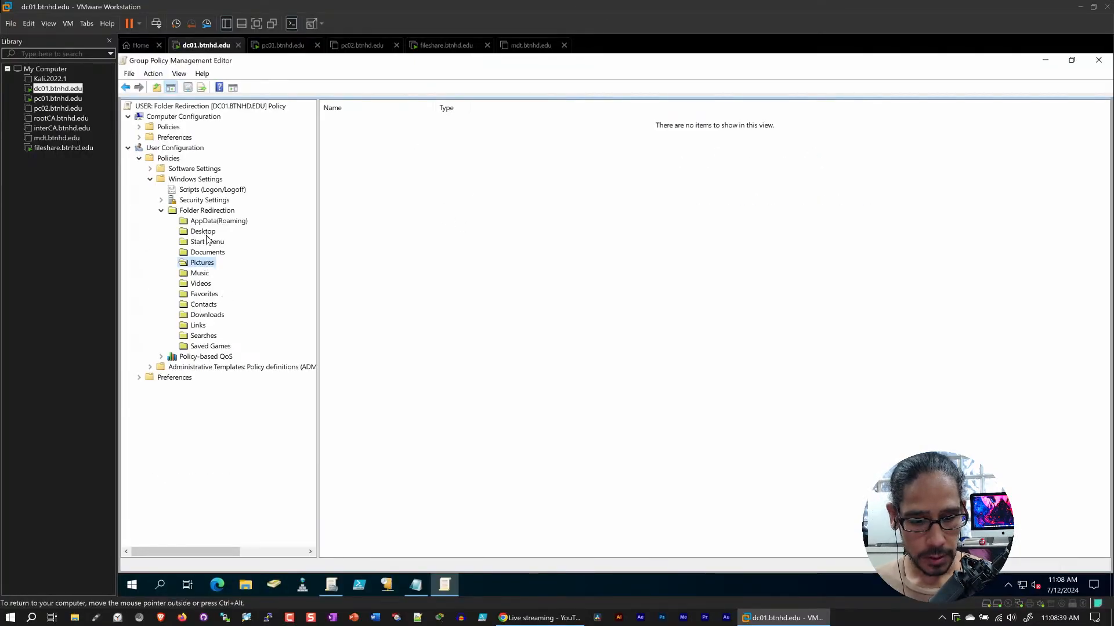
Reopen the Pictures redirection properties to check the saved rights and policy removal settings, and close them
right_click(208, 261)
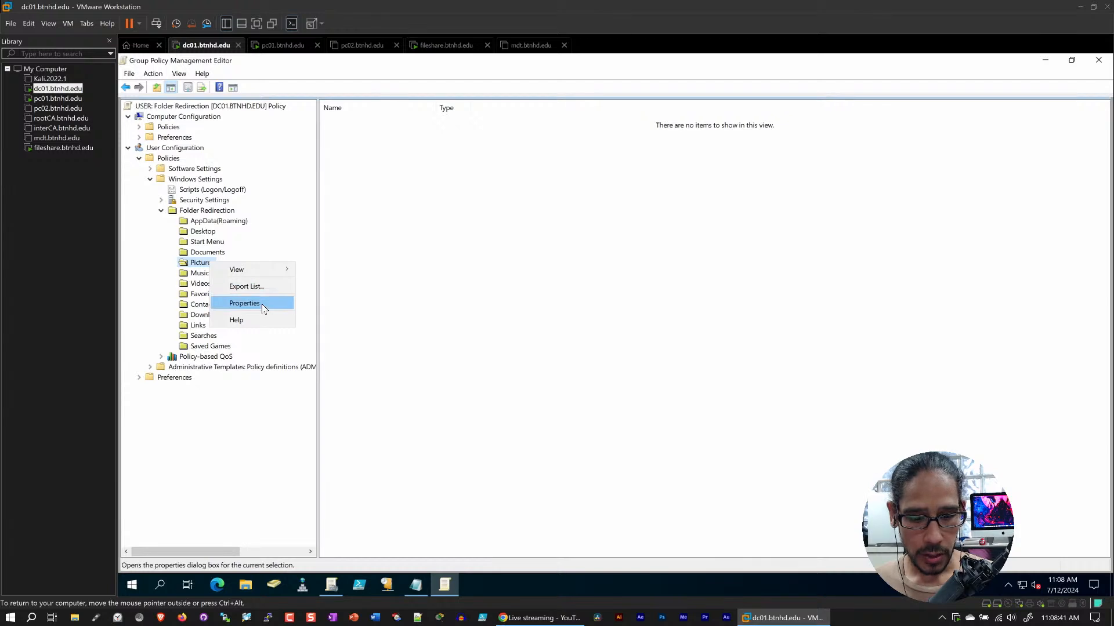
left_click(264, 303)
left_click(544, 209)
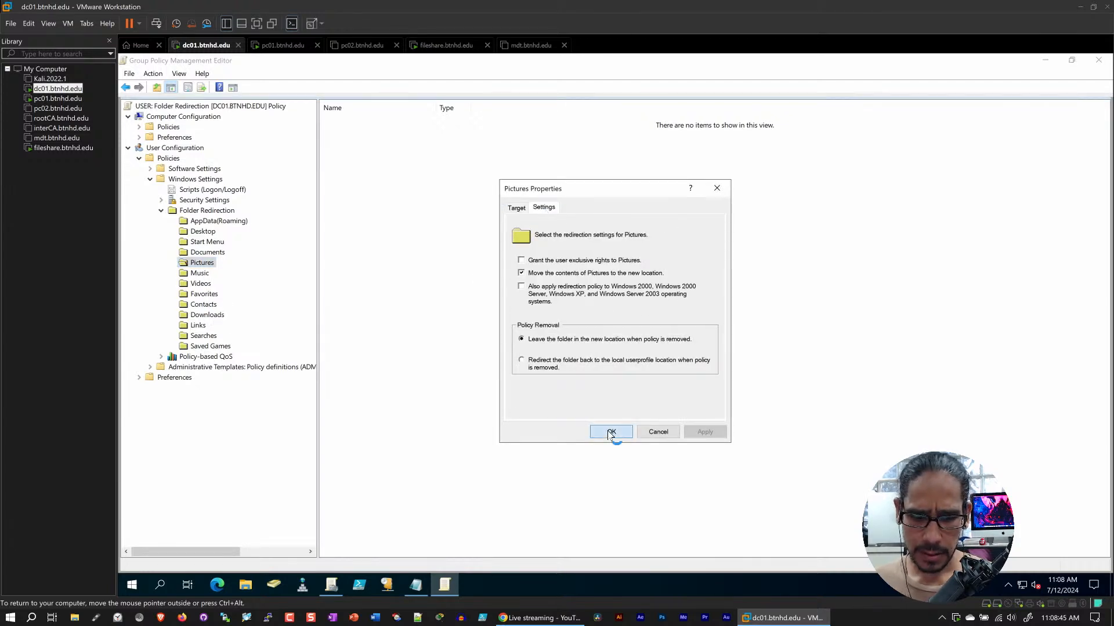
left_click(611, 432)
Check the redirection settings of the Desktop folder for rights and content moving, and close its properties without changes
right_click(213, 233)
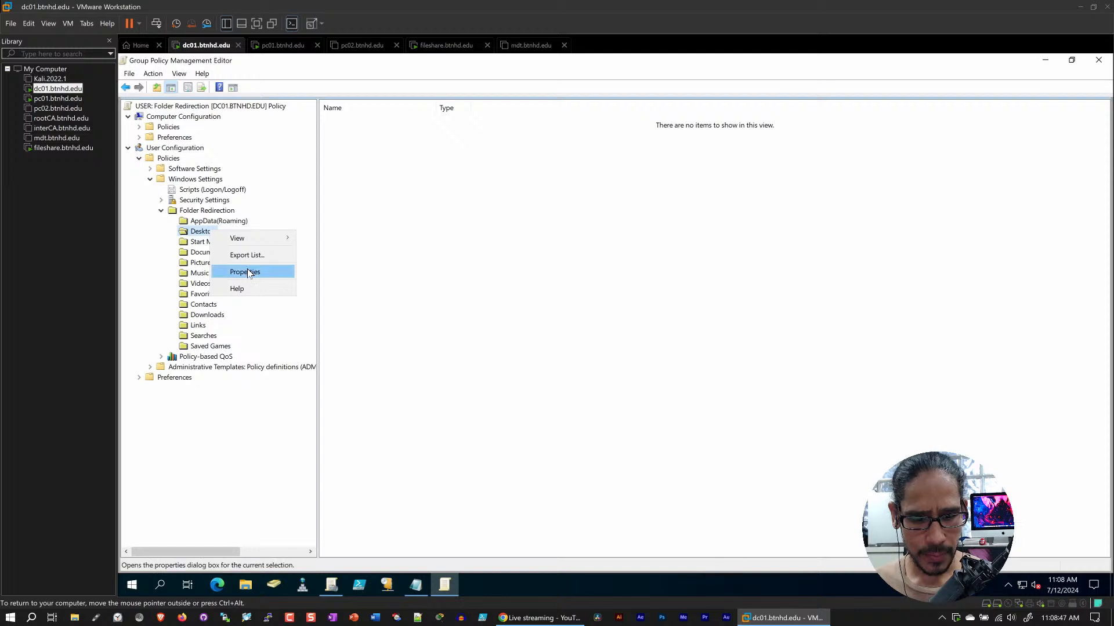
left_click(257, 271)
left_click(544, 209)
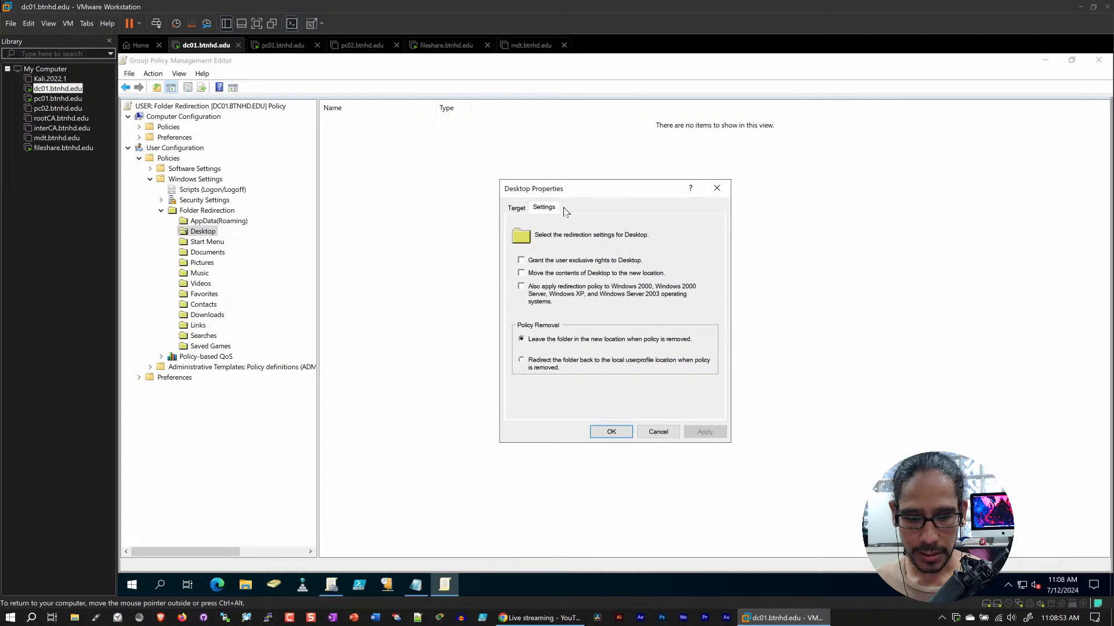
left_click(659, 433)
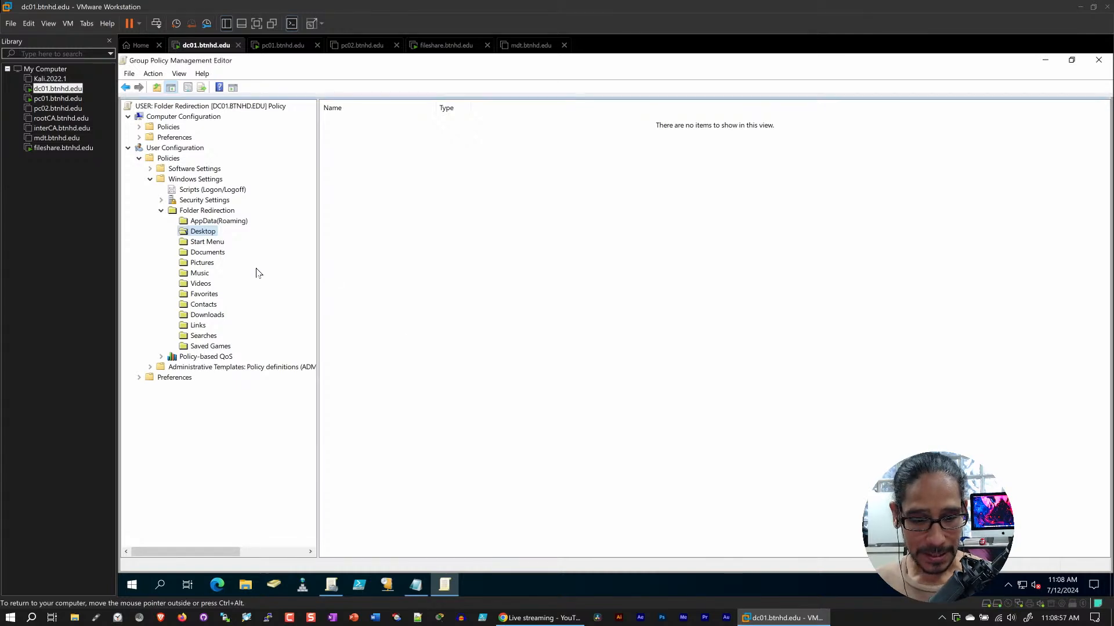
Turn off moving the contents of Pictures to the new location, apply the settings, accept the warning and close the properties
right_click(201, 265)
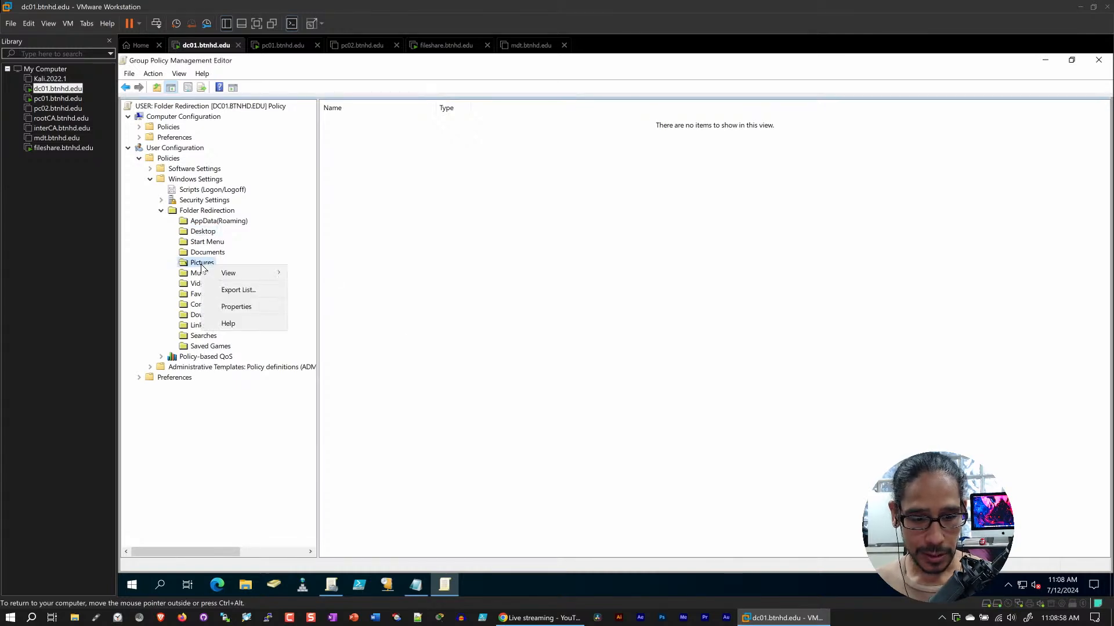
left_click(259, 307)
left_click(543, 208)
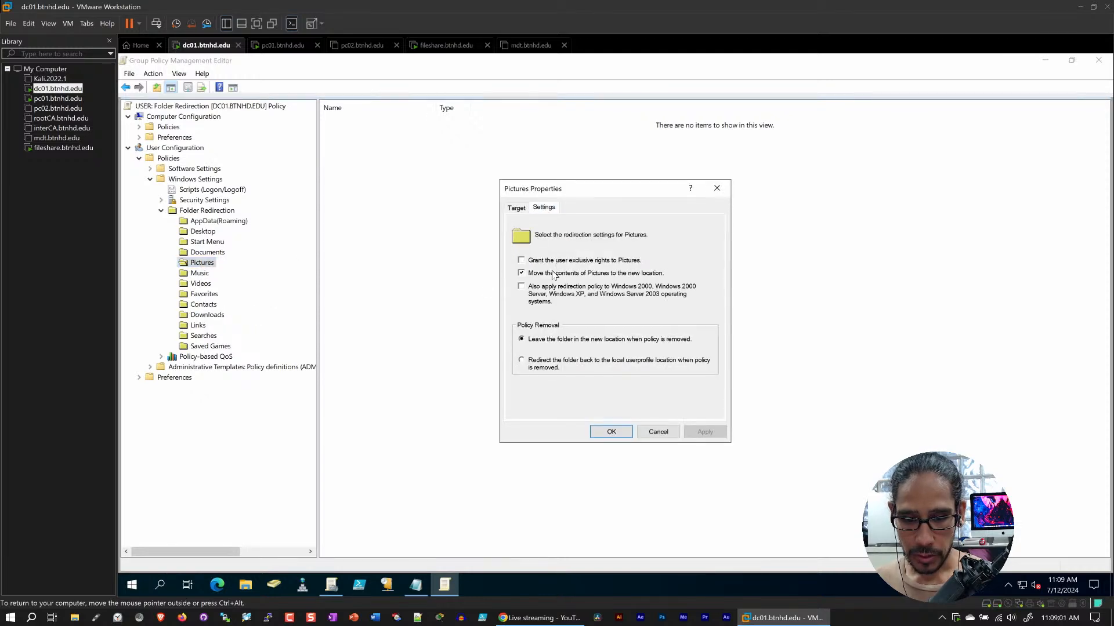
left_click(704, 432)
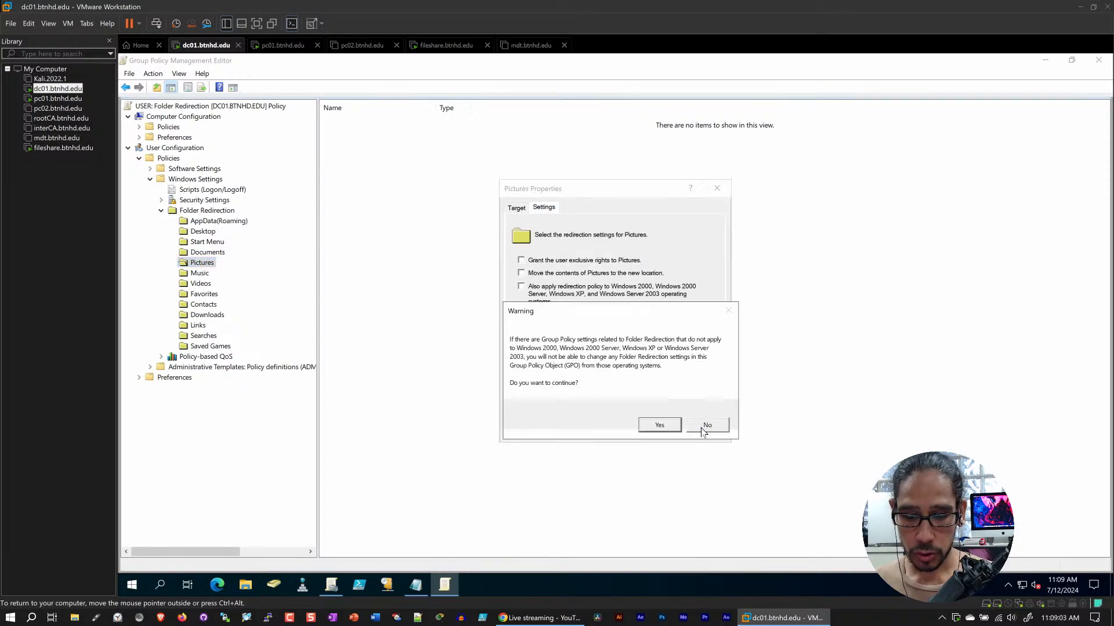
left_click(653, 425)
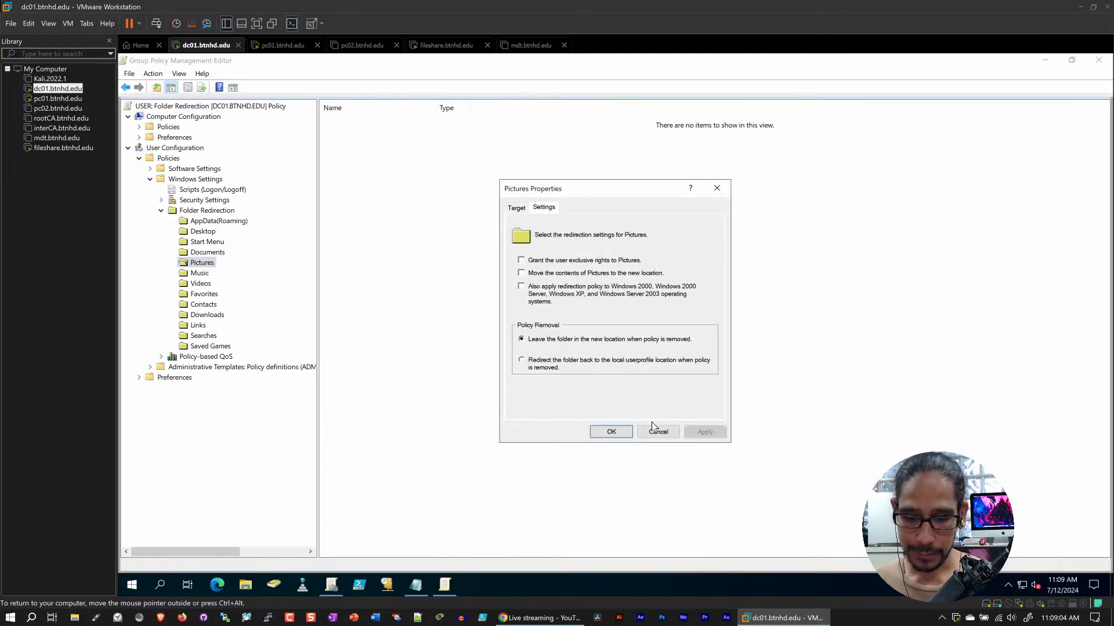
left_click(609, 431)
Check the Downloads redirection properties for the group target, rights, content moving and policy removal settings, and close them
left_click(209, 232)
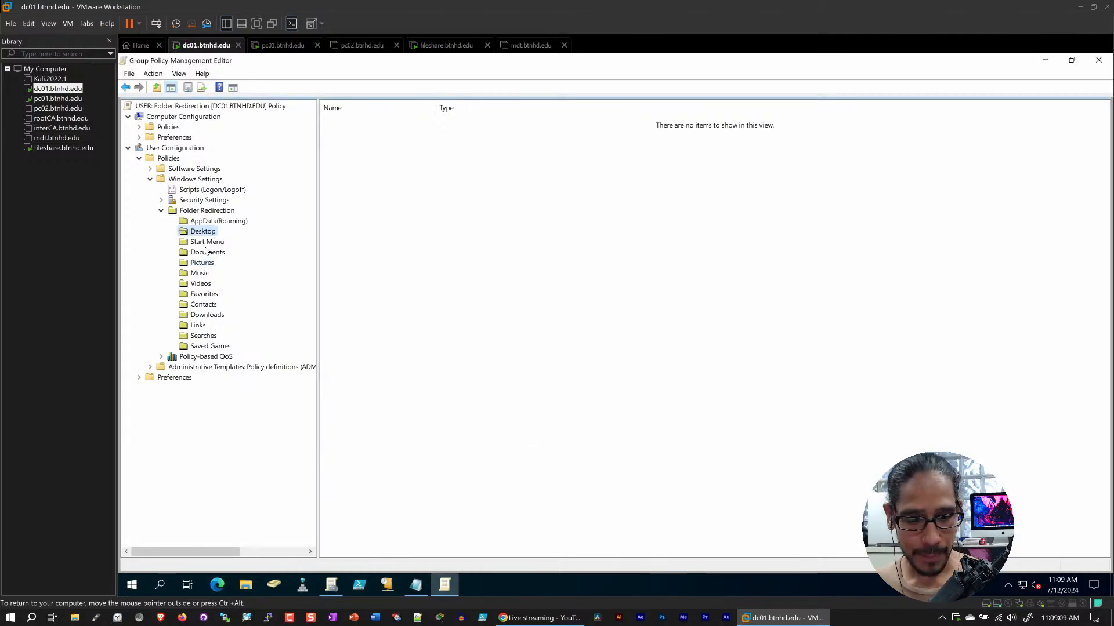
left_click(207, 252)
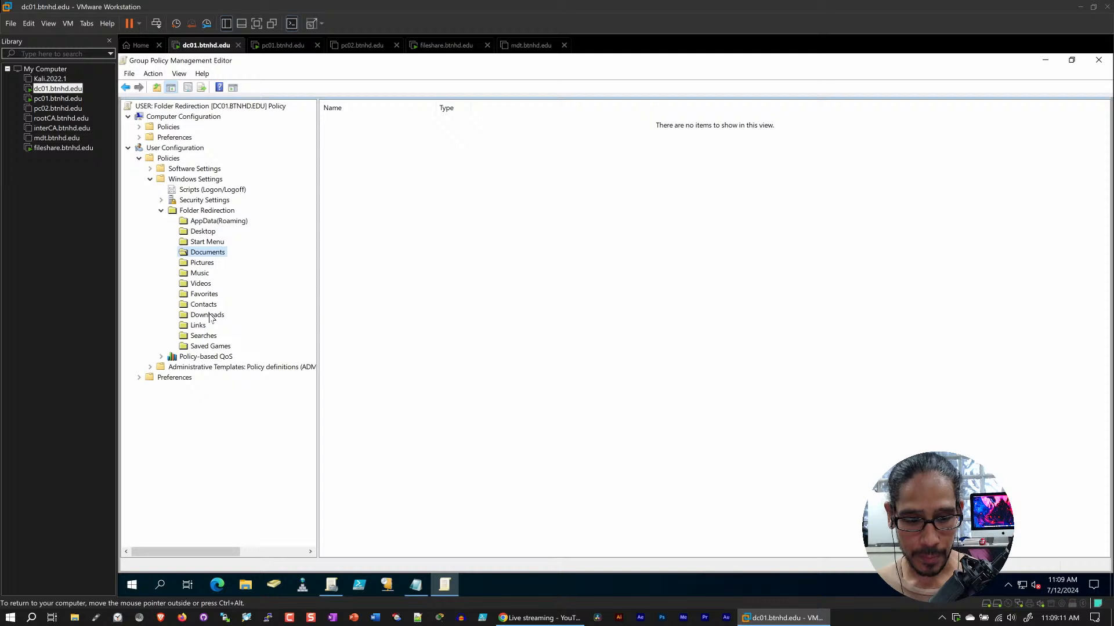
left_click(210, 315)
right_click(210, 315)
left_click(246, 357)
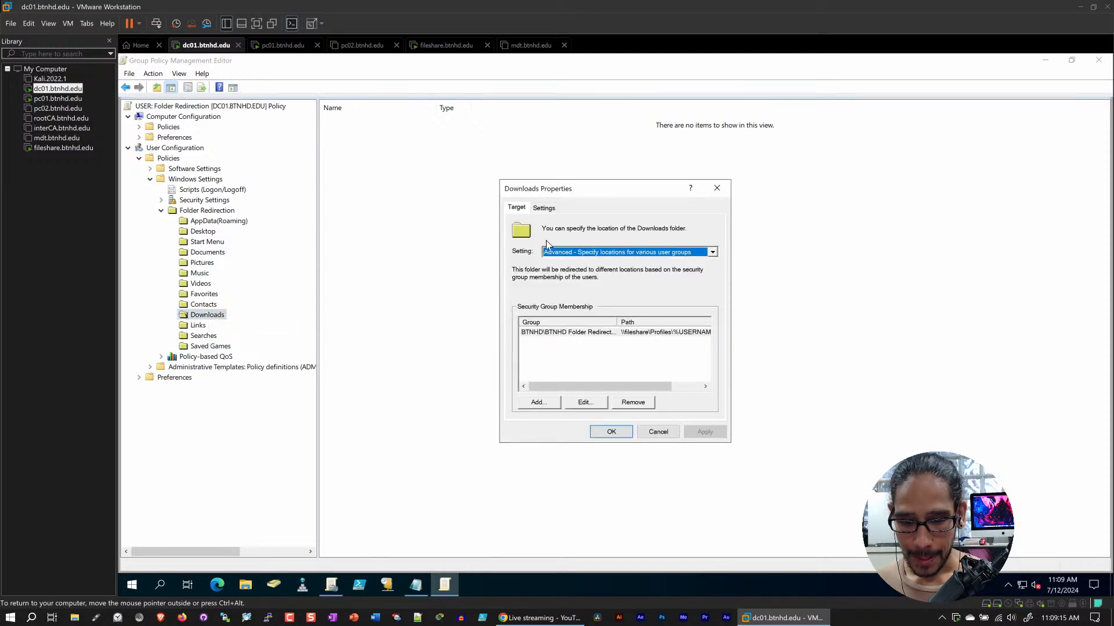
left_click(544, 207)
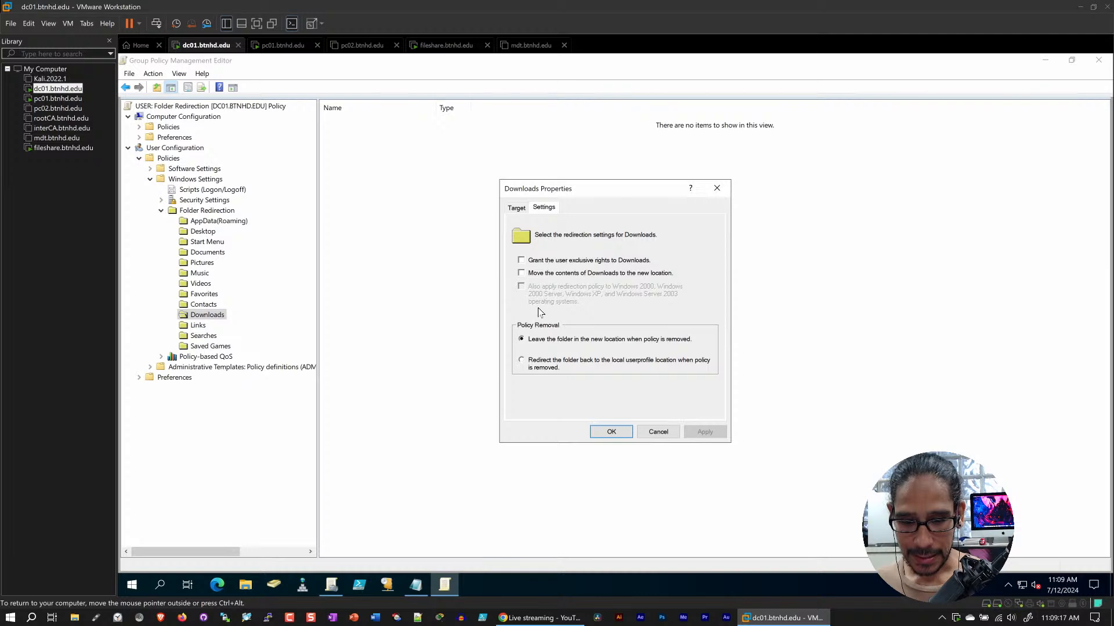
left_click(612, 432)
Recheck the Pictures redirection settings to verify the saved rights and content moving options, and close the properties
left_click(205, 233)
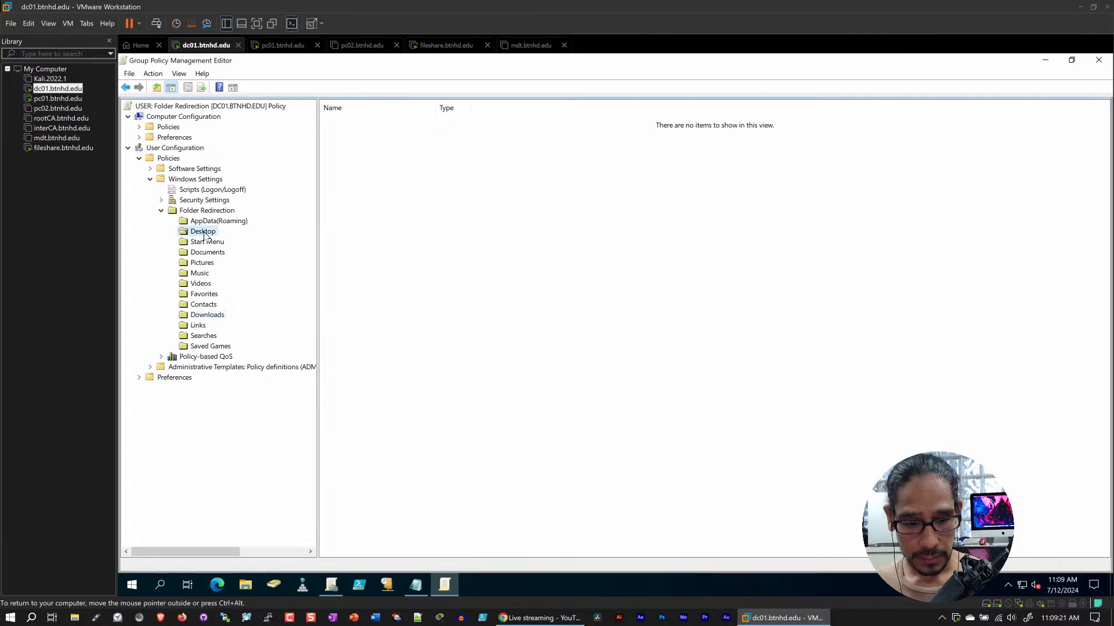
left_click(202, 263)
right_click(202, 263)
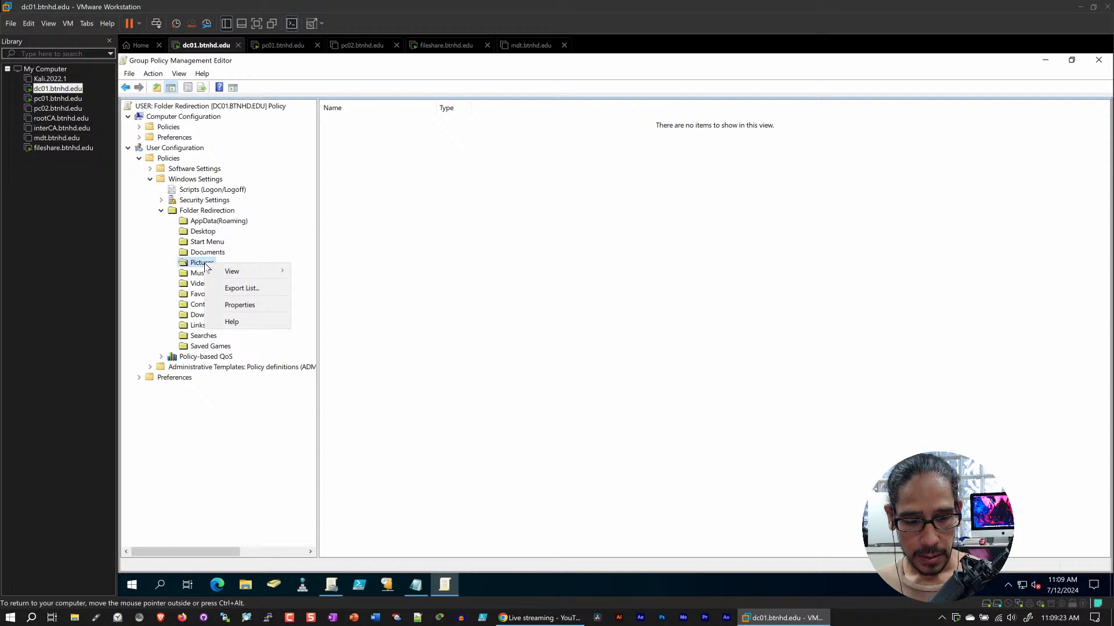
left_click(239, 306)
left_click(545, 208)
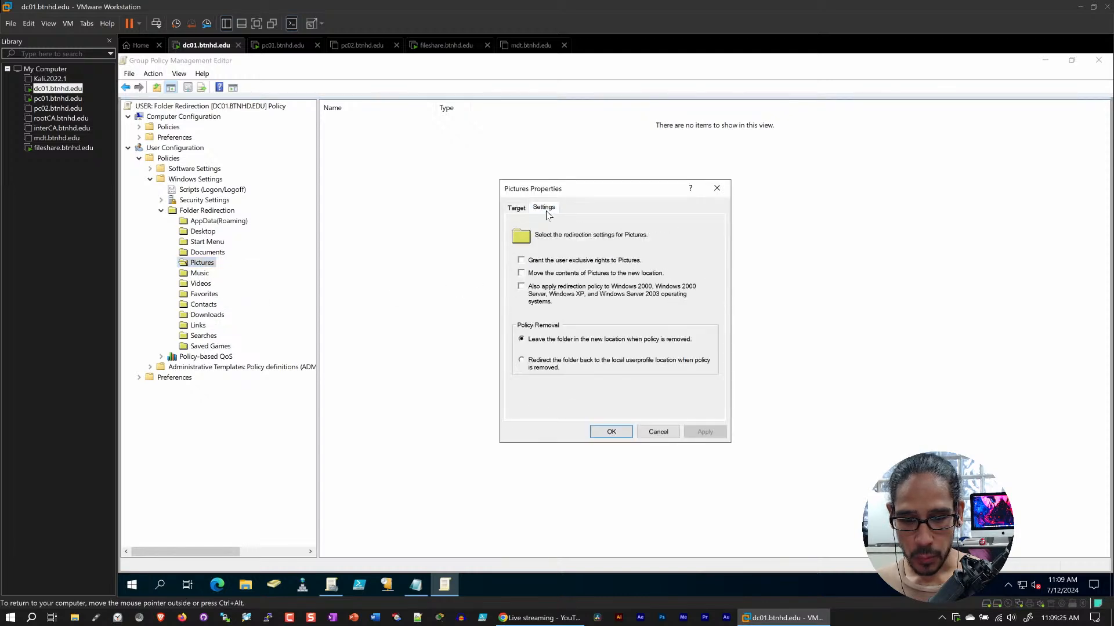
left_click(613, 432)
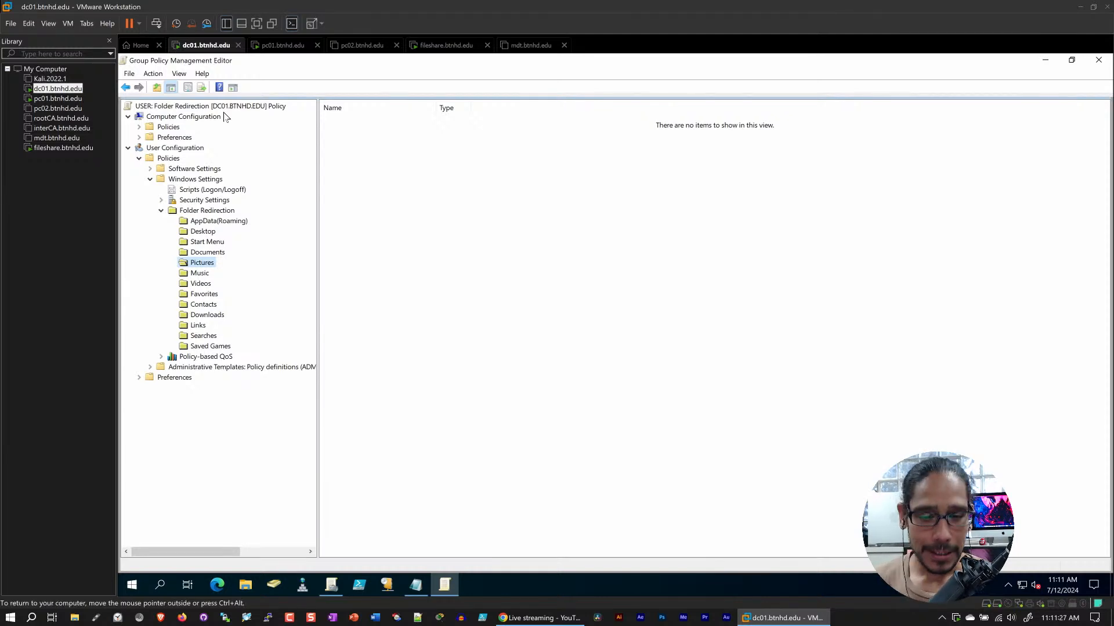
Switch to the pc01.btnhd.edu virtual machine and sign out the current user
left_click(279, 45)
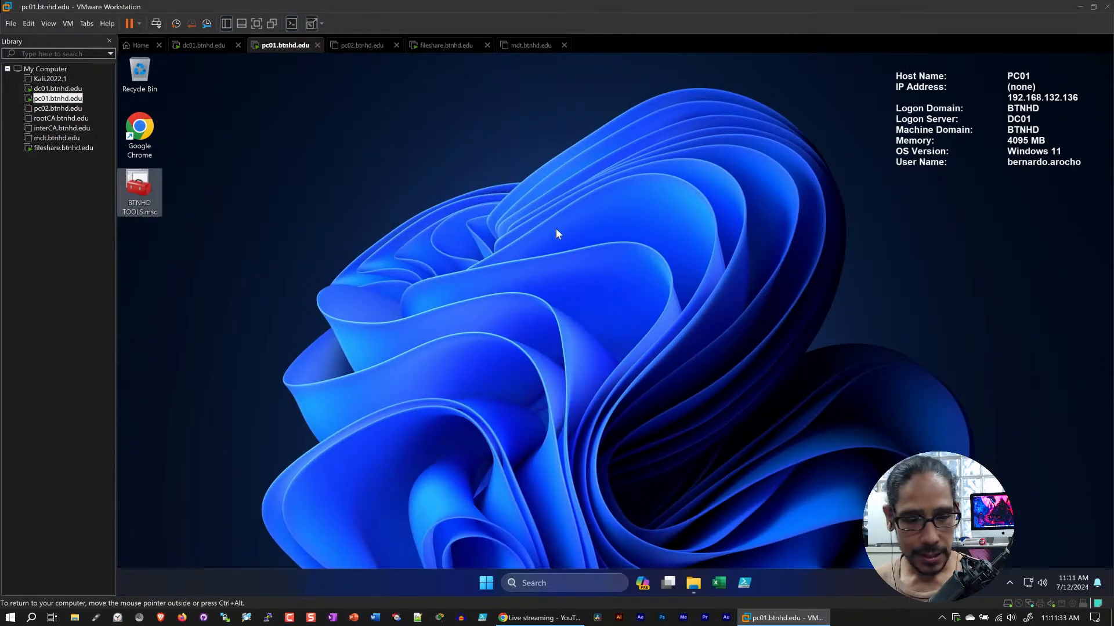
left_click(486, 583)
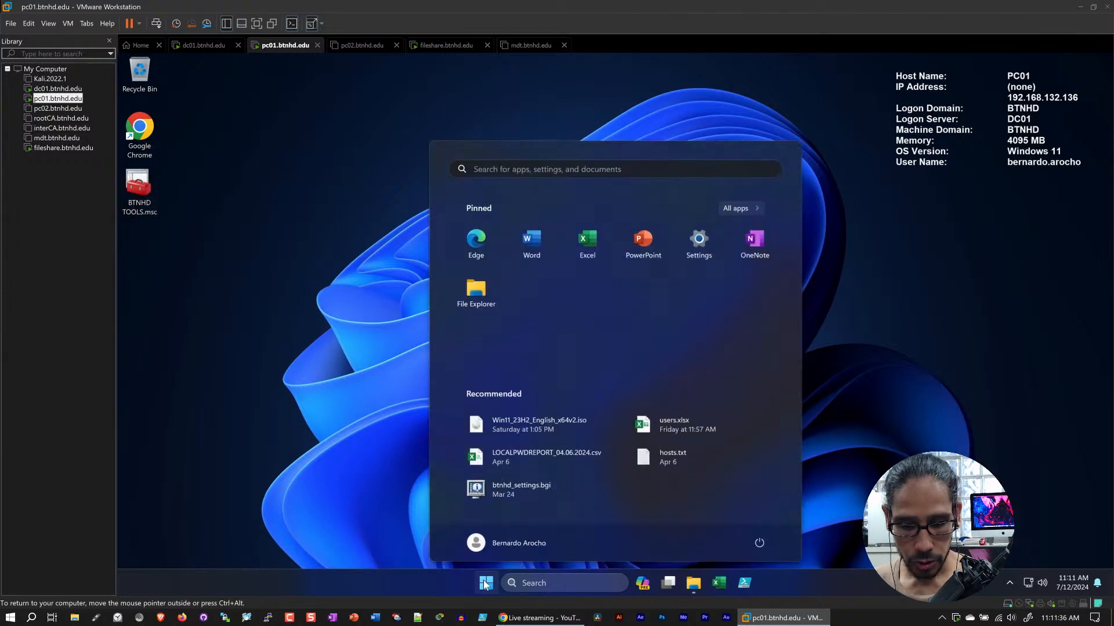
left_click(515, 544)
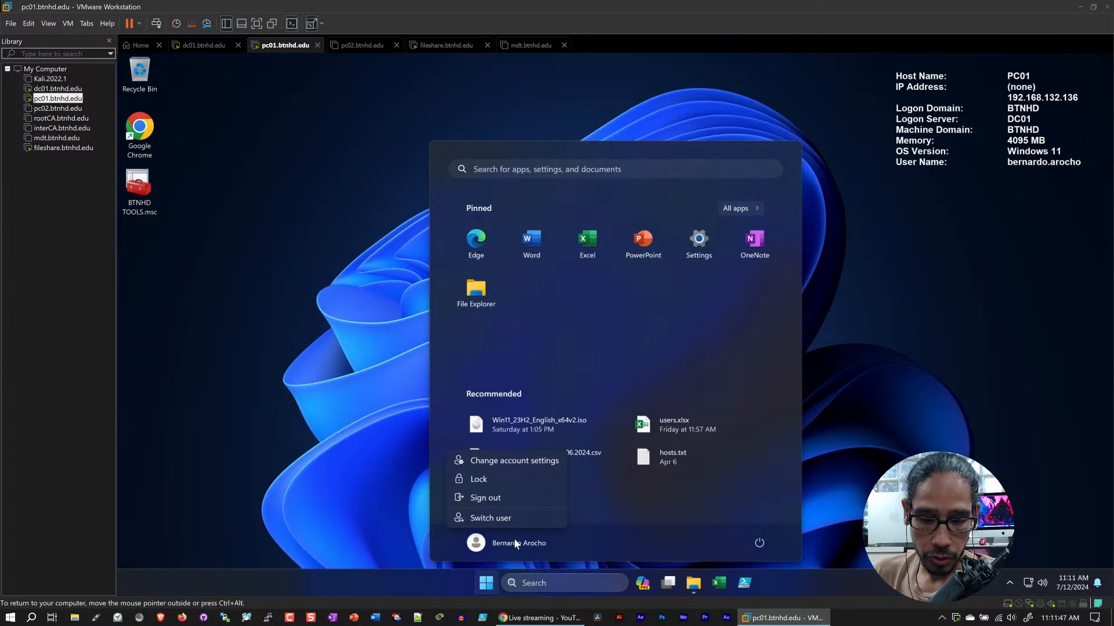
left_click(510, 500)
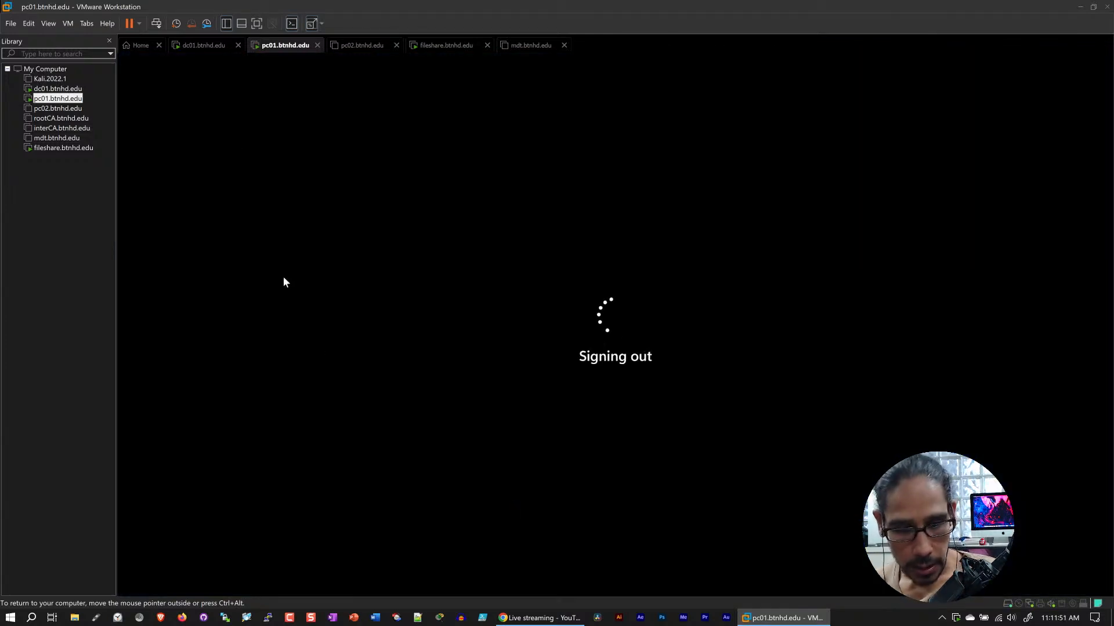
Return to dc01.btnhd.edu, review the Desktop, Documents, Downloads and Pictures redirection entries and the UNC path notes, and close the policy editor
left_click(202, 47)
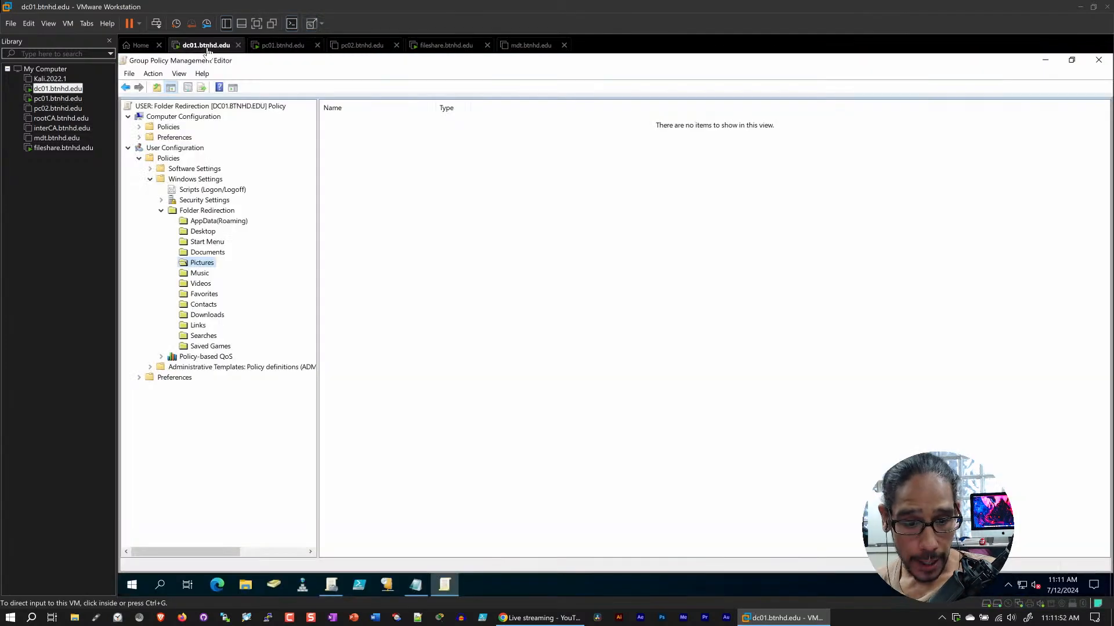
left_click(215, 243)
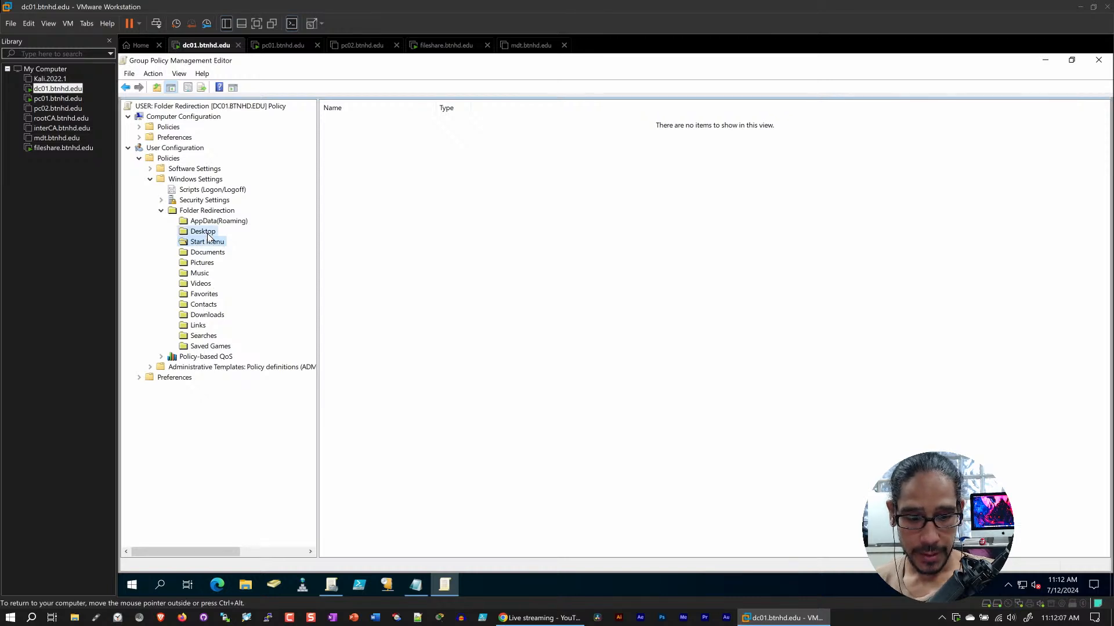
left_click(208, 234)
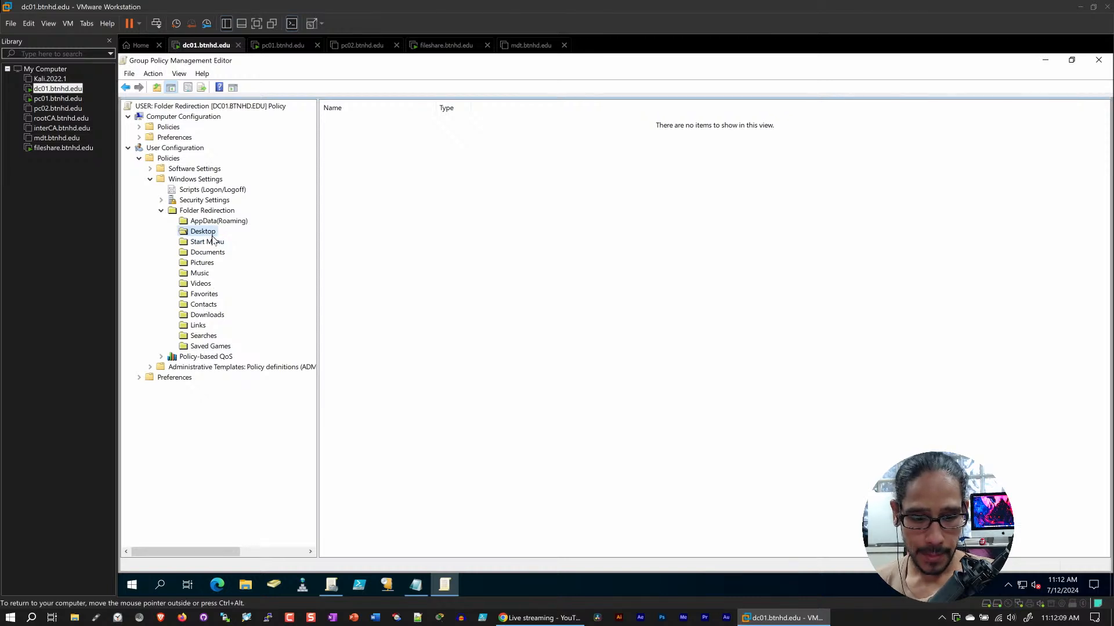
left_click(212, 255)
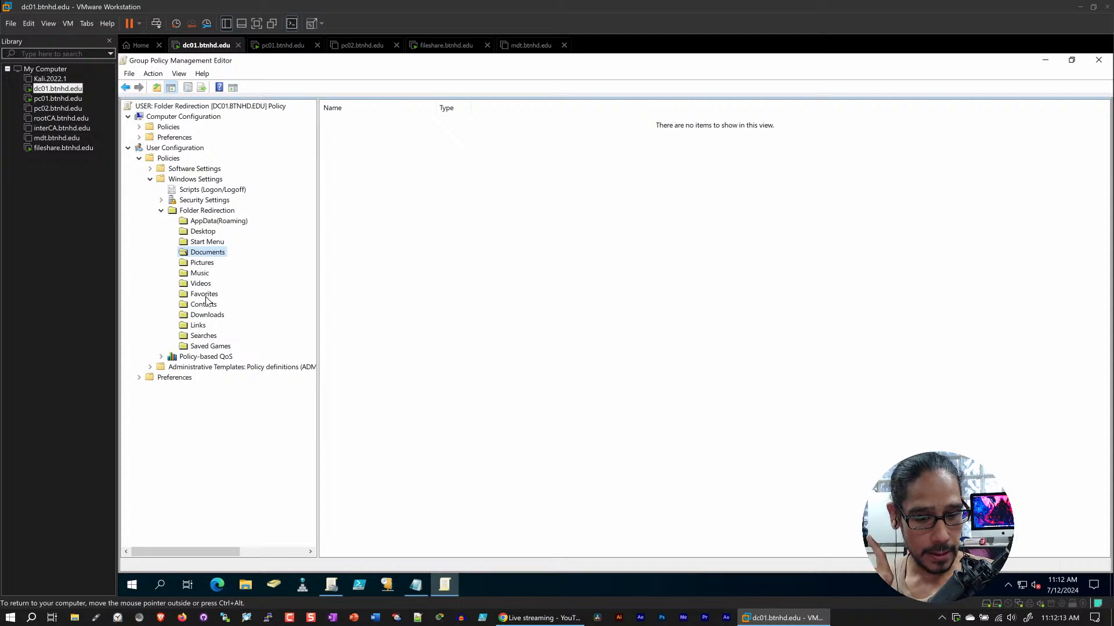
left_click(208, 316)
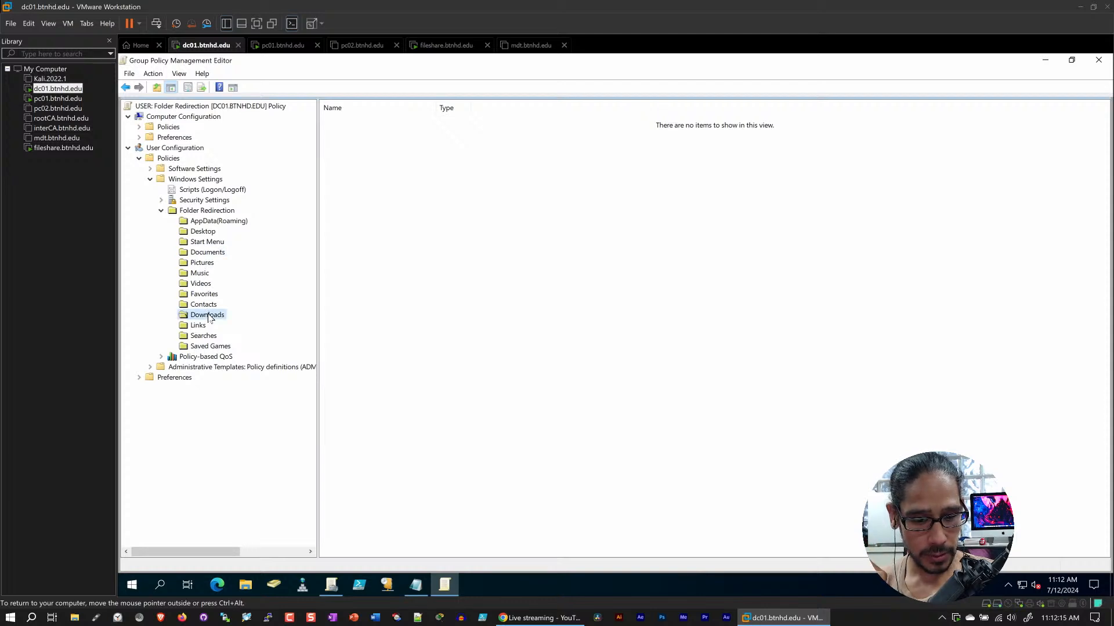
left_click(415, 580)
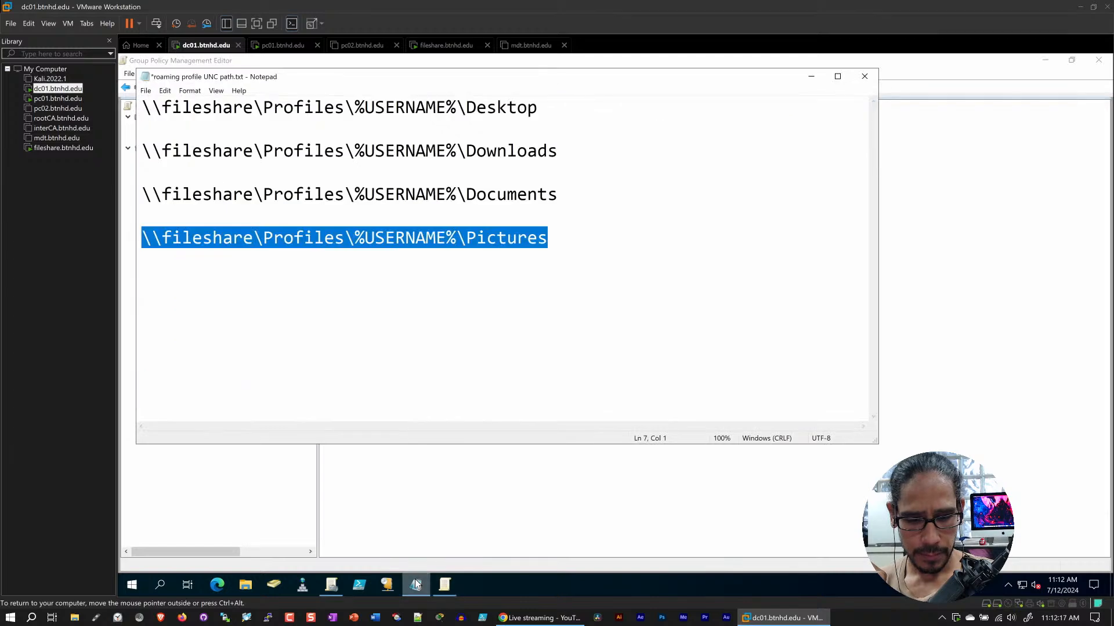
left_click(415, 580)
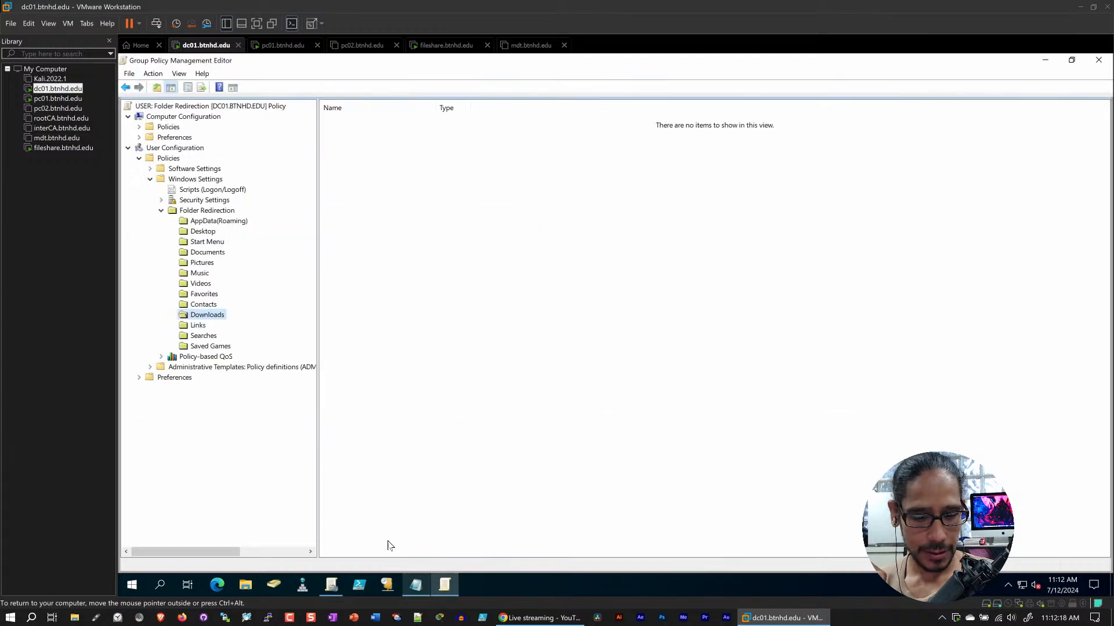
left_click(200, 264)
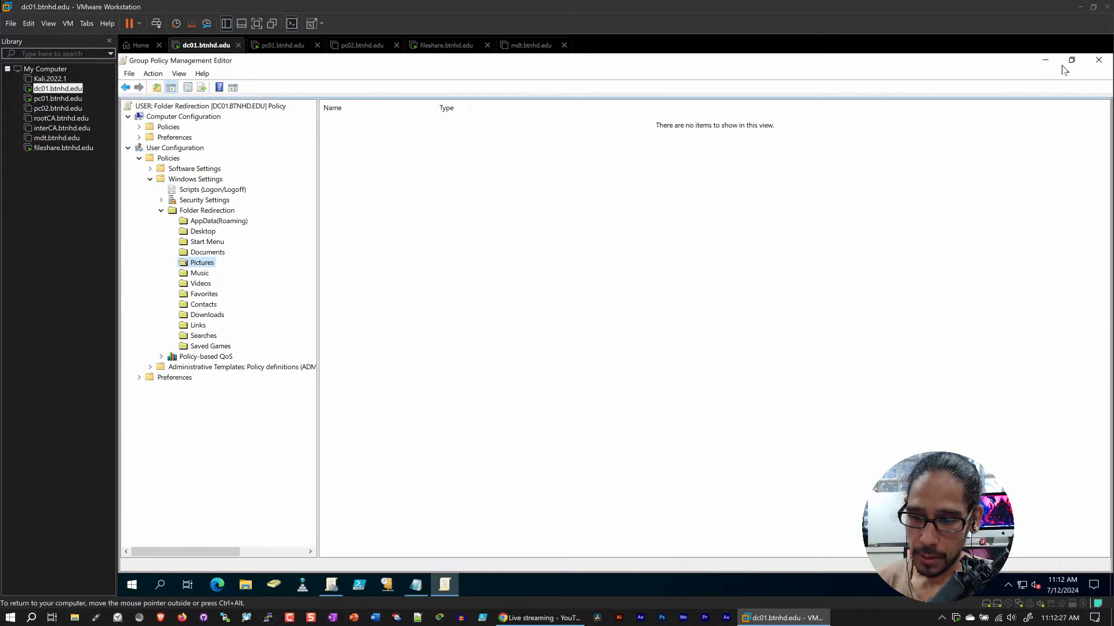
left_click(1098, 60)
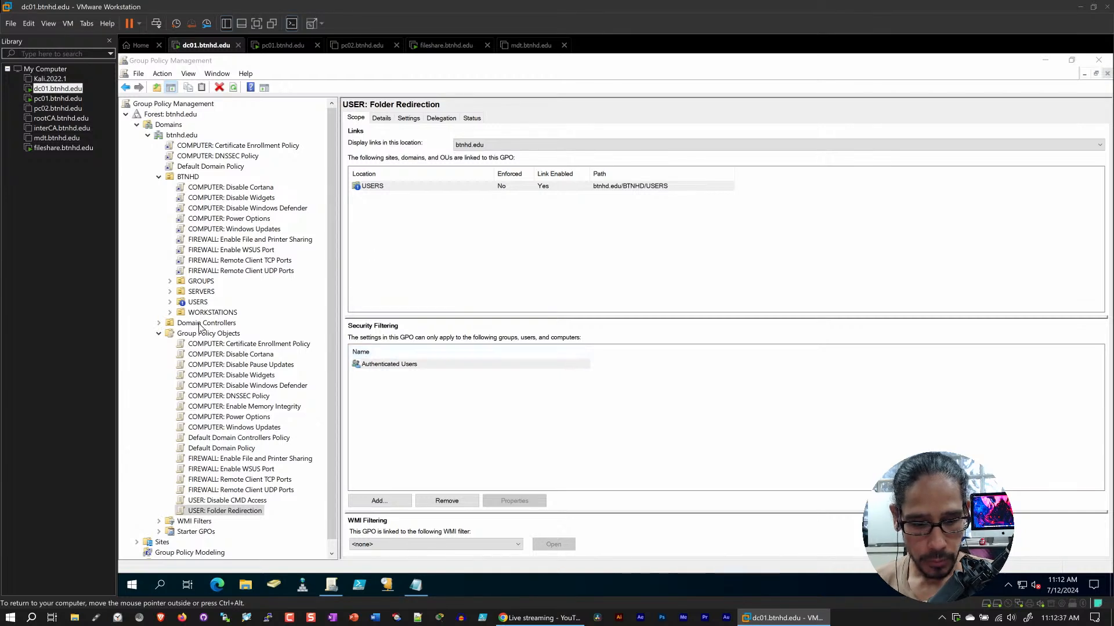
Expand the USERS organizational unit and examine its linked policies, inheritance order and the scope of USER: Folder Redirection
left_click(186, 305)
left_click(170, 302)
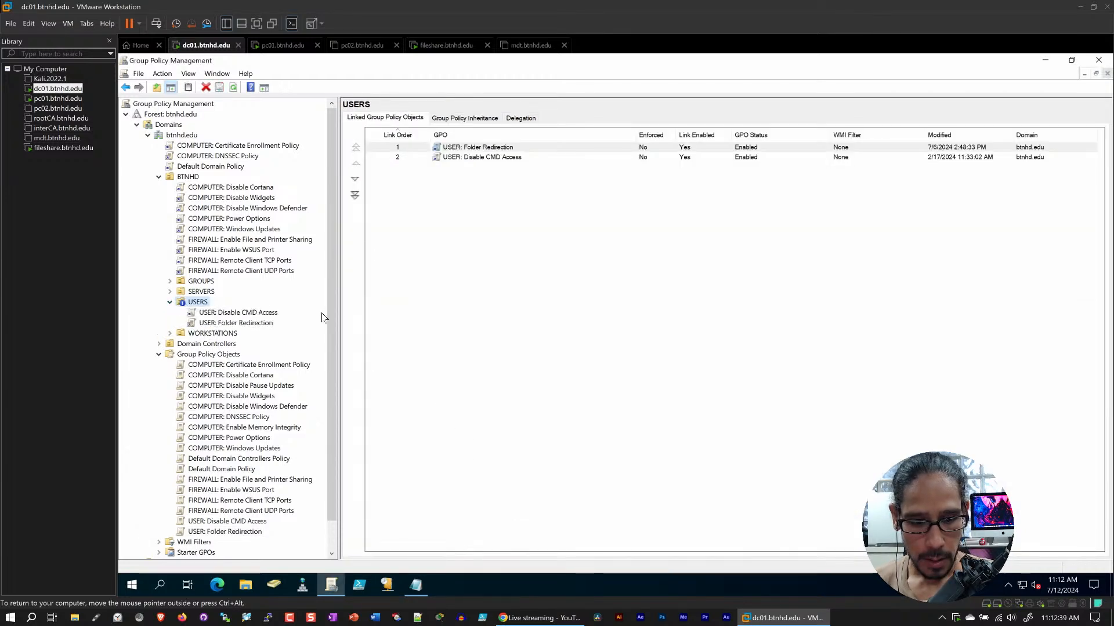
left_click_drag(336, 306, 331, 342)
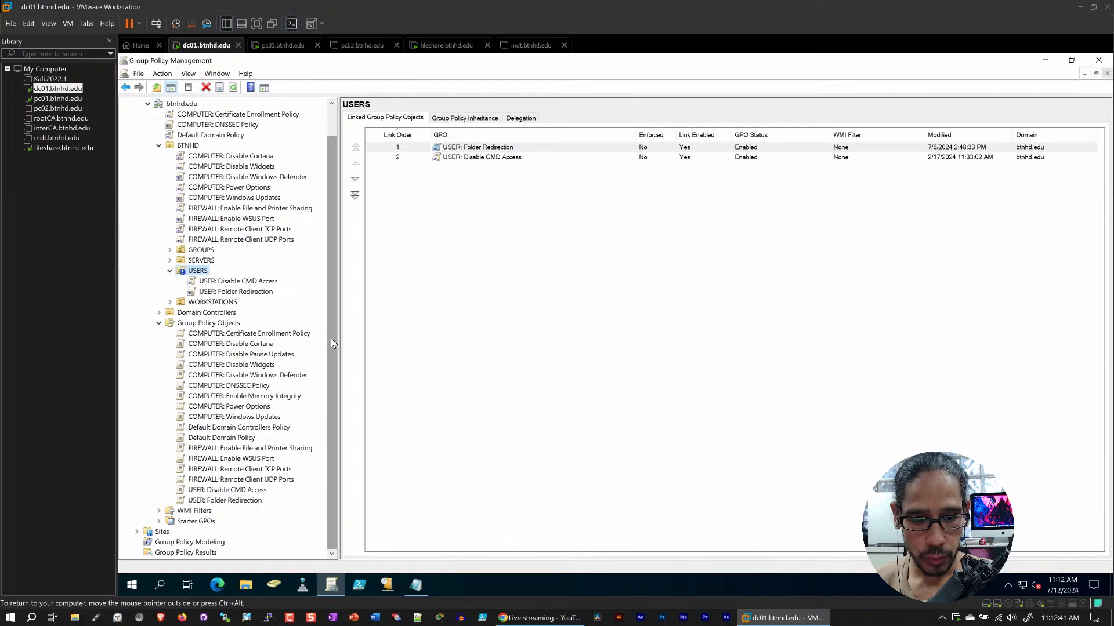
left_click(247, 292)
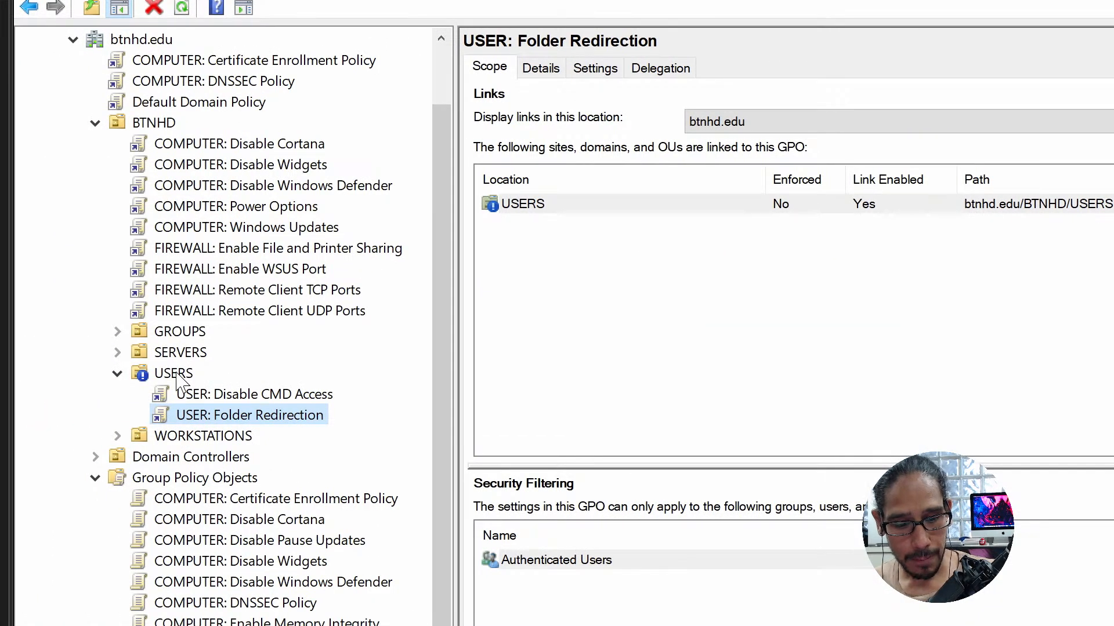
left_click(175, 375)
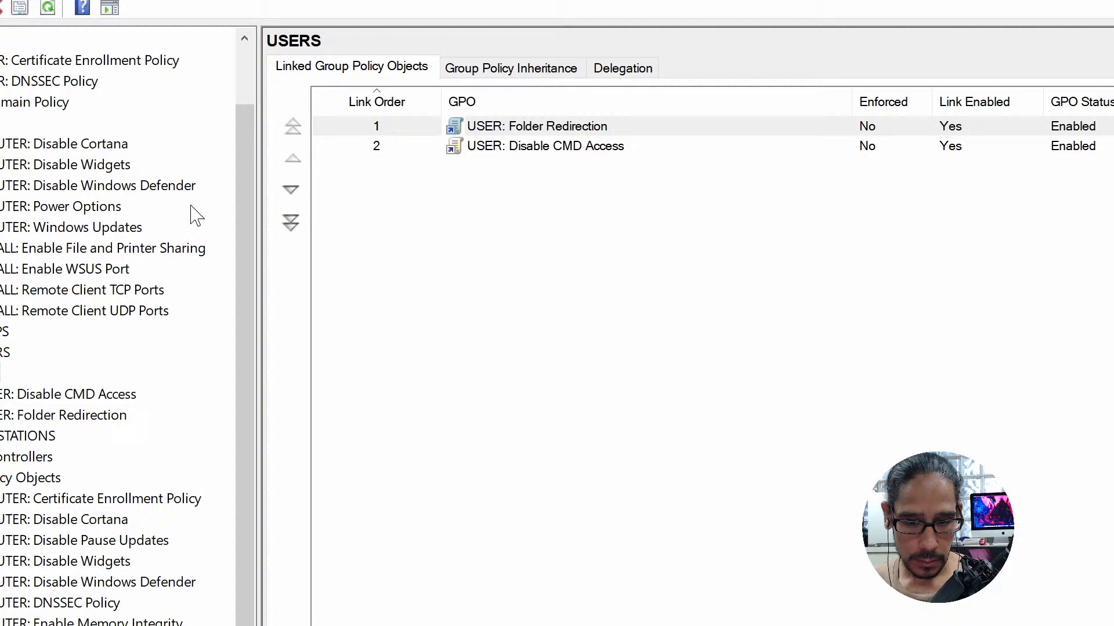
left_click(545, 70)
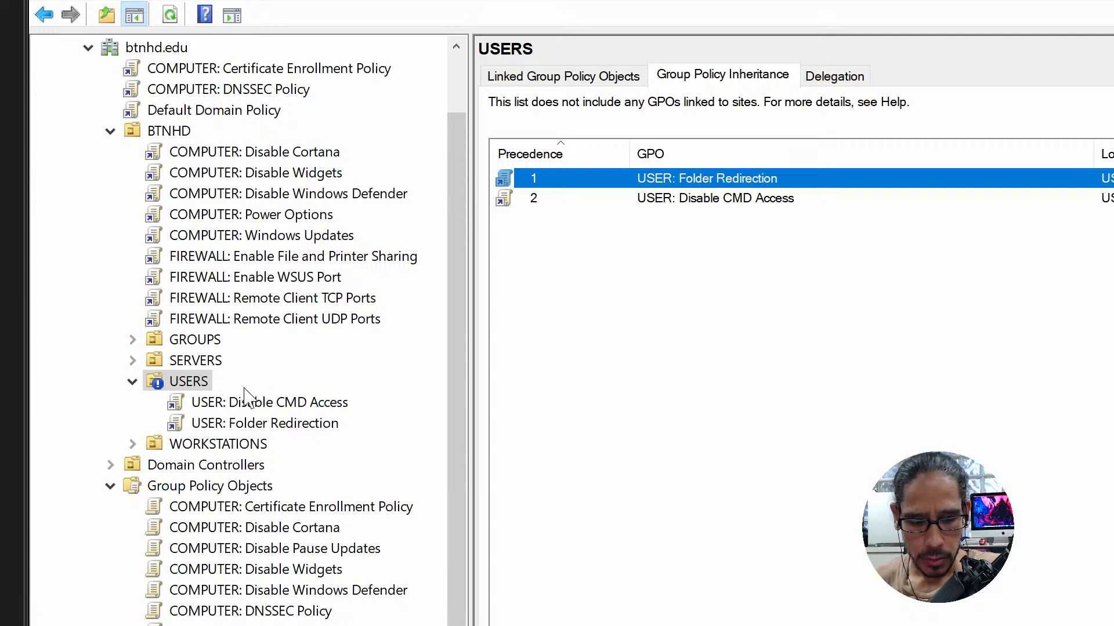
left_click(244, 428)
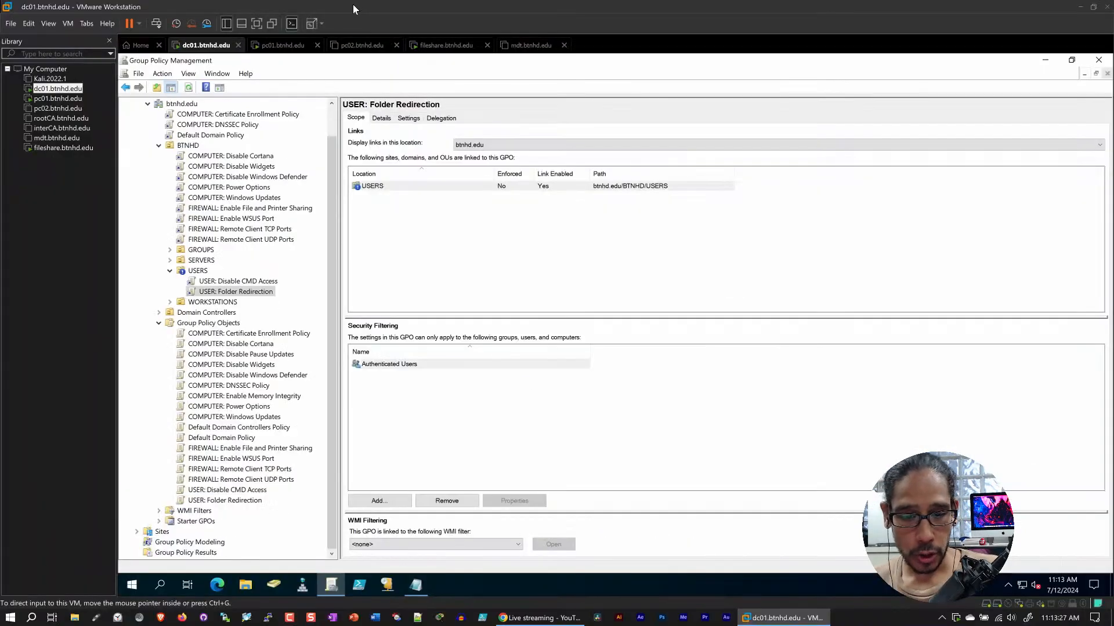
On pc01.btnhd.edu, choose to sign in as another user and enter the test user's logon name
left_click(280, 45)
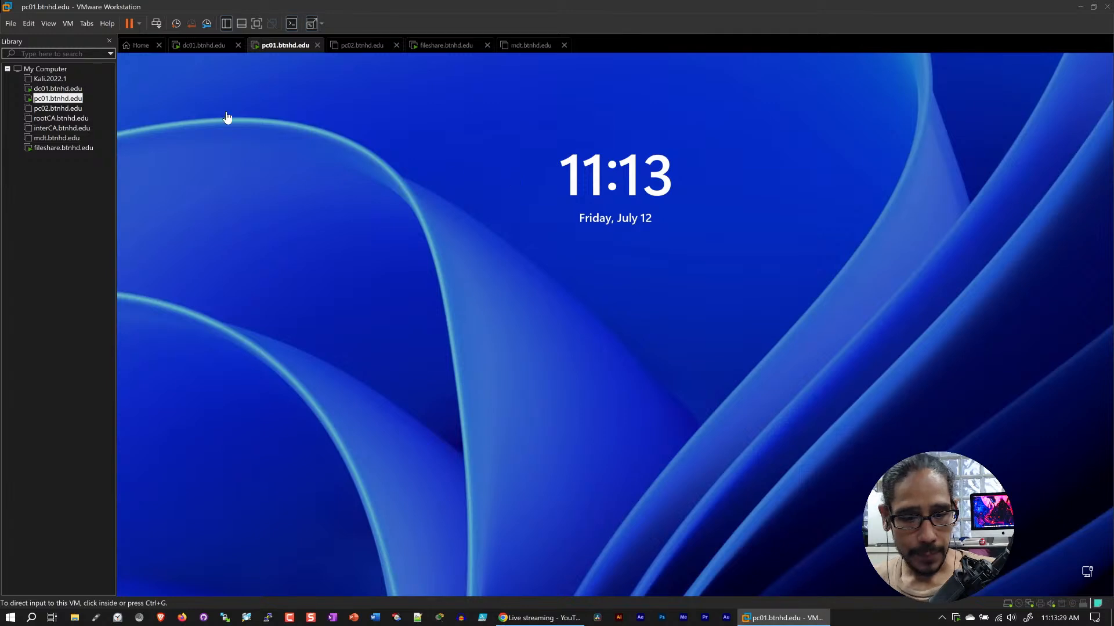
left_click(157, 24)
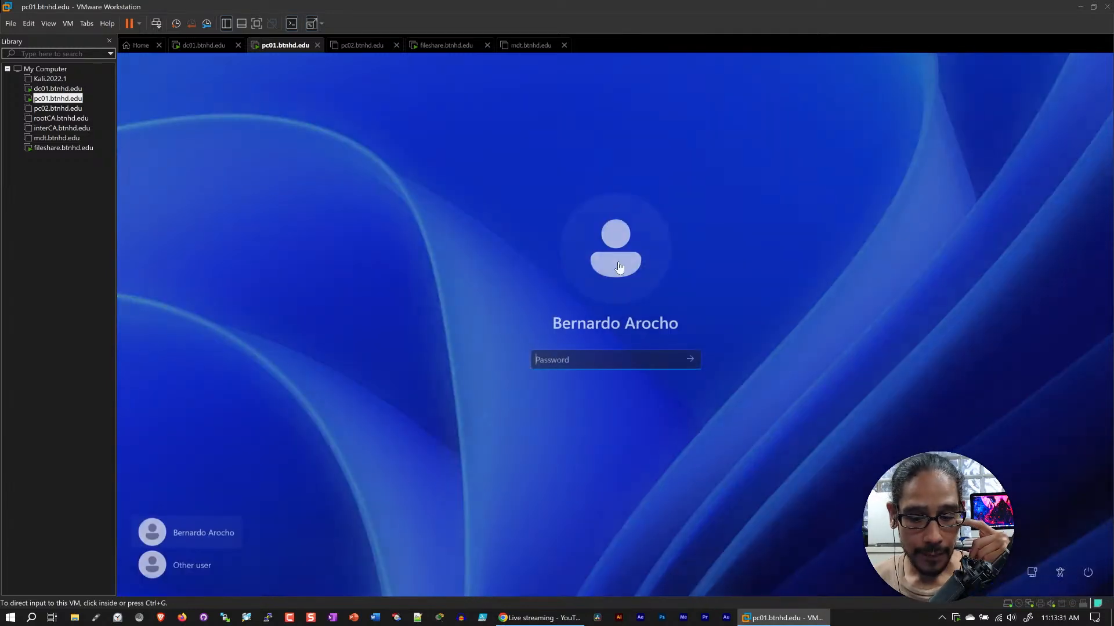
left_click(201, 566)
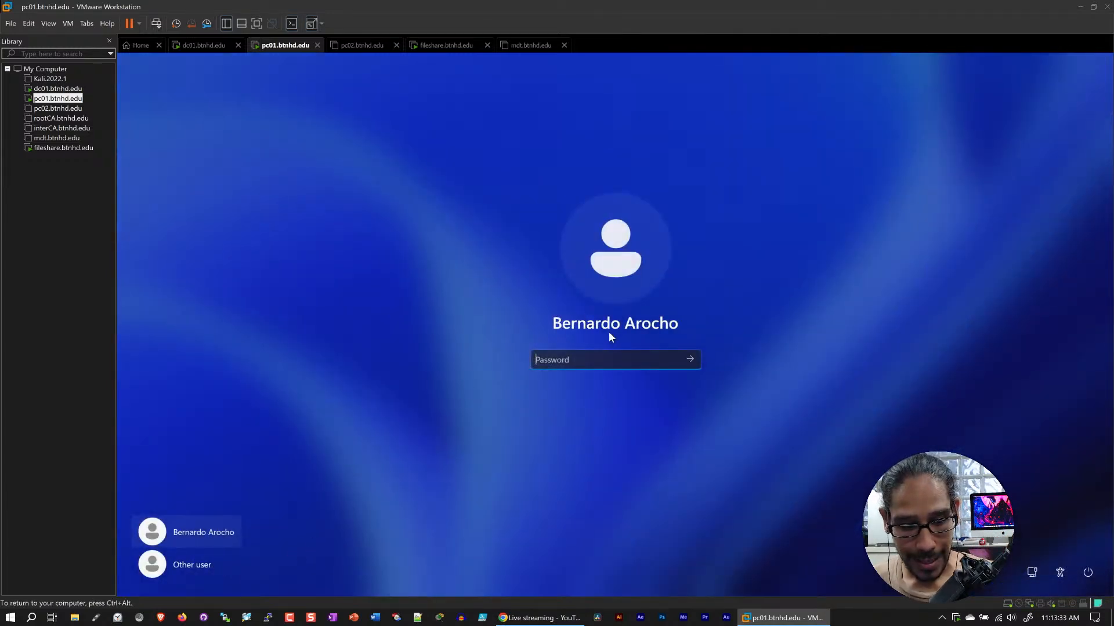
left_click(188, 565)
type("barry")
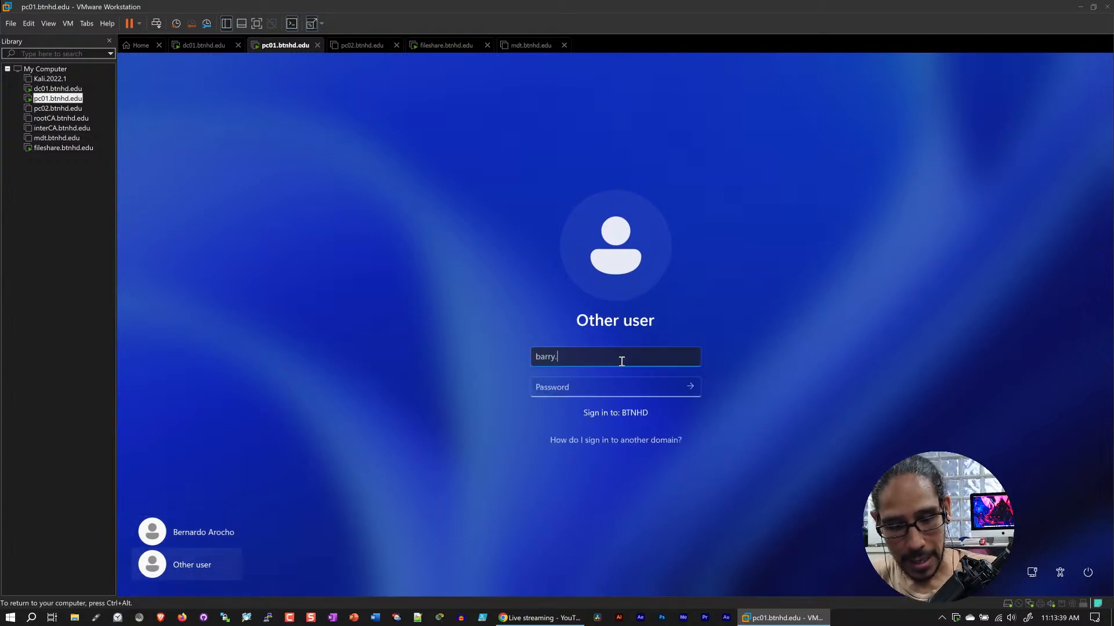
type(".allen")
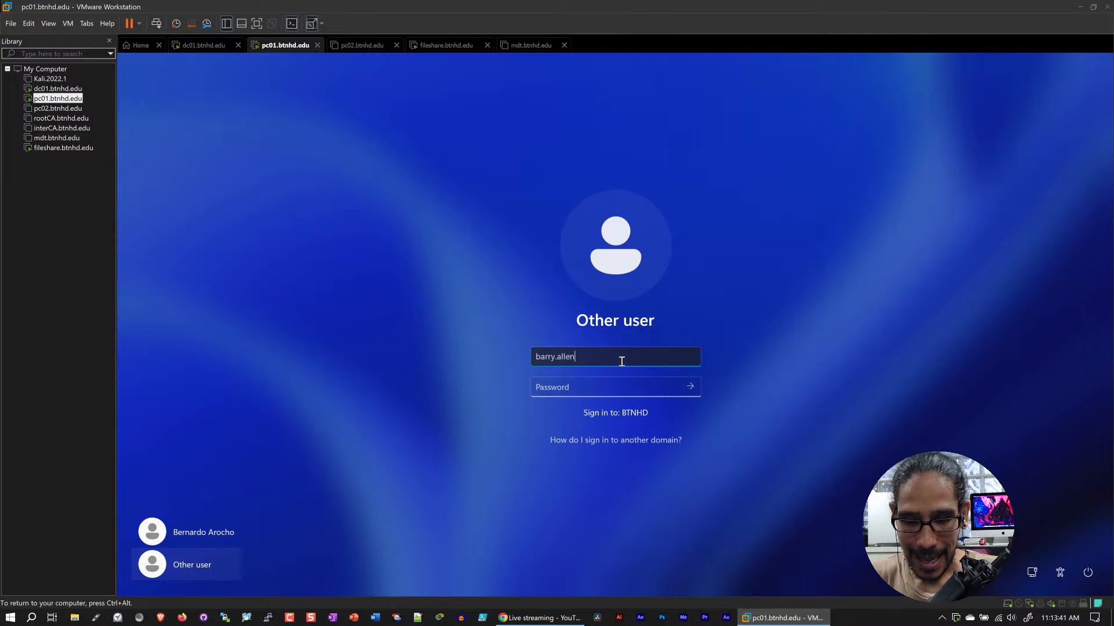
key("Tab")
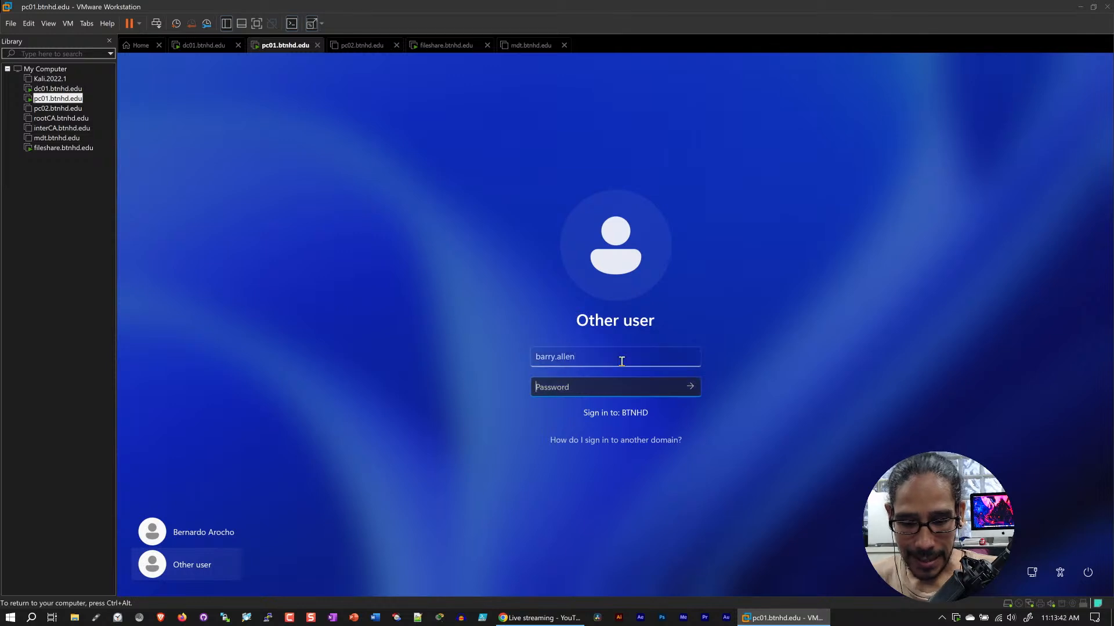
Switch to dc01.btnhd.edu and check the test user's logon name in the account properties in Active Directory Users and Computers
left_click(201, 47)
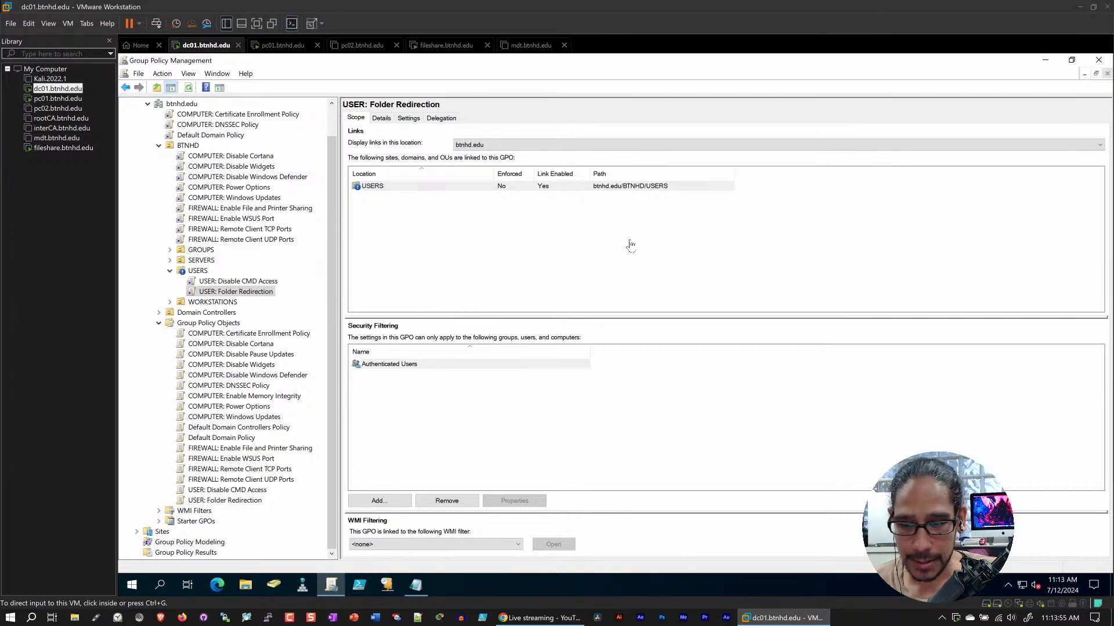
left_click(1045, 60)
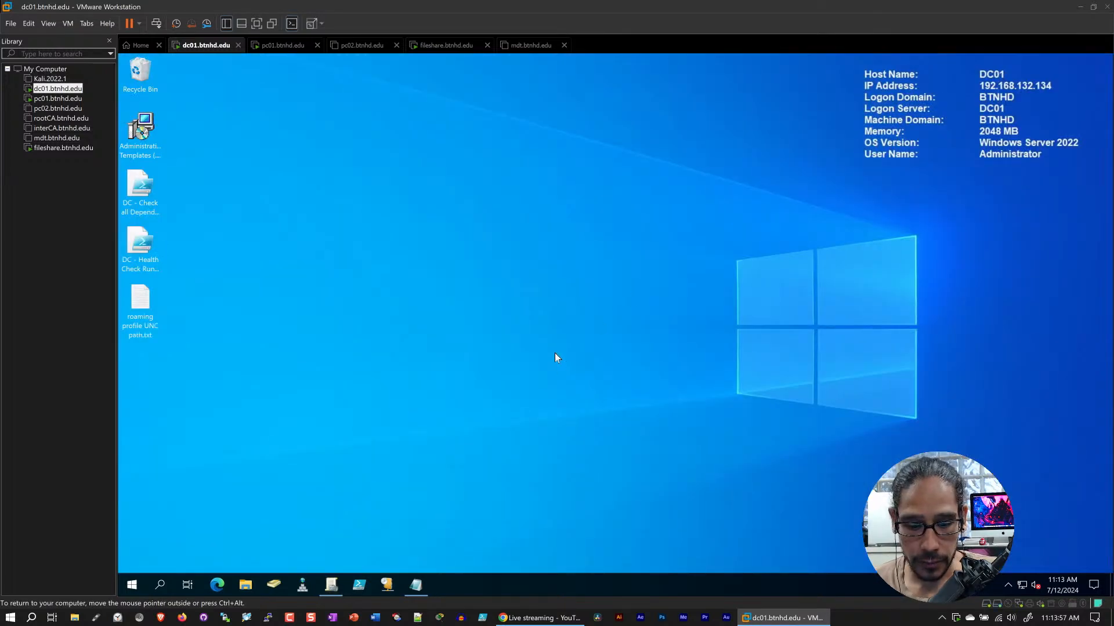
left_click(275, 580)
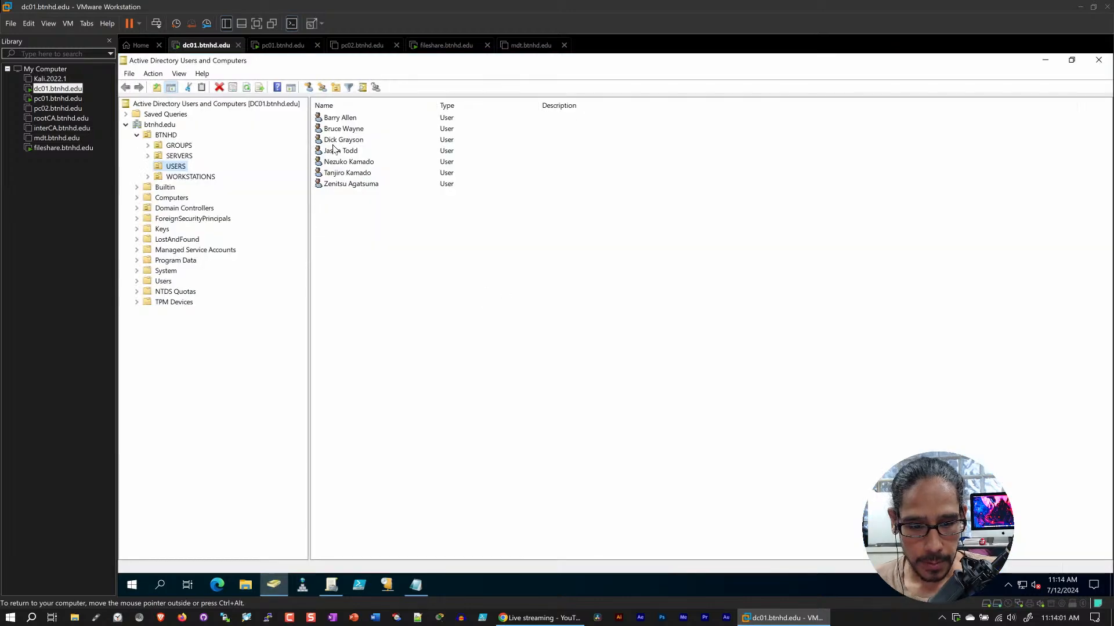
double_click(341, 118)
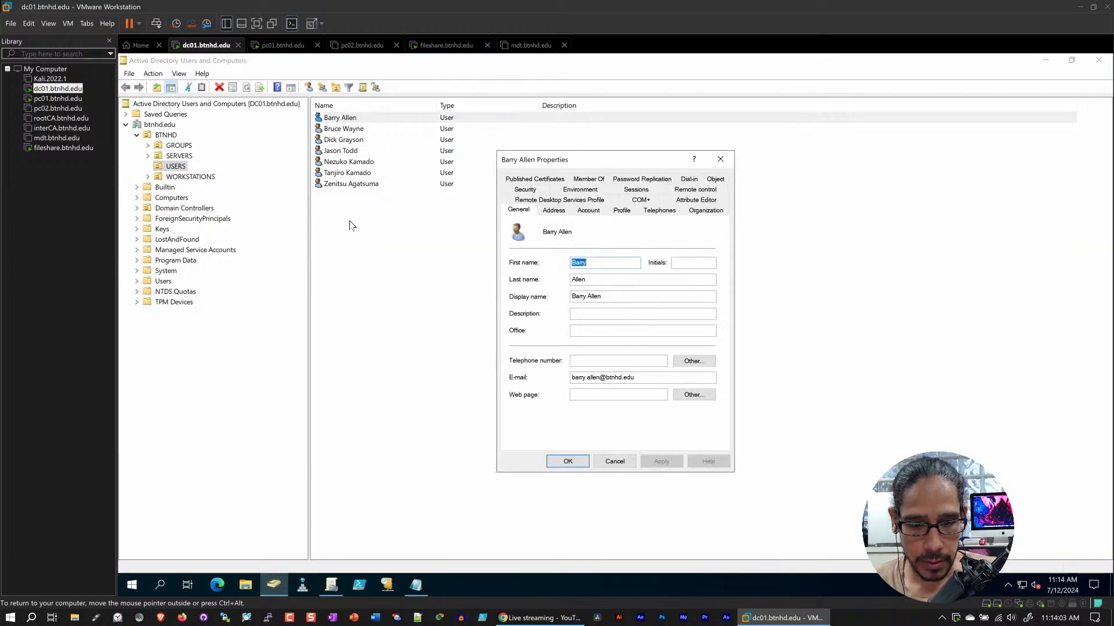
left_click(588, 211)
left_click(565, 239)
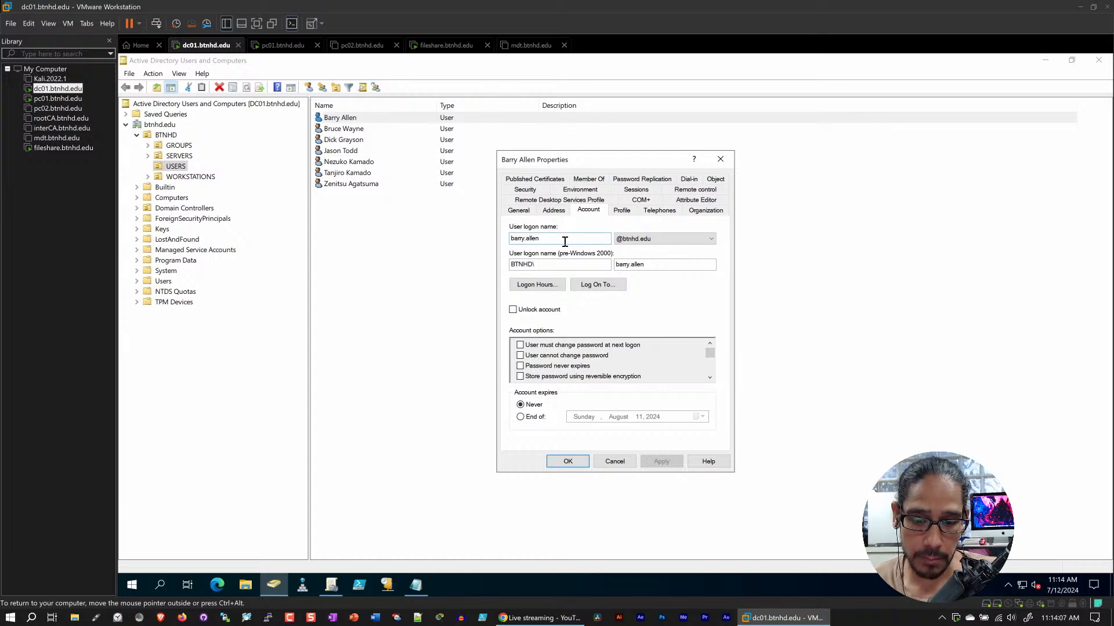
Return to pc01.btnhd.edu and try to sign in to BTNHD as the test user with the account password
left_click(283, 47)
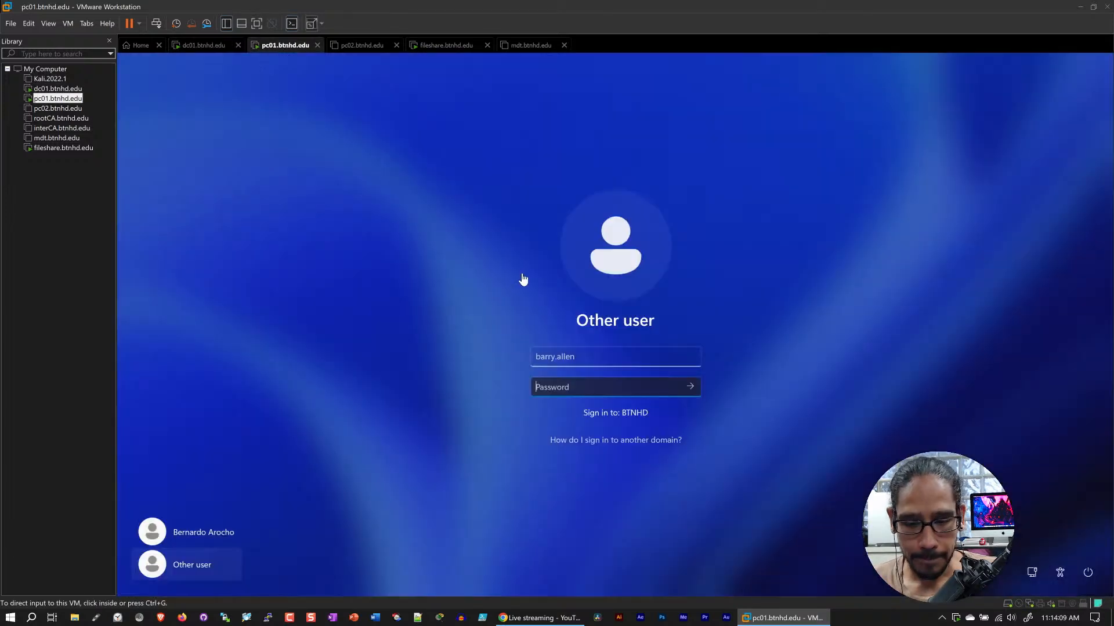
left_click(560, 386)
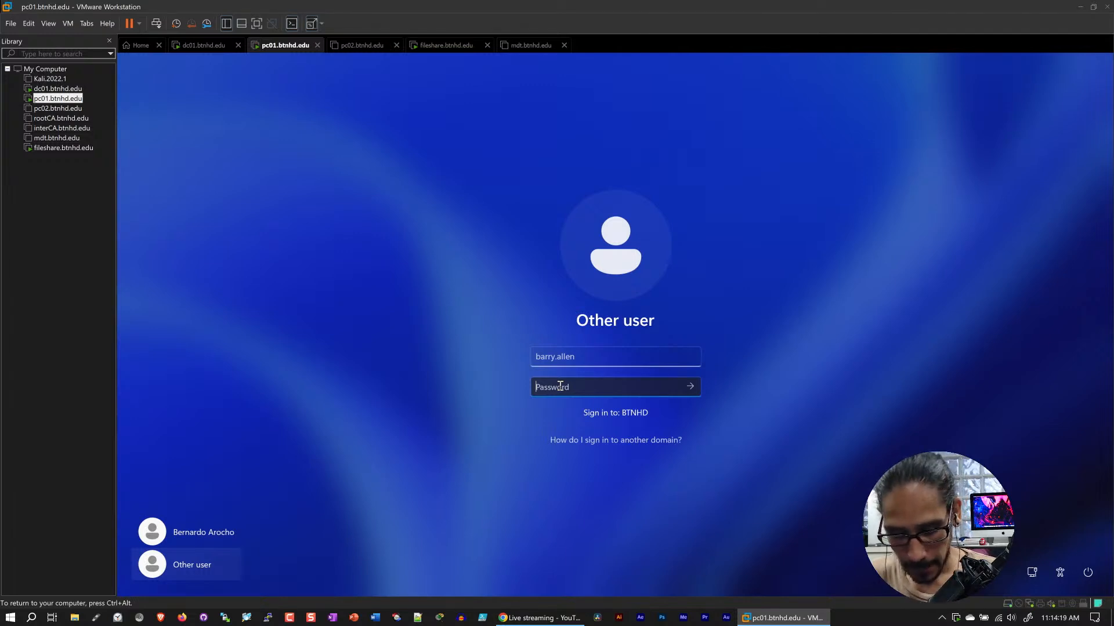
type("••••••••")
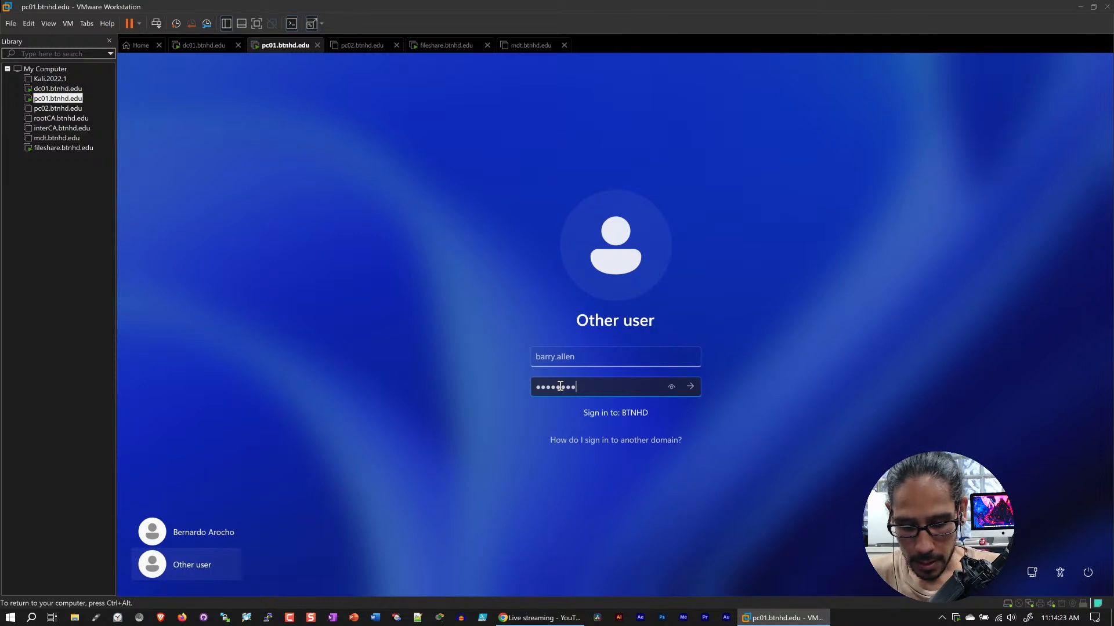
type("•••")
key("Return")
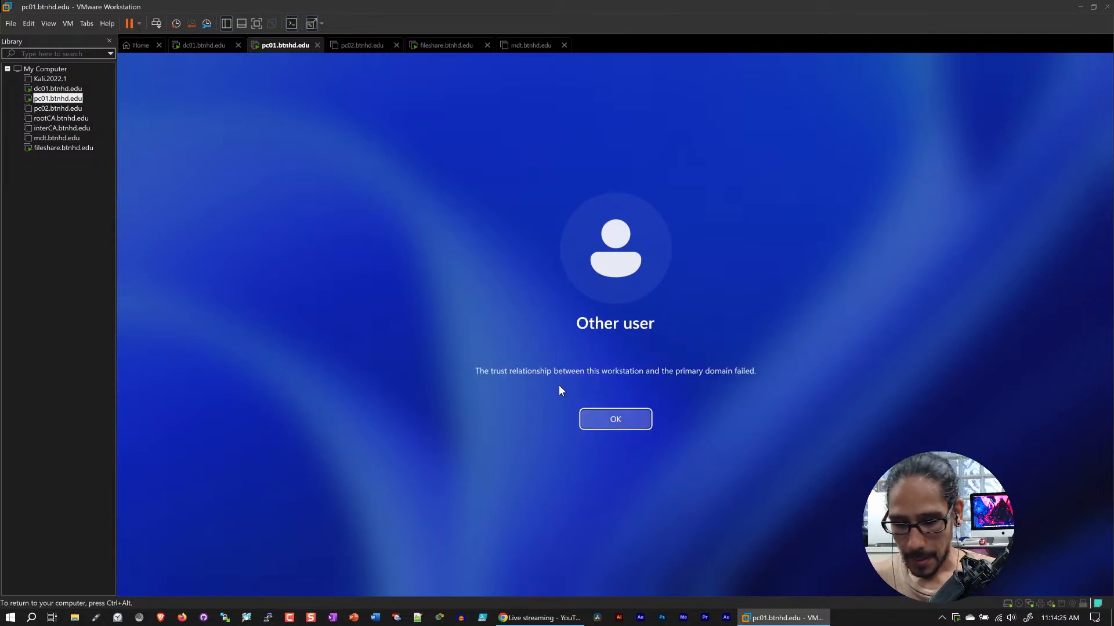
left_click(613, 415)
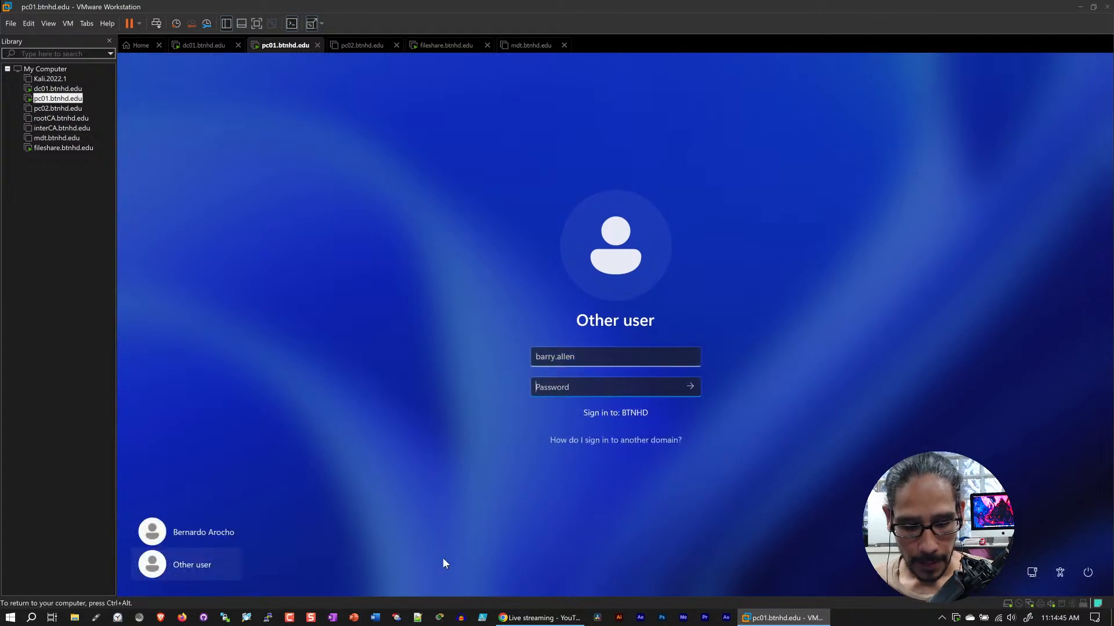
key("ctrl+alt")
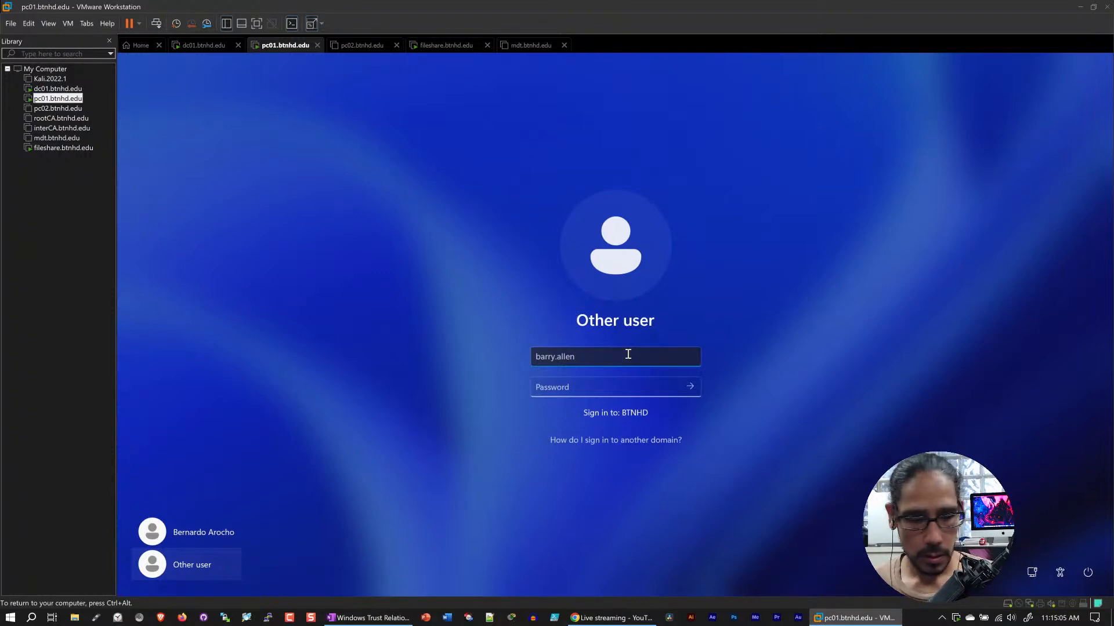
Replace the user name with the previously signed-in user's logon name, enter the account password and sign in to pc01
left_click_drag(628, 354, 490, 344)
key("BackSpace")
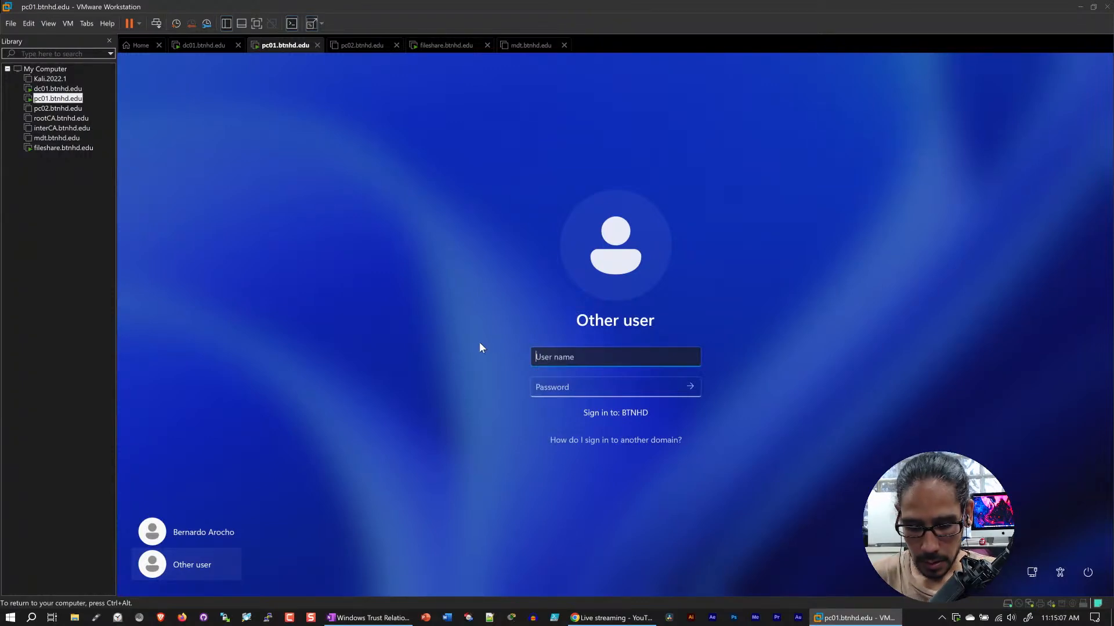
type("bernardo.arocho")
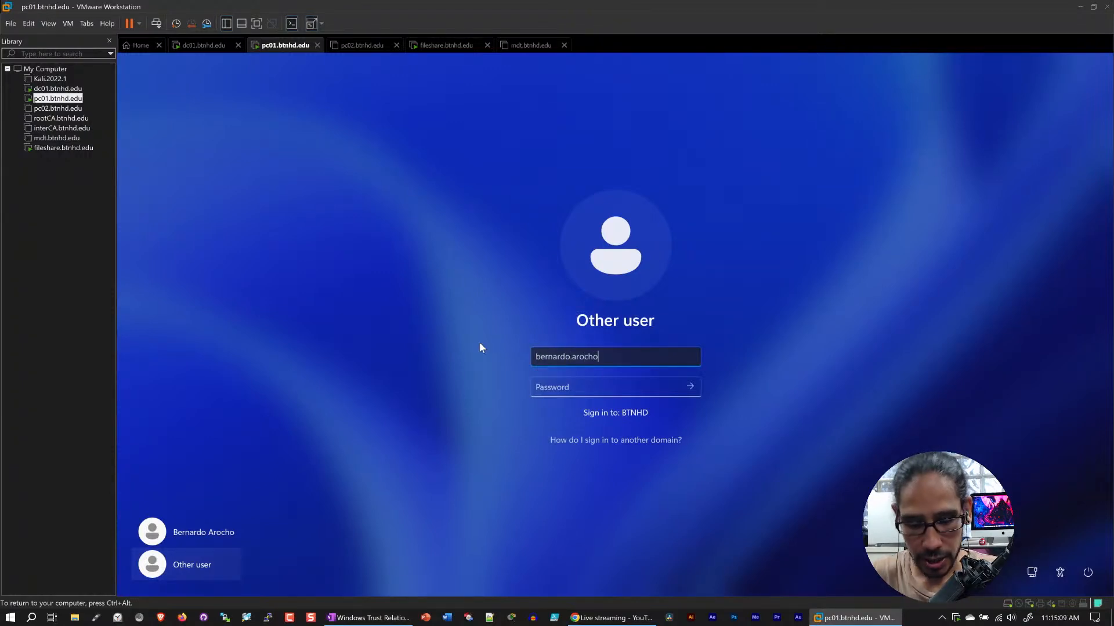
key("Tab")
type("***")
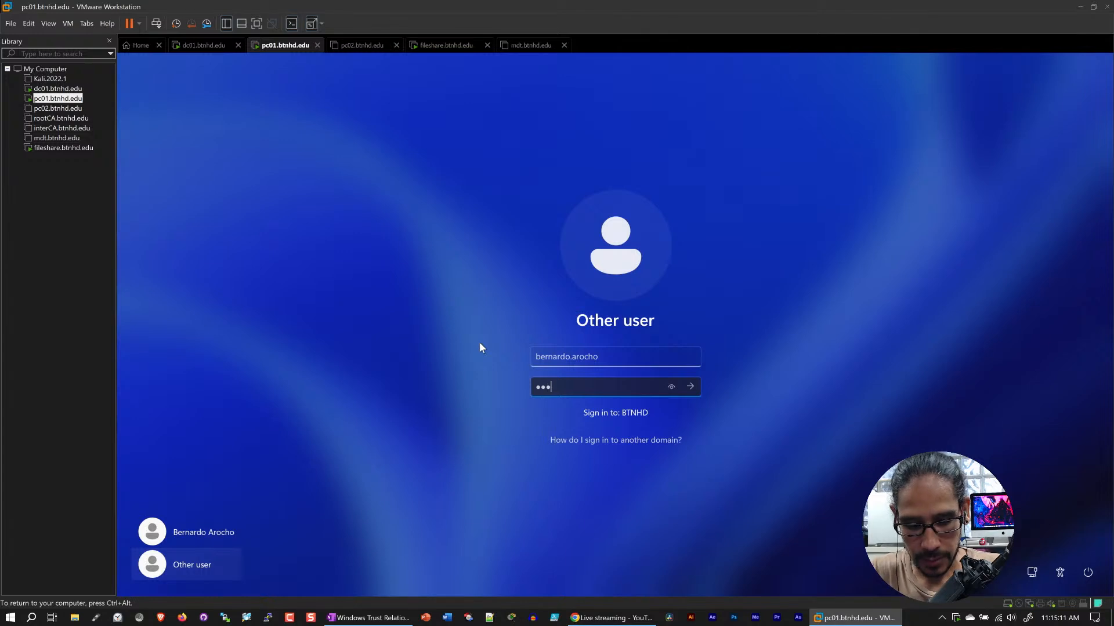
type("*****")
key("Return")
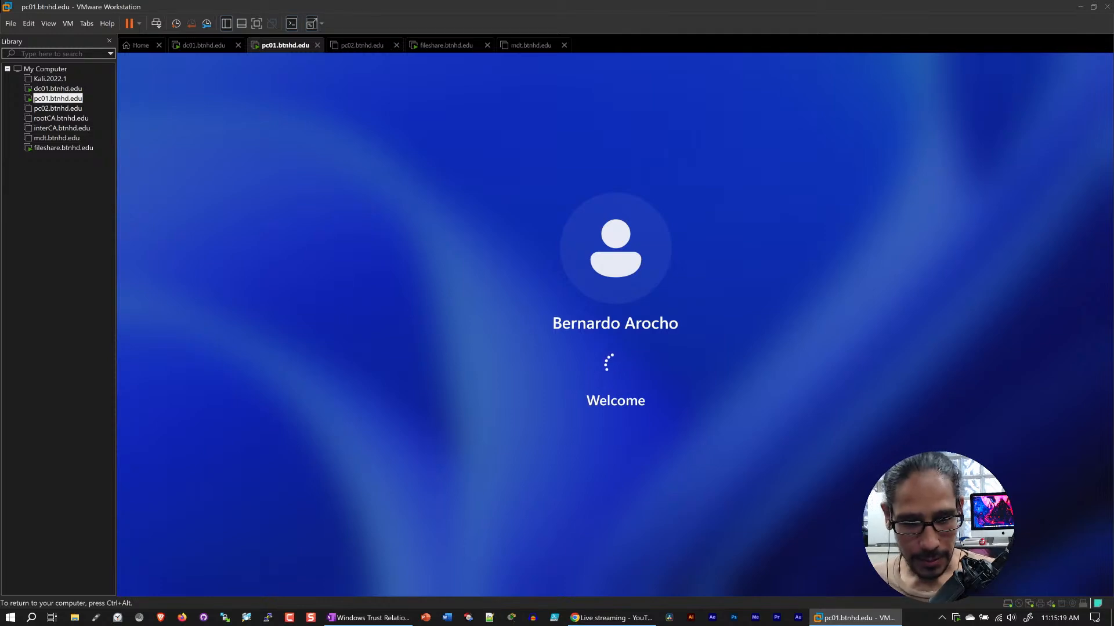
key("ctrl+alt")
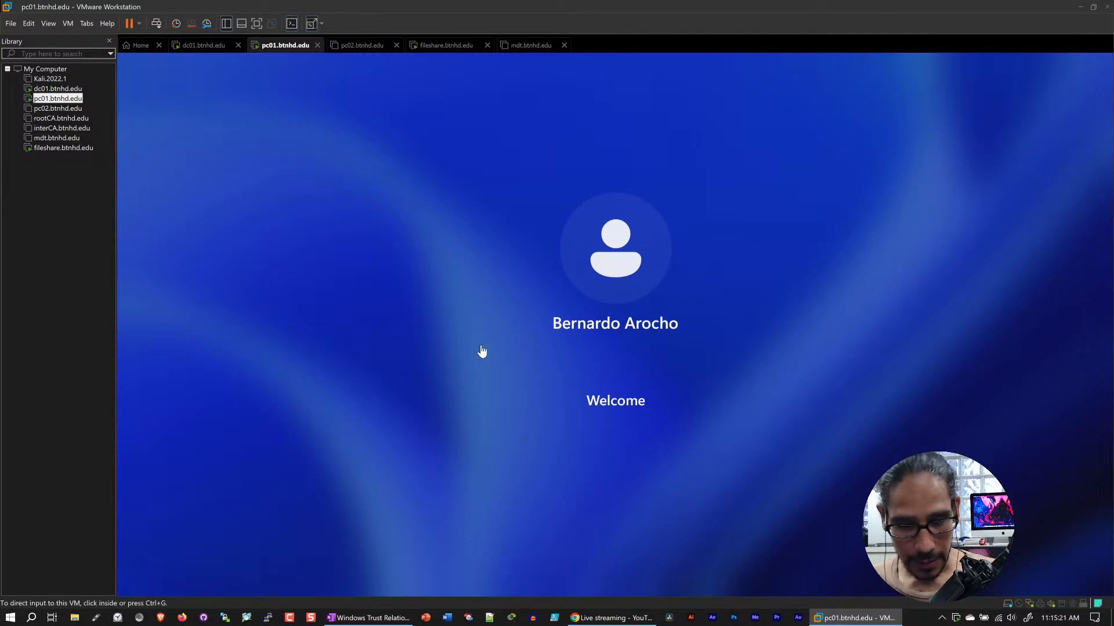
left_click(364, 47)
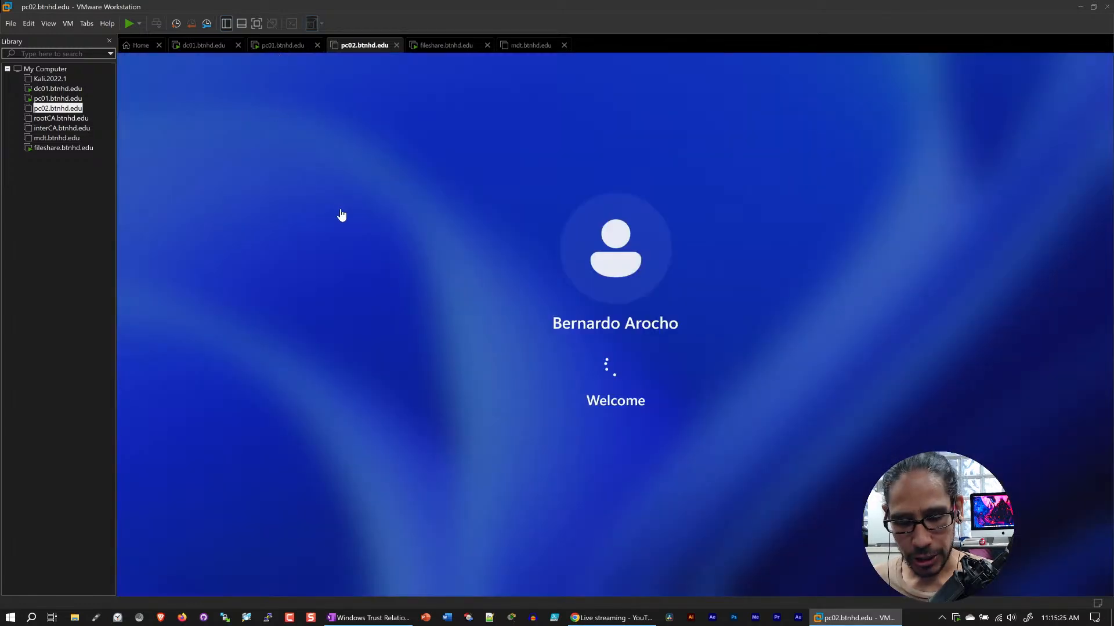
key("Up")
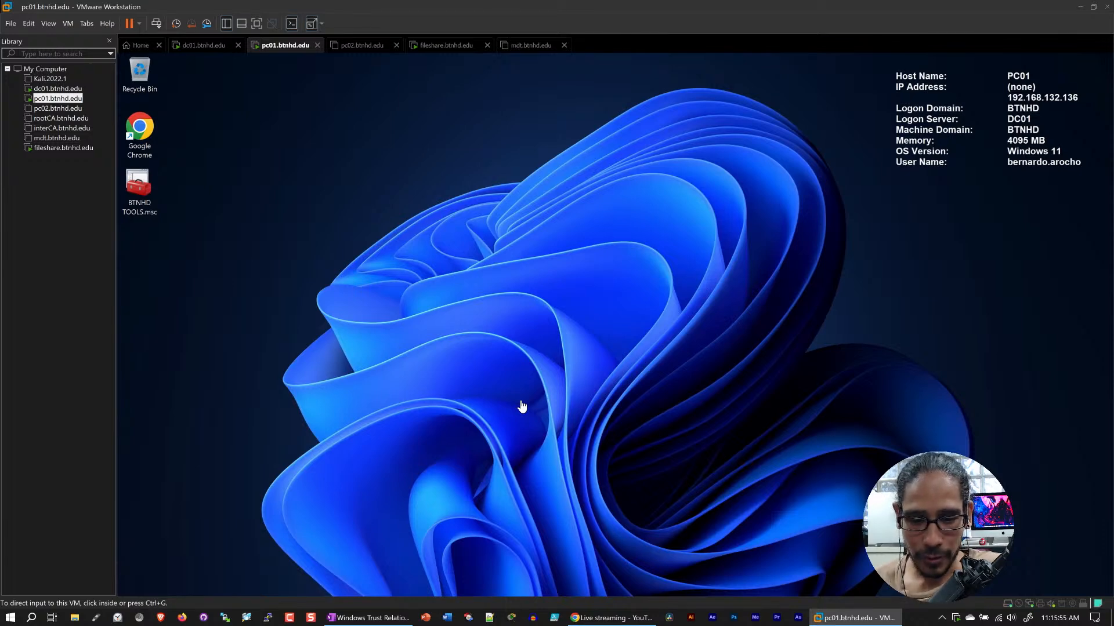
Open Terminal as administrator on pc01, approve the elevation, and move its window up slightly
left_click(592, 301)
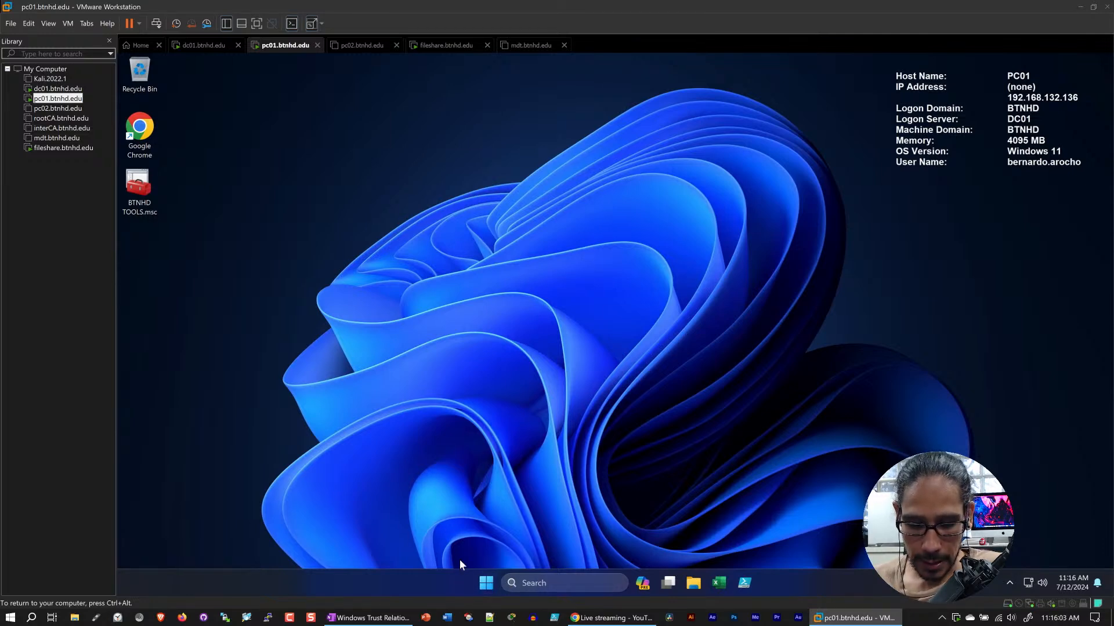
key("super+x")
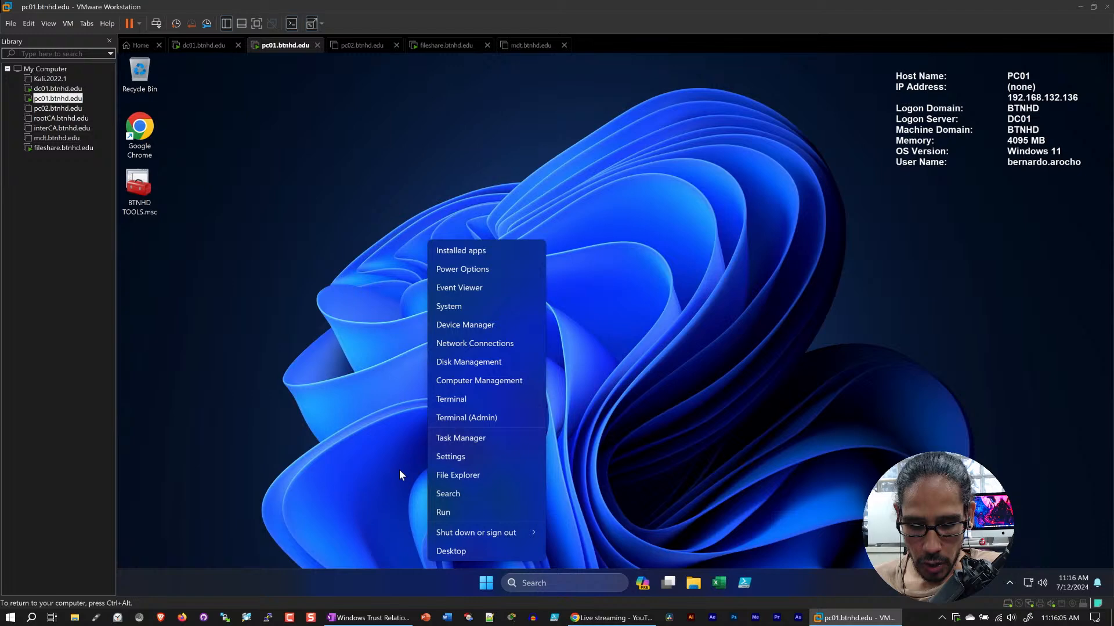
left_click(480, 419)
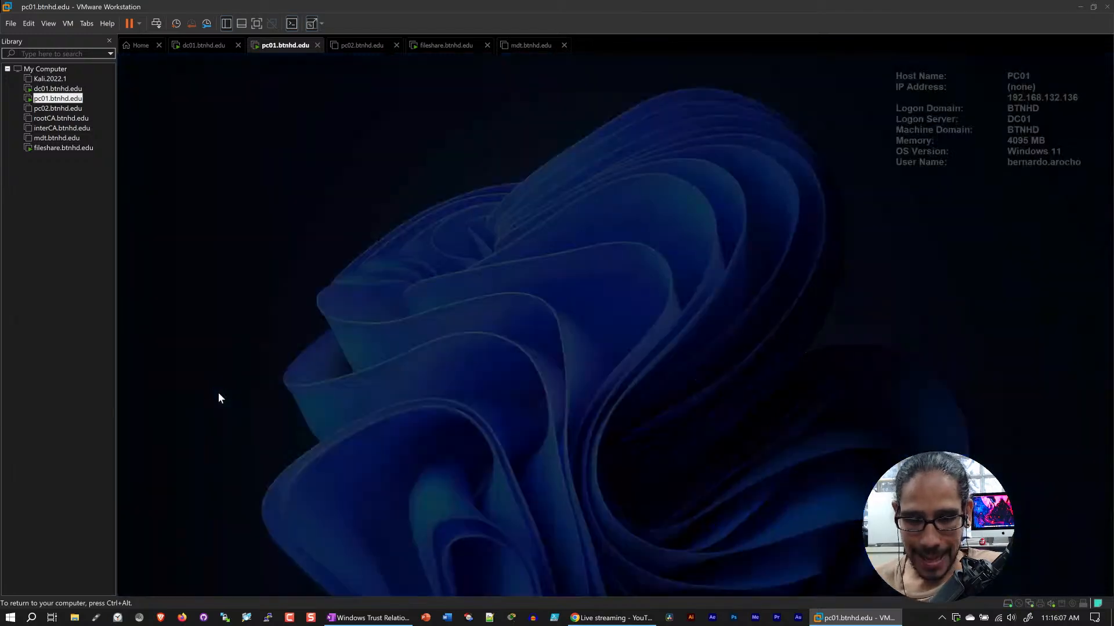
left_click(545, 413)
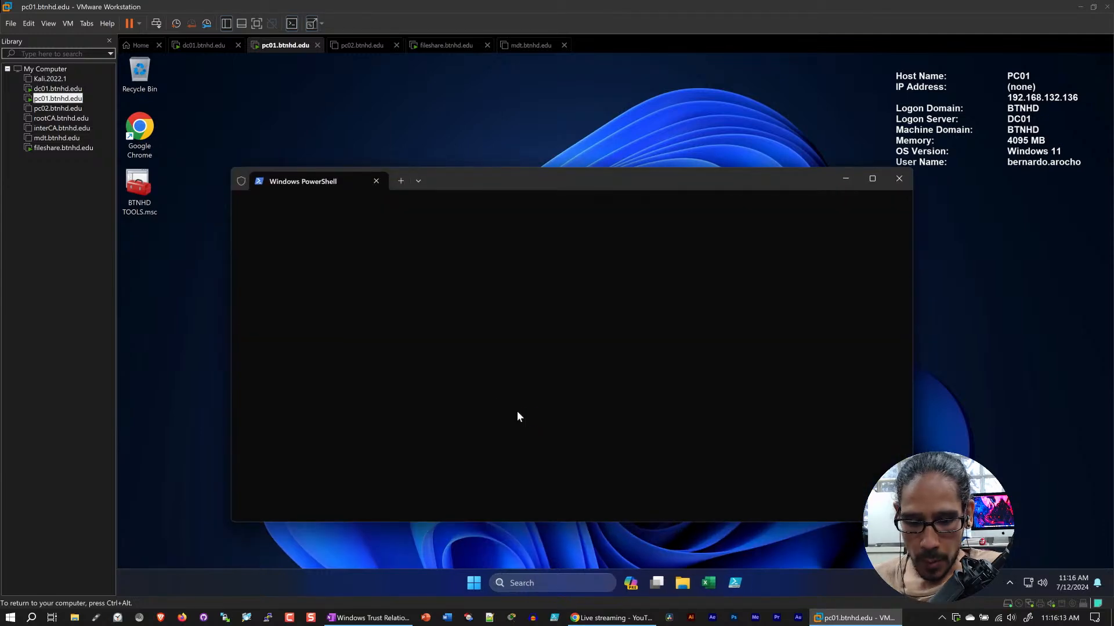
left_click_drag(523, 181, 517, 148)
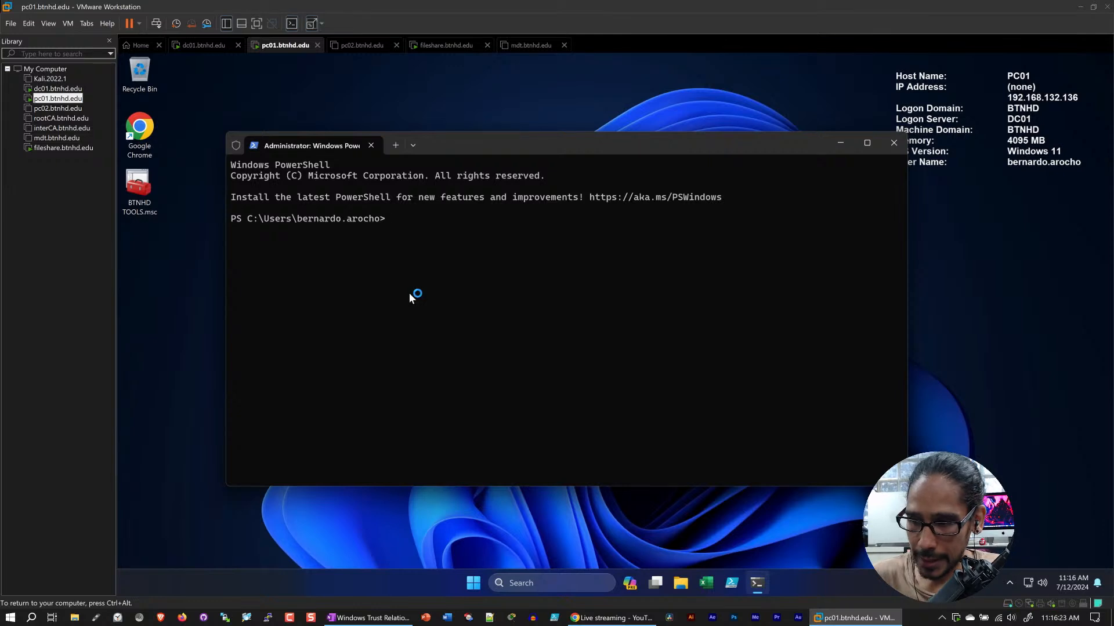
Run Reset-ComputerMachinePassword in PowerShell with -Server DC01.btnhd.edu and -Credential Administrator
type("reset")
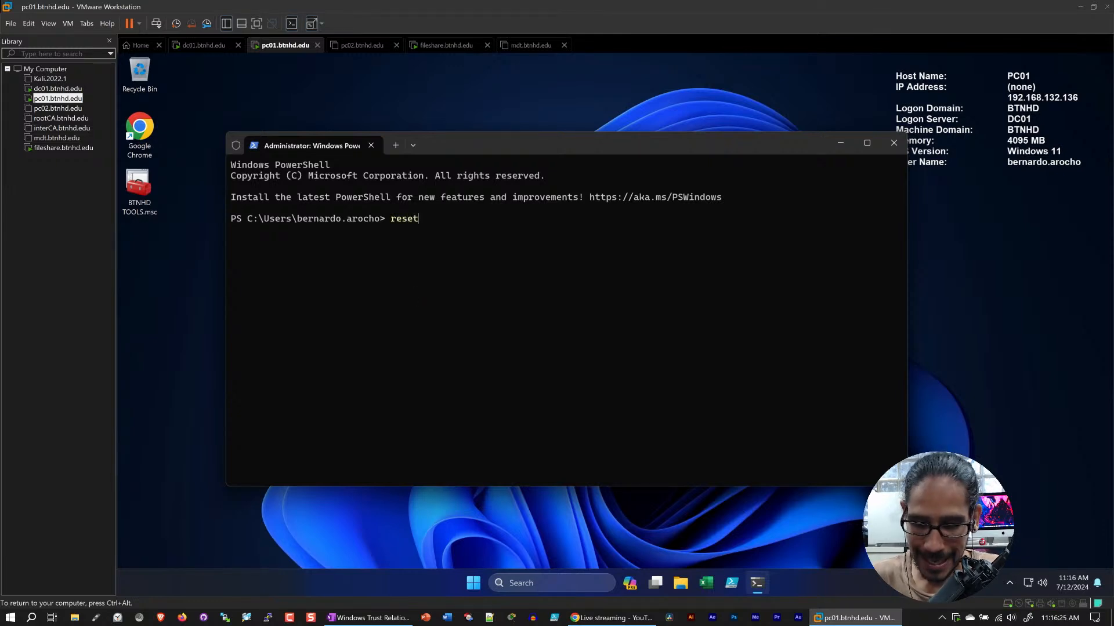
type("-computer")
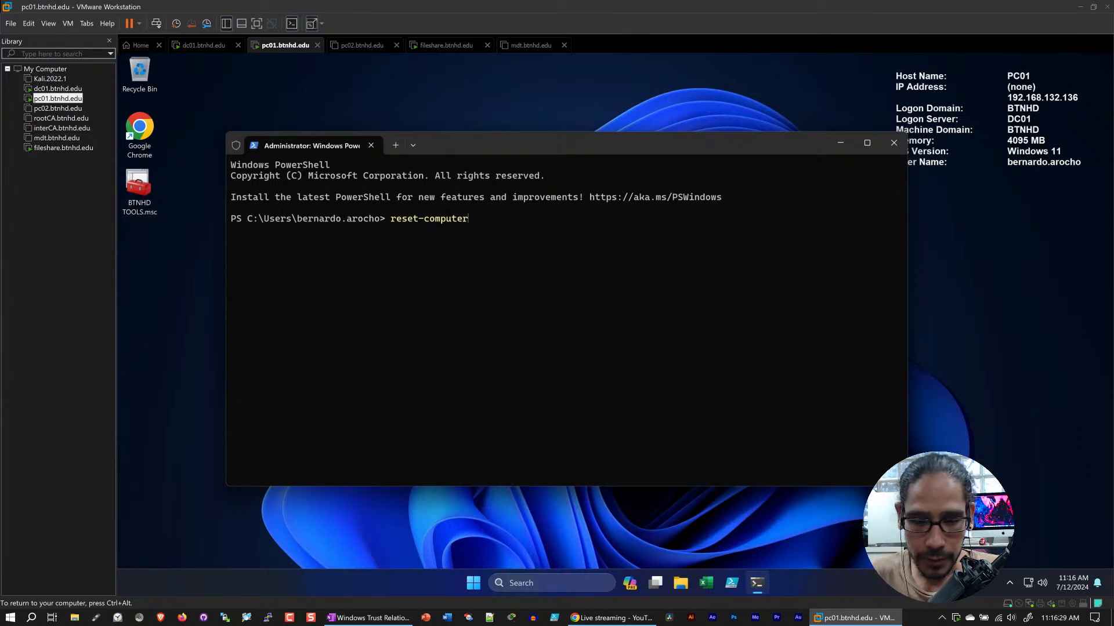
type("ma")
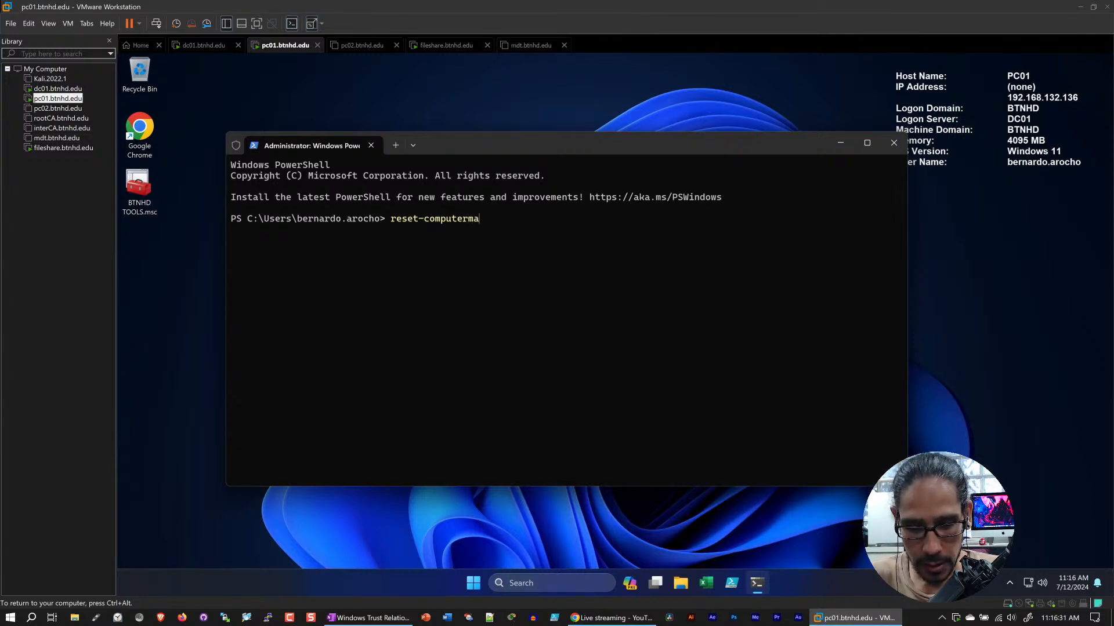
type("chin")
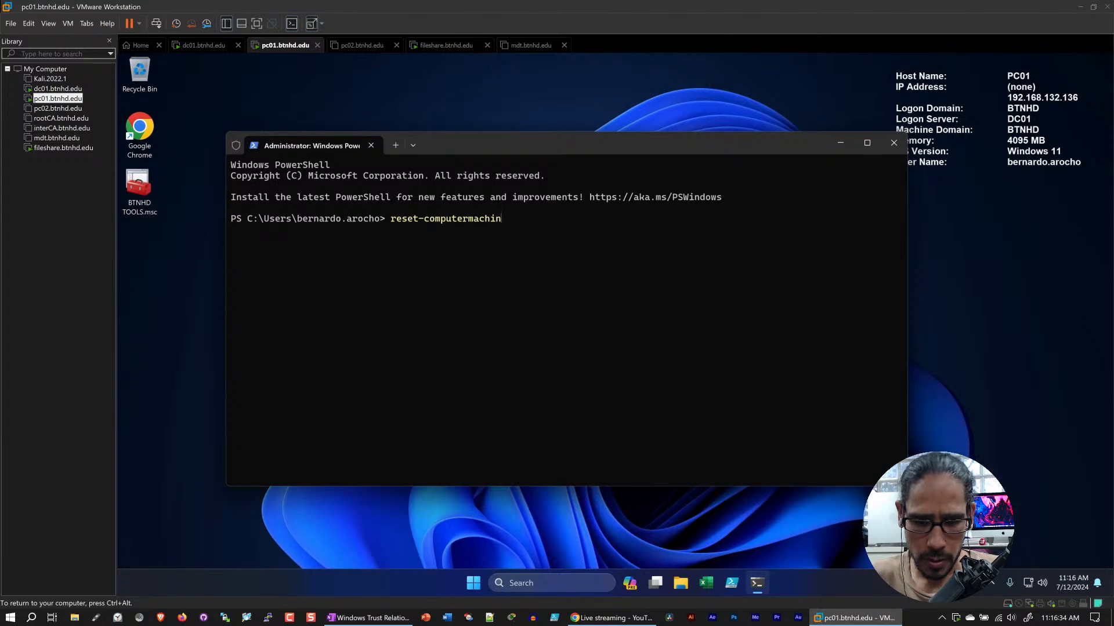
key("Tab")
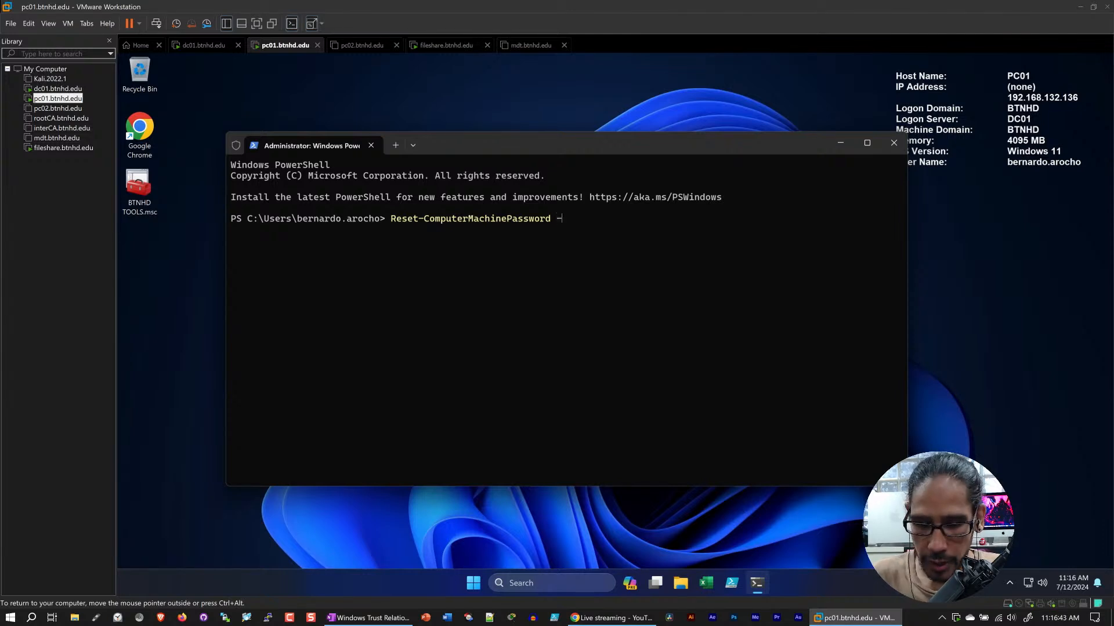
type("-Server ")
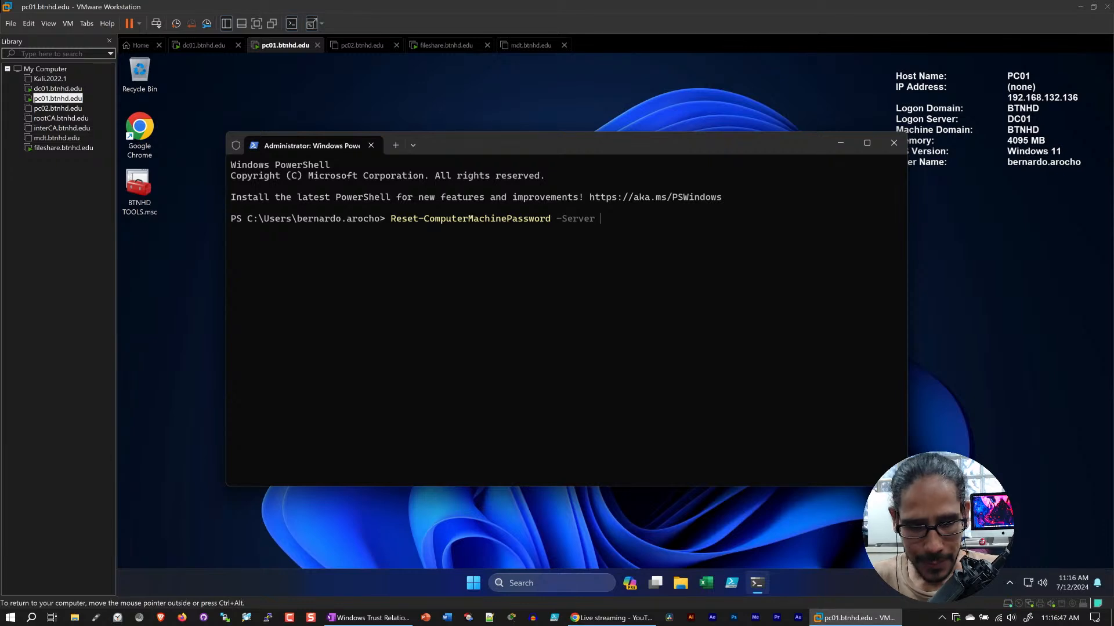
type("DC01")
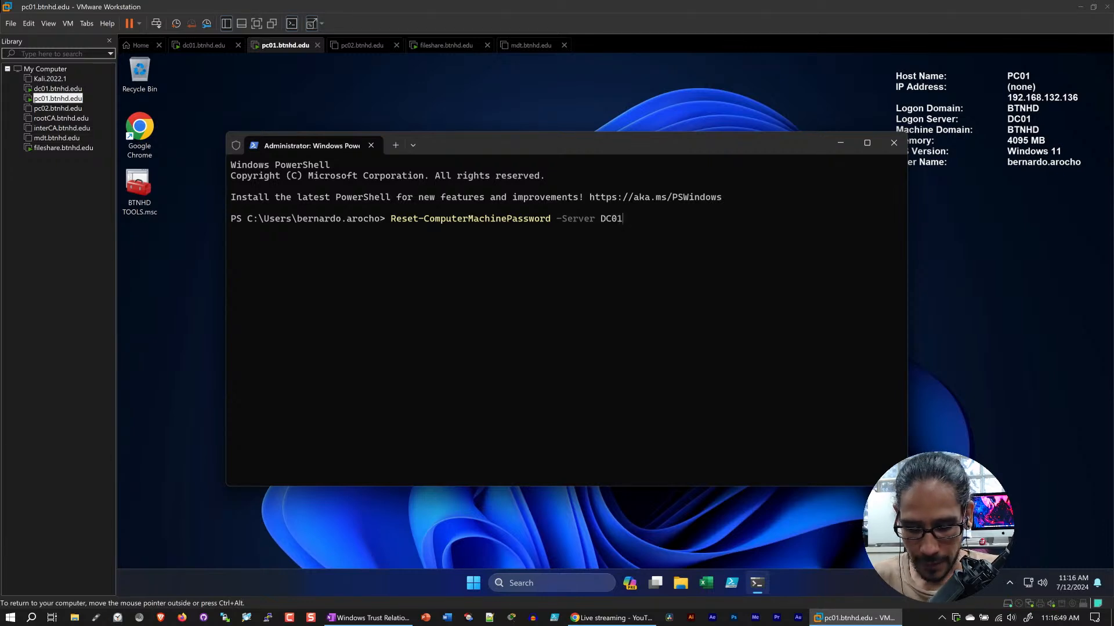
type(".btnhd.edu")
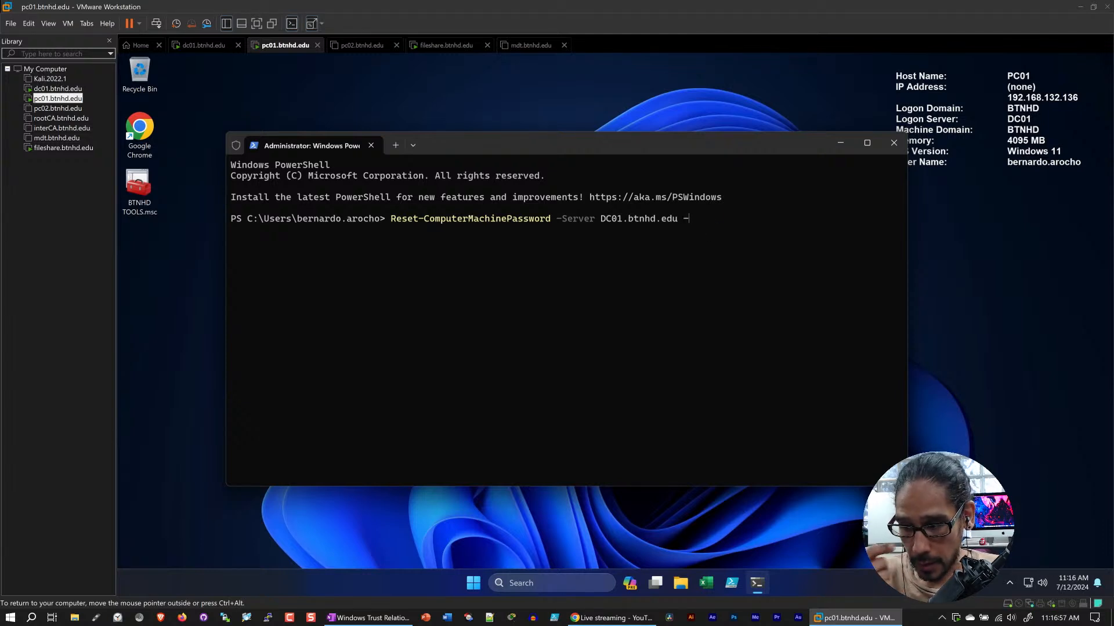
type("-")
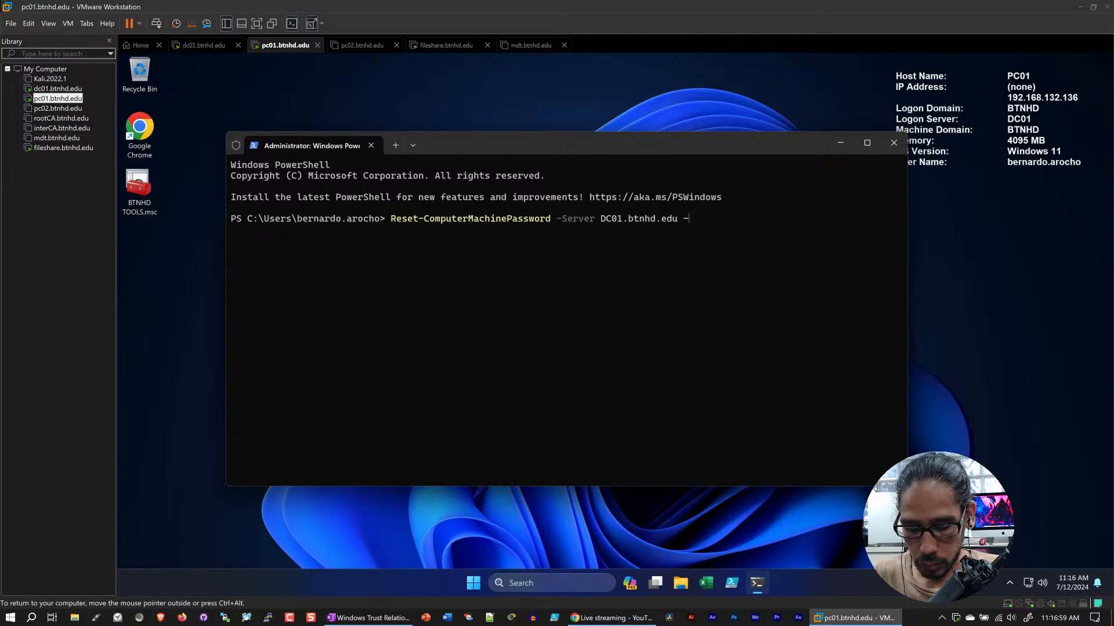
type("Credential")
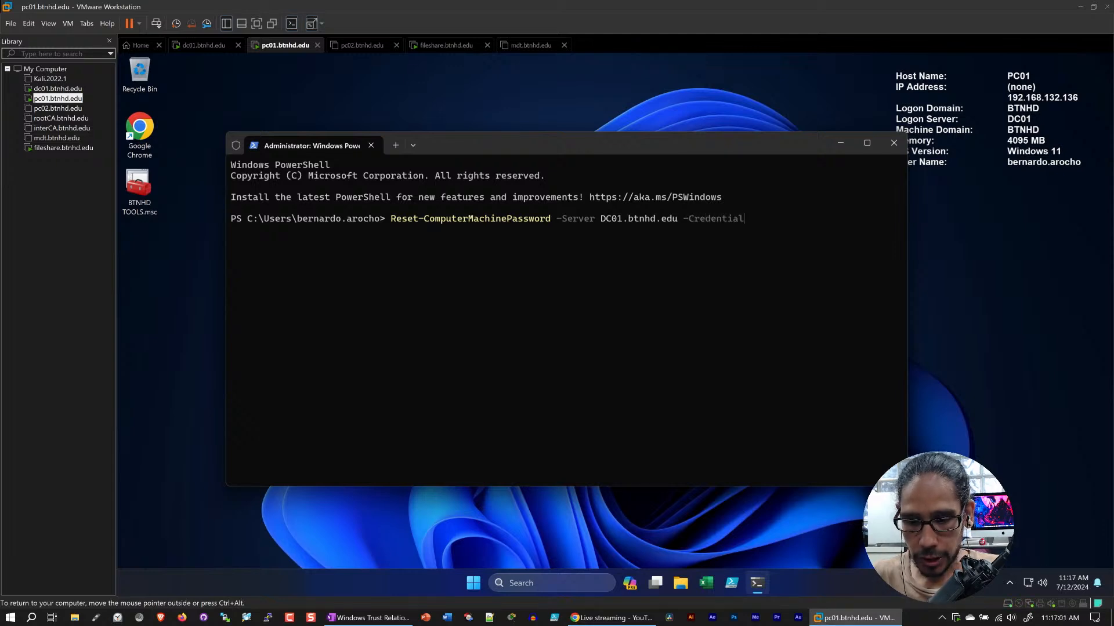
type(" Administ")
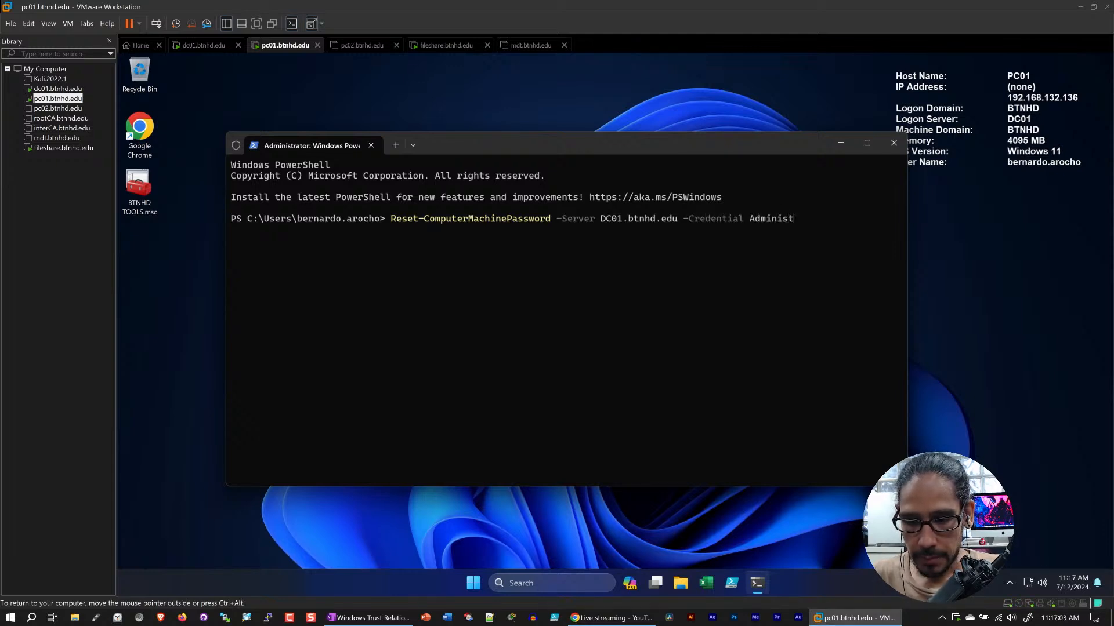
type("rator")
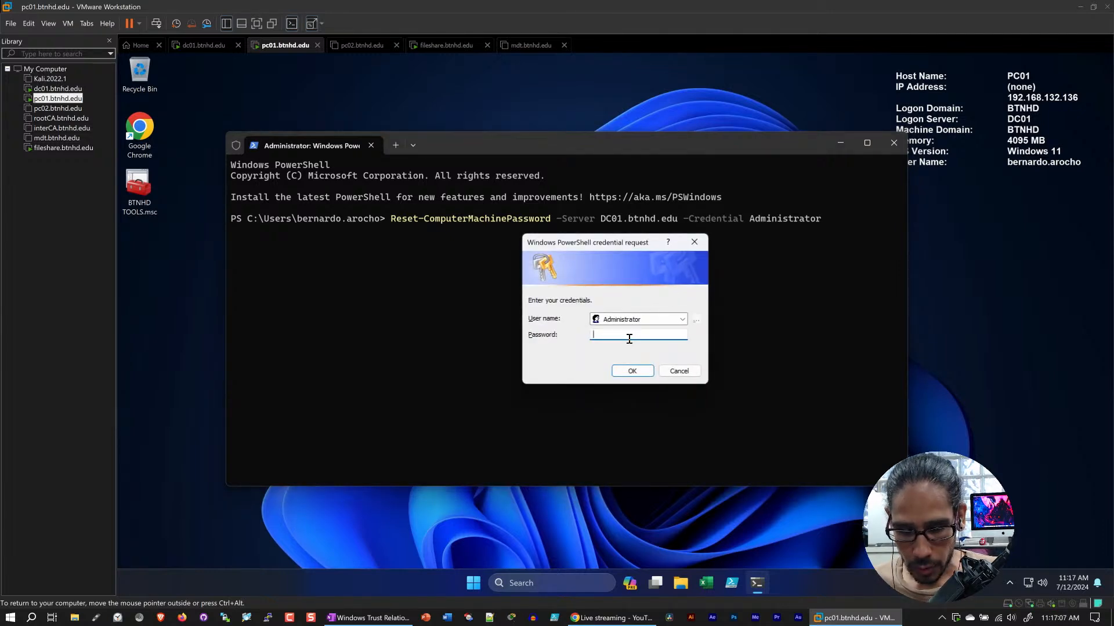
type("*******")
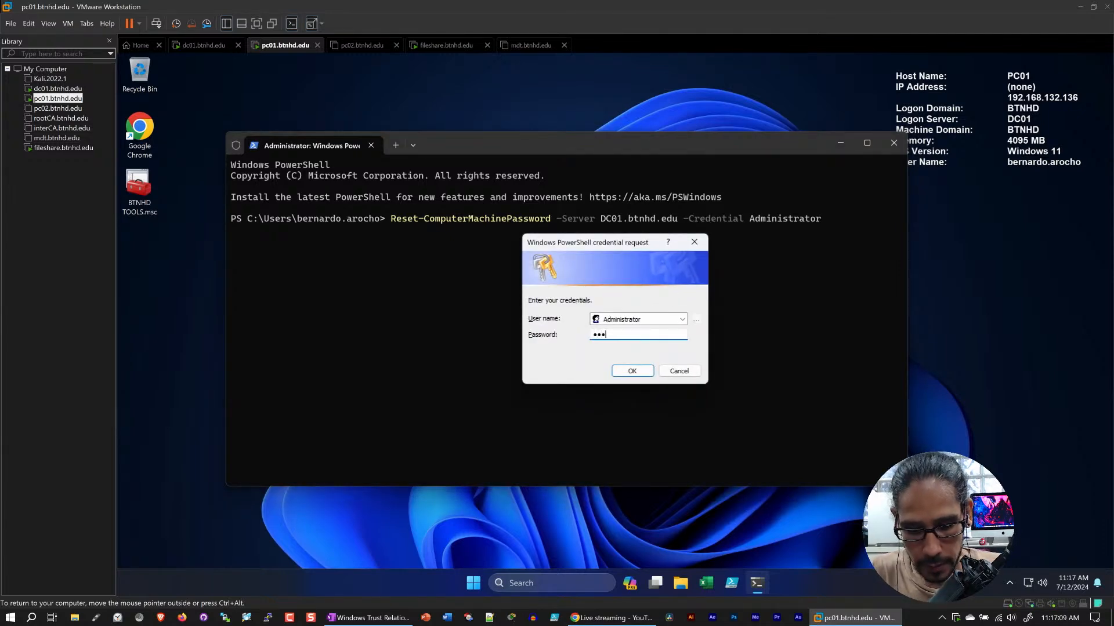
Submit the Administrator account's password in the credential request, and exit the PowerShell session
key("Return")
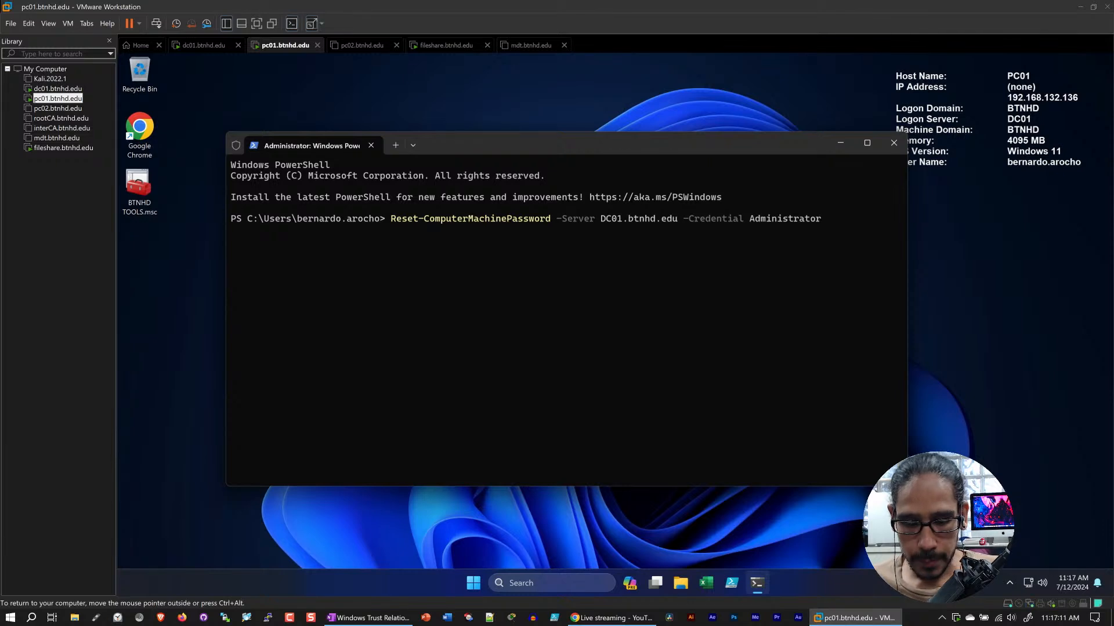
type("exit")
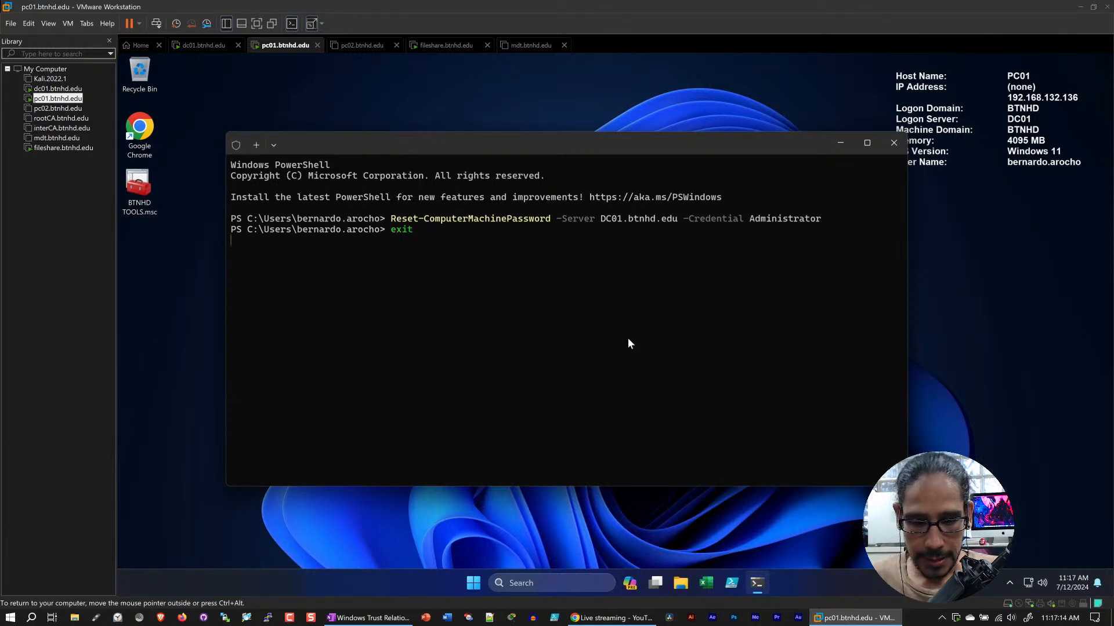
key("Return")
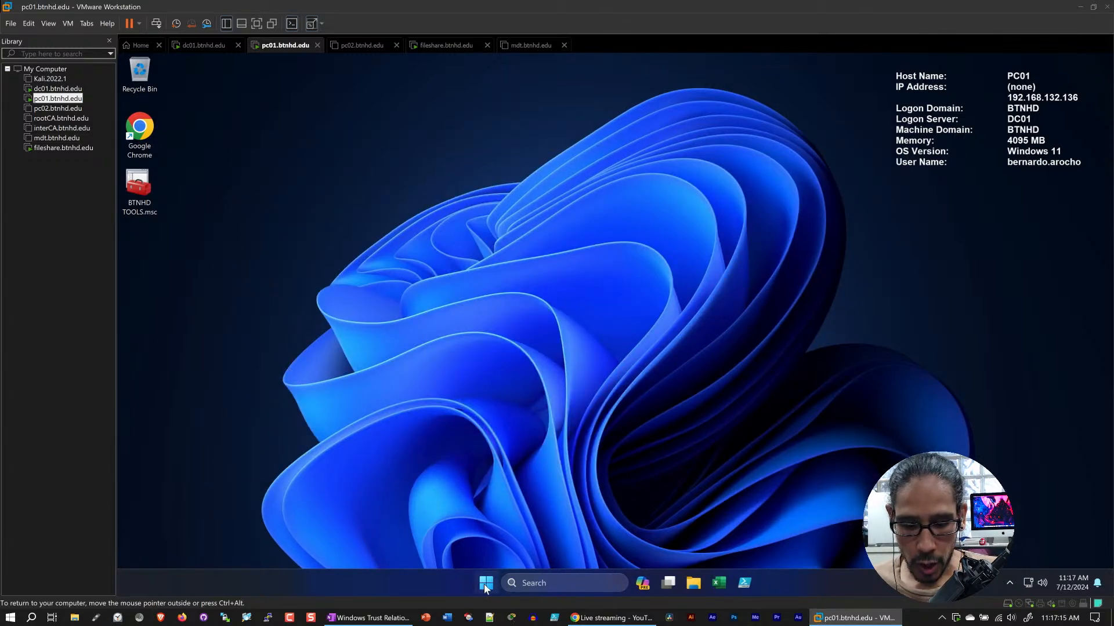
Restart the pc01 virtual machine from within Windows
left_click(485, 585)
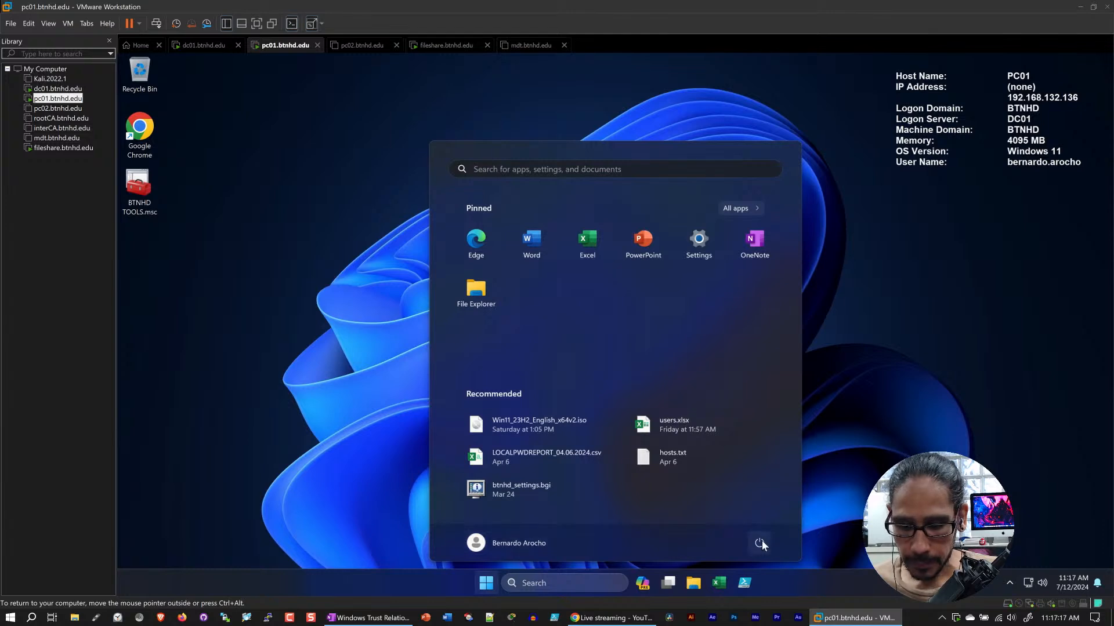
left_click(762, 541)
left_click(758, 518)
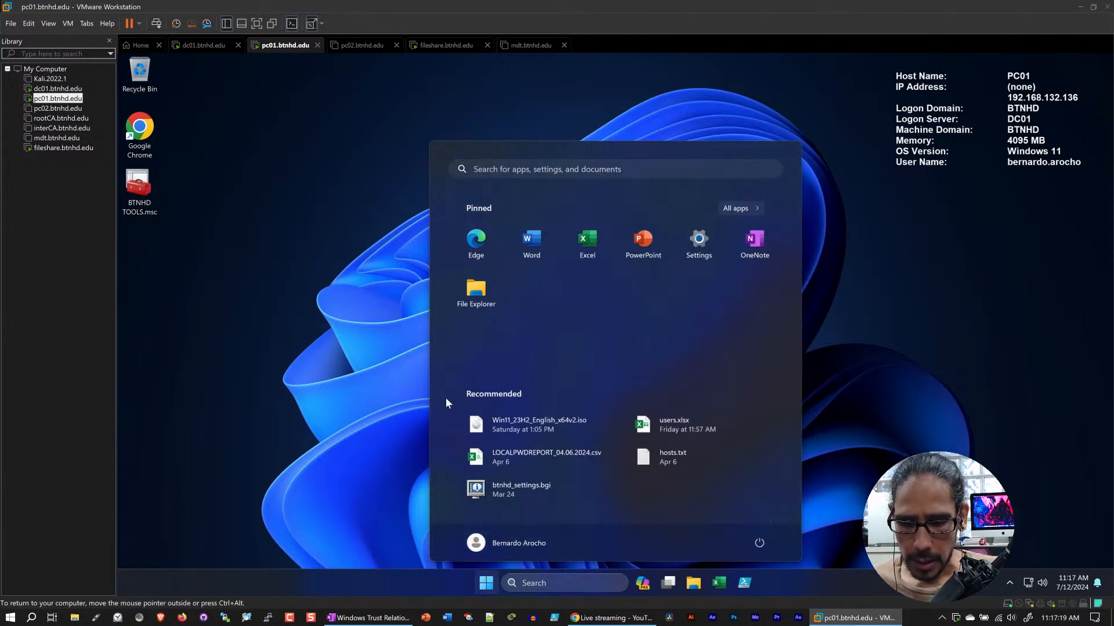
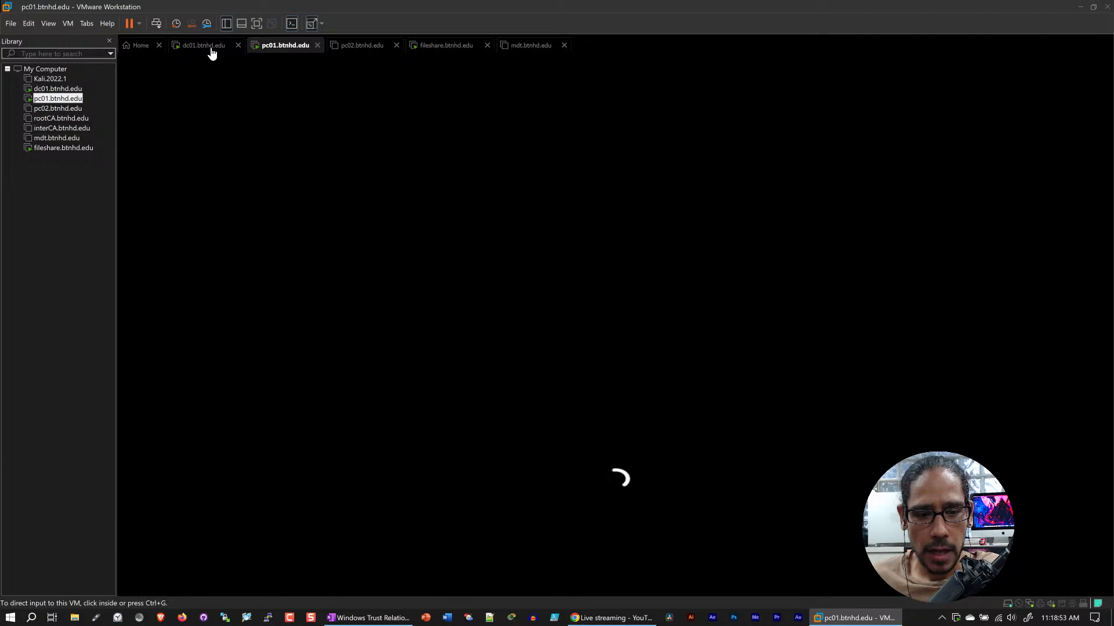
On dc01, dismiss the open user's properties and examine the account actions available for PC01 in the WORKSTATIONS unit
left_click(211, 49)
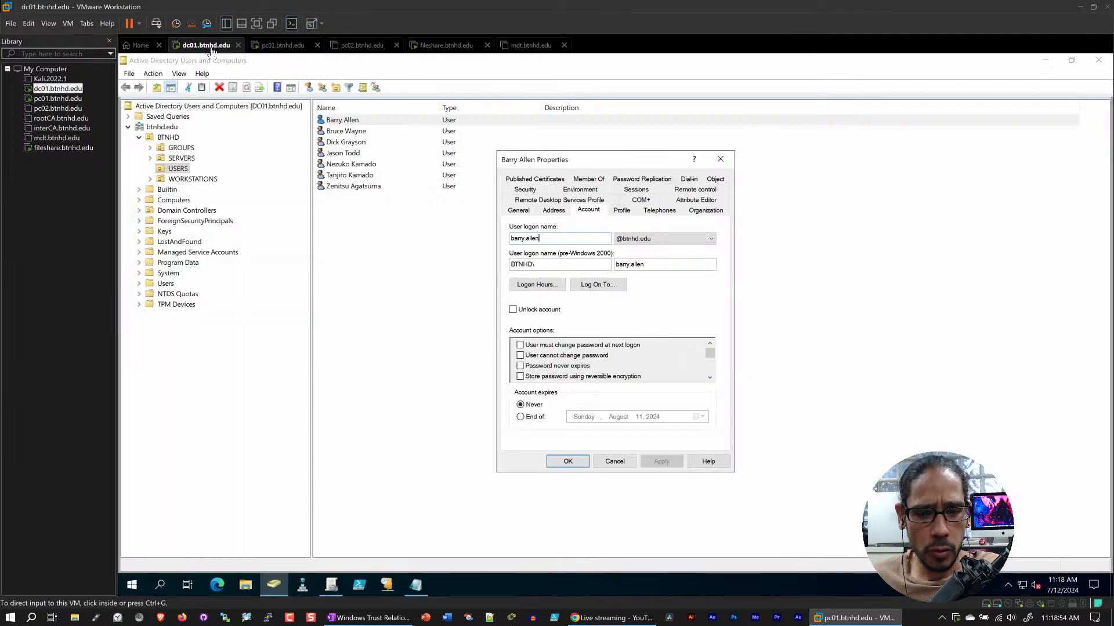
left_click(615, 461)
left_click(190, 179)
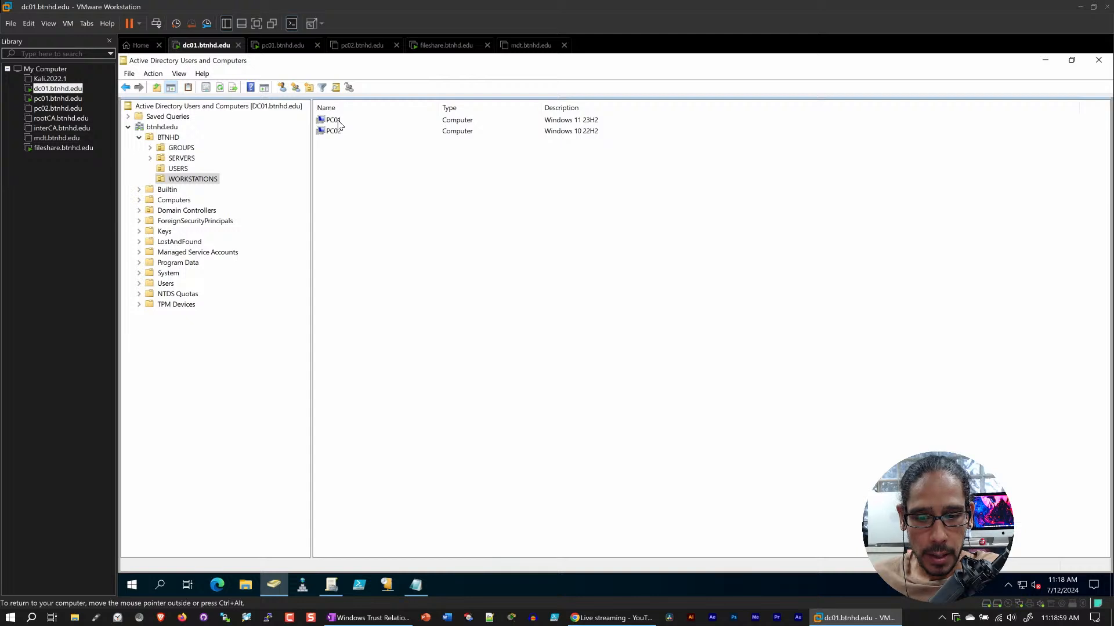
right_click(339, 123)
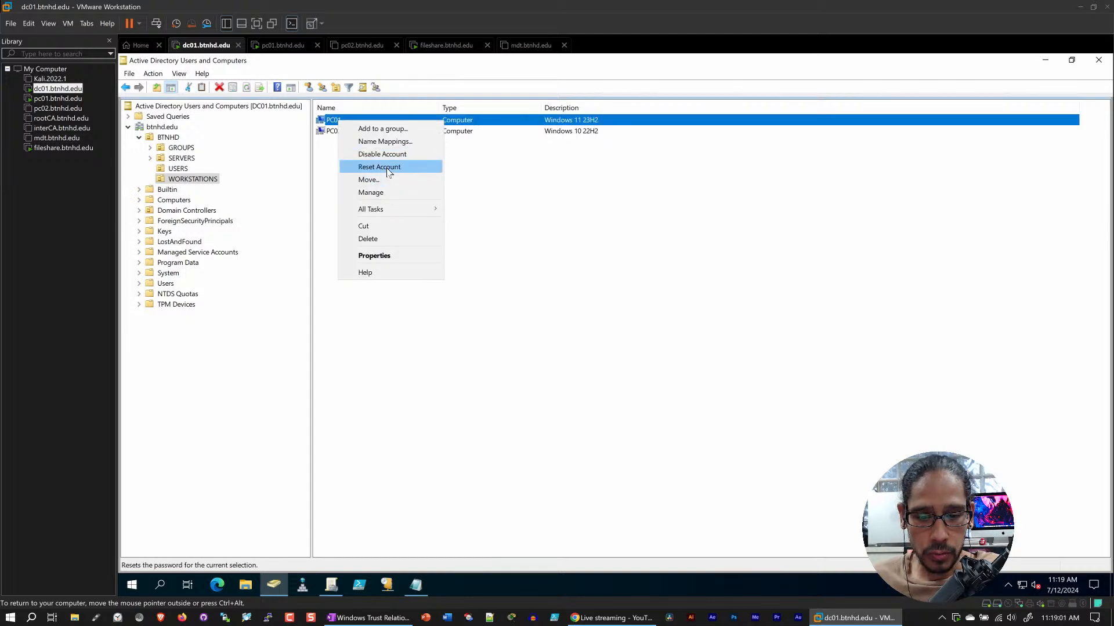
left_click(597, 215)
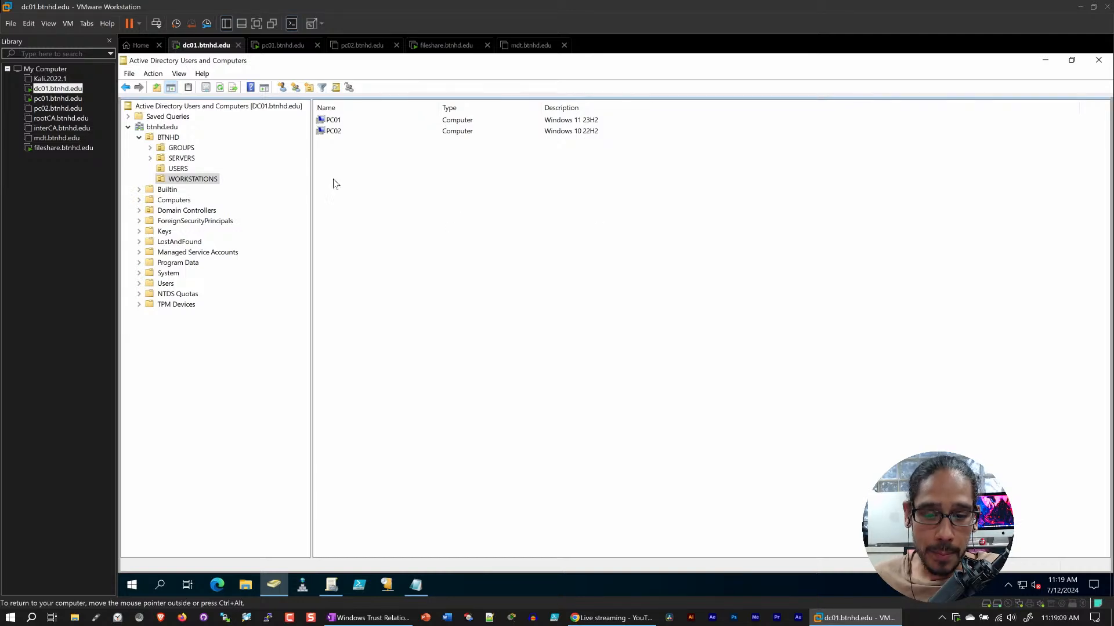
left_click(339, 122)
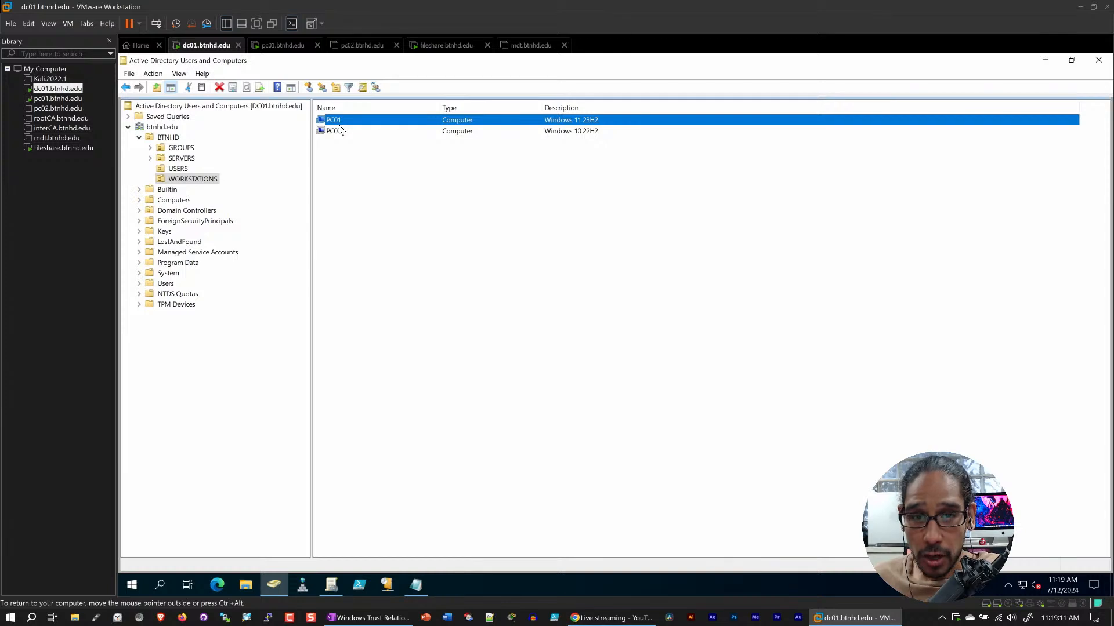
right_click(334, 120)
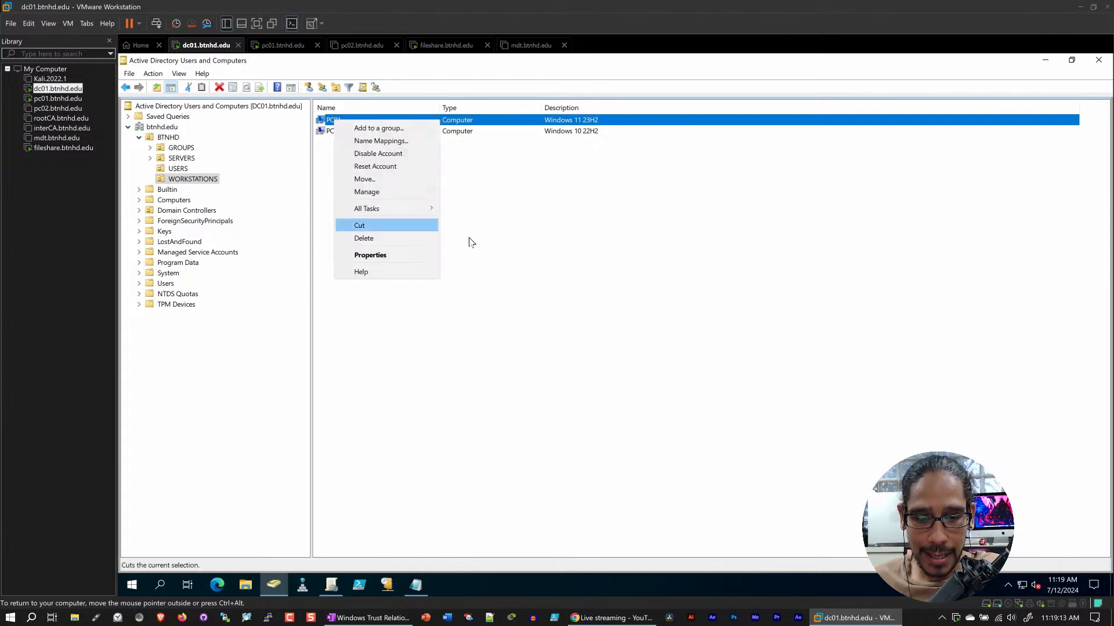
left_click(584, 245)
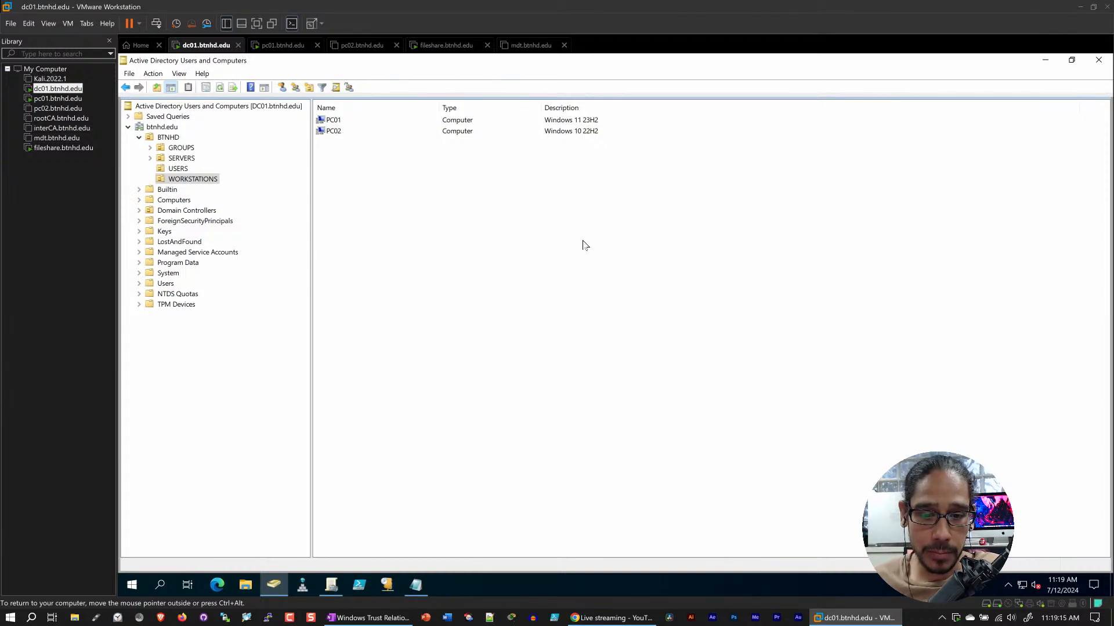
Sign in to pc01 as another user on the BTNHD domain, entering the test user's logon name and password
left_click(282, 45)
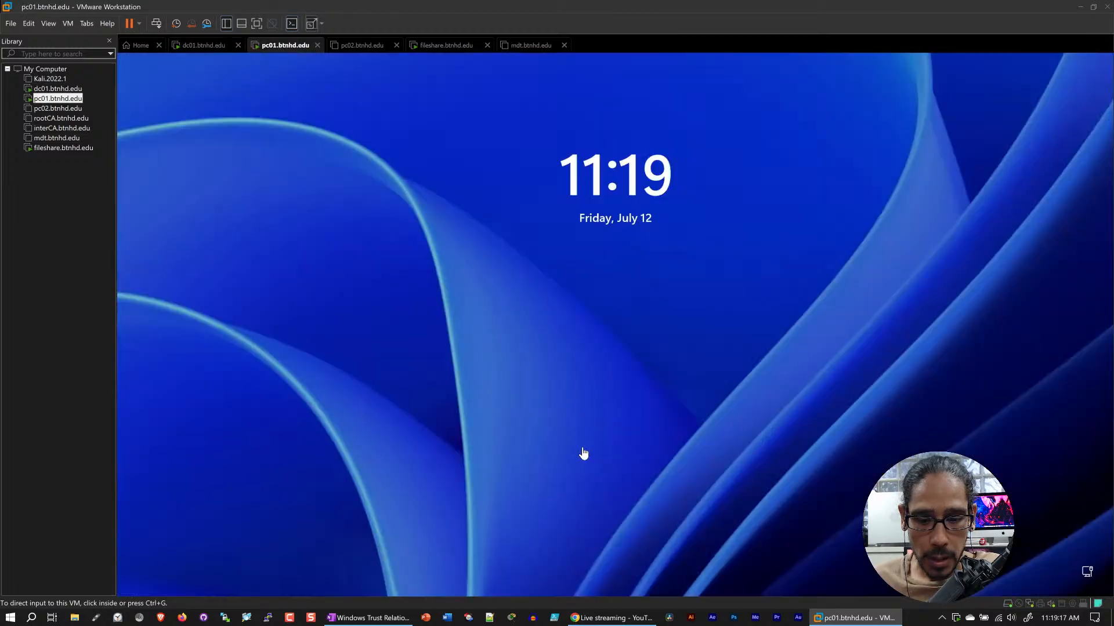
left_click(526, 265)
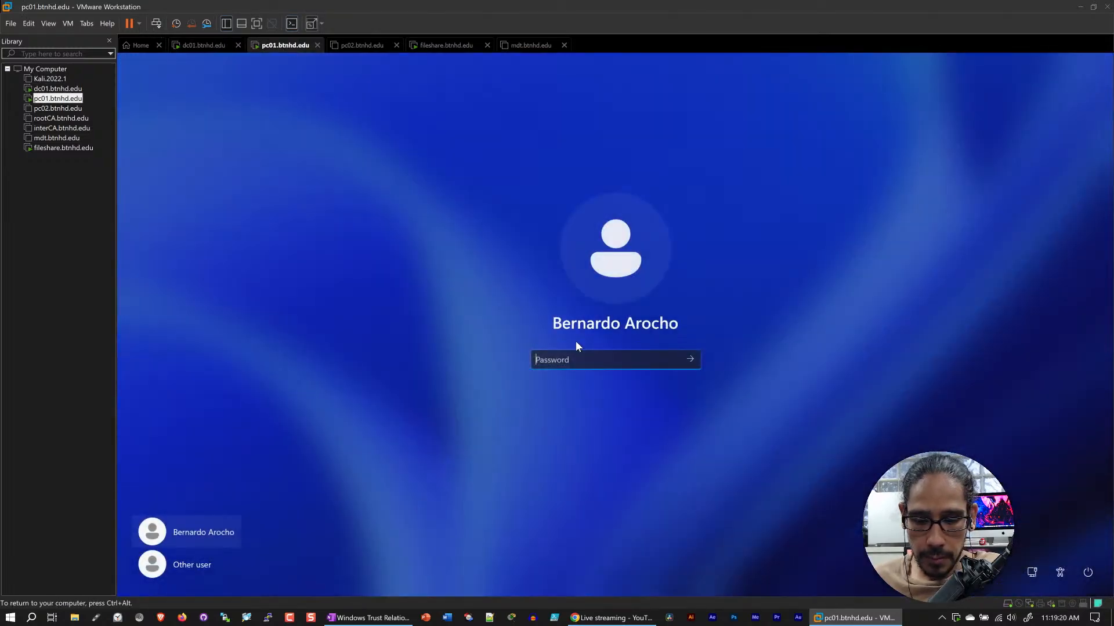
left_click(198, 563)
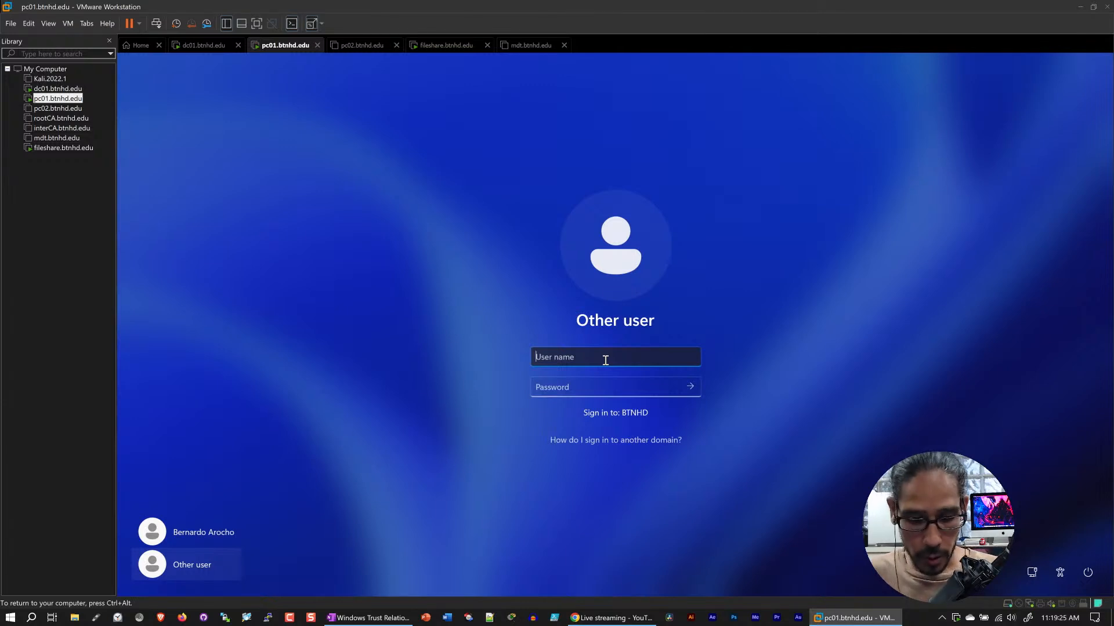
type("barry.allen")
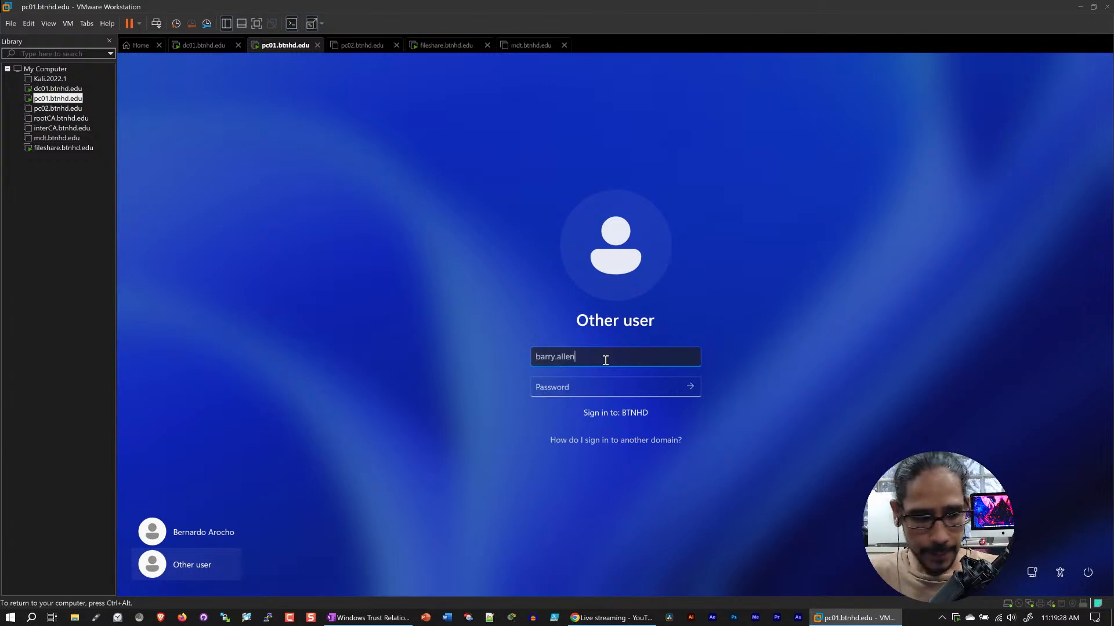
key("Tab")
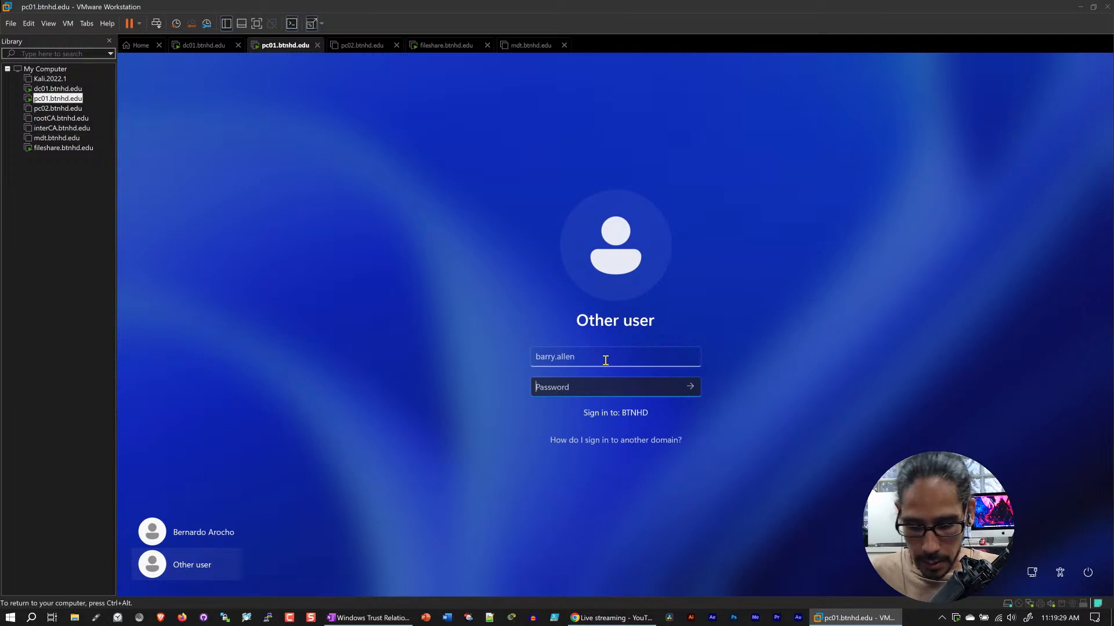
type("••••")
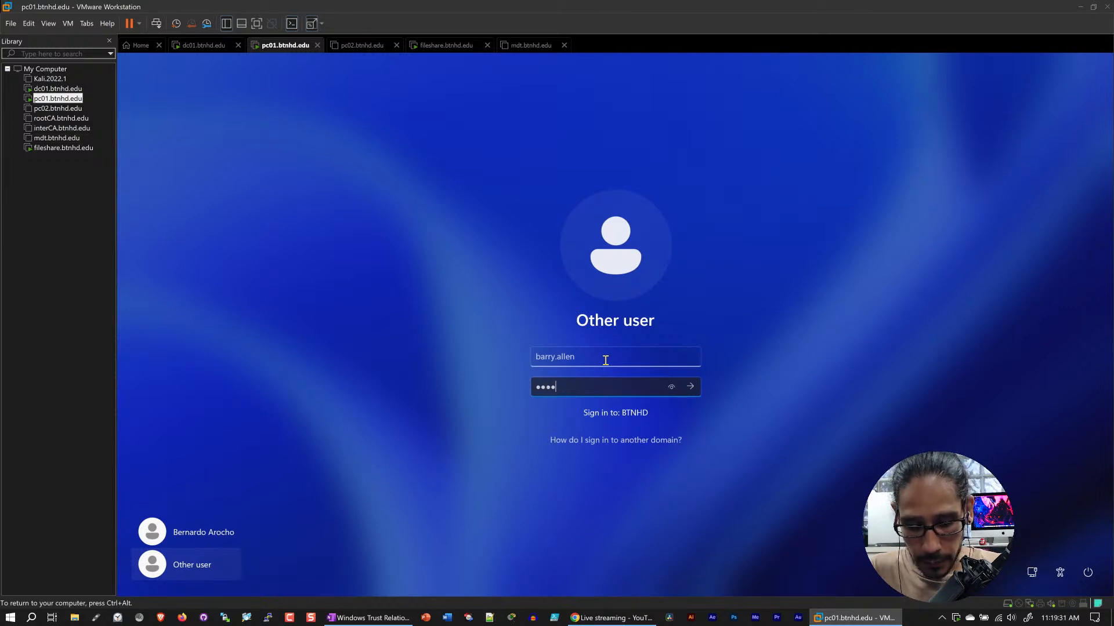
type("••••••••")
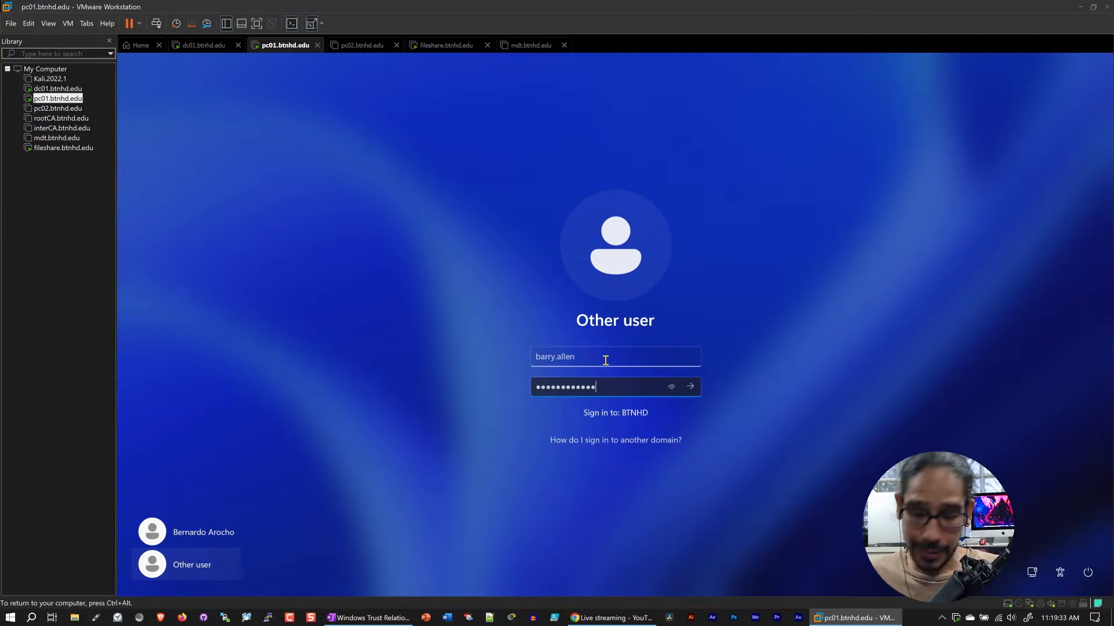
key("Return")
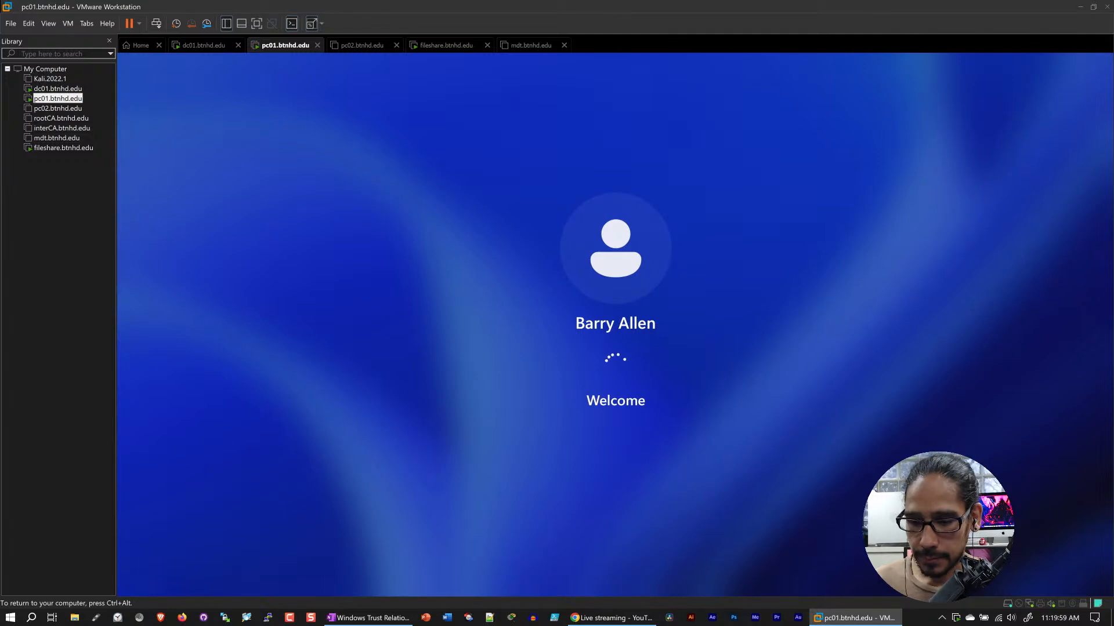
key("ctrl+alt")
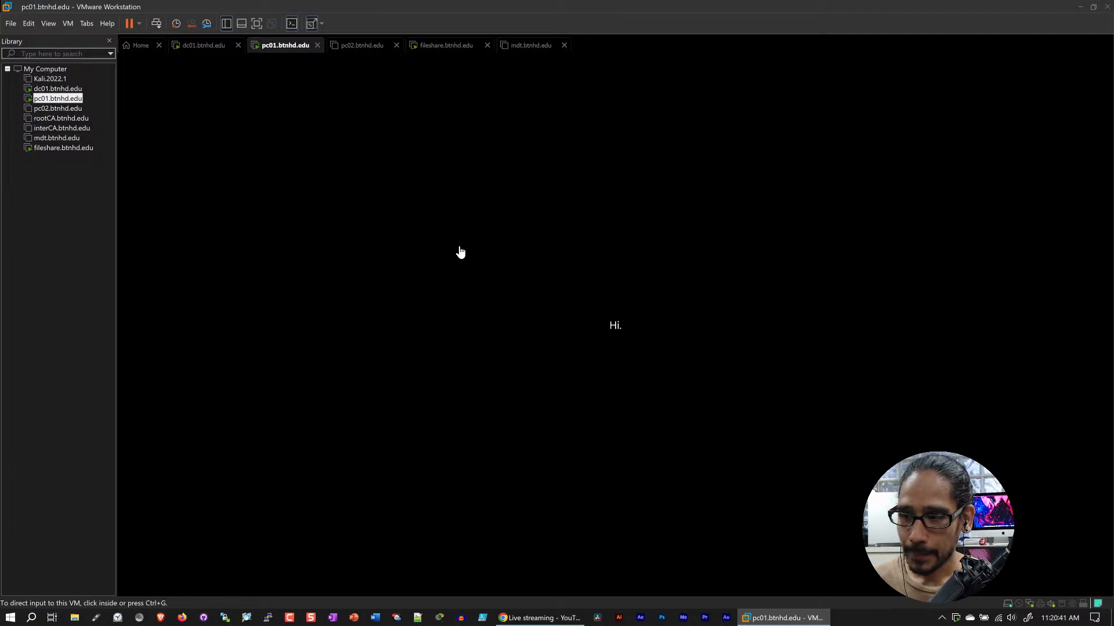
On fileshare, examine the contents of the older user folder in the Profiles share, and return to Profiles
left_click(450, 49)
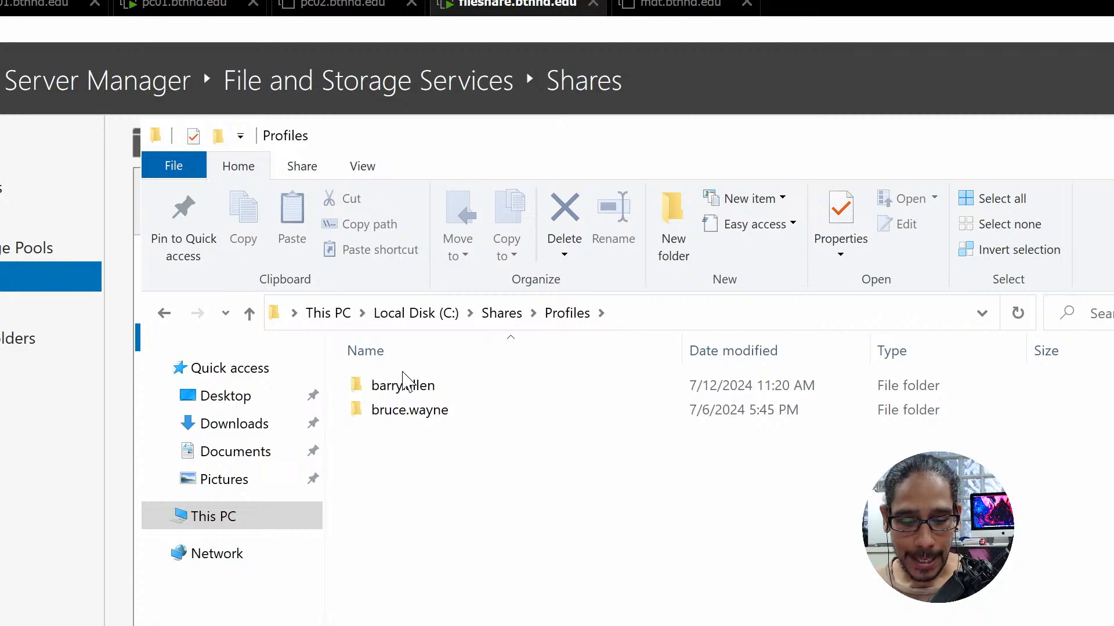
left_click(405, 382)
mouse_move(413, 394)
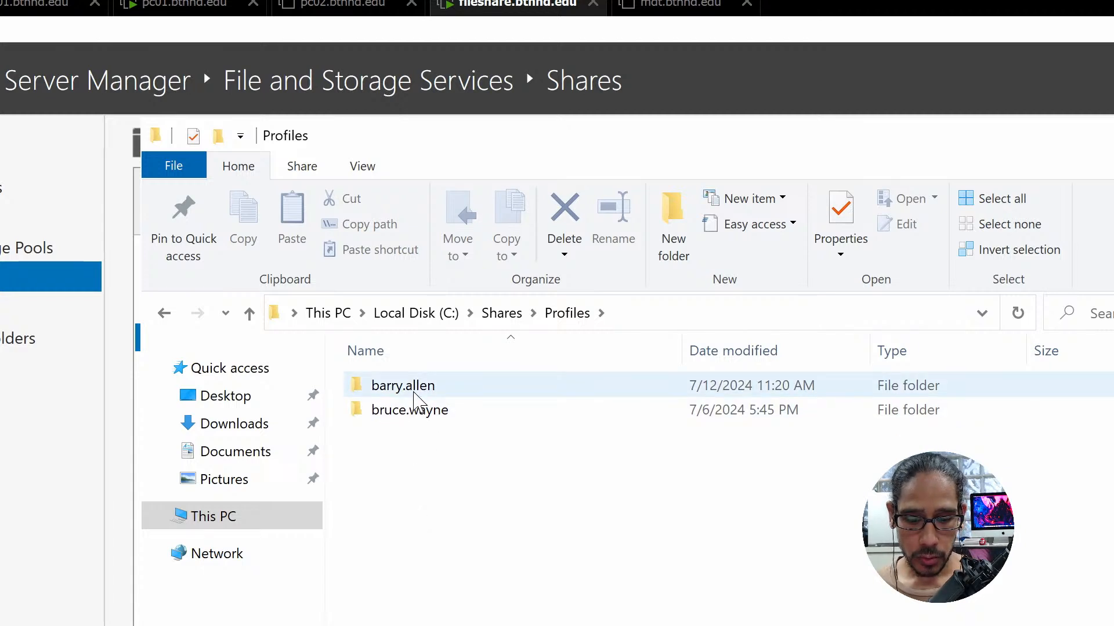
left_click(410, 411)
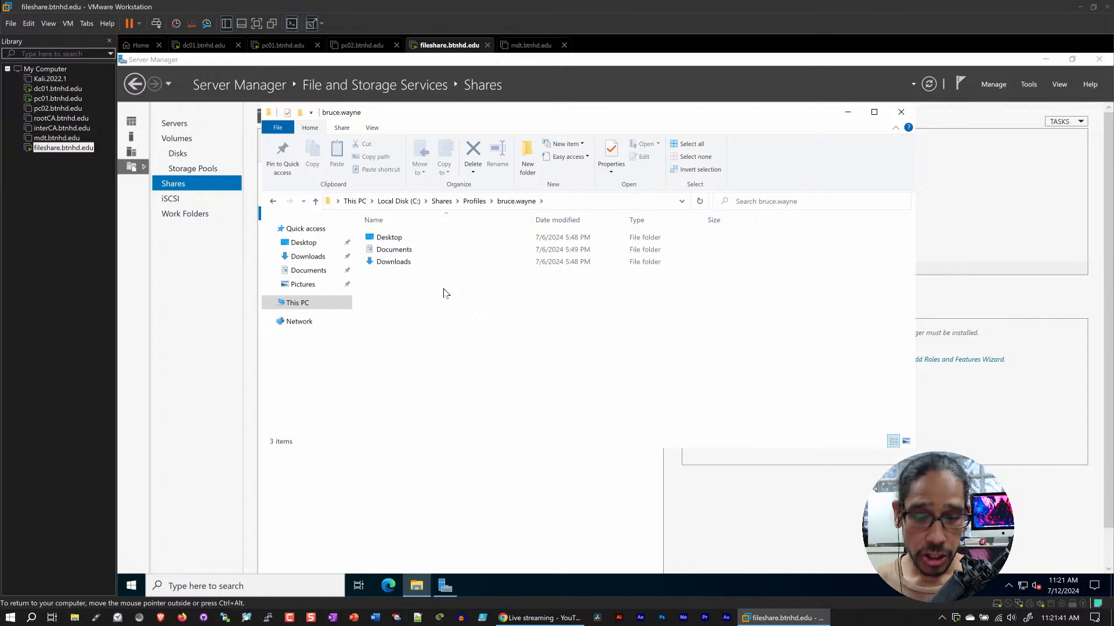
left_click(475, 201)
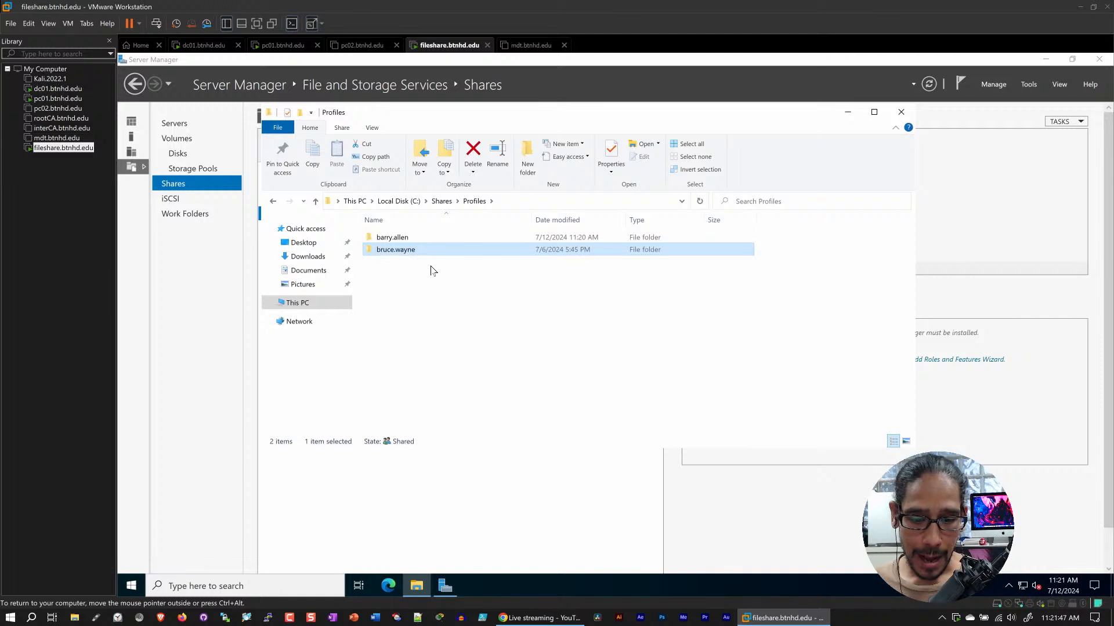
Open the newly created user folder in Profiles and inspect its Desktop folder
double_click(400, 242)
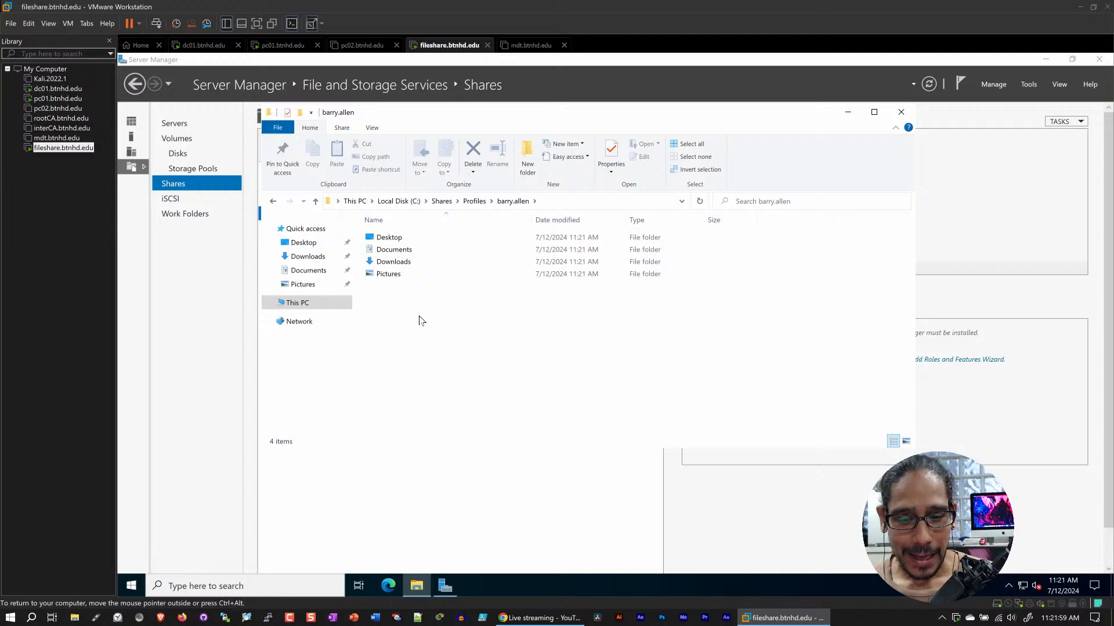
left_click(394, 242)
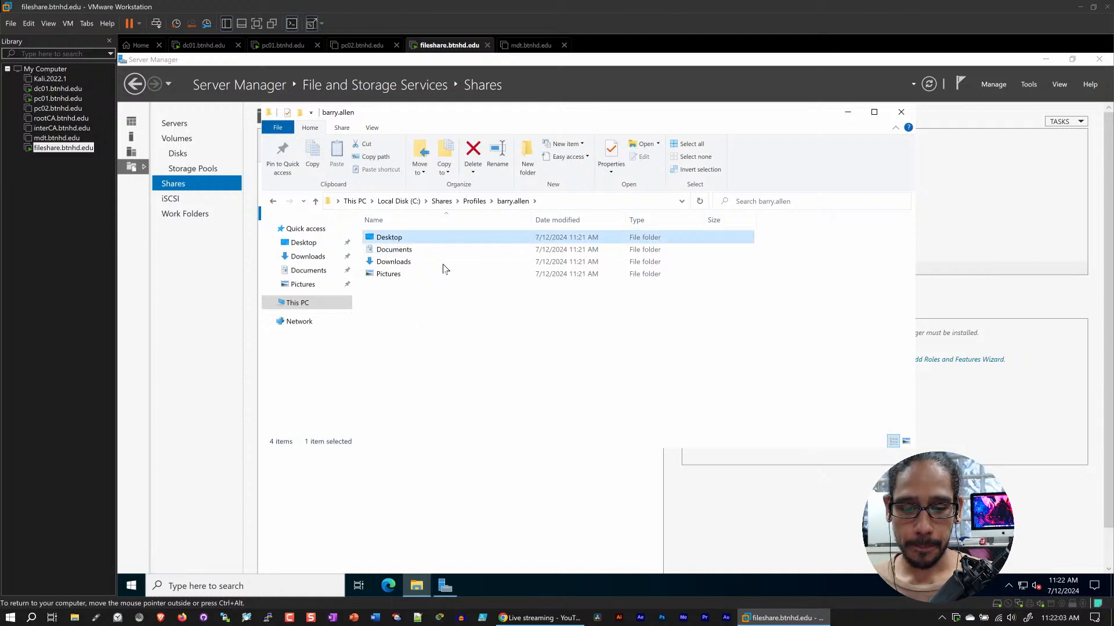
double_click(390, 239)
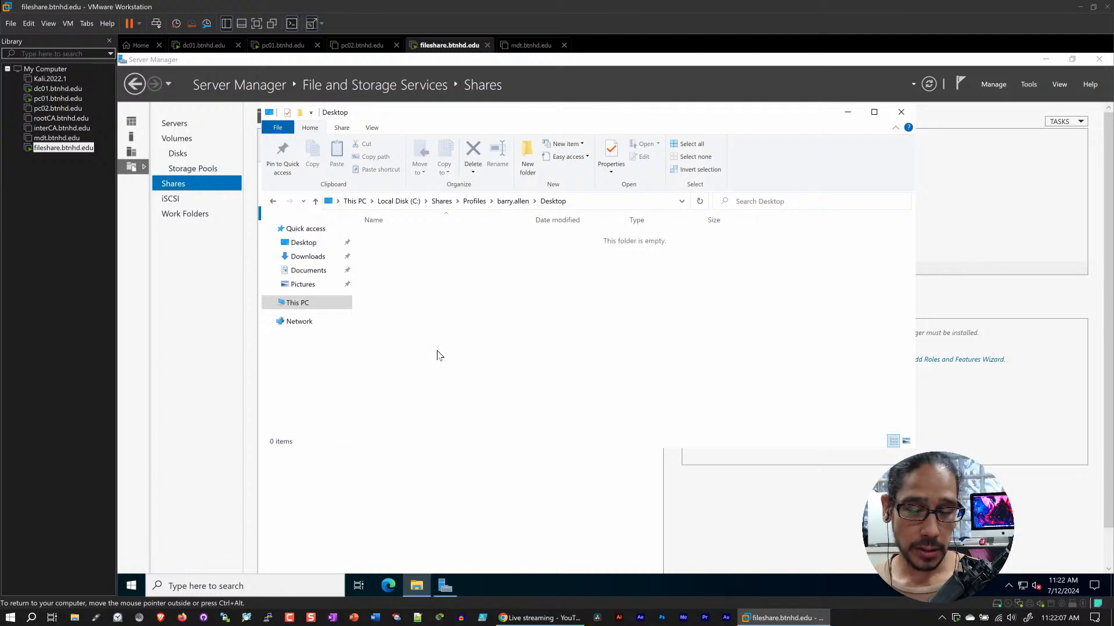
right_click(441, 289)
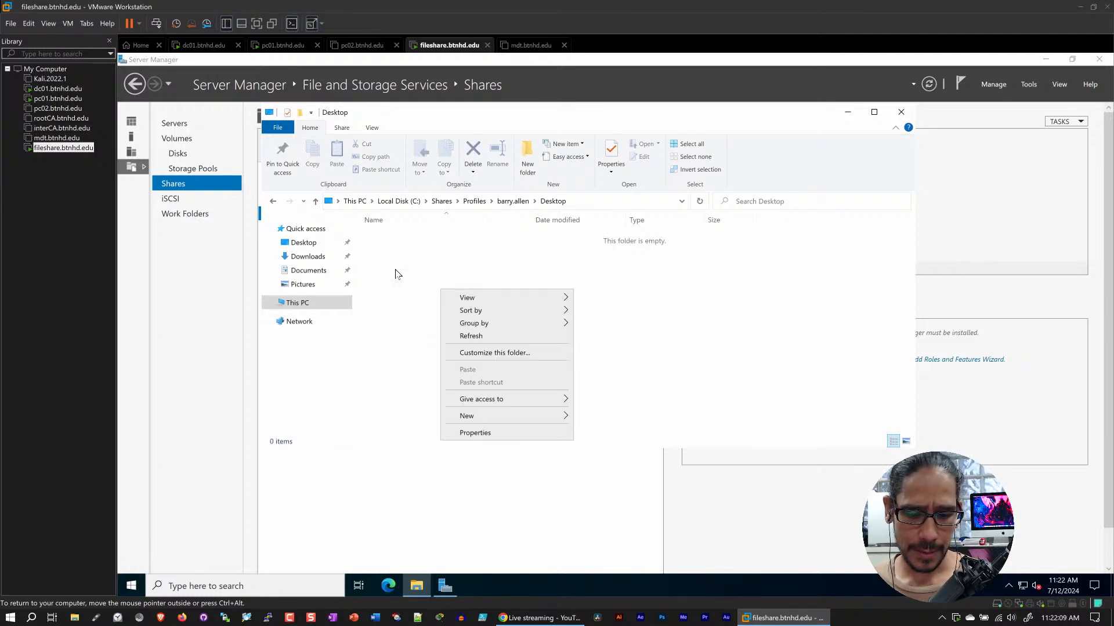
left_click(398, 274)
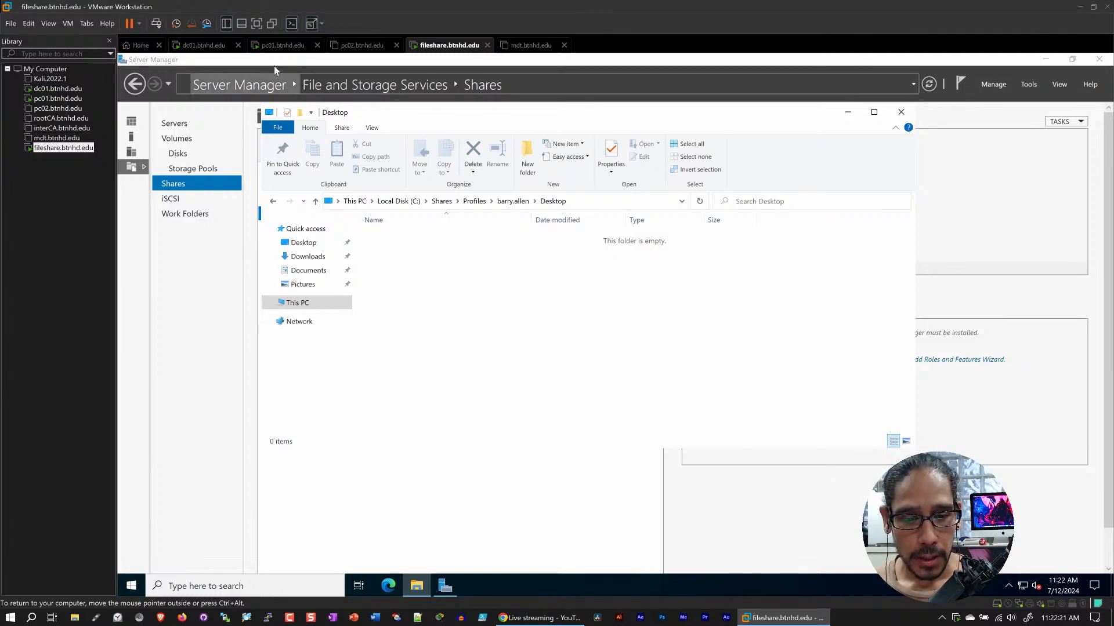
Check the sign-in progress on pc01 and compare it with the new user's redirected Desktop folder on fileshare
left_click(275, 46)
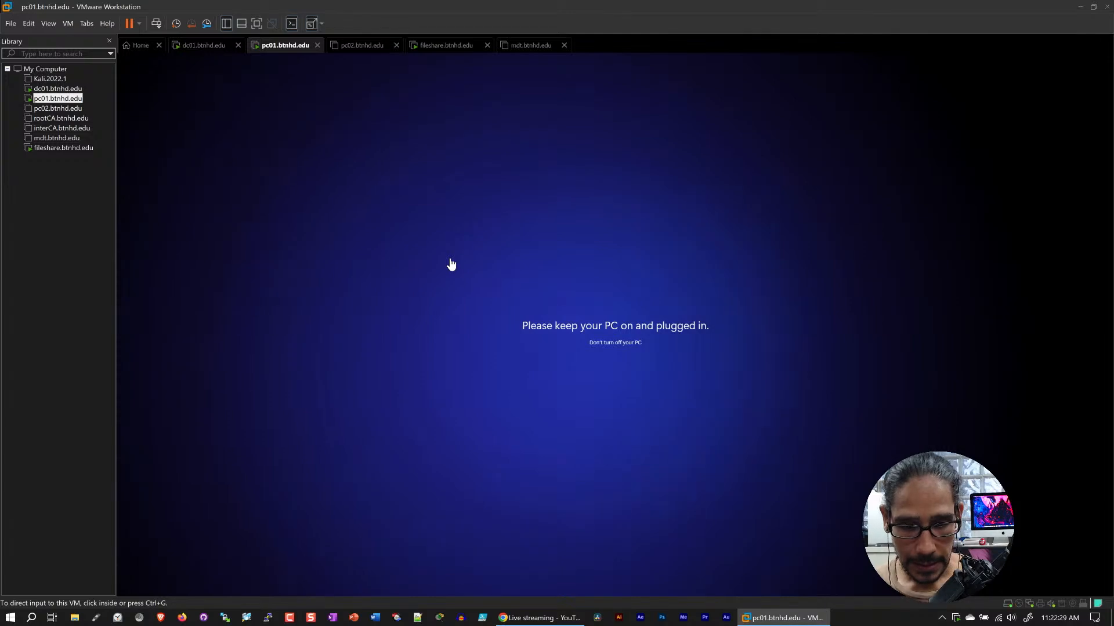
left_click(439, 48)
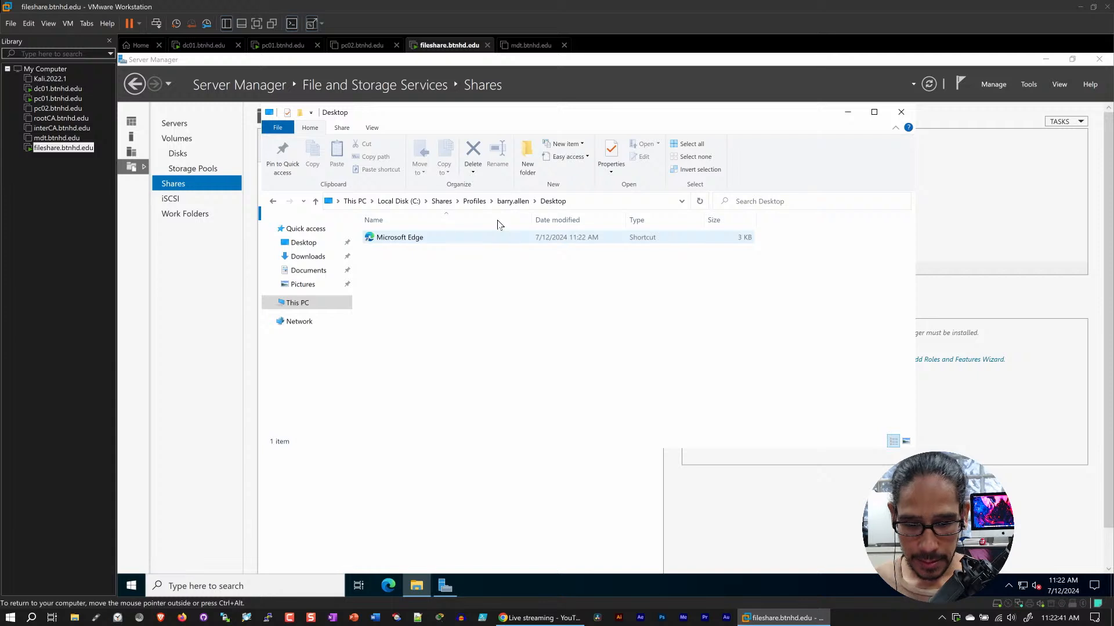
left_click(507, 203)
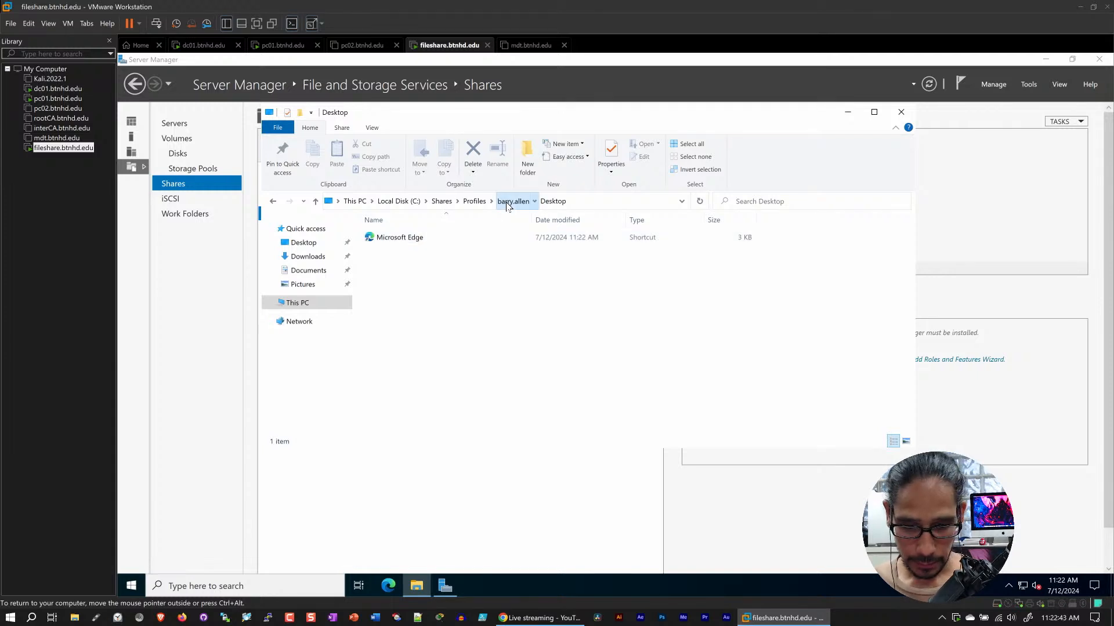
left_click(276, 47)
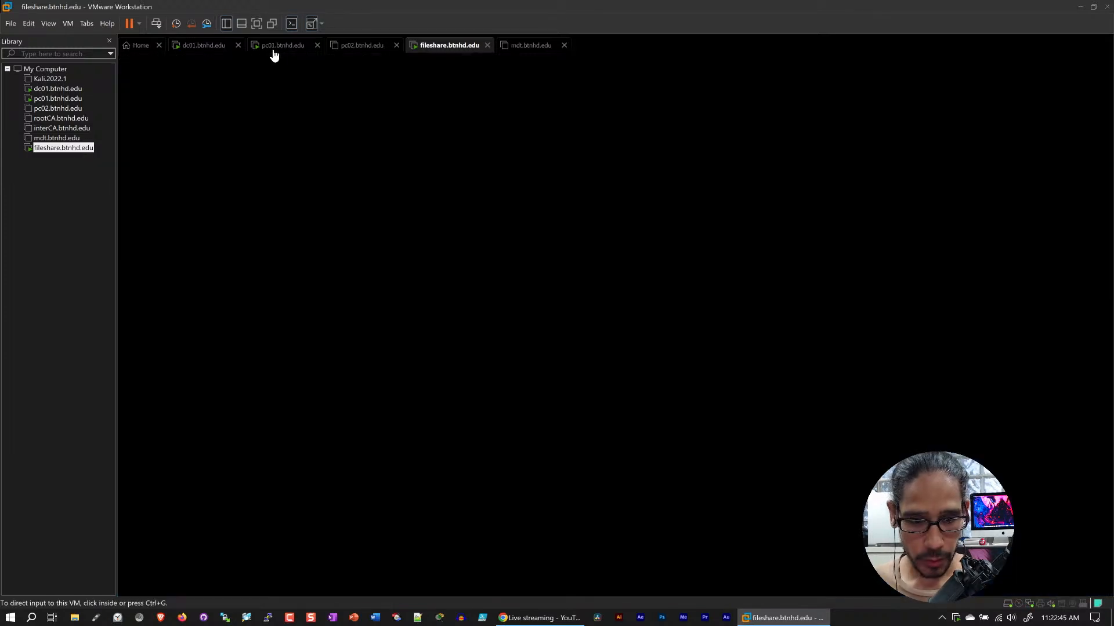
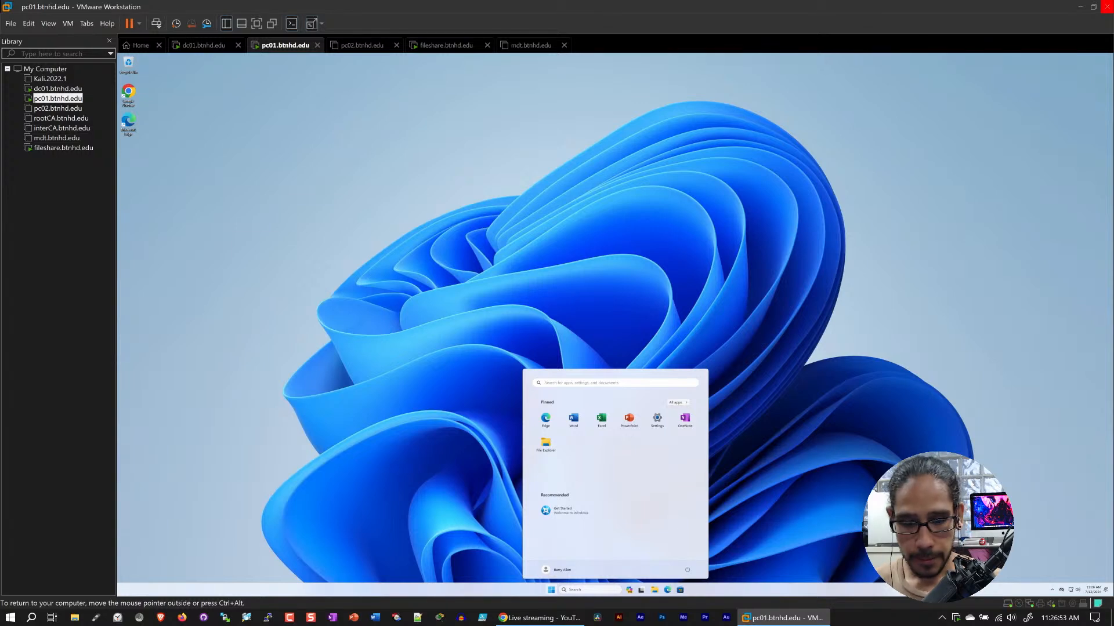
Set the display scale of pc01 to 200% in the display settings and close Settings
left_click(531, 323)
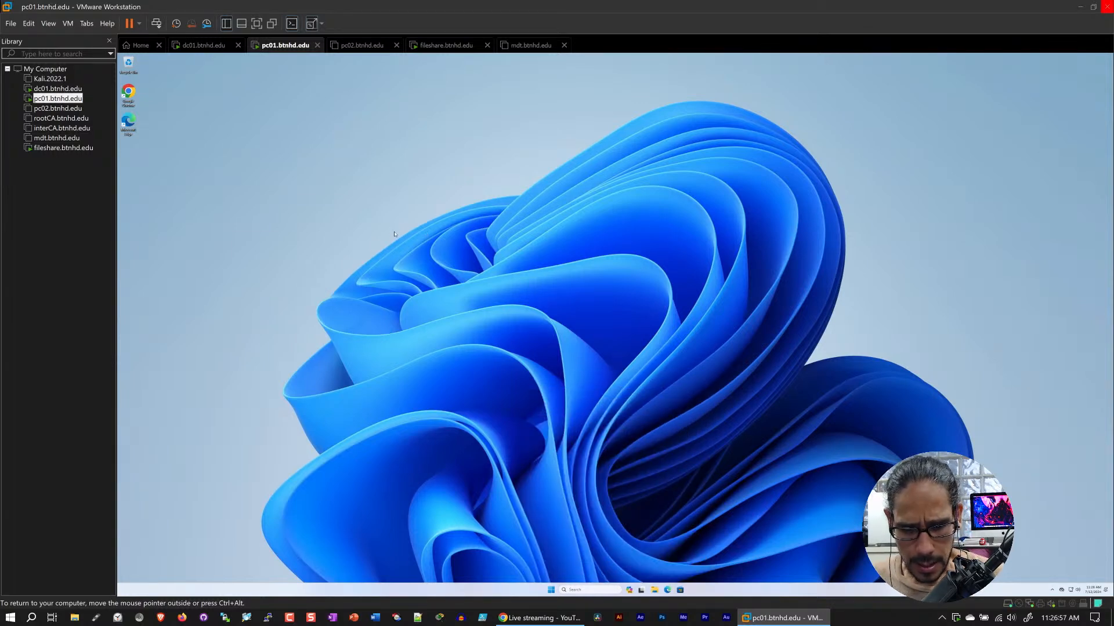
right_click(462, 216)
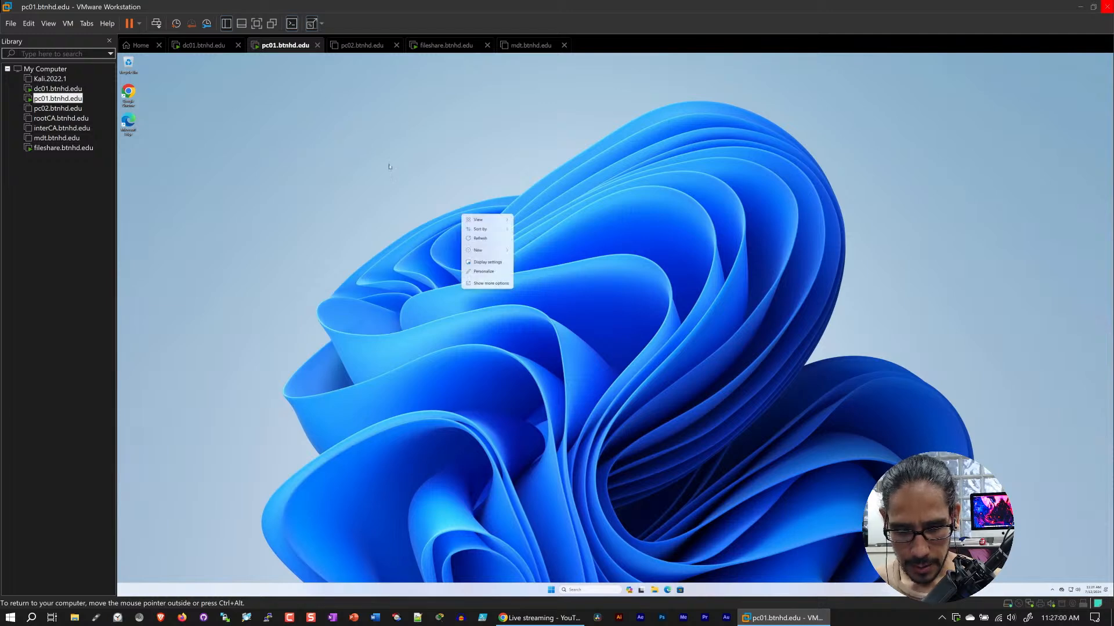
left_click(492, 263)
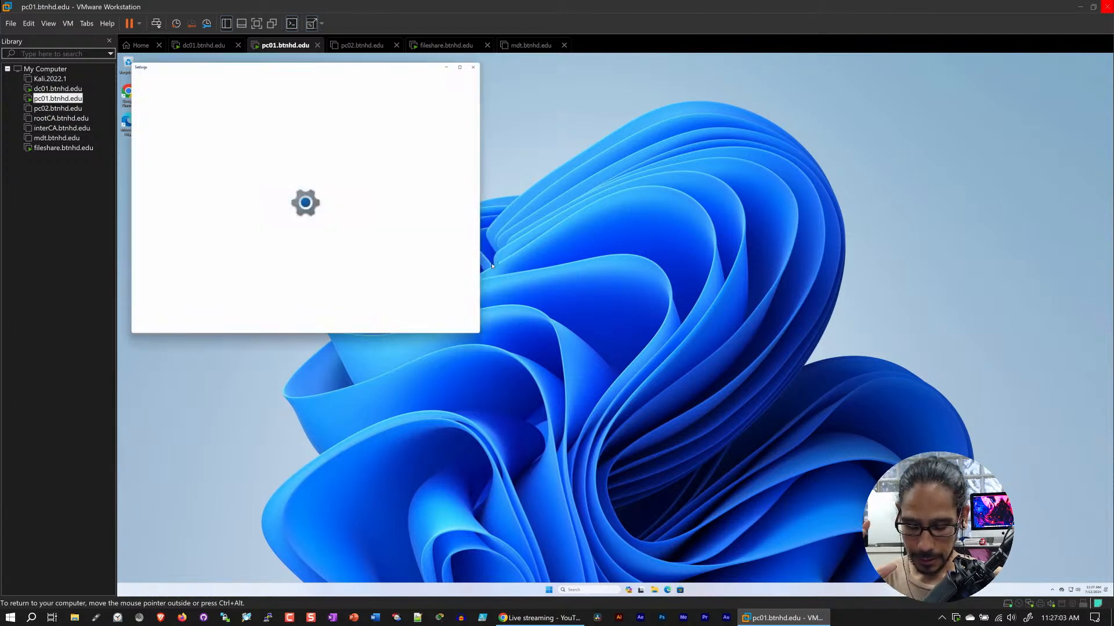
left_click(462, 68)
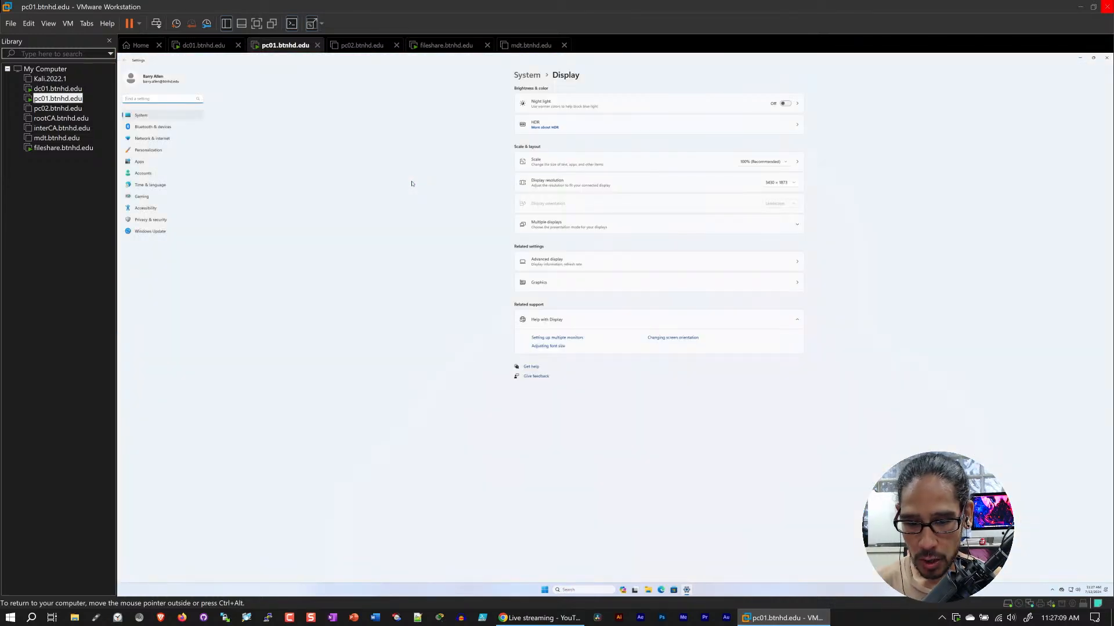
left_click(761, 163)
left_click(751, 197)
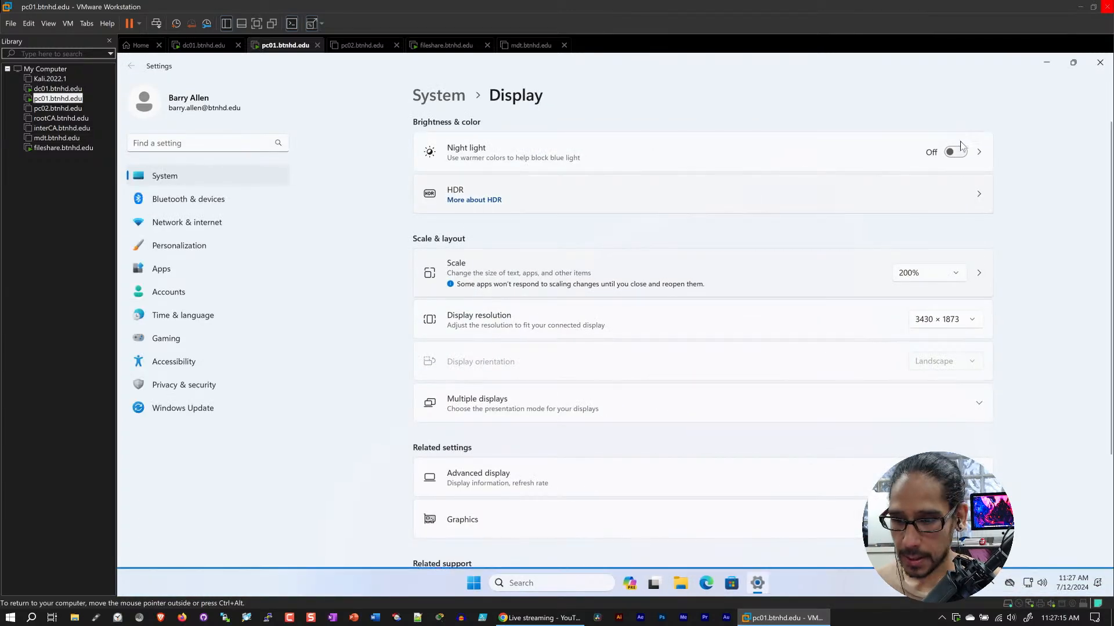
left_click(1102, 65)
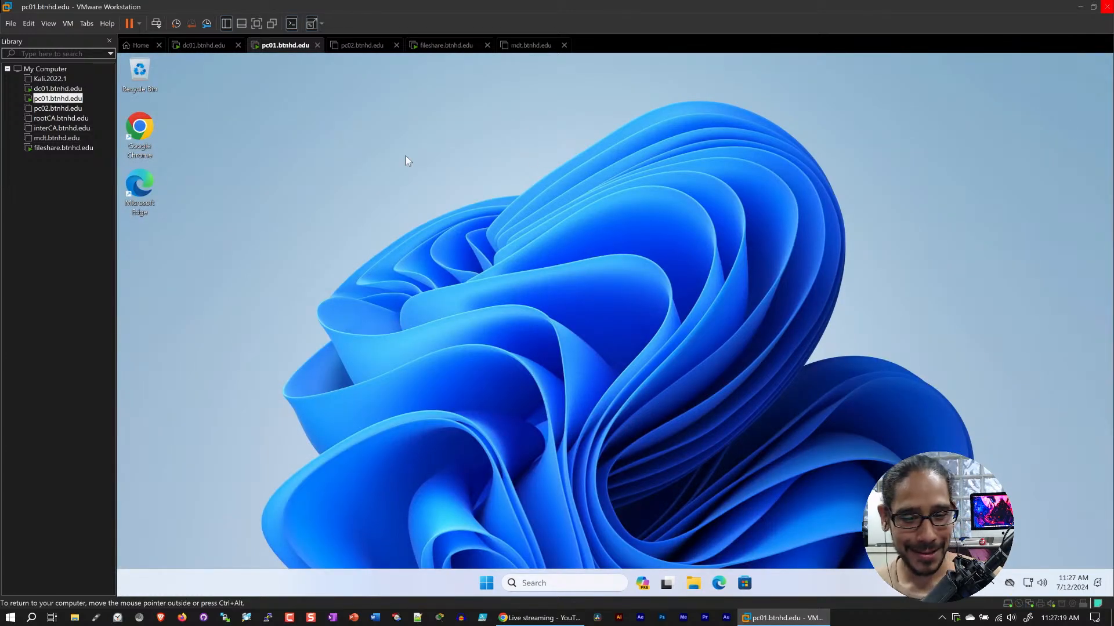
Create a text document named Hello World! on the pc01 desktop and place it below the Microsoft Edge shortcut
right_click(238, 168)
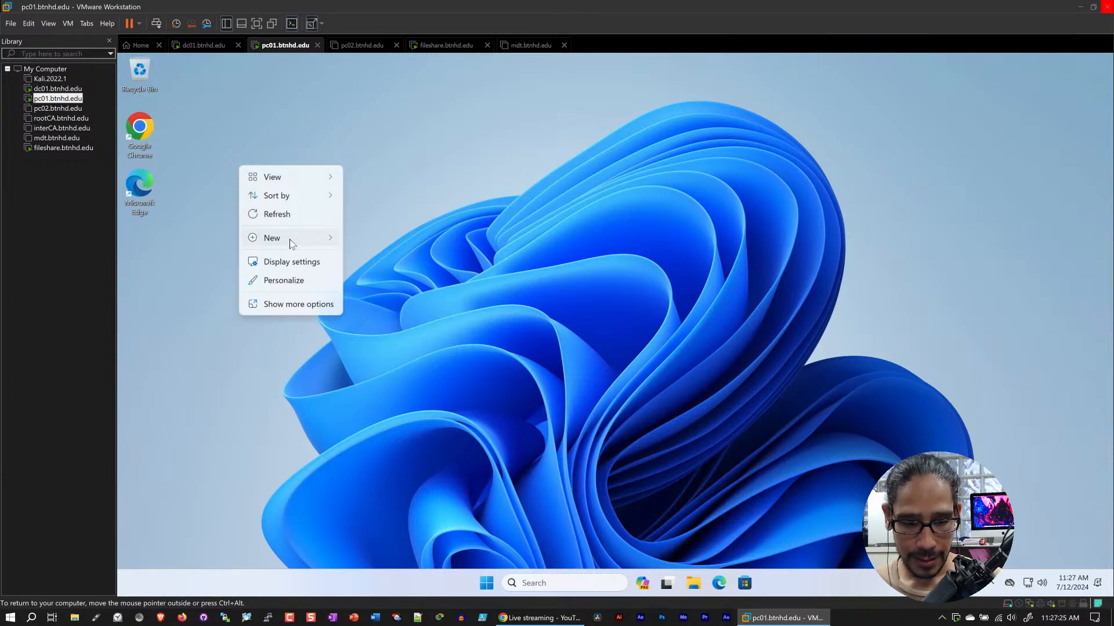
mouse_move(290, 239)
left_click(390, 388)
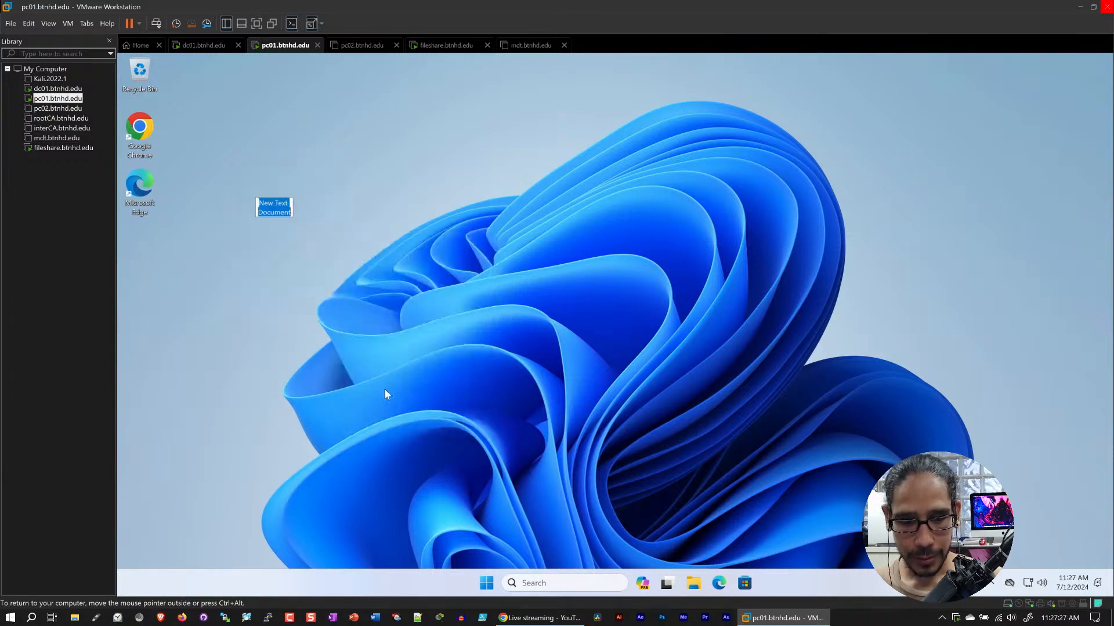
type("Hellow")
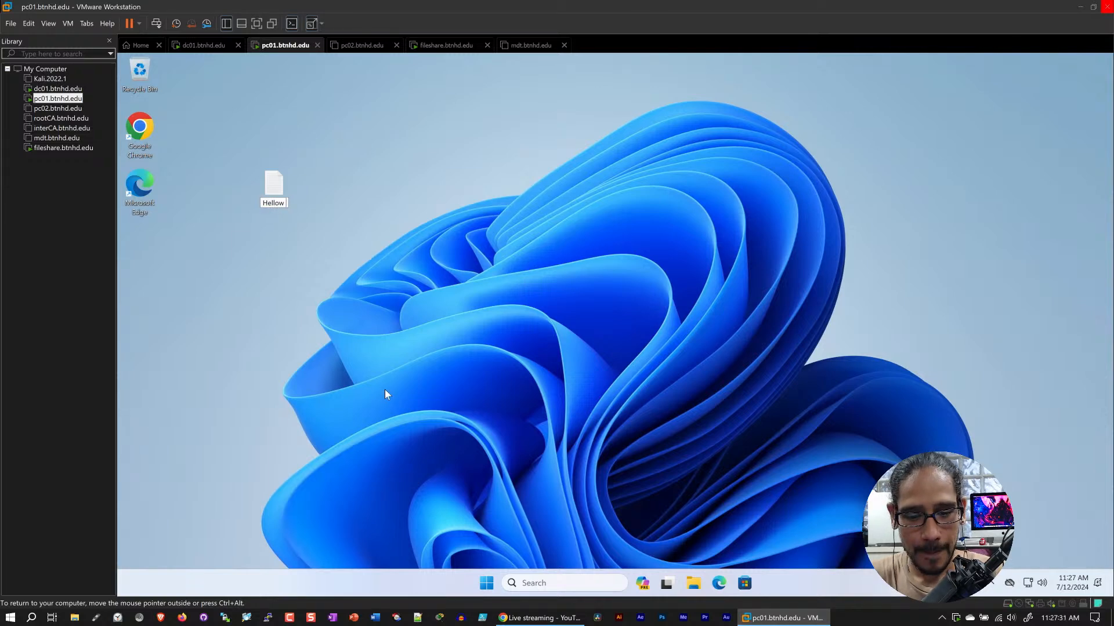
key("BackSpace")
type("Wor")
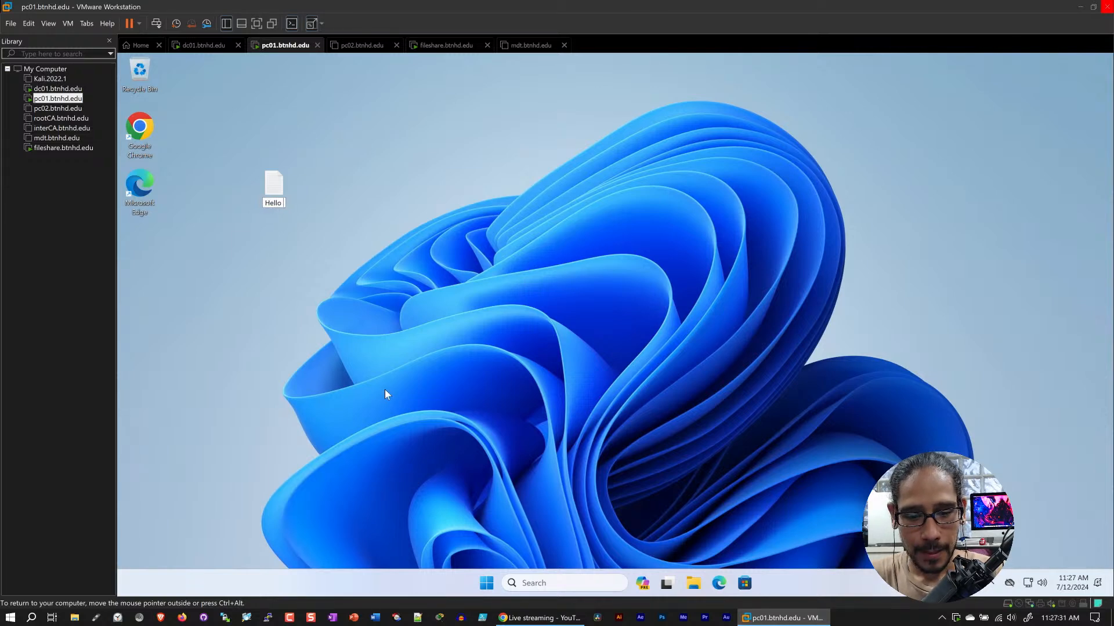
type("ld!")
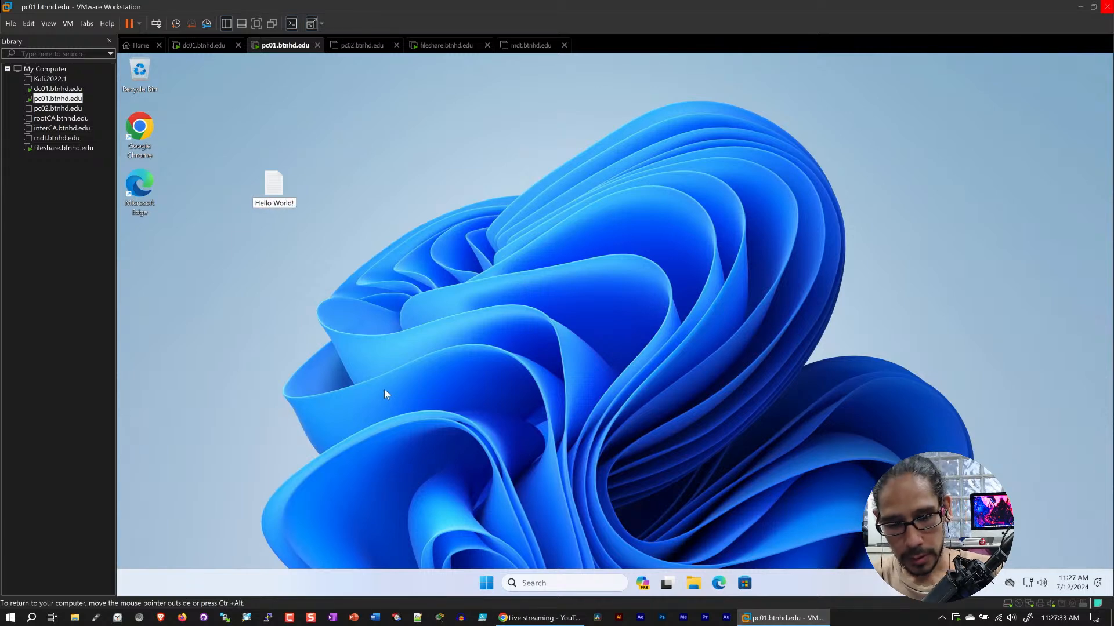
key("Return")
left_click_drag(289, 184, 139, 239)
On fileshare, open the signed-in user's redirected Desktop folder and check it for the Hello World! text file
left_click(439, 49)
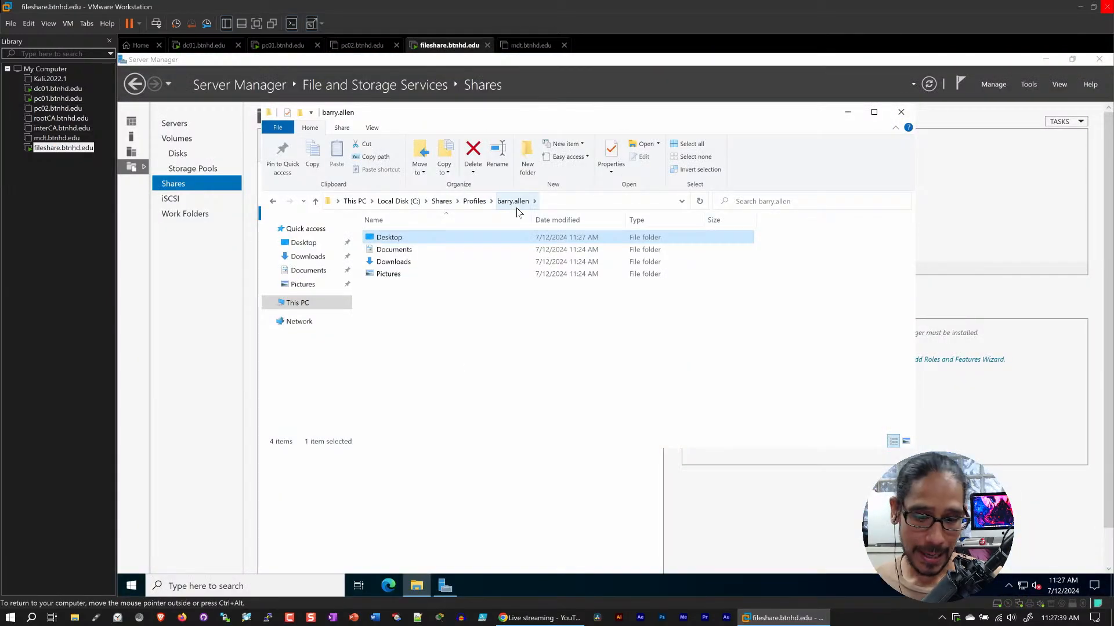
double_click(388, 238)
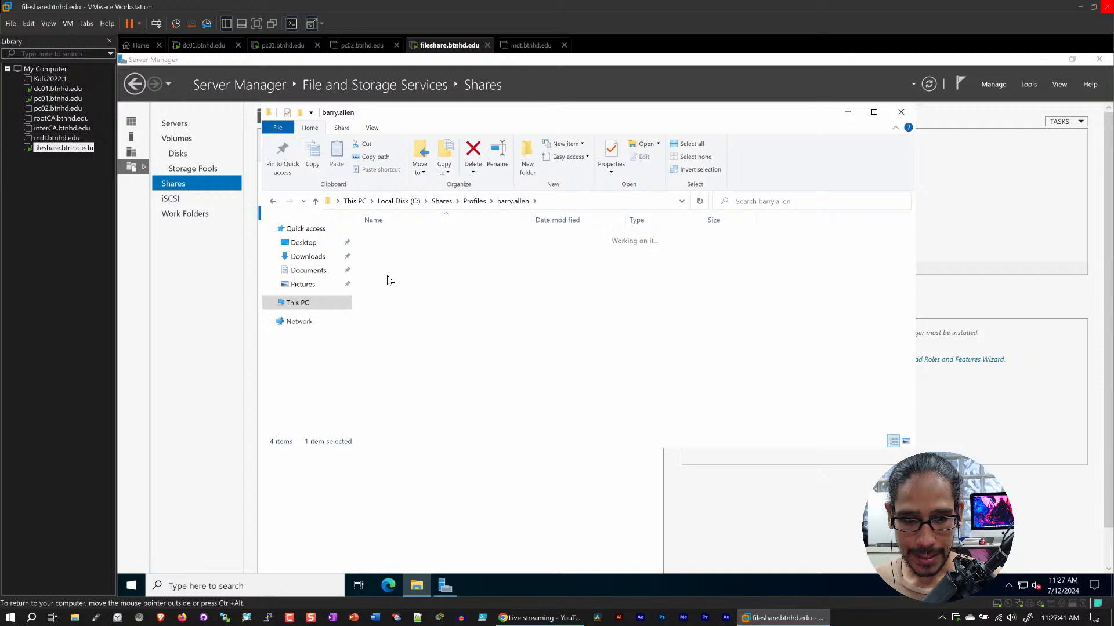
left_click(400, 239)
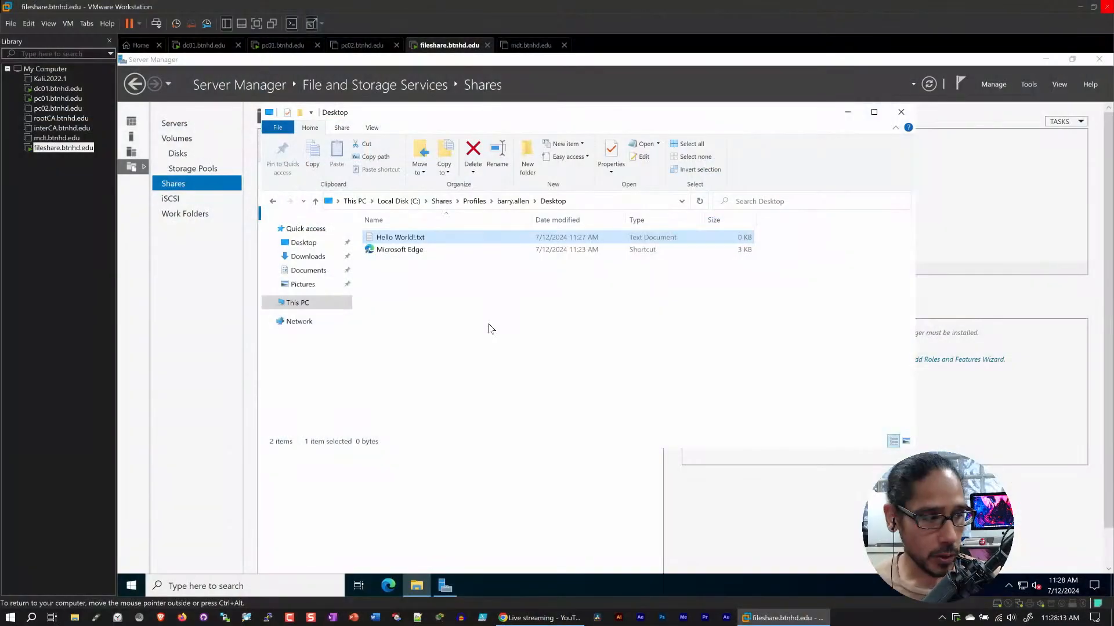
On dc01, minimize Active Directory Users and Computers, bring up Group Policy Management, and widen its console tree
left_click(196, 46)
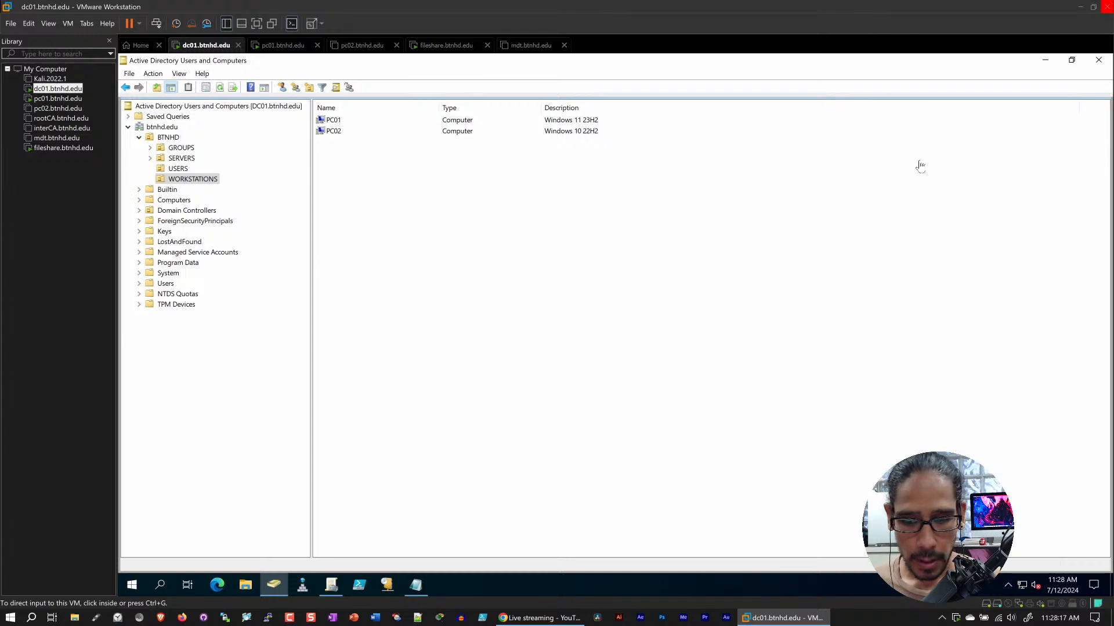
left_click(1044, 60)
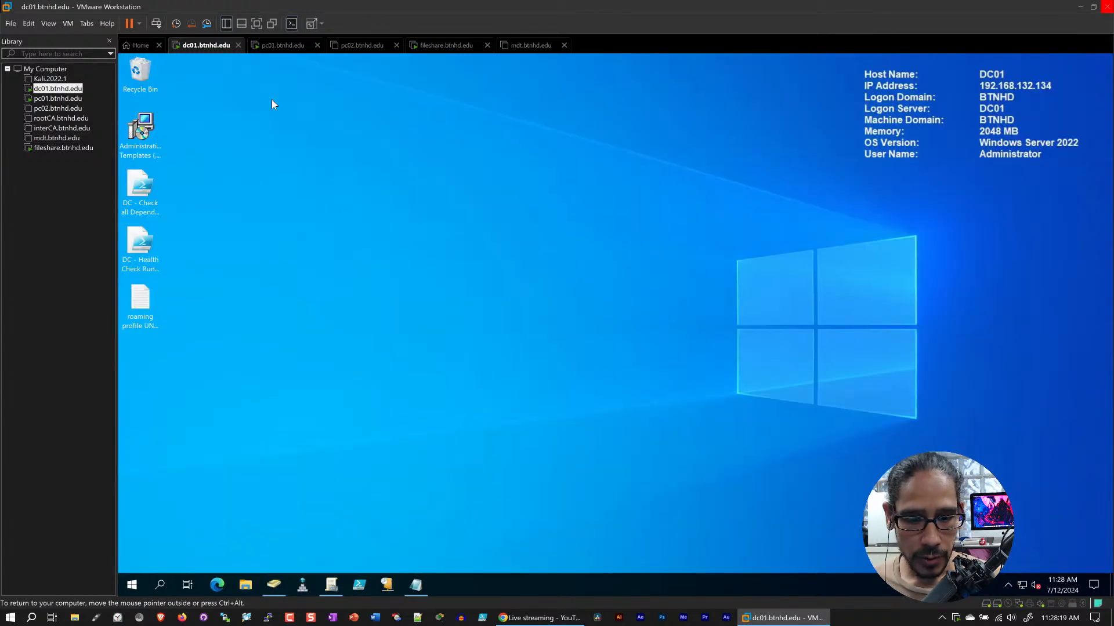
left_click(283, 45)
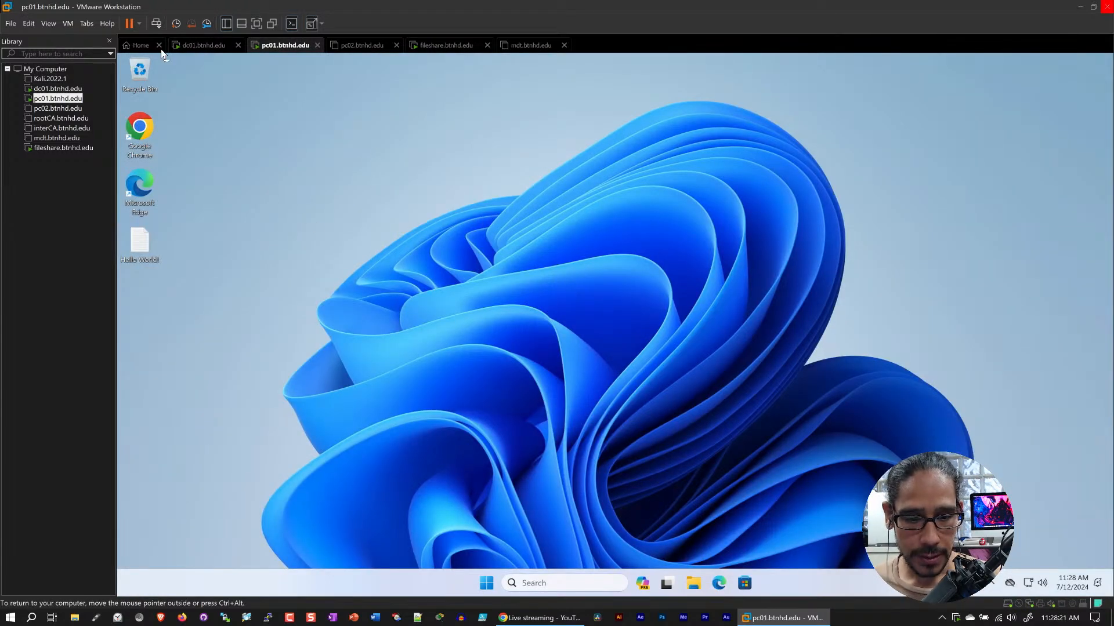
left_click(197, 47)
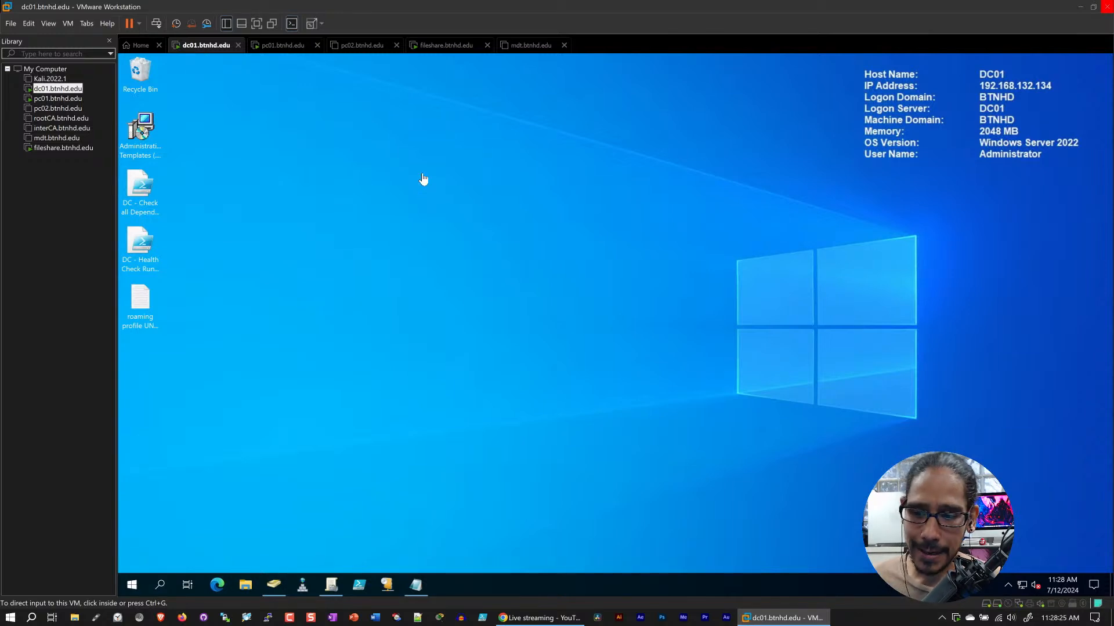
left_click(446, 383)
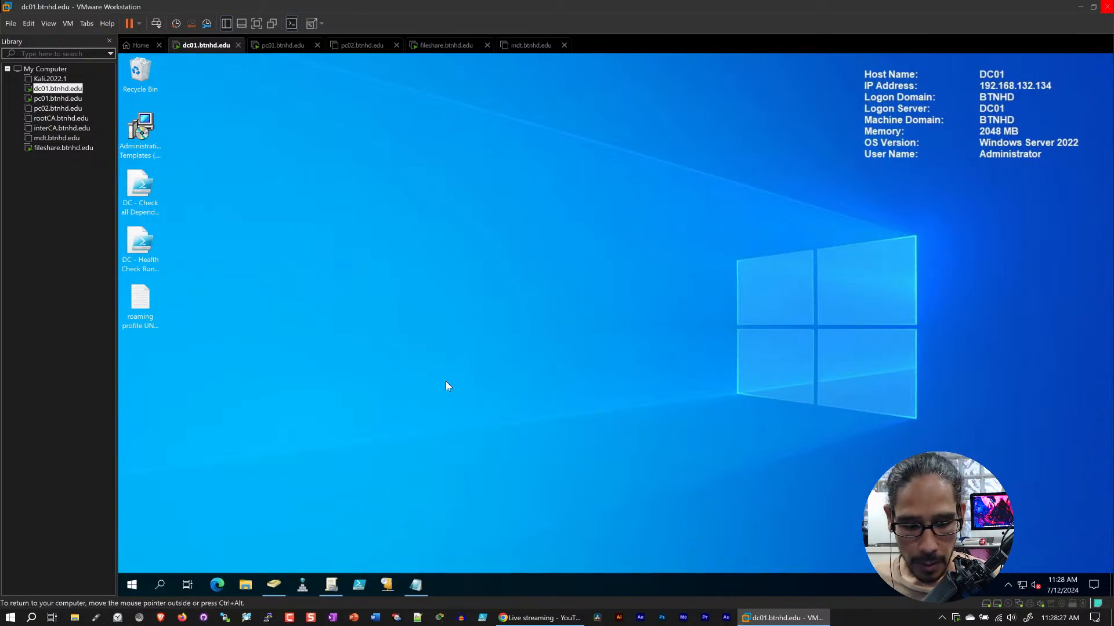
left_click(333, 583)
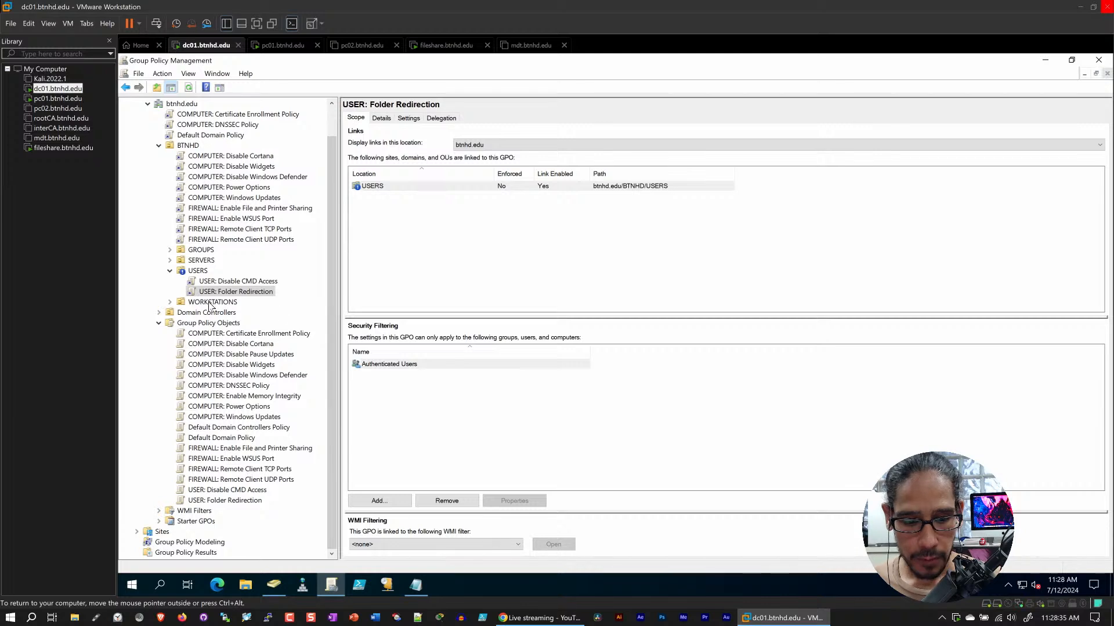
left_click_drag(337, 297, 358, 296)
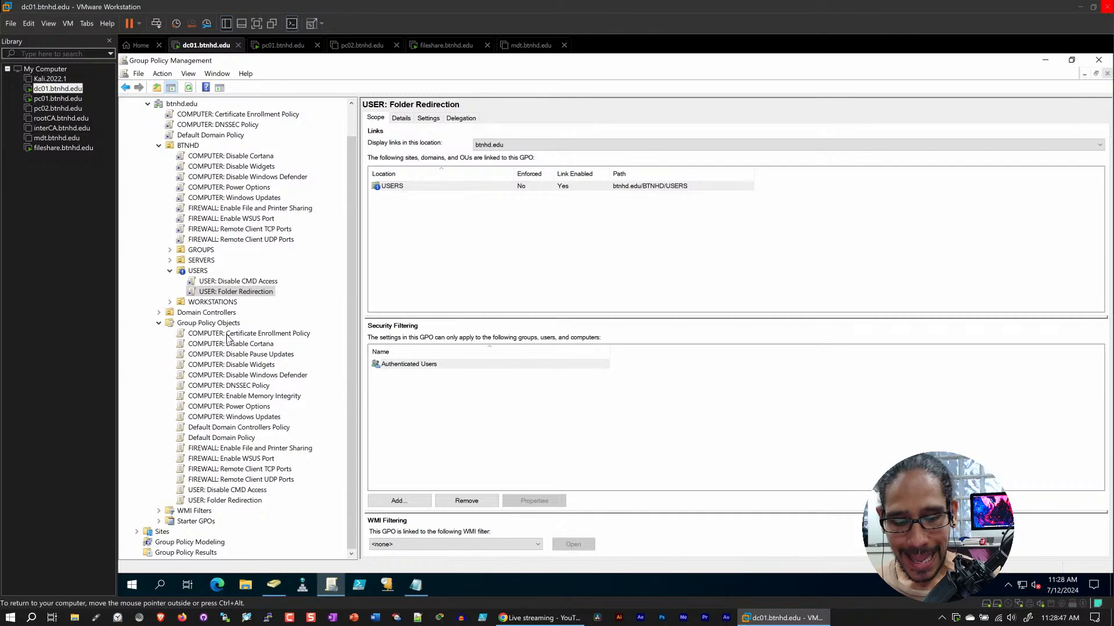
Create a new group policy object named TEST under Group Policy Objects
left_click(202, 324)
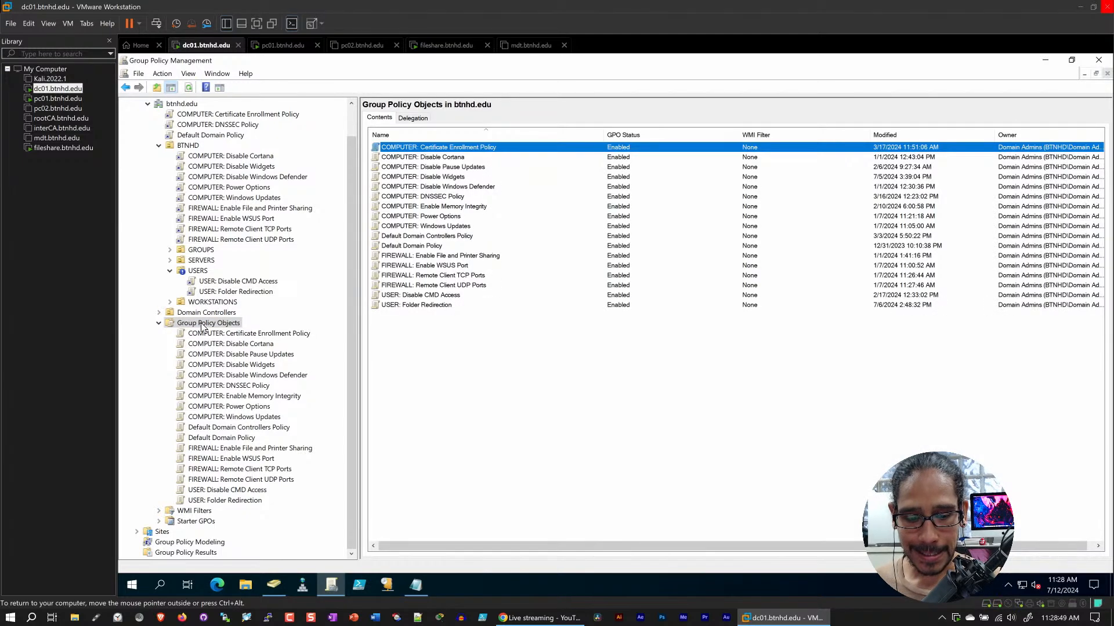
right_click(202, 325)
left_click(255, 335)
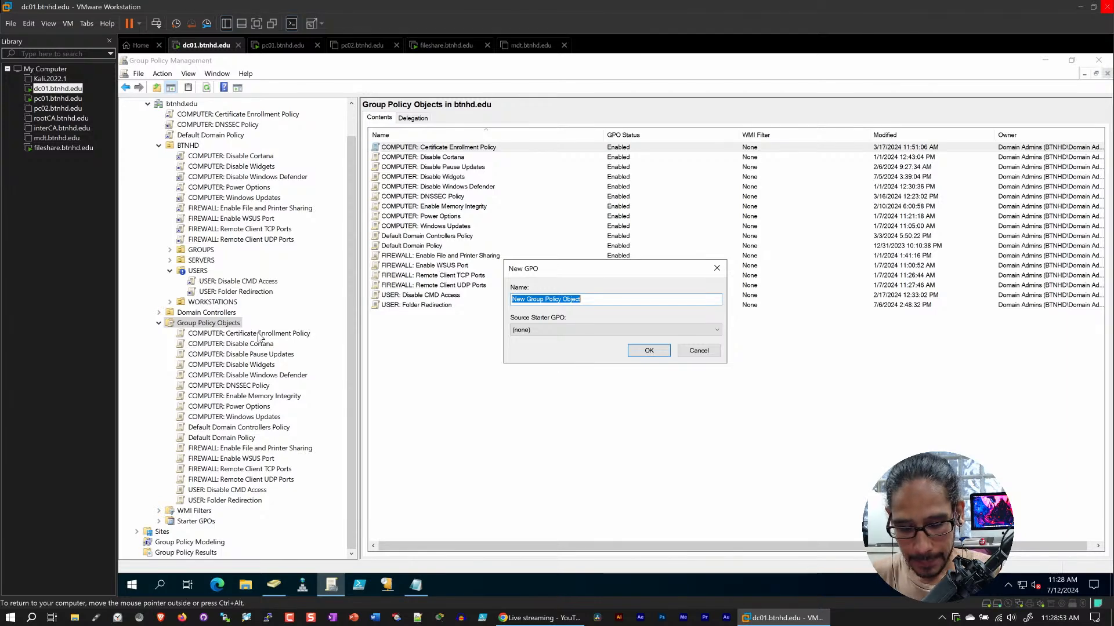
type("TEST")
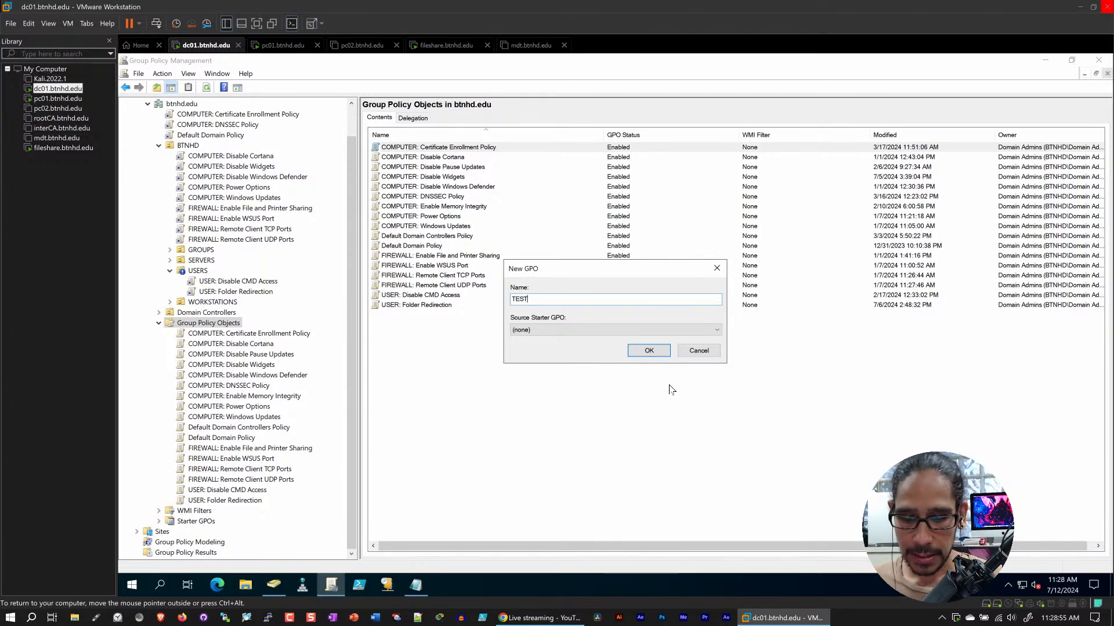
left_click(649, 350)
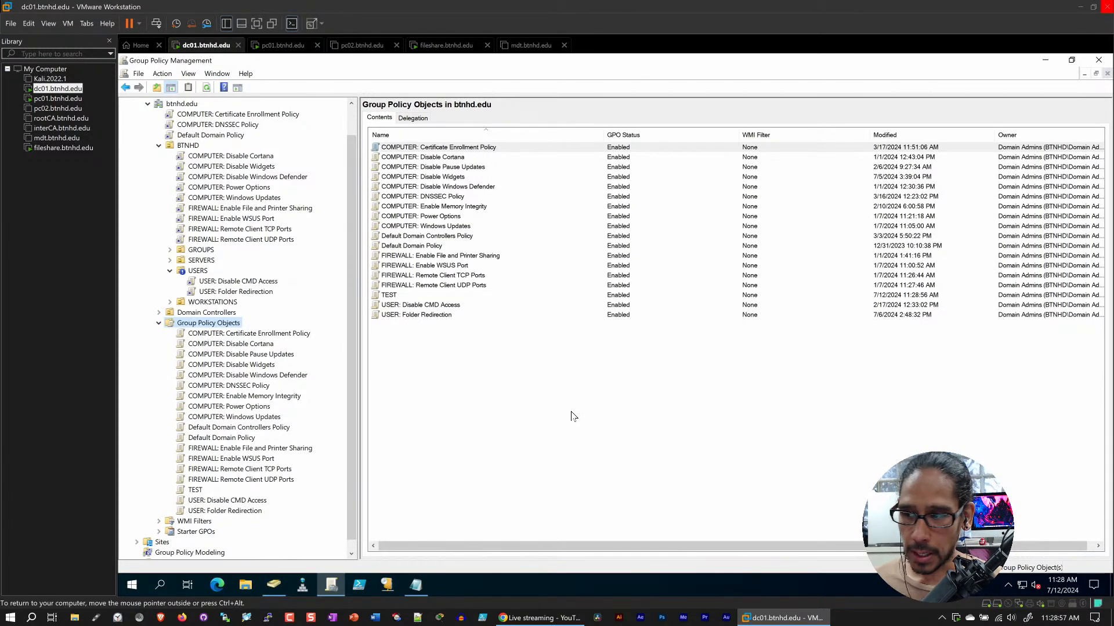
Open the TEST policy for editing, expand User Configuration's Windows Settings down to Folder Redirection, and maximize the editor
left_click(195, 491)
right_click(194, 491)
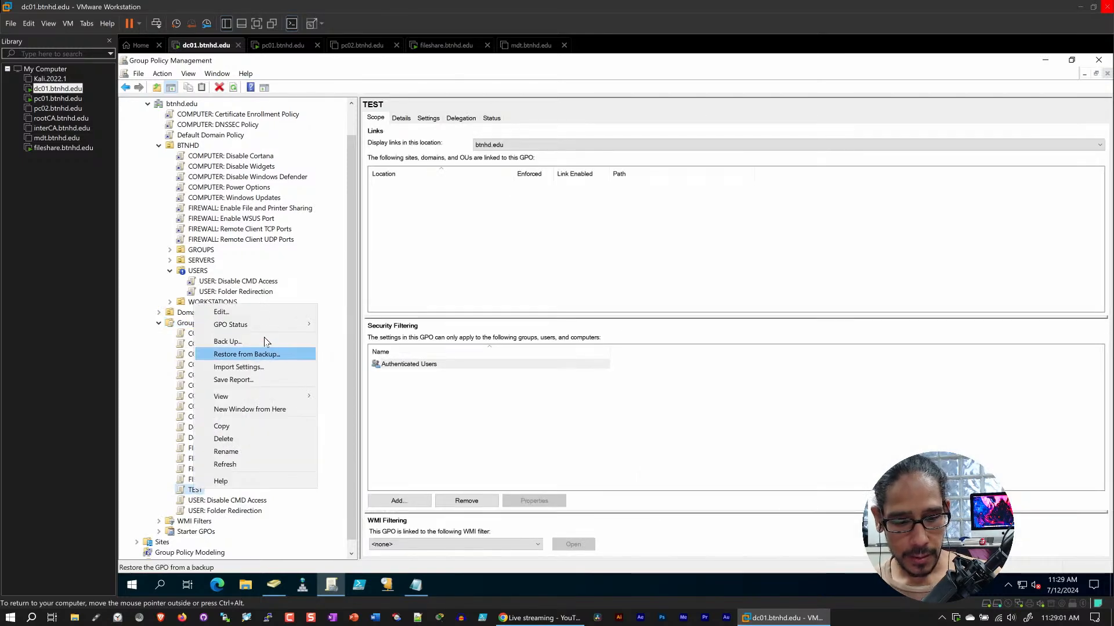
left_click(259, 308)
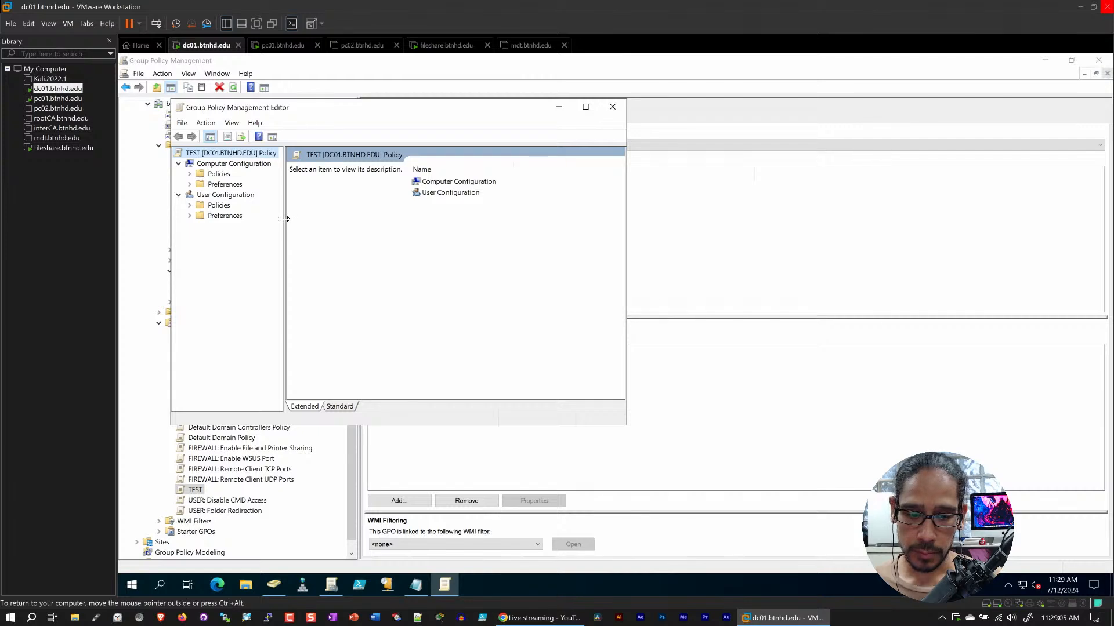
left_click_drag(287, 219, 302, 219)
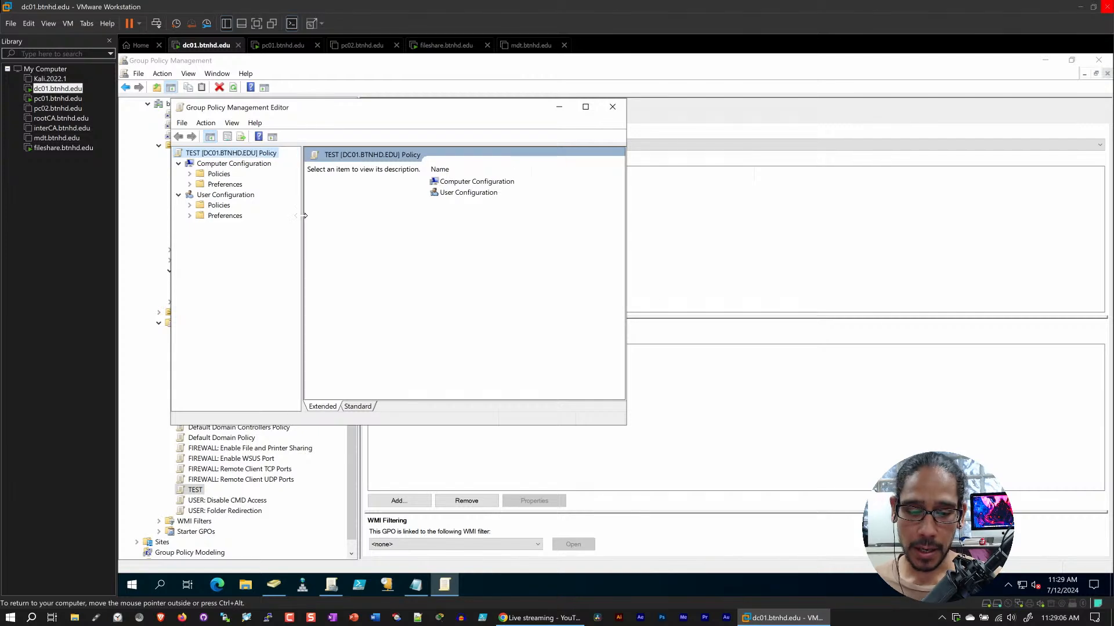
left_click(221, 196)
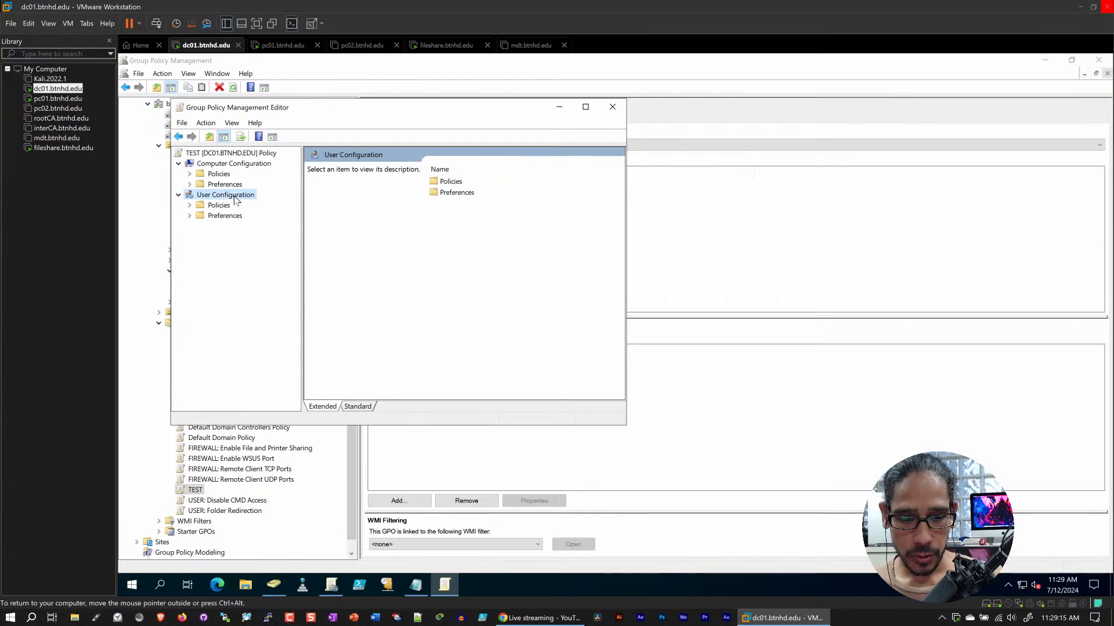
left_click(190, 205)
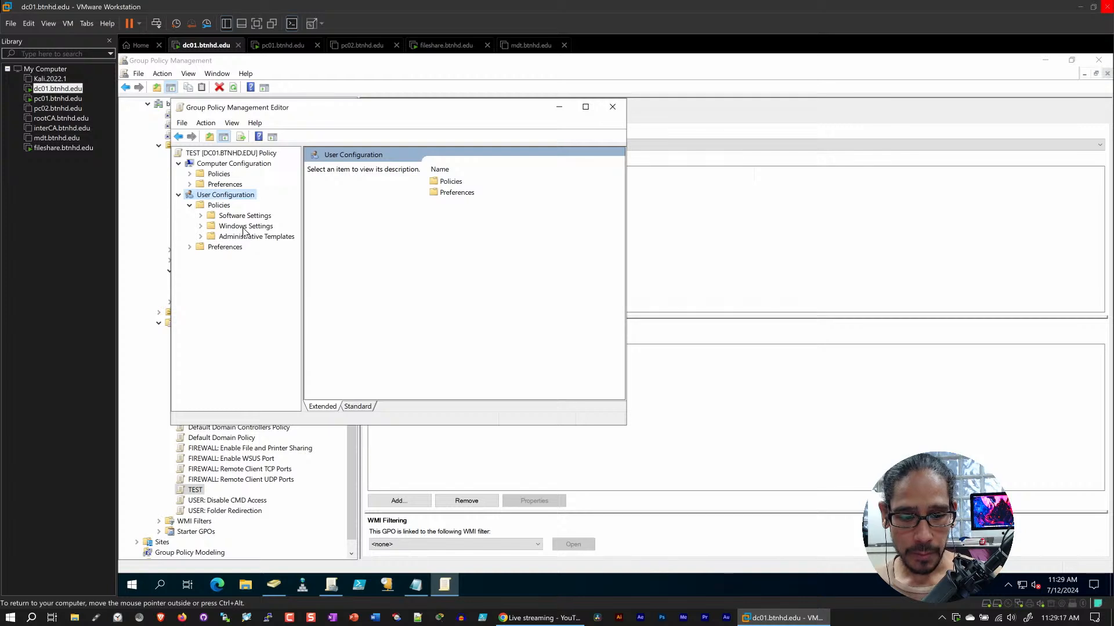
double_click(243, 226)
double_click(247, 259)
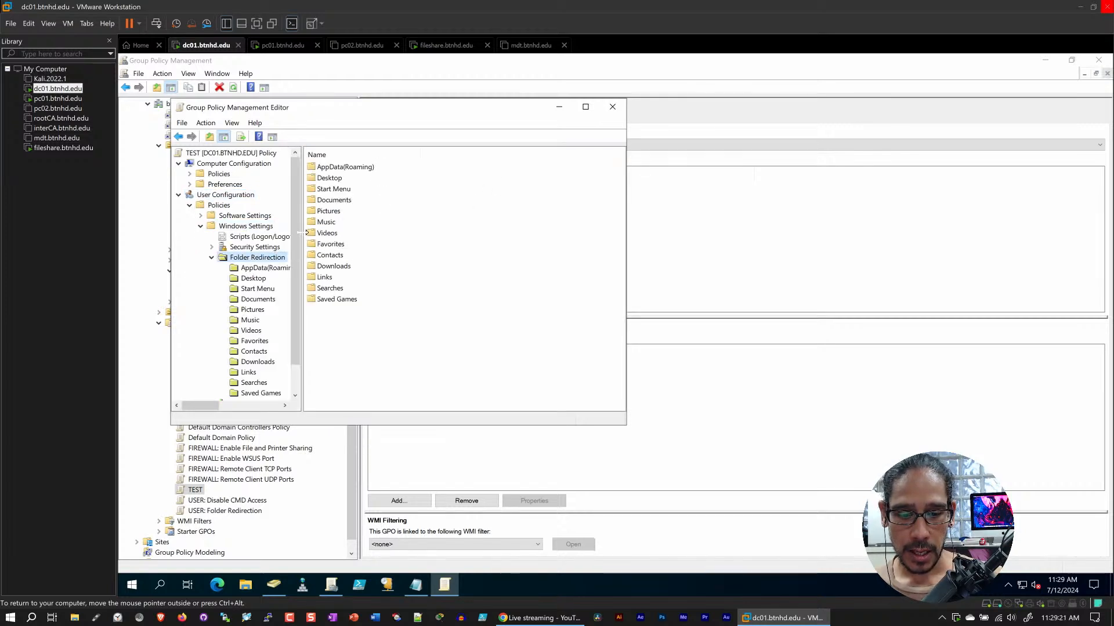
left_click(585, 107)
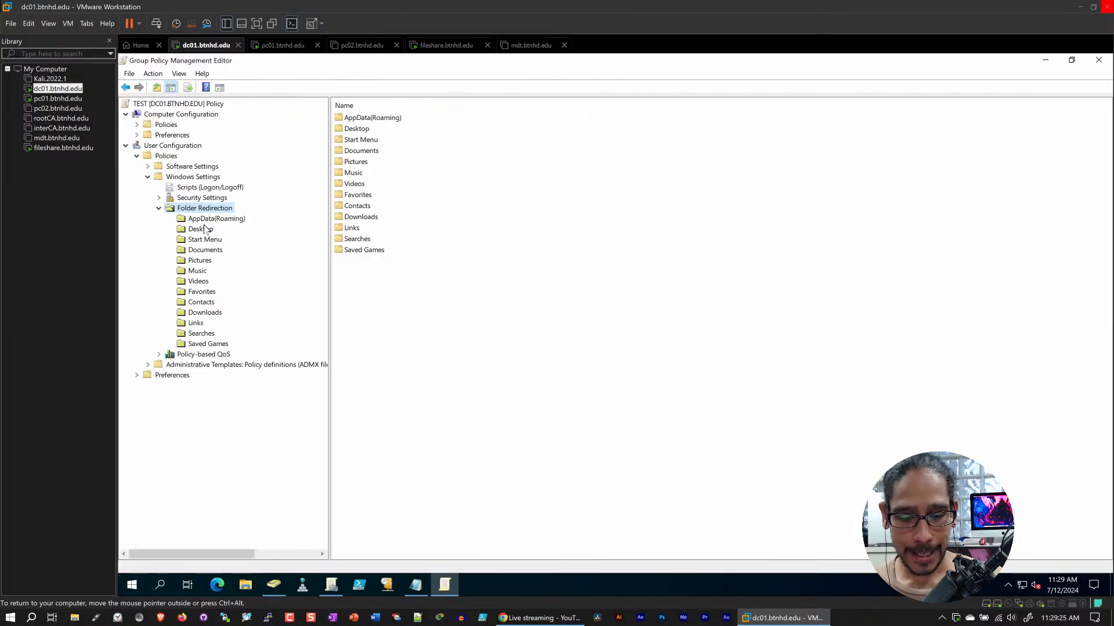
Select the path \\fileshare\Profiles\%USERNAME%\Desktop in the roaming profile UNC path notes and return to the policy editor
left_click(415, 585)
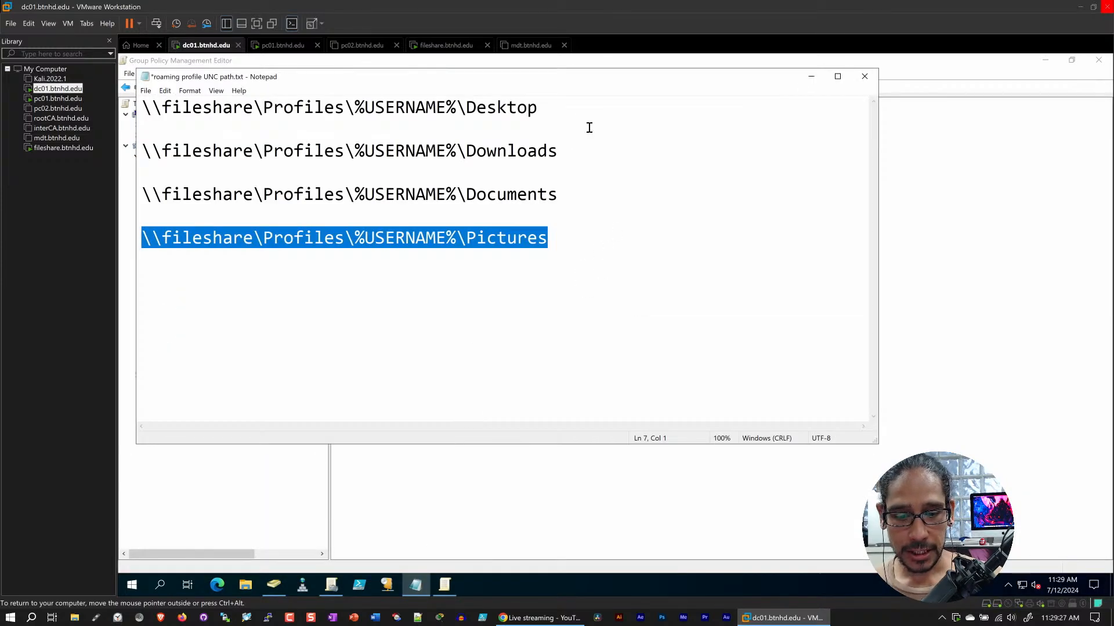
left_click_drag(574, 118, 139, 110)
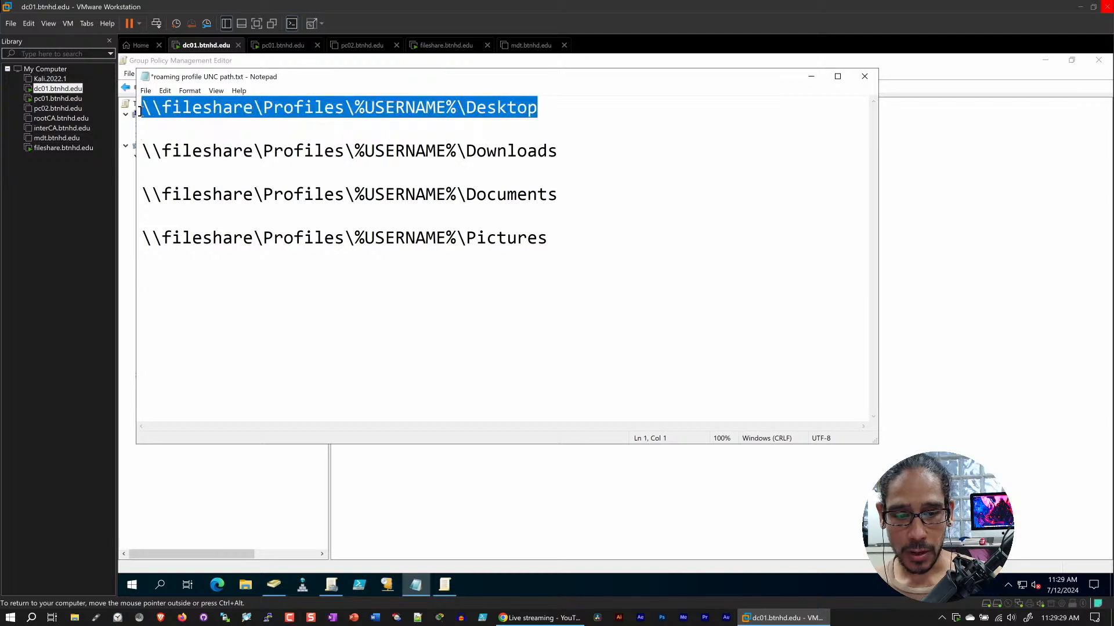
left_click(811, 76)
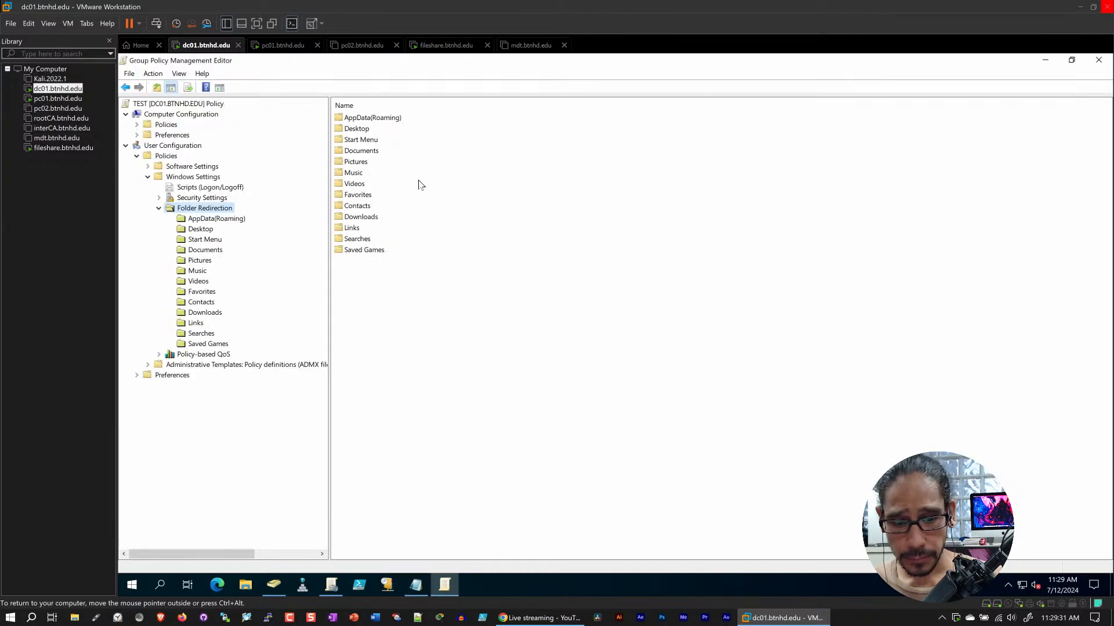
Open the Desktop folder's redirection properties and set it to Advanced - Specify locations for various user groups
right_click(201, 230)
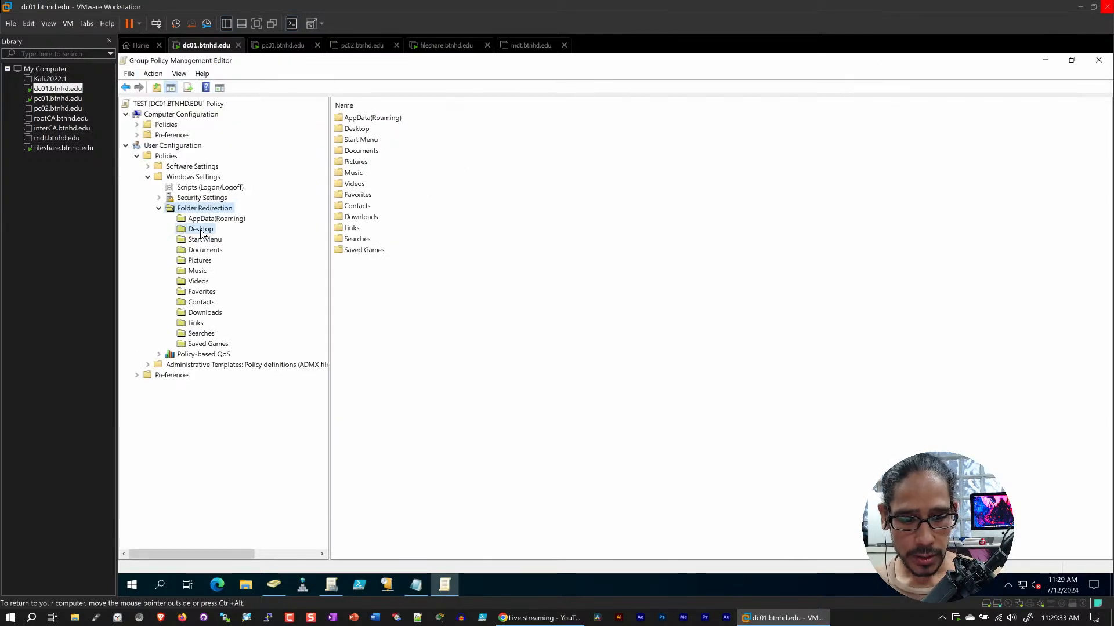
left_click(235, 239)
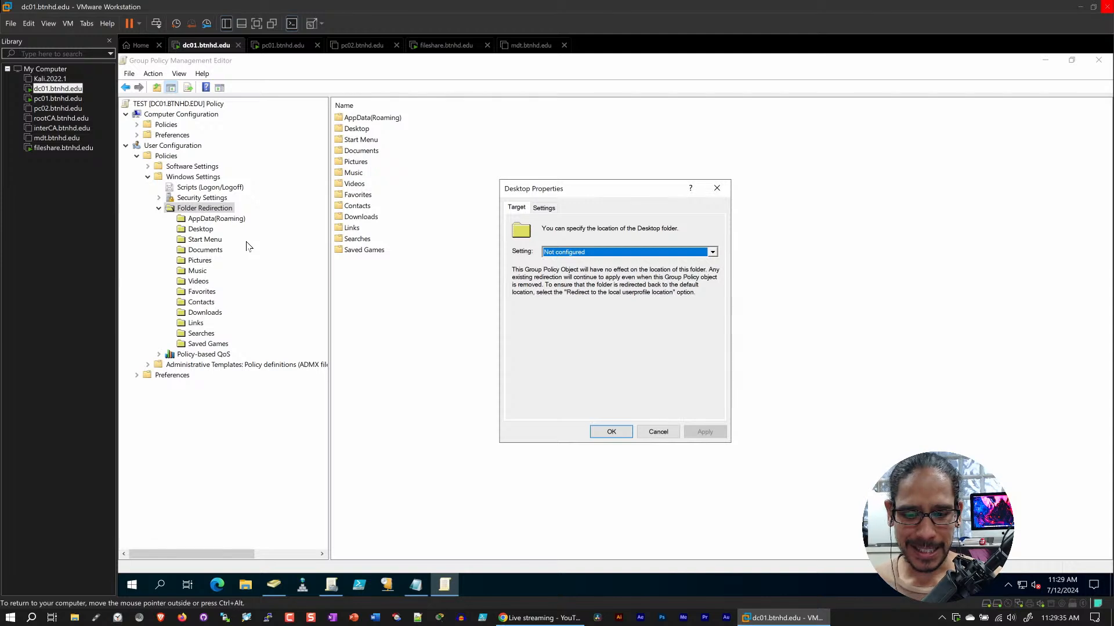
left_click(655, 255)
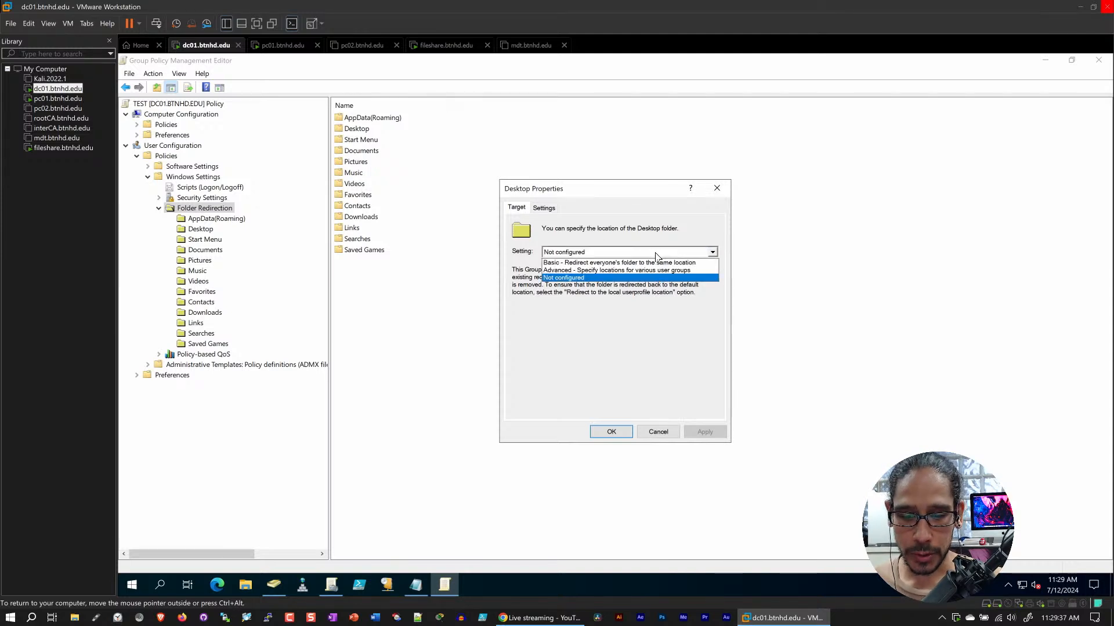
left_click(606, 271)
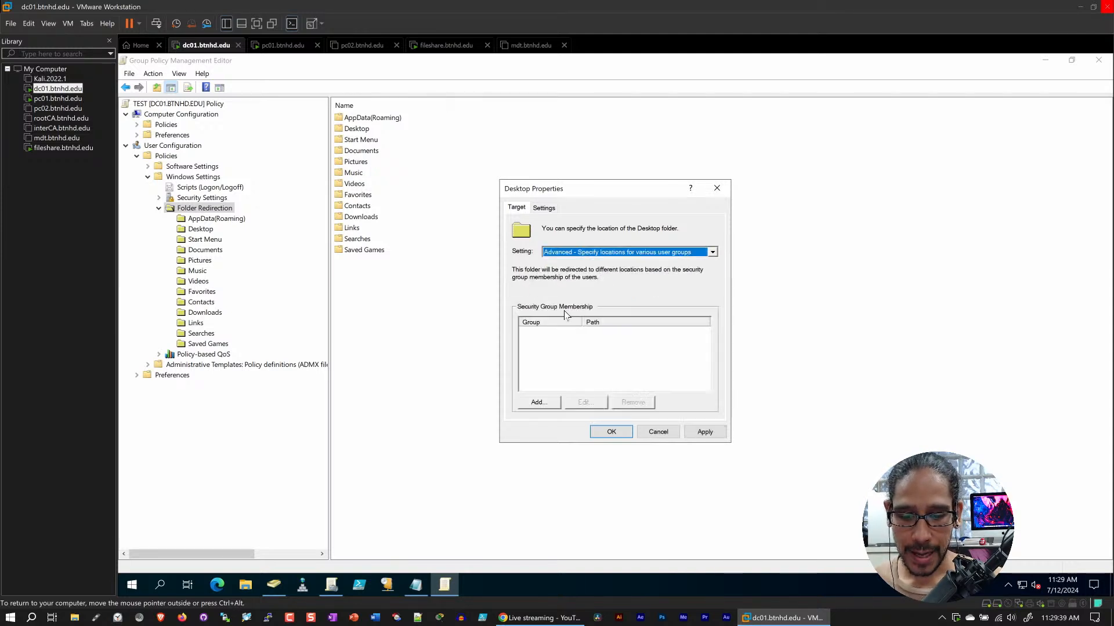
Try a security group entry using Redirect to the following location, cancel it, and dismiss the Desktop properties after viewing the redirection settings
left_click(539, 403)
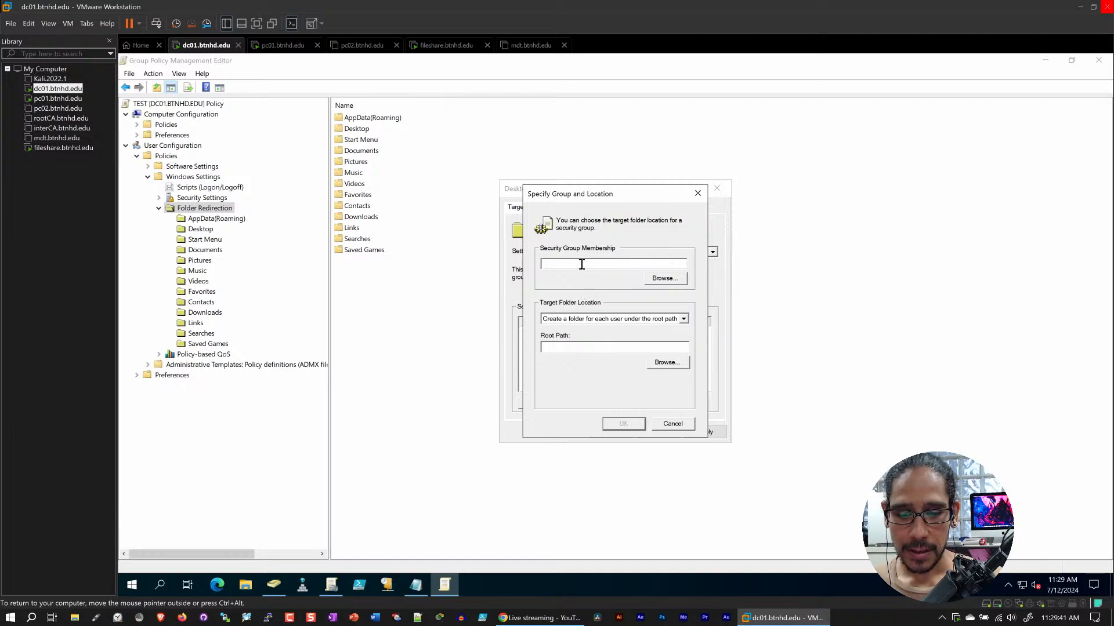
left_click(597, 321)
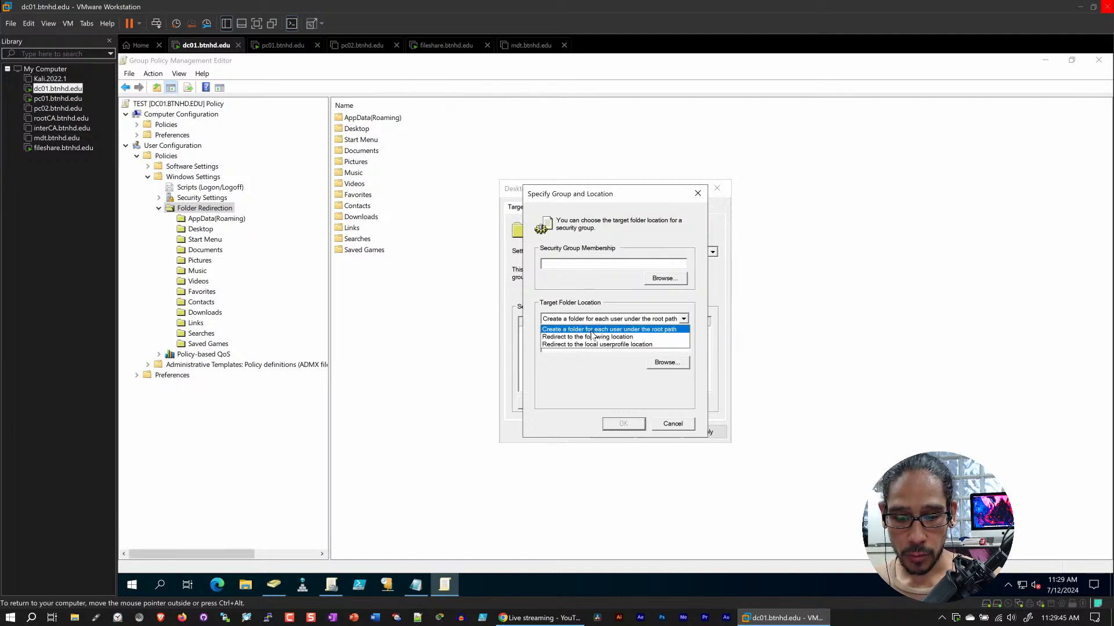
left_click(586, 339)
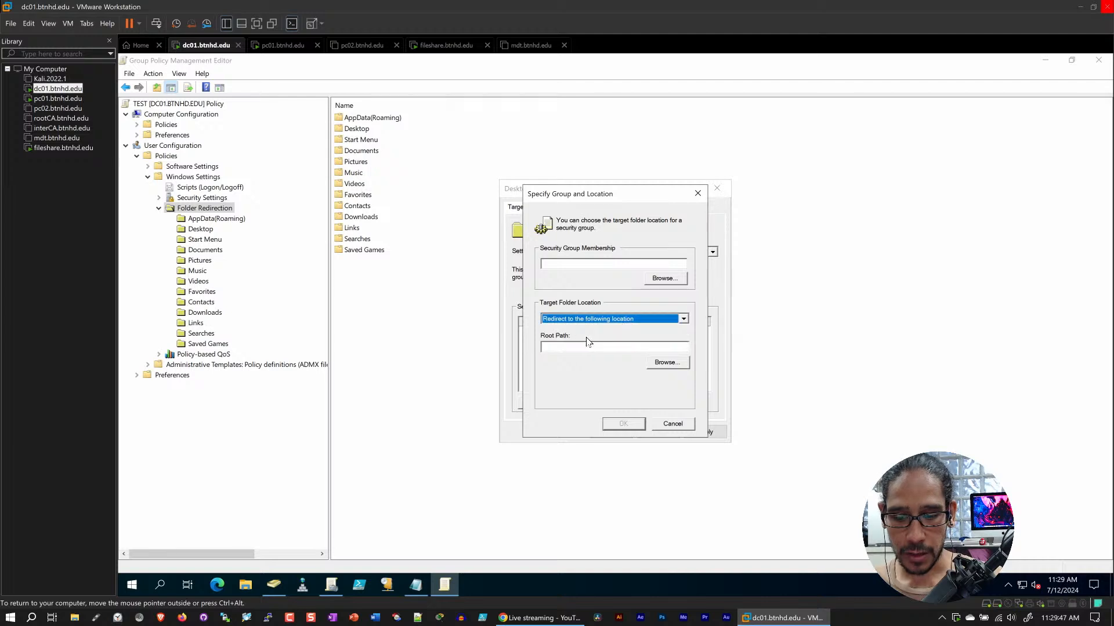
left_click(672, 424)
left_click(545, 208)
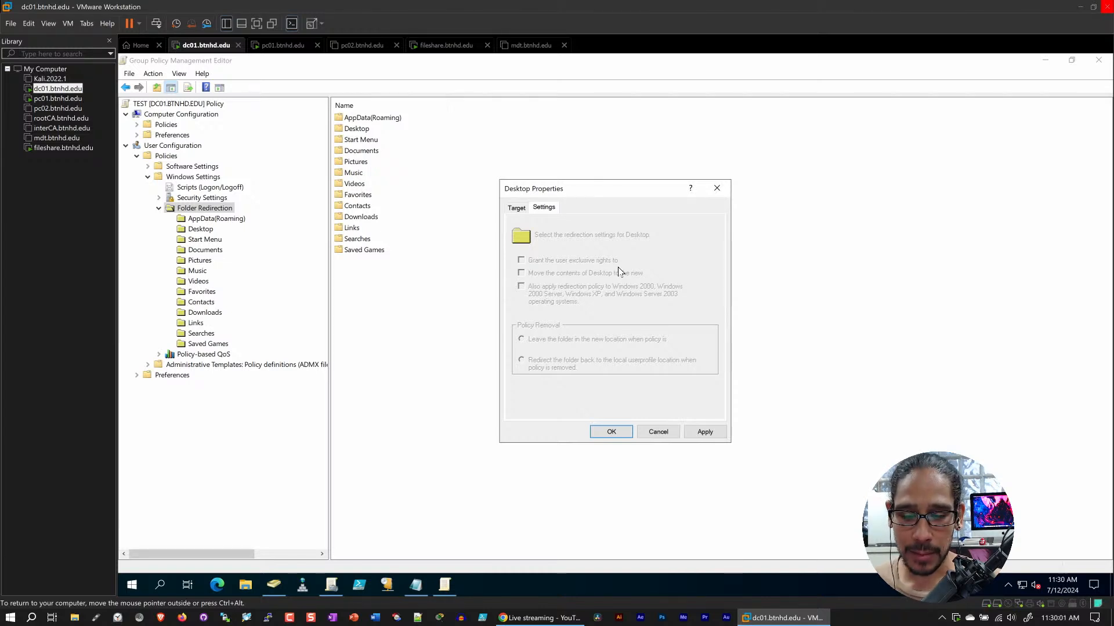
left_click(658, 432)
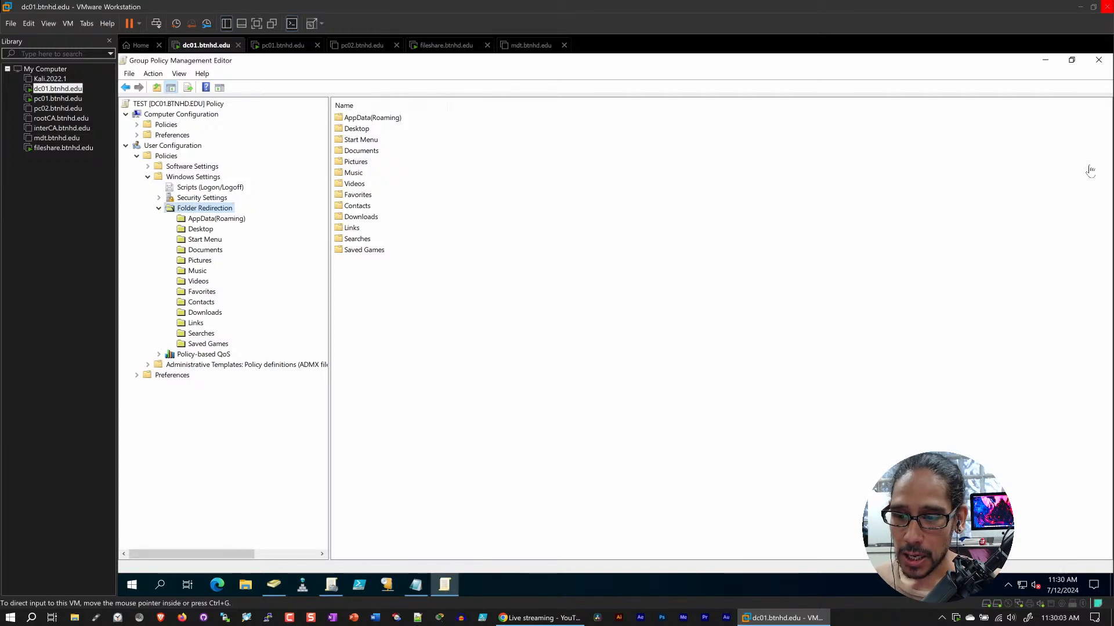
Close the policy editor and delete the TEST policy from Group Policy Objects
left_click(1098, 60)
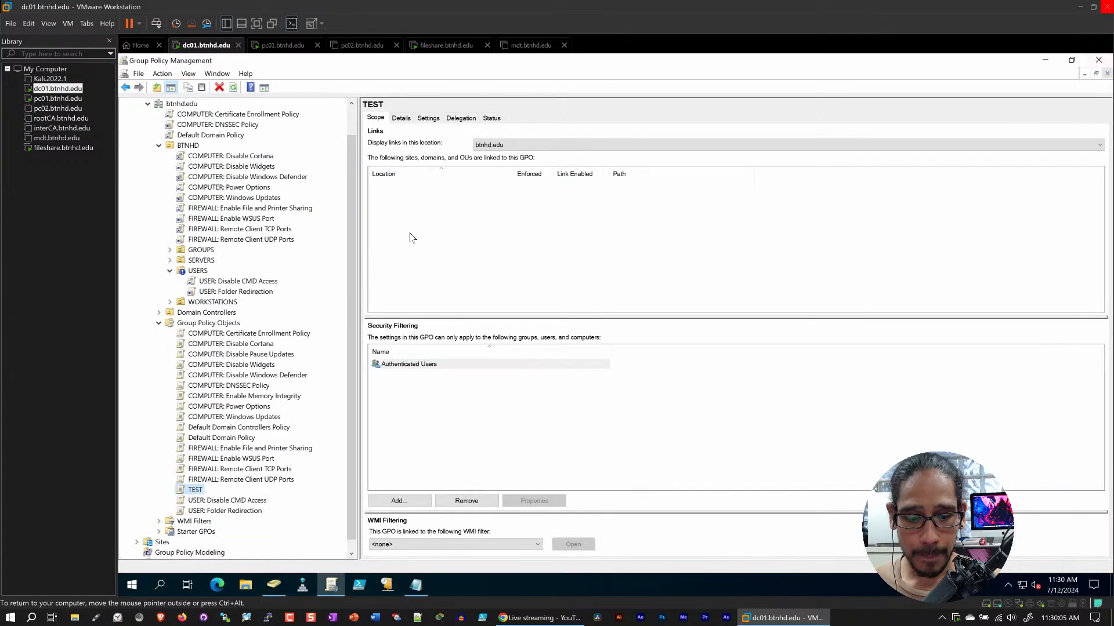
right_click(197, 490)
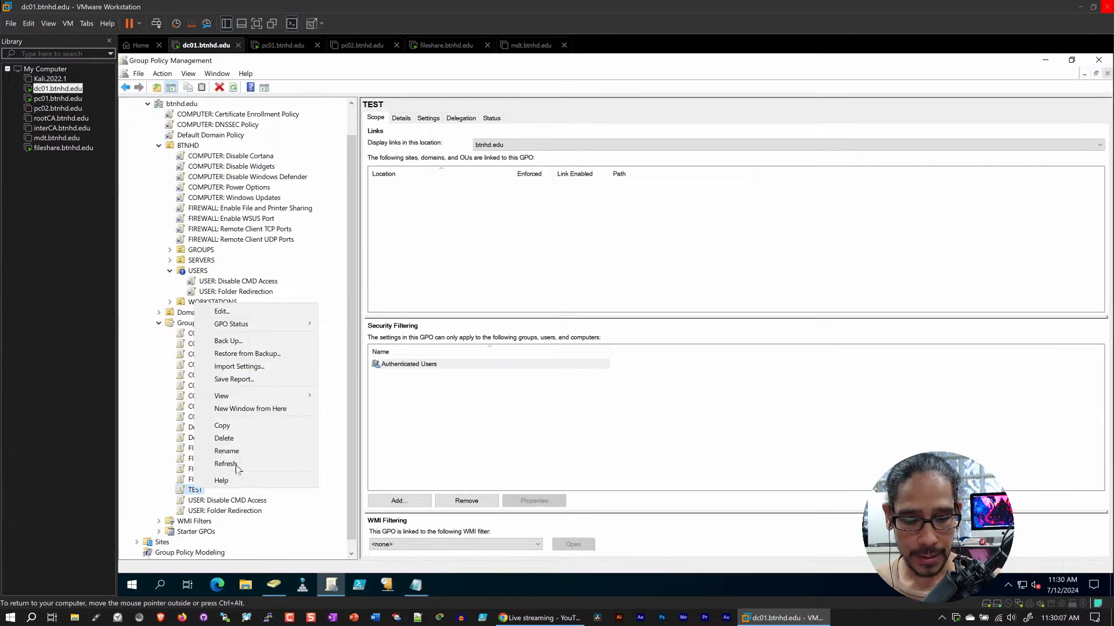
left_click(250, 446)
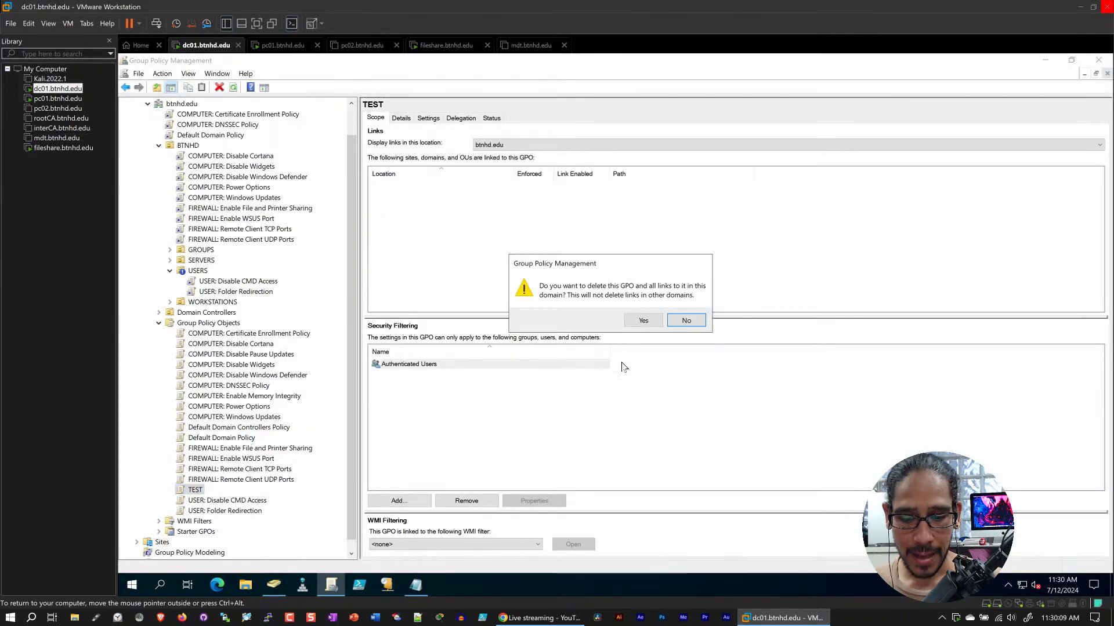
left_click(643, 321)
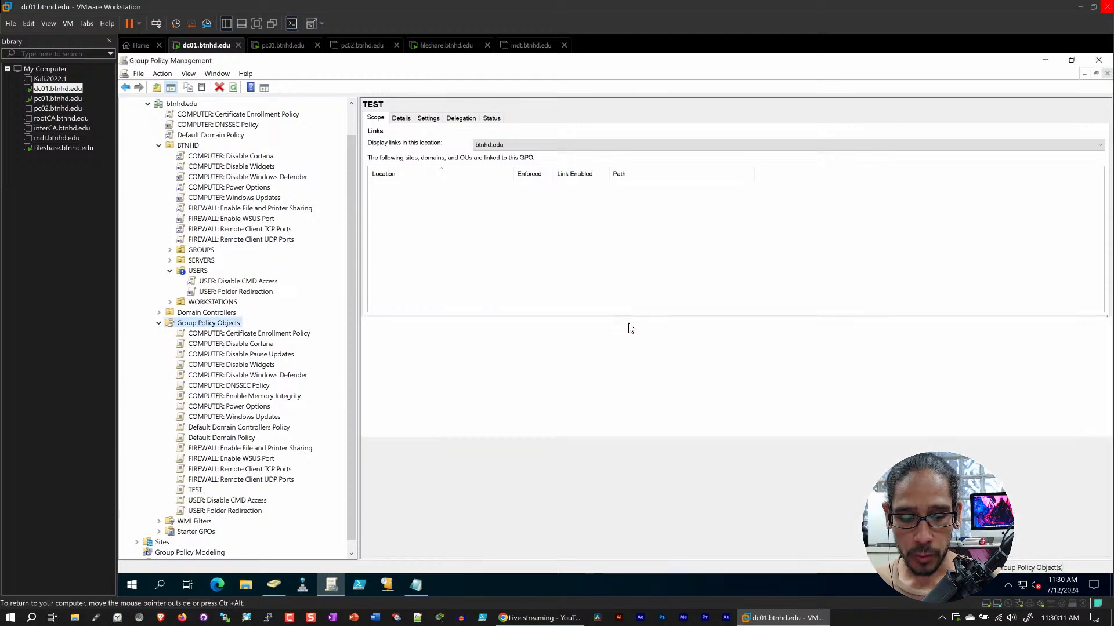
Switch to the fileshare server and go up from the user's Desktop folder to the Profiles folder
left_click(444, 47)
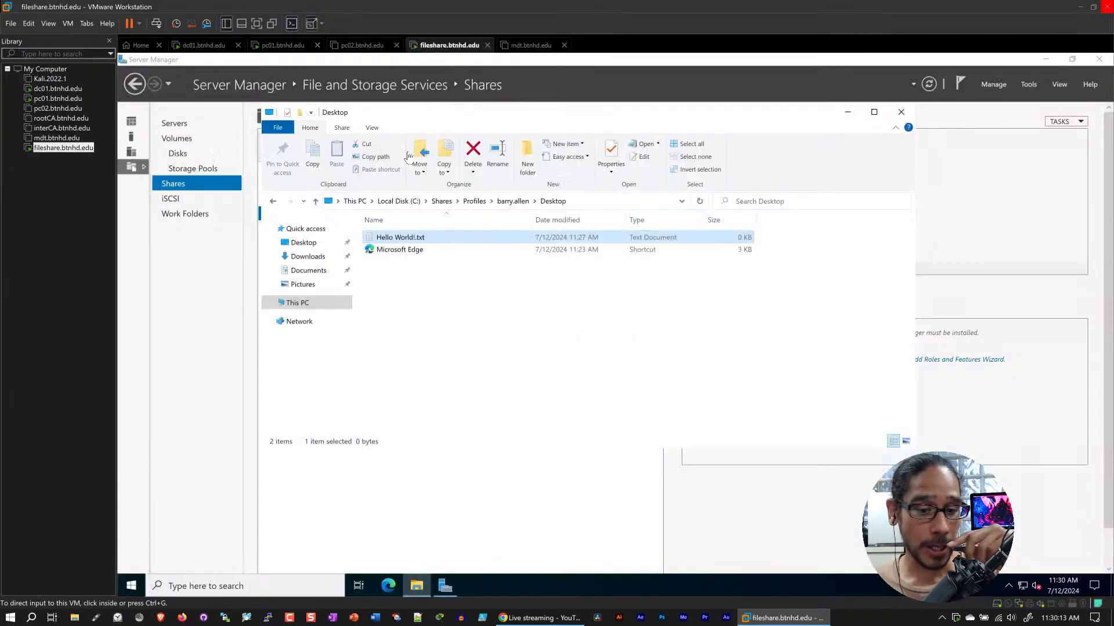
left_click(523, 203)
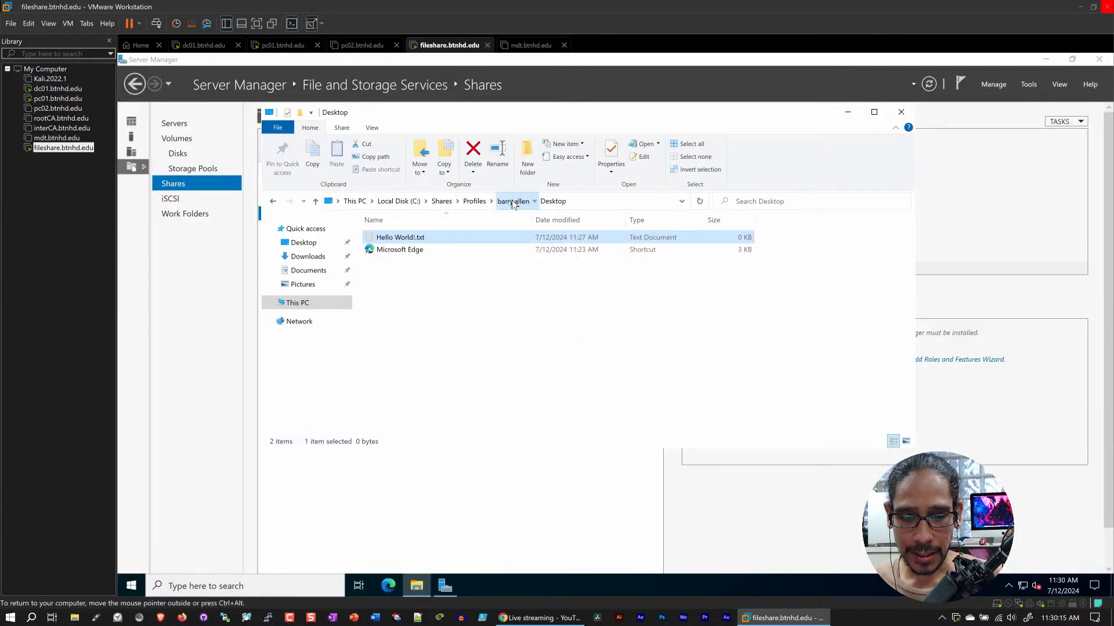
left_click(474, 201)
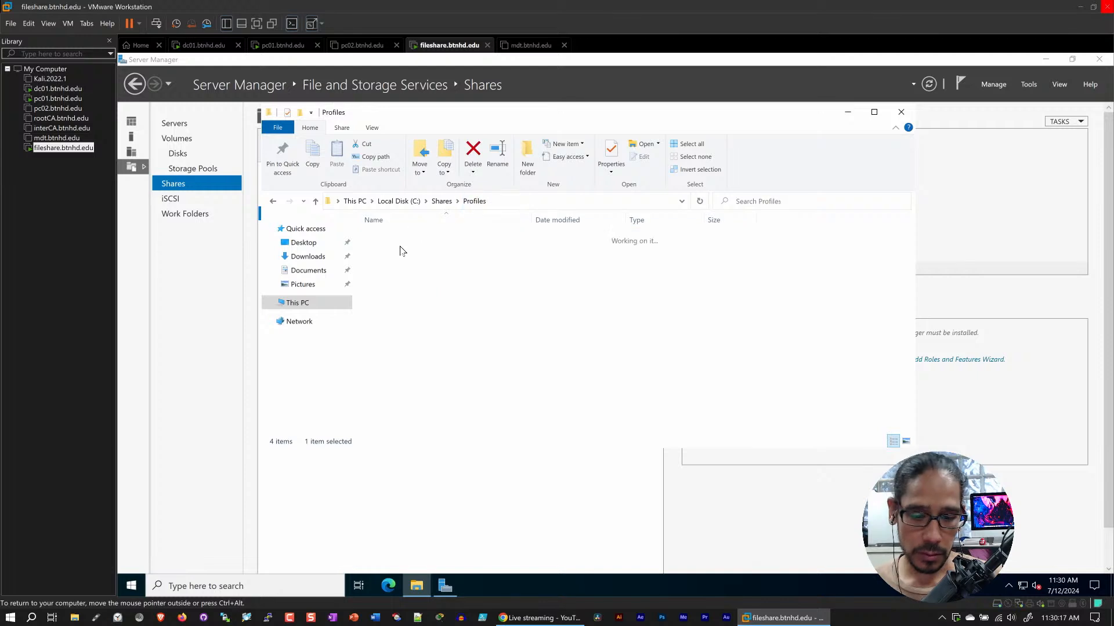
Review the security permissions of the first user's profile folder, dismiss its properties, and close the Profiles folder window
right_click(391, 239)
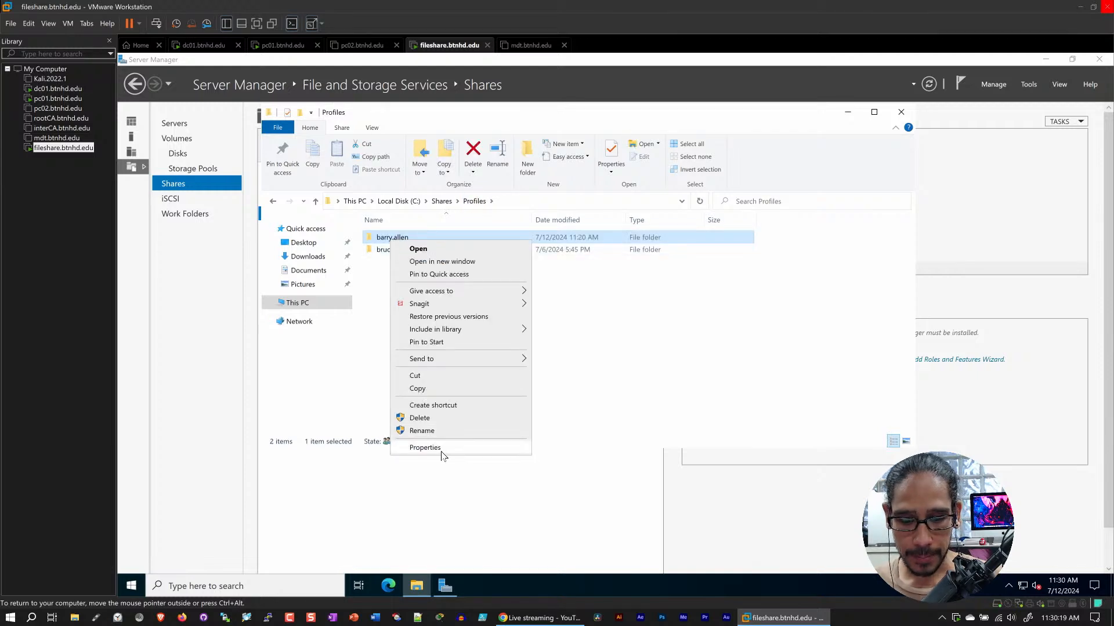
left_click(442, 448)
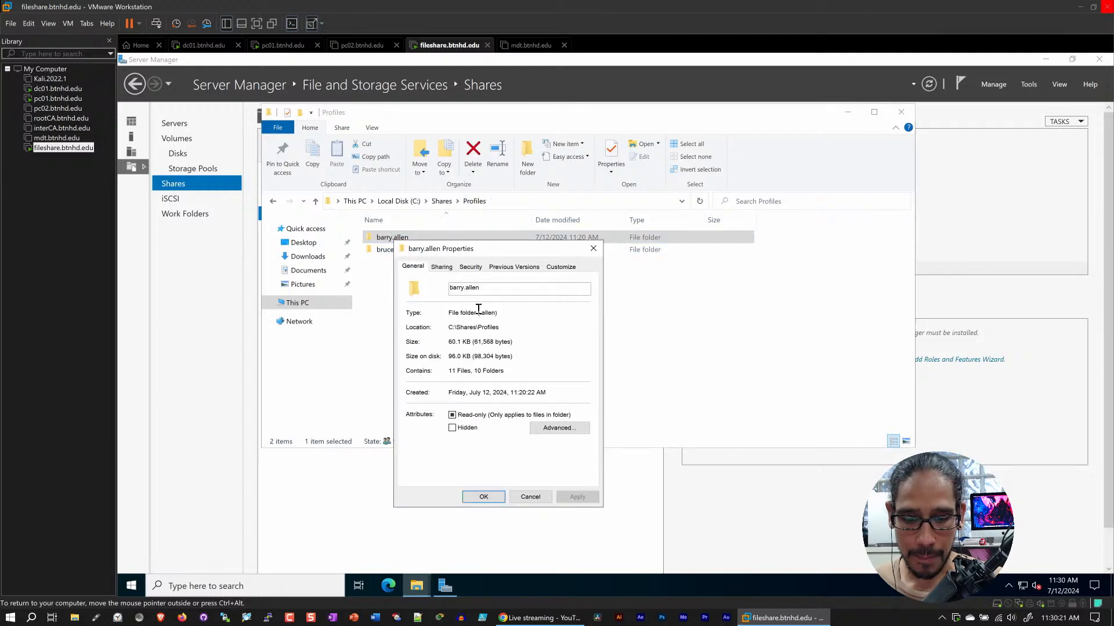
left_click(470, 266)
left_click(584, 336)
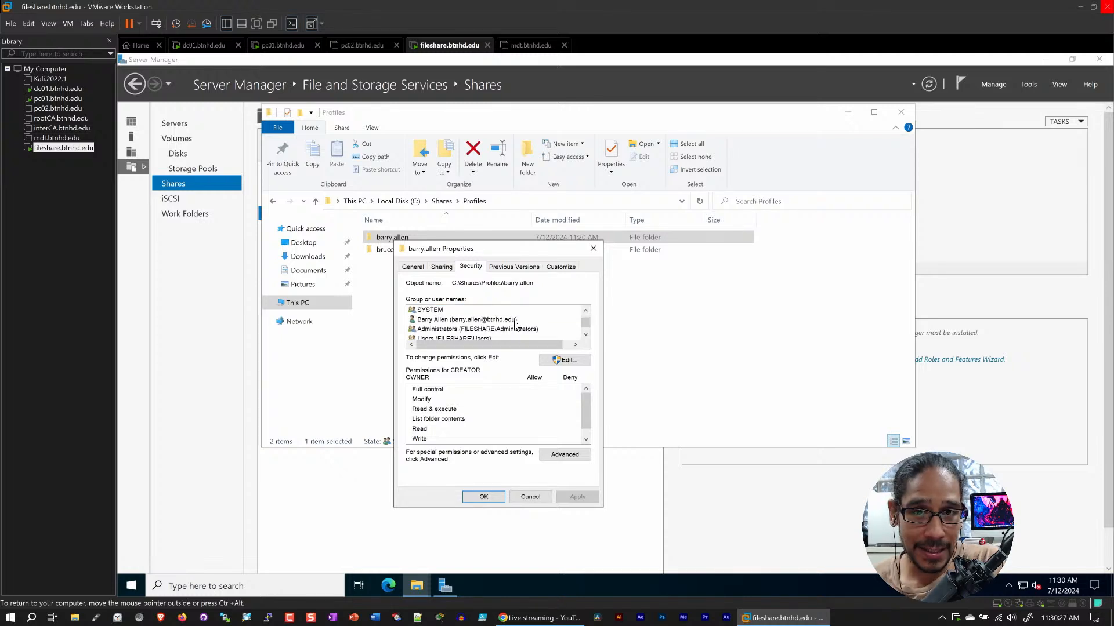
scroll(512, 329, "down", 1)
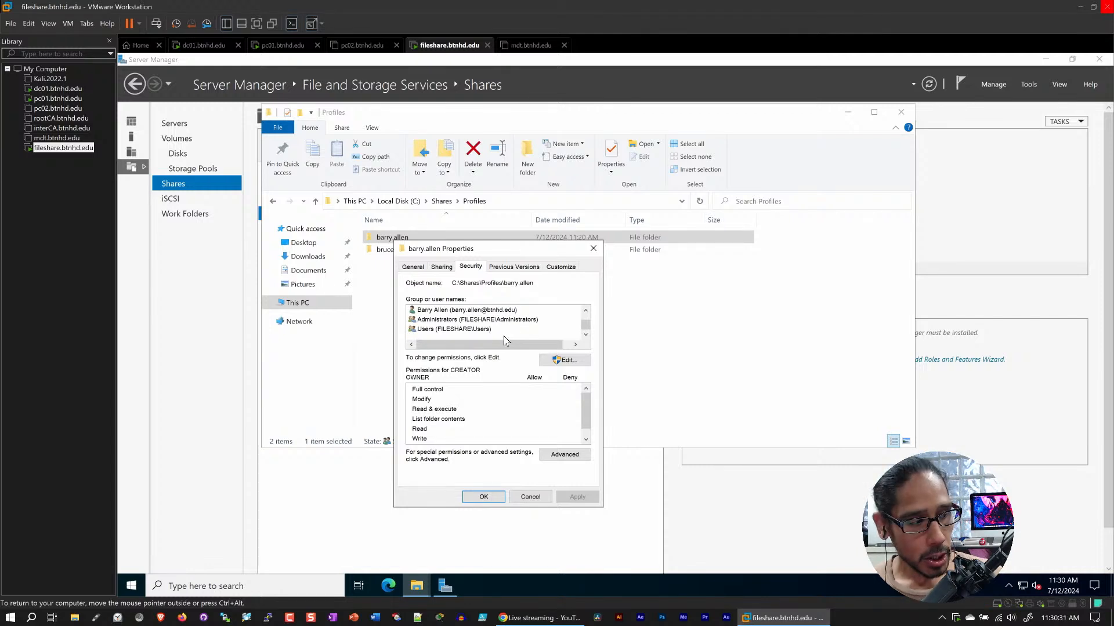
left_click(529, 498)
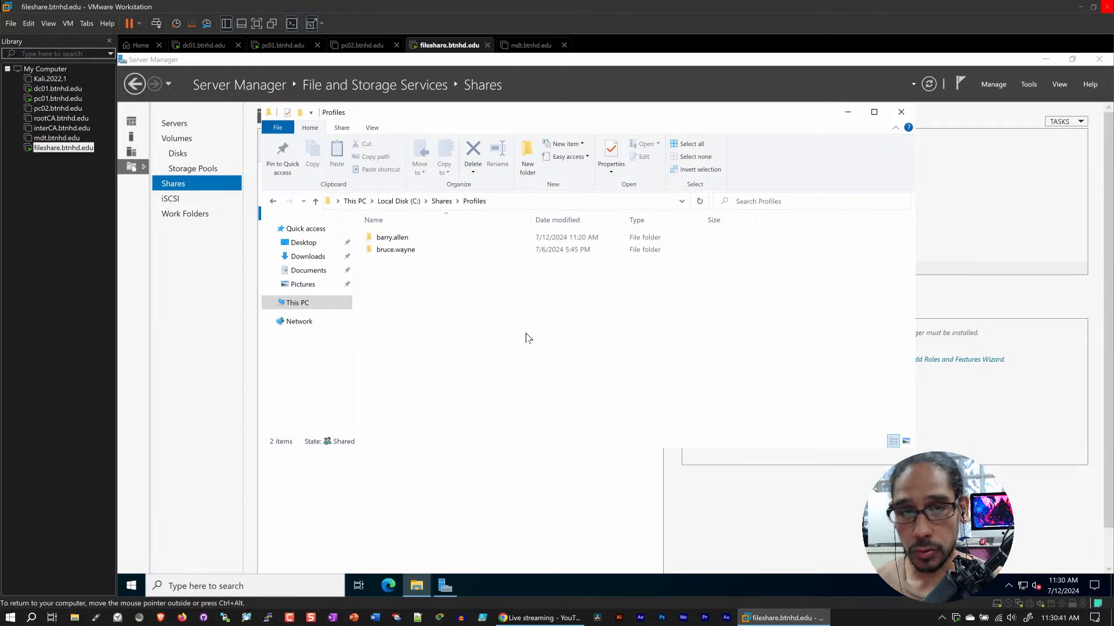
left_click(900, 112)
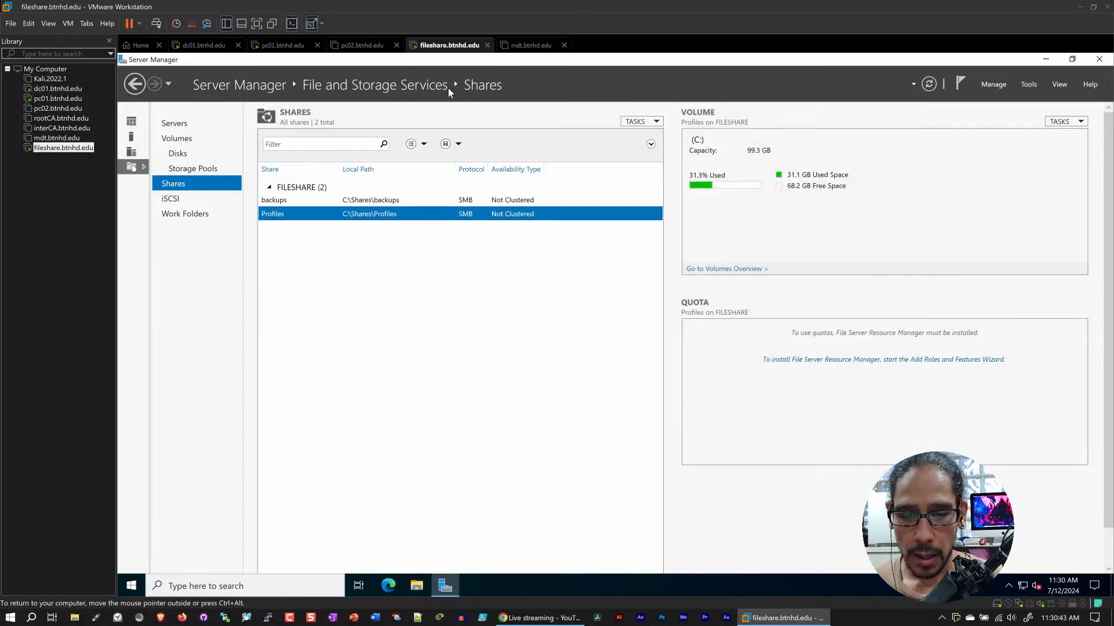